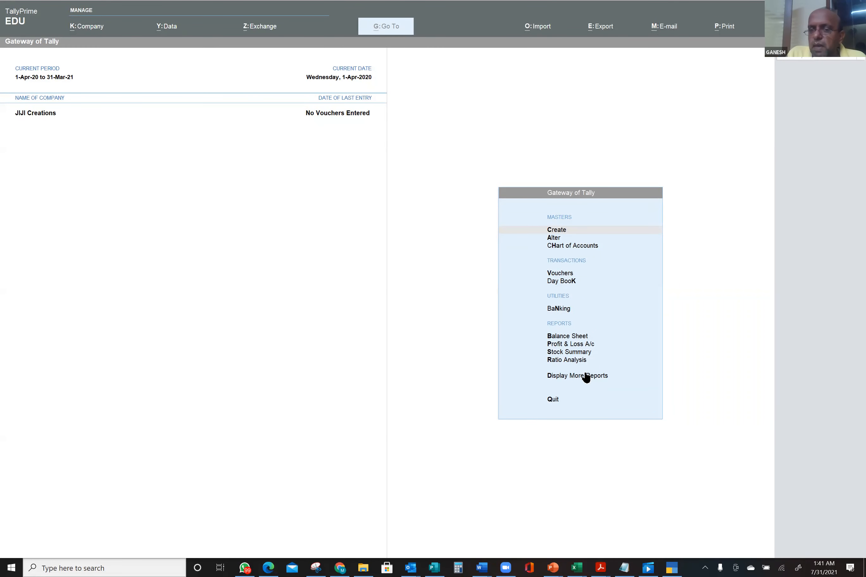
- Open the Chart of Accounts and show the List of Groups for JIJI Creations
click(569, 247)
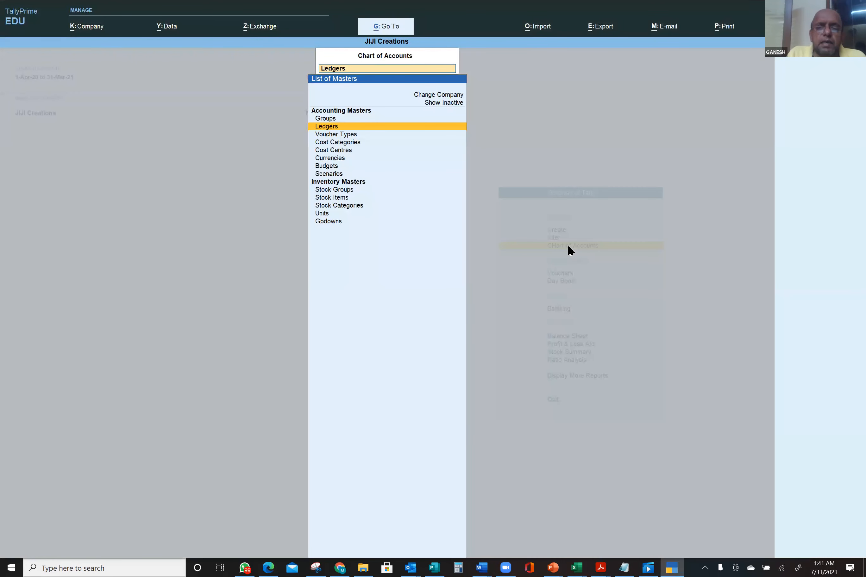
click(327, 121)
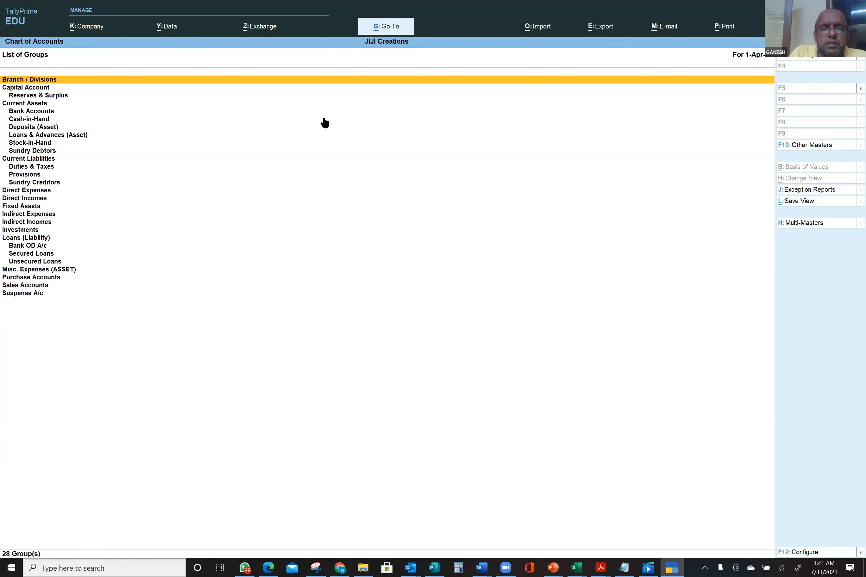
click(42, 106)
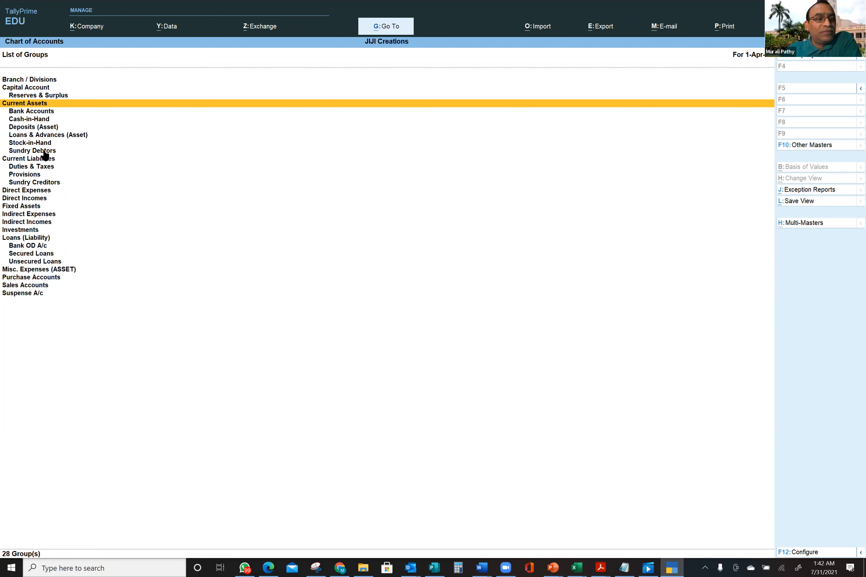
click(29, 208)
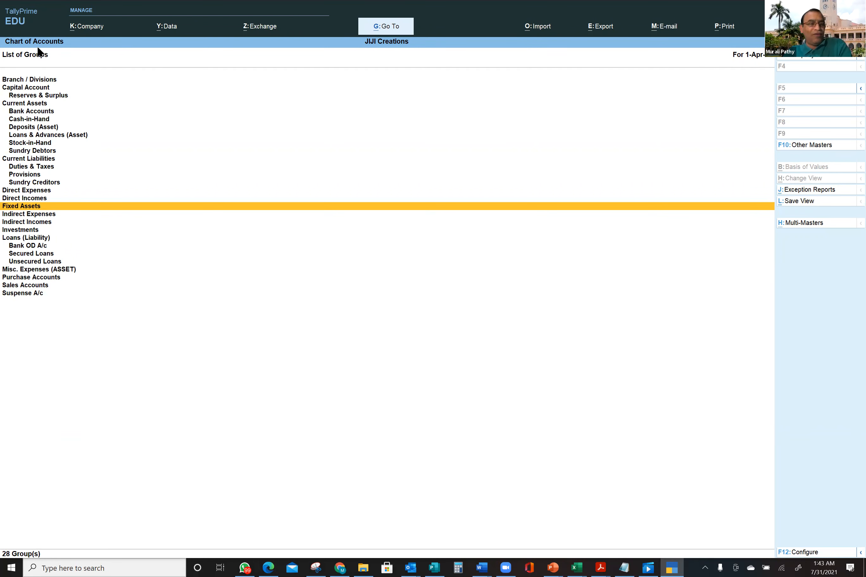
- Inspect the Bank Accounts group, close it unchanged, and leave the list of groups
click(37, 113)
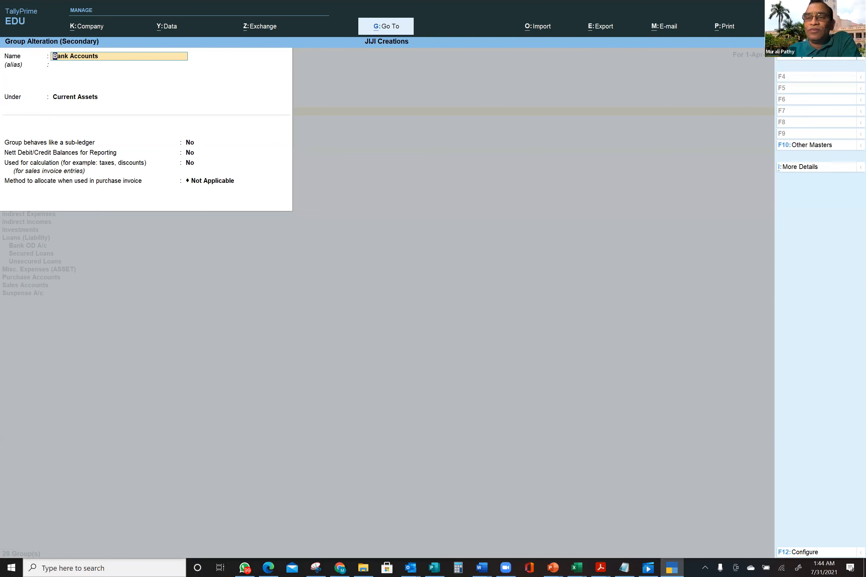
key(Escape)
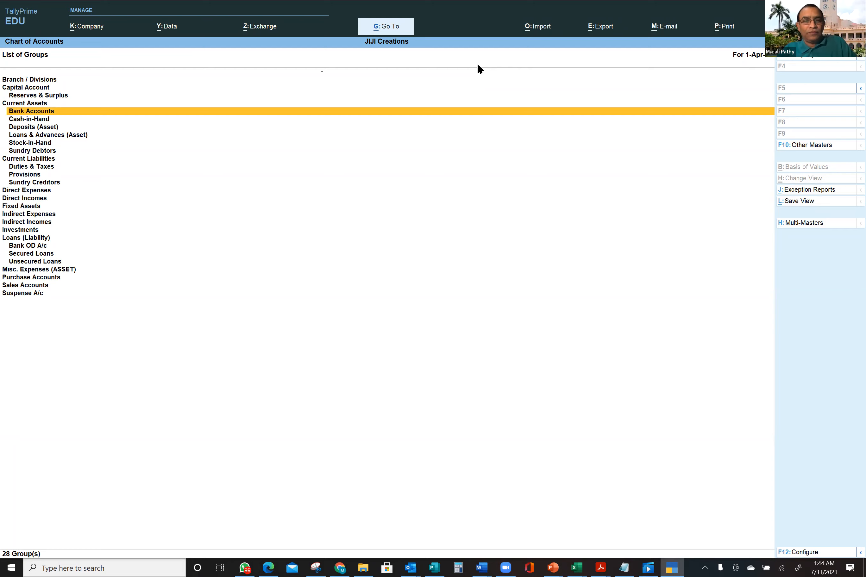
key(Escape)
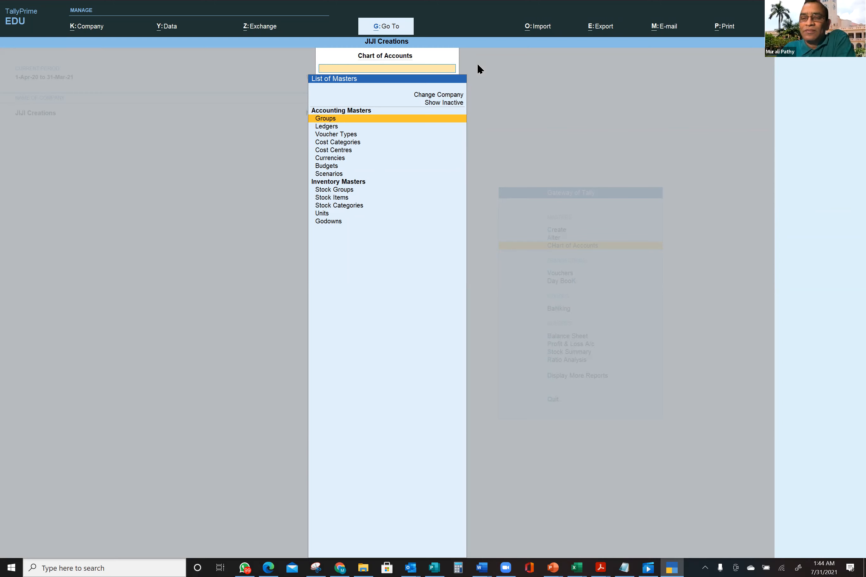
click(331, 128)
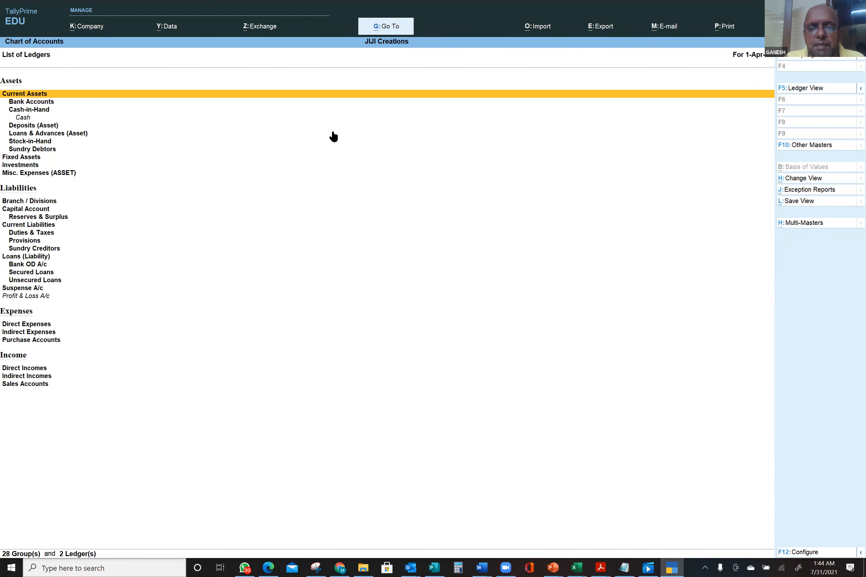
key(Escape)
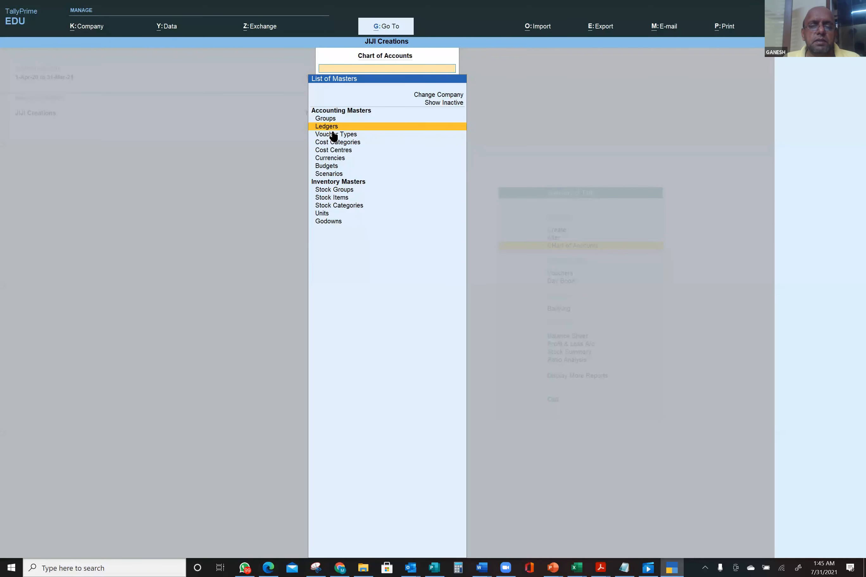
- Return to Gateway of Tally and open Master Creation
key(Escape)
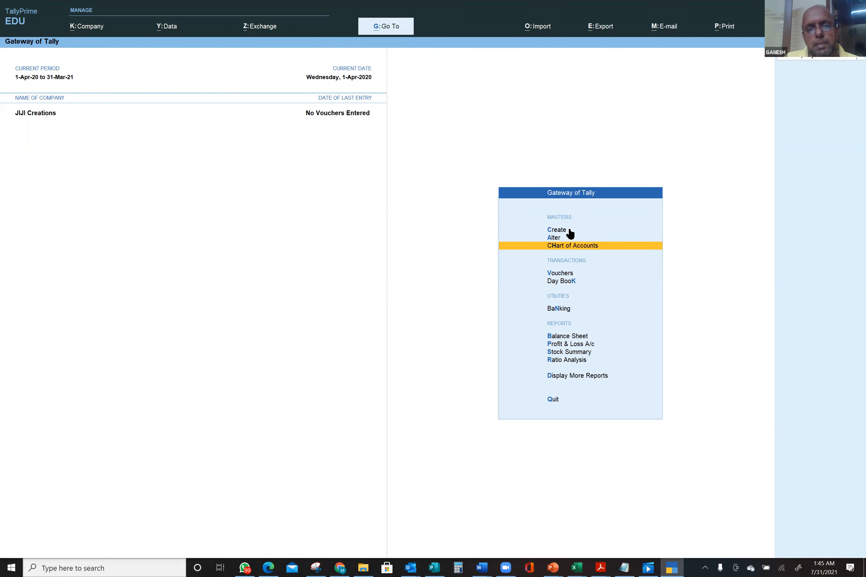
click(560, 231)
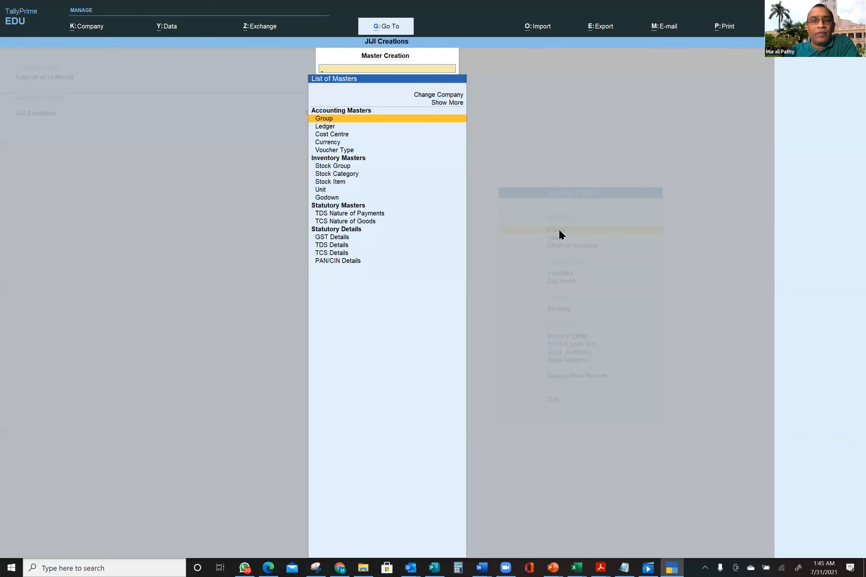
- Create a new Ledger master named SBI
click(323, 128)
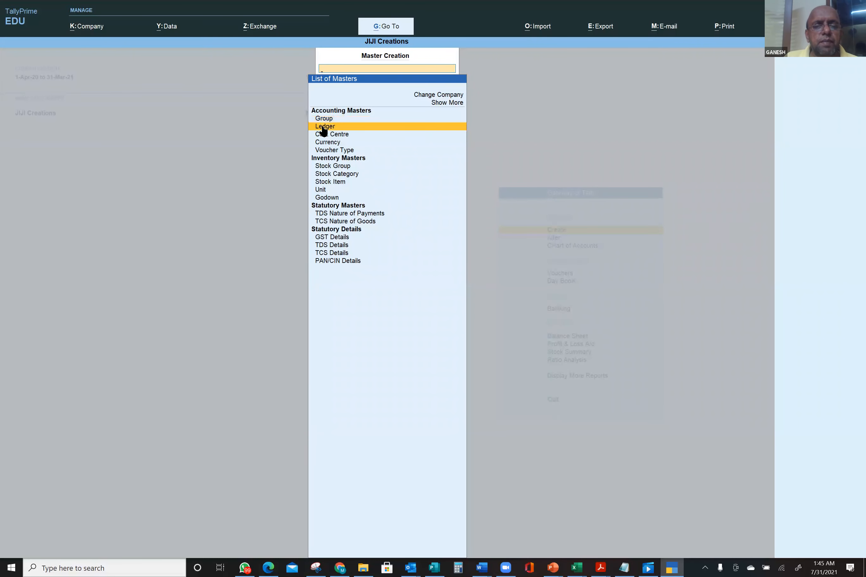
click(323, 129)
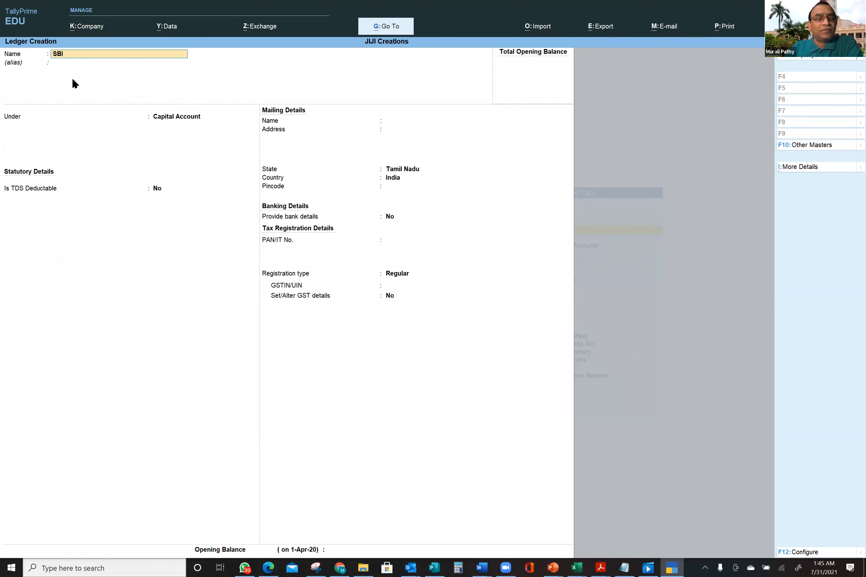
key(Return)
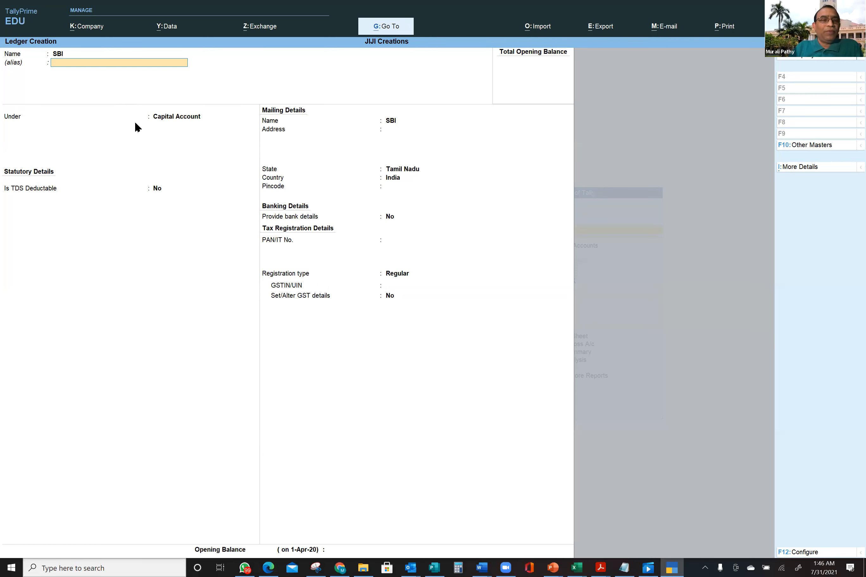
- Place the SBI ledger under the Bank Accounts group
key(Return)
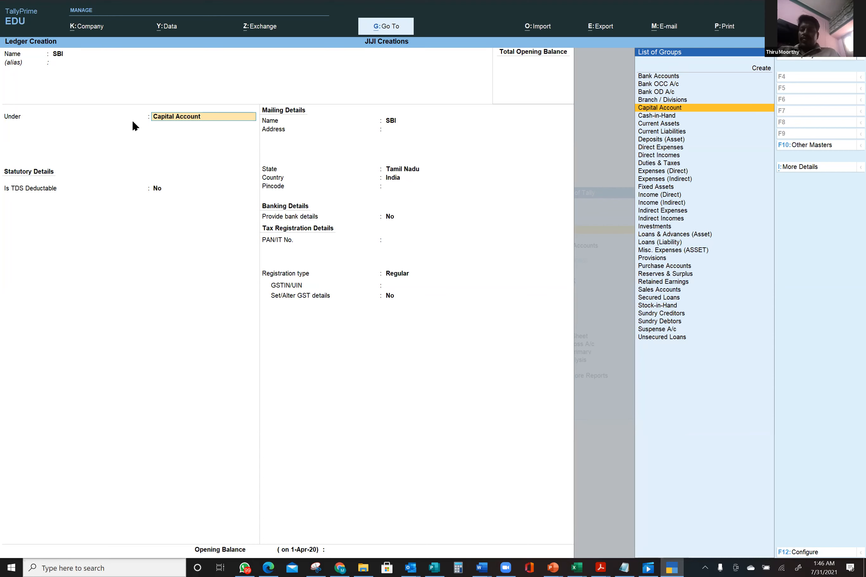
click(659, 76)
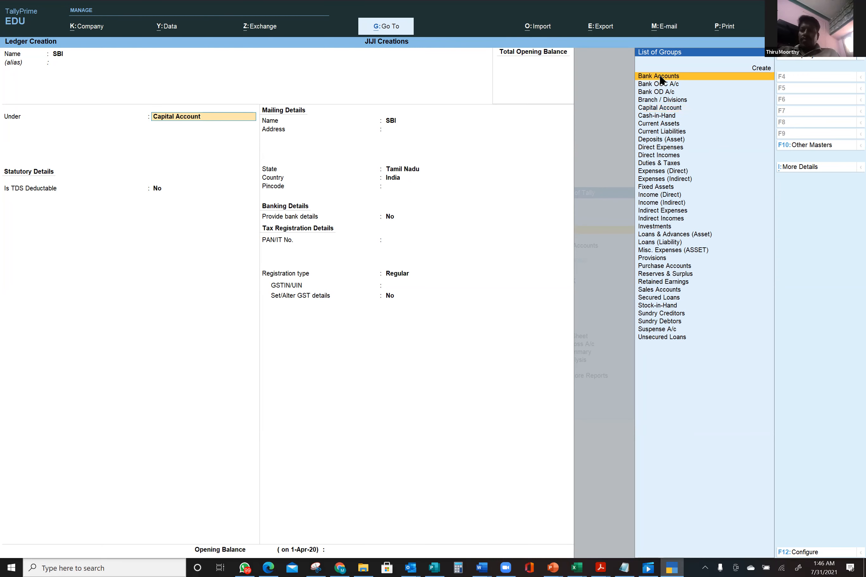
click(660, 77)
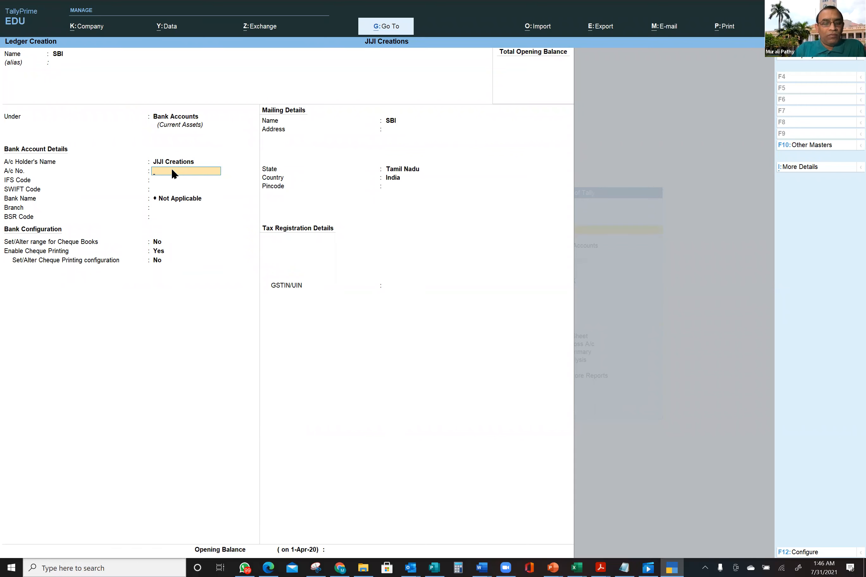
- Finish the account number, enter IFS code KFHSDJK, dismiss the warning and skip SWIFT code
text(0)
click(164, 188)
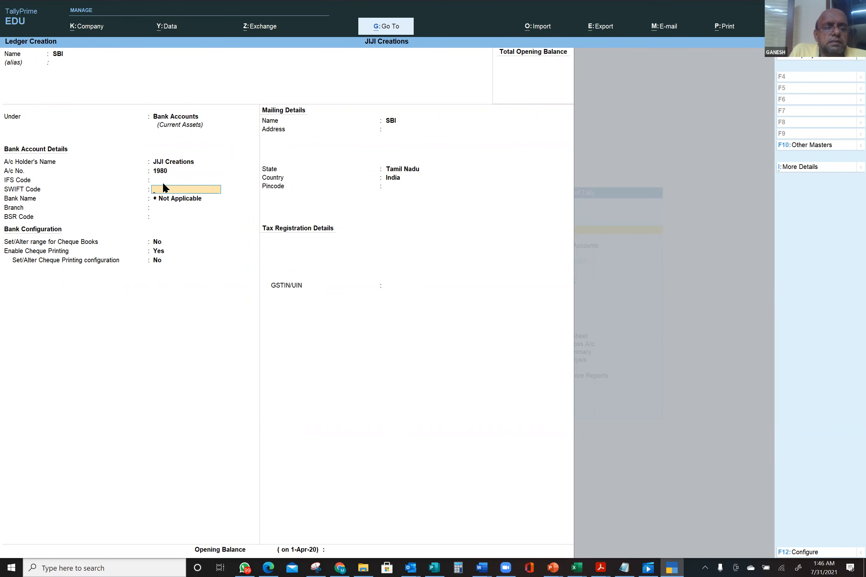
click(177, 169)
key(Return)
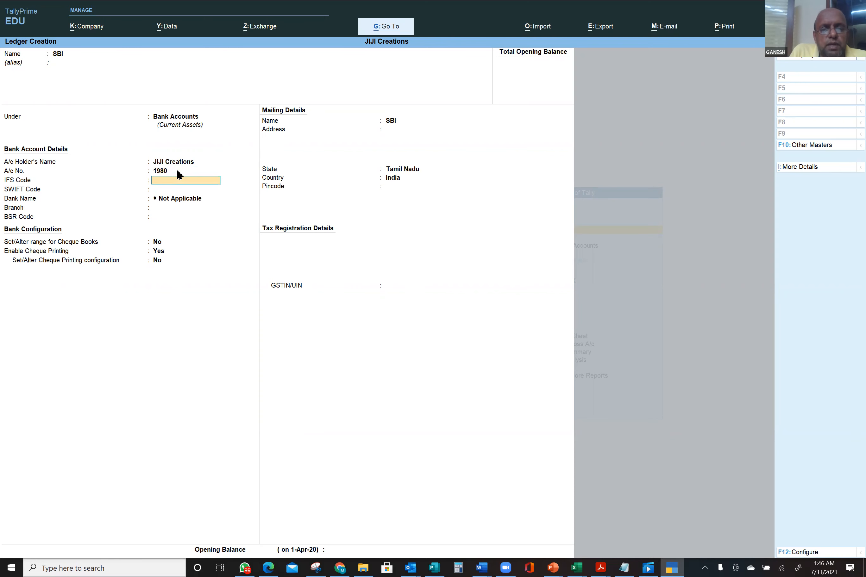
key(Return)
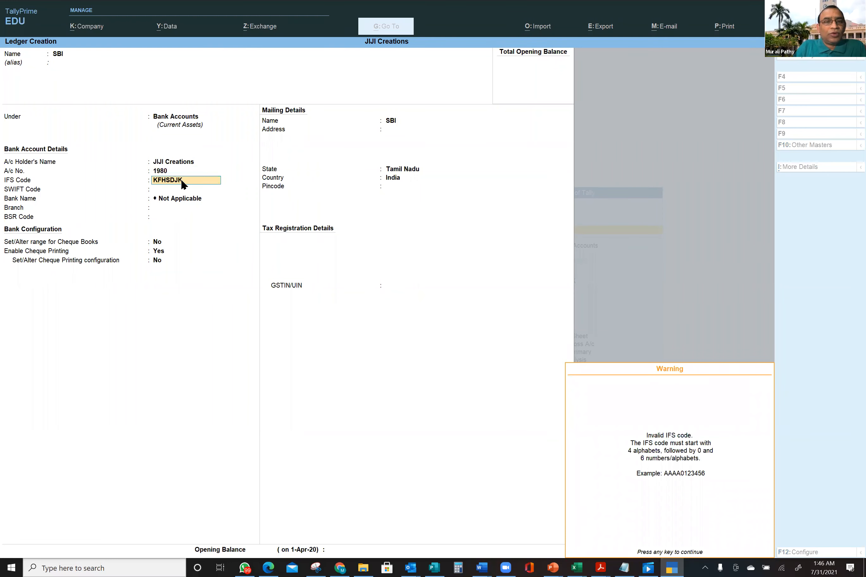
key(Return)
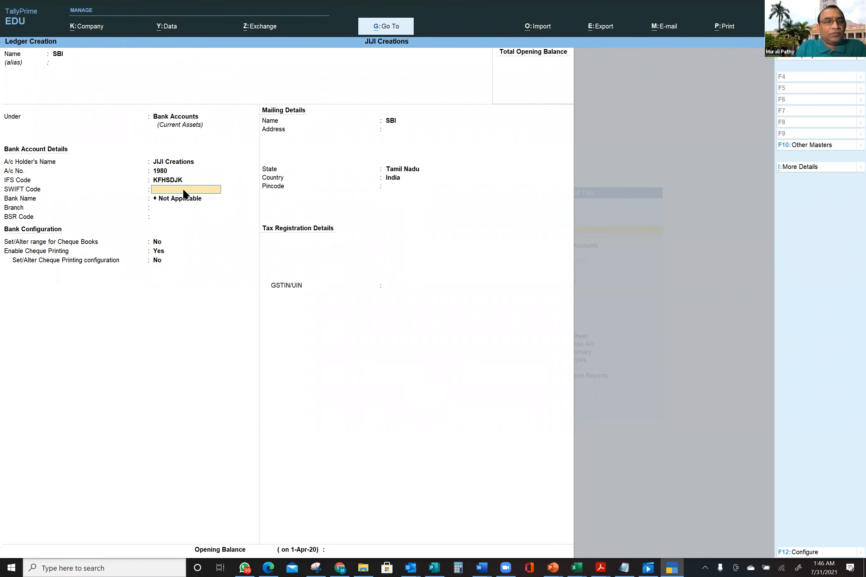
key(Return)
key(Return)
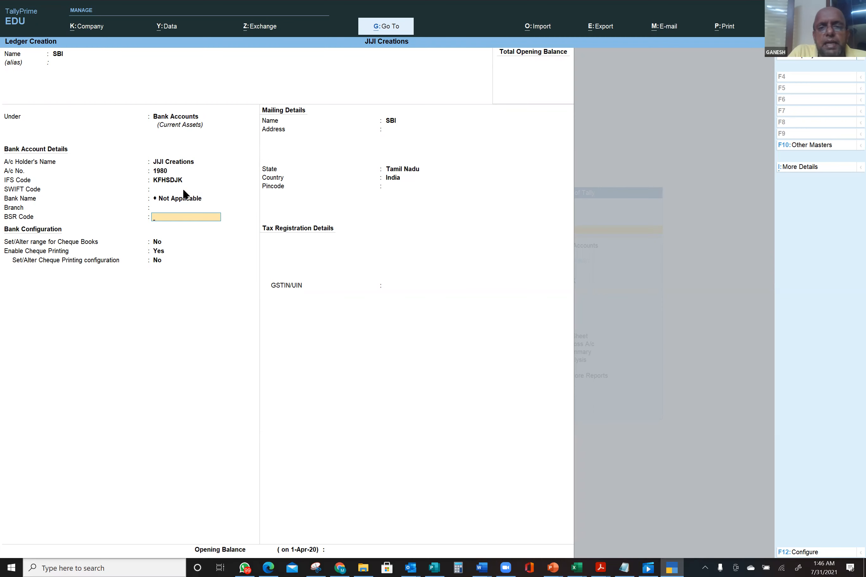
key(BackSpace)
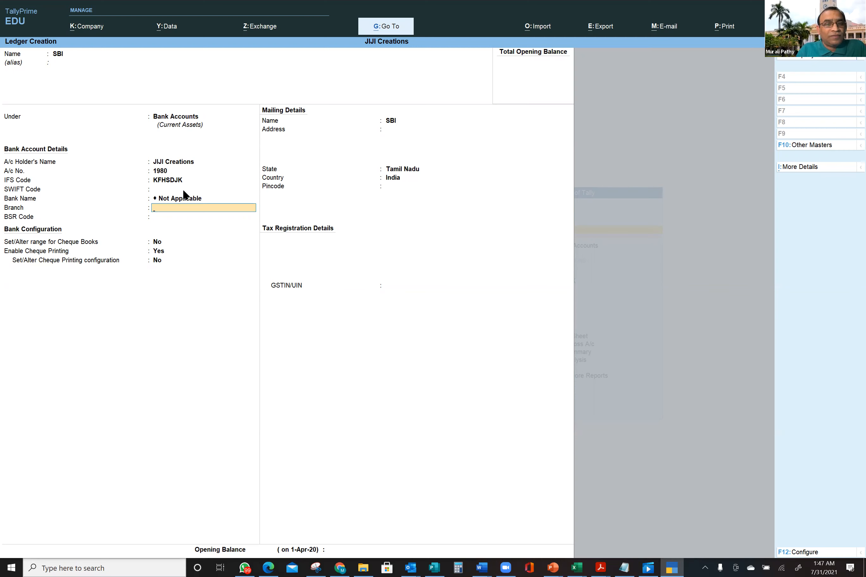
- Leave branch and BSR codes empty and set the cheque book range option to Yes
key(Return)
key(Return)
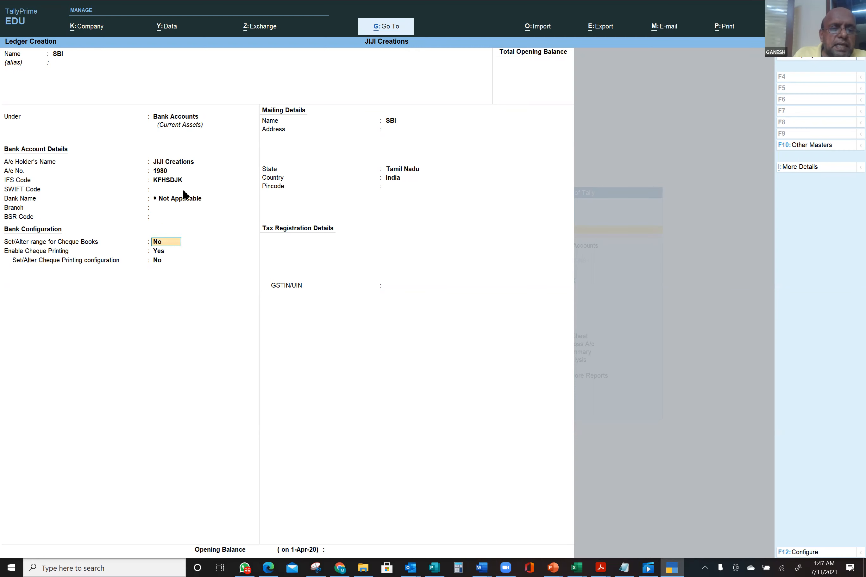
key(Return)
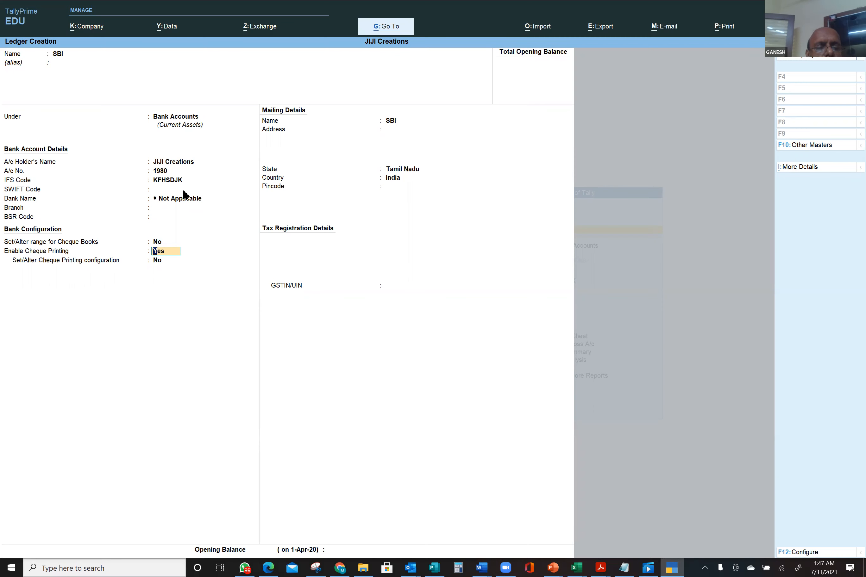
key(Up)
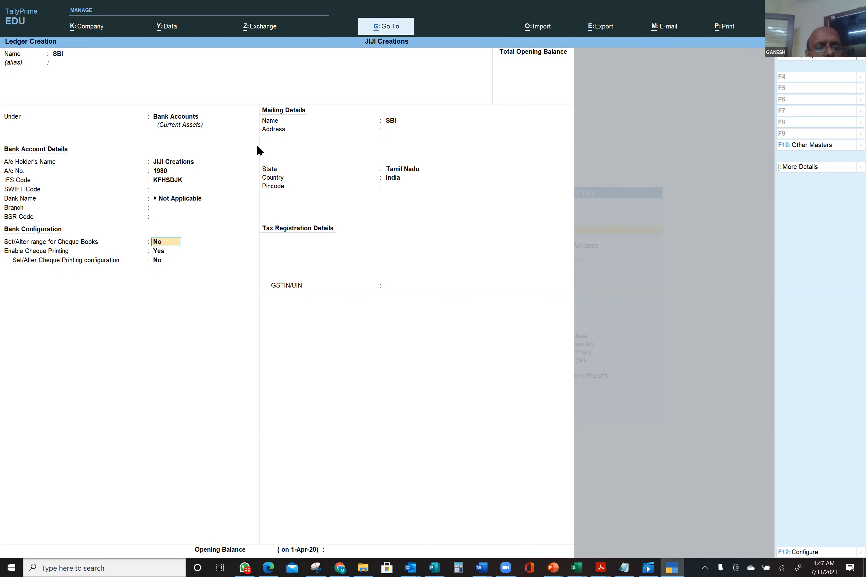
text(y)
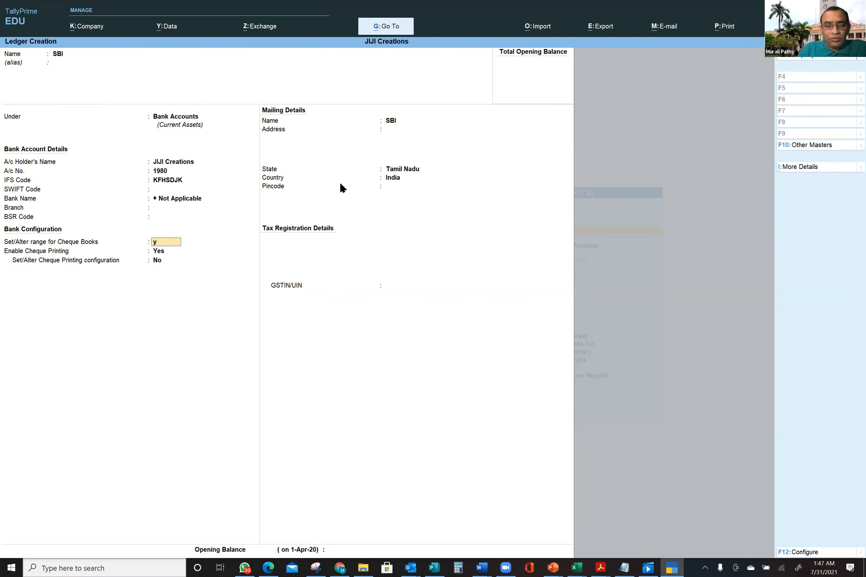
- Start the cheque range at 6000001 with 2000 cheques, ending at 6002000
key(Return)
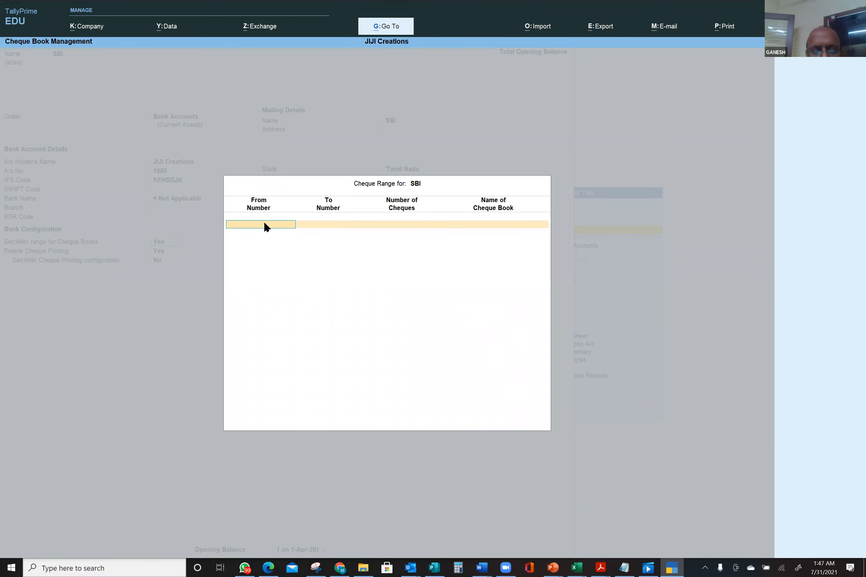
text(1001)
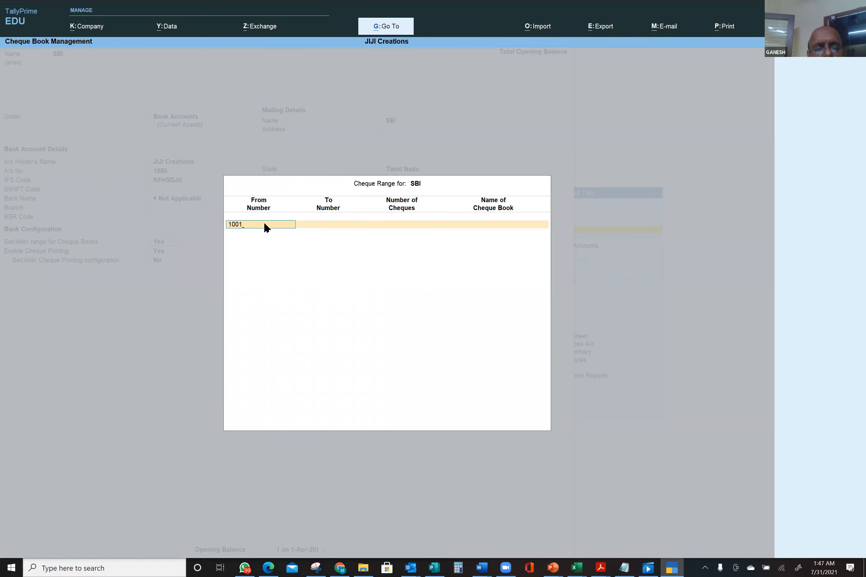
key(BackSpace)
key(BackSpace)
key(BackSpace)
text(6000001)
key(Return)
text(600)
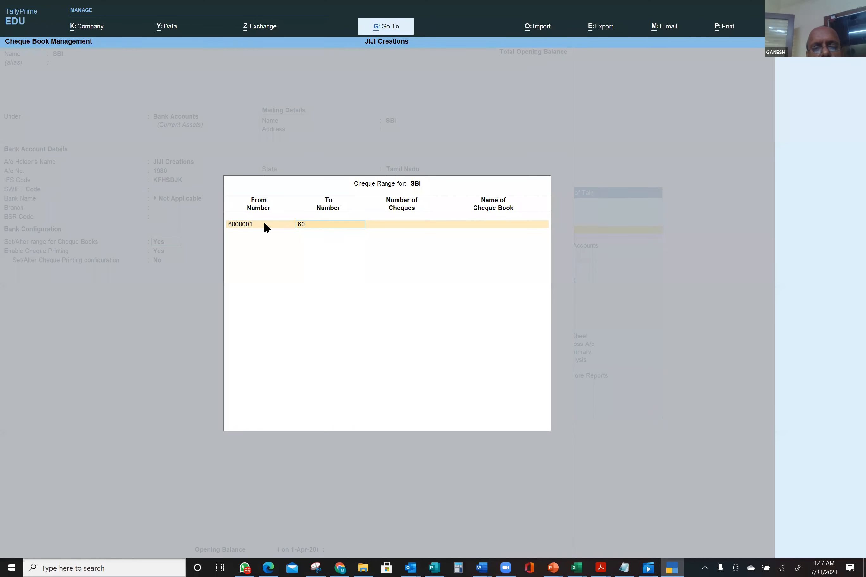
key(BackSpace)
key(BackSpace)
key(BackSpace)
key(Return)
text(2000)
key(Return)
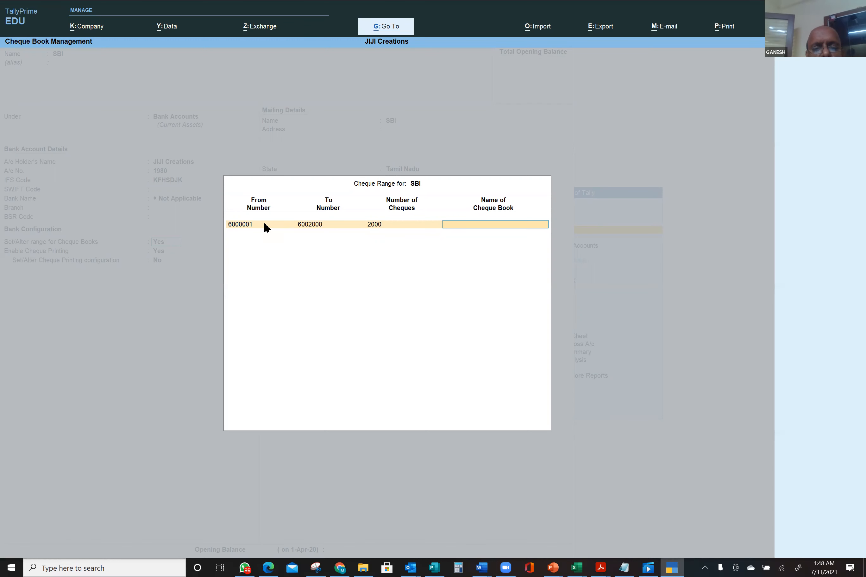
- Enter a name for the cheque book, correcting the mistyped letters
text(SBA)
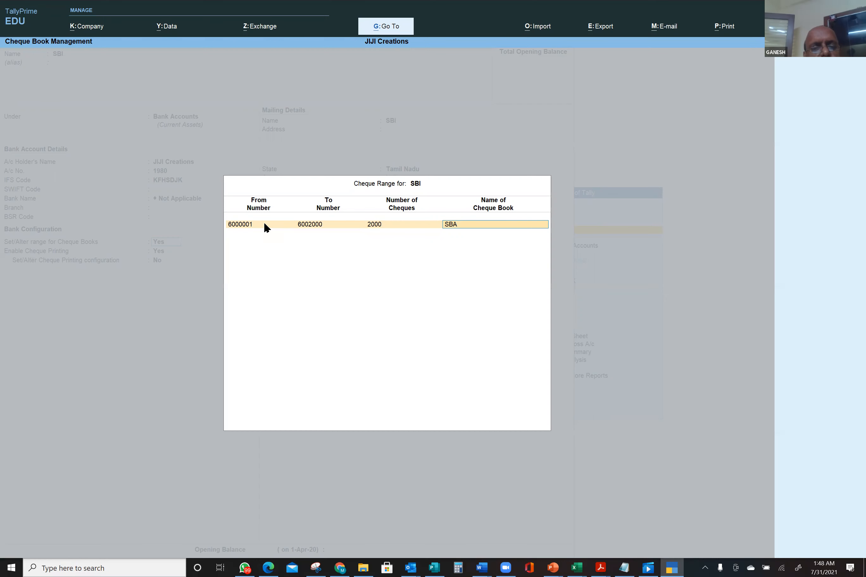
key(BackSpace)
key(BackSpace)
key(BackSpace)
text(Fisrst BVoo)
key(BackSpace)
key(BackSpace)
text(ook)
key(Return)
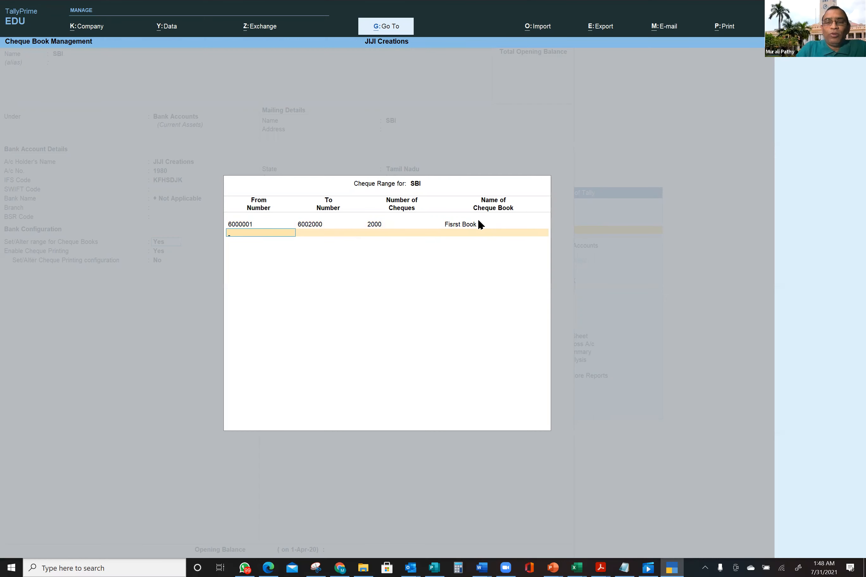
- Re-enter 2000 cheques, confirm the name Book 1, and close the cheque range
click(468, 226)
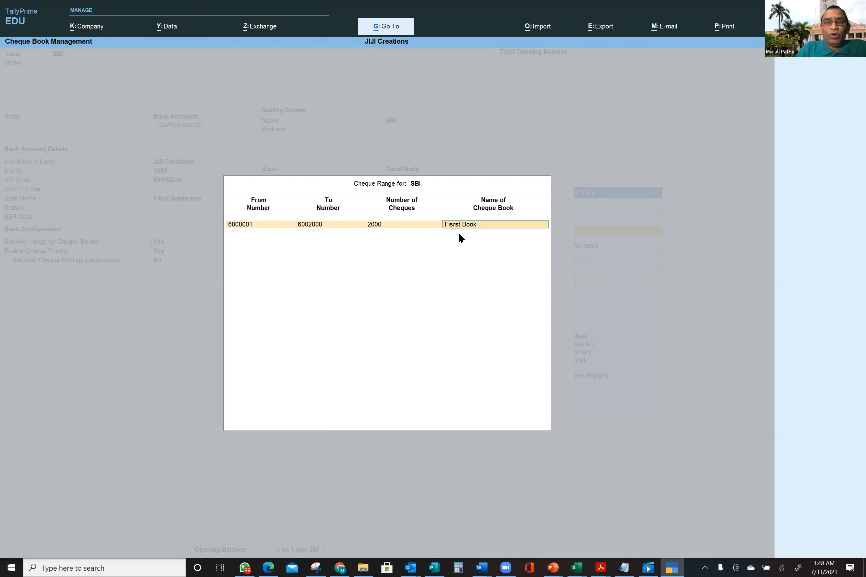
click(437, 226)
key(Delete)
key(Delete)
key(Delete)
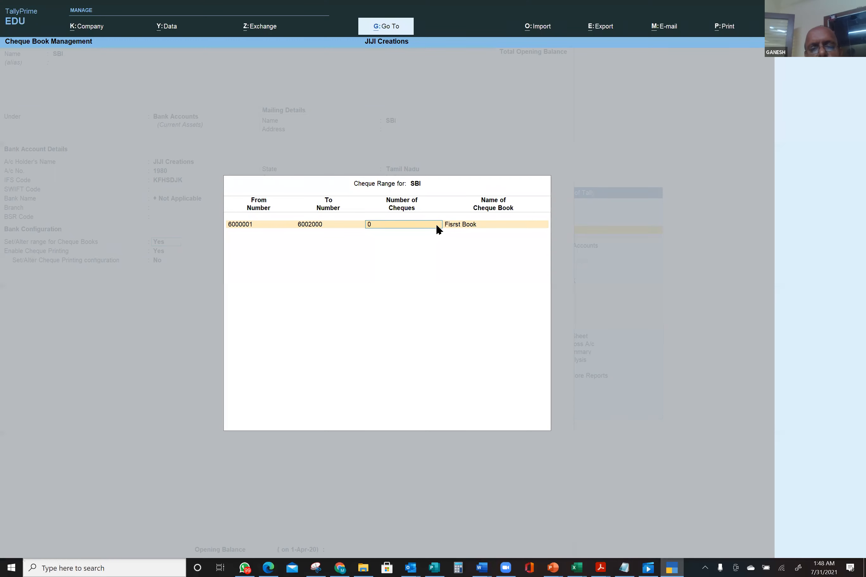
text(2000)
key(Return)
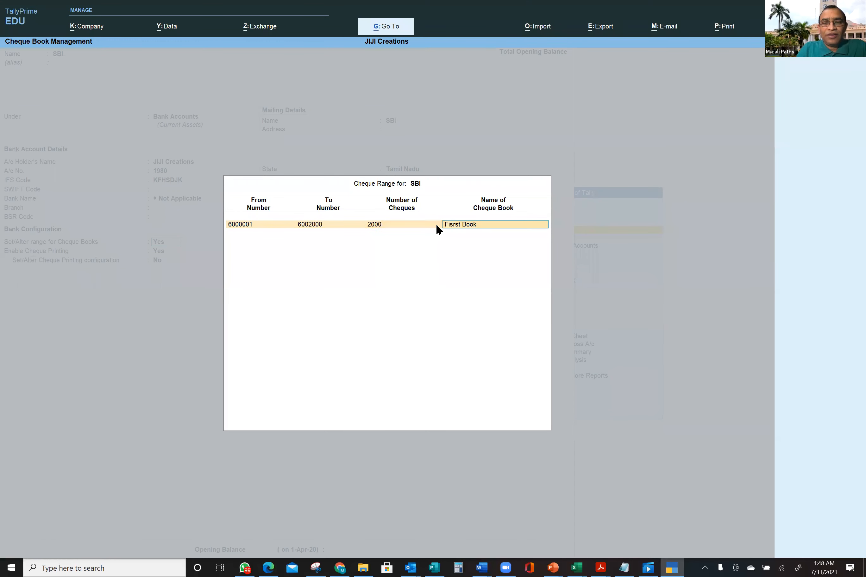
text(Bo)
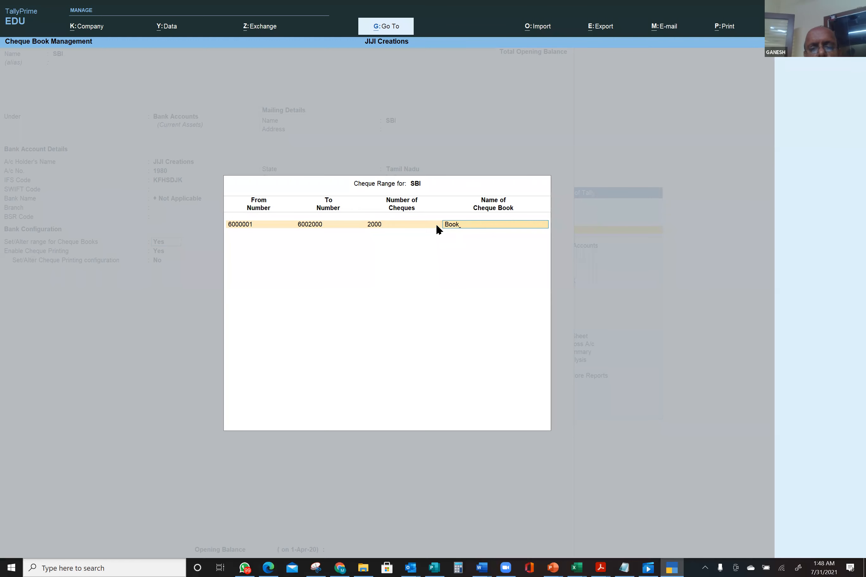
key(Return)
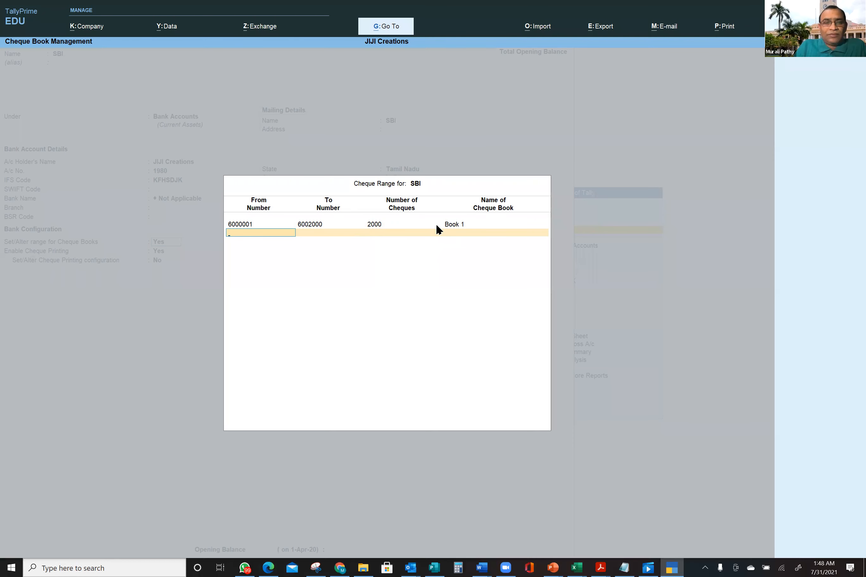
key(Return)
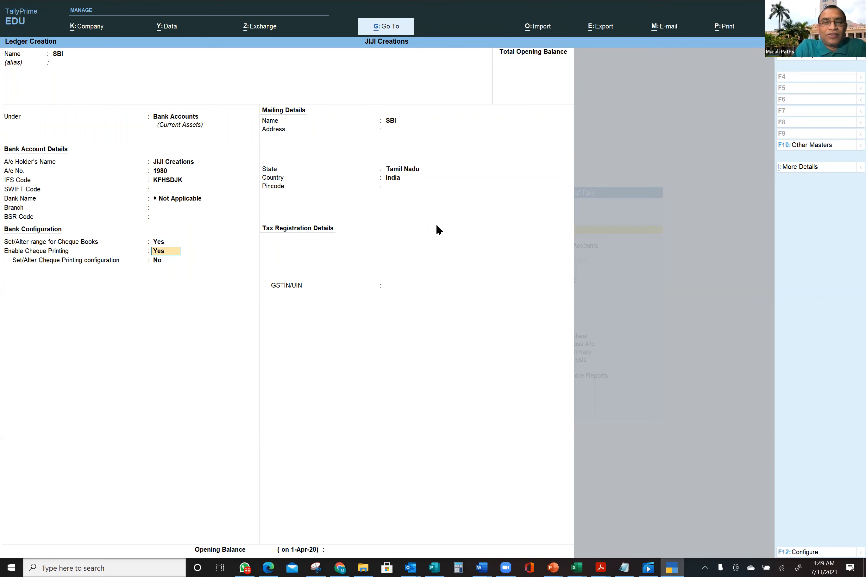
- Skip cheque printing and enter Chidambara as the mailing address
key(Return)
key(Return)
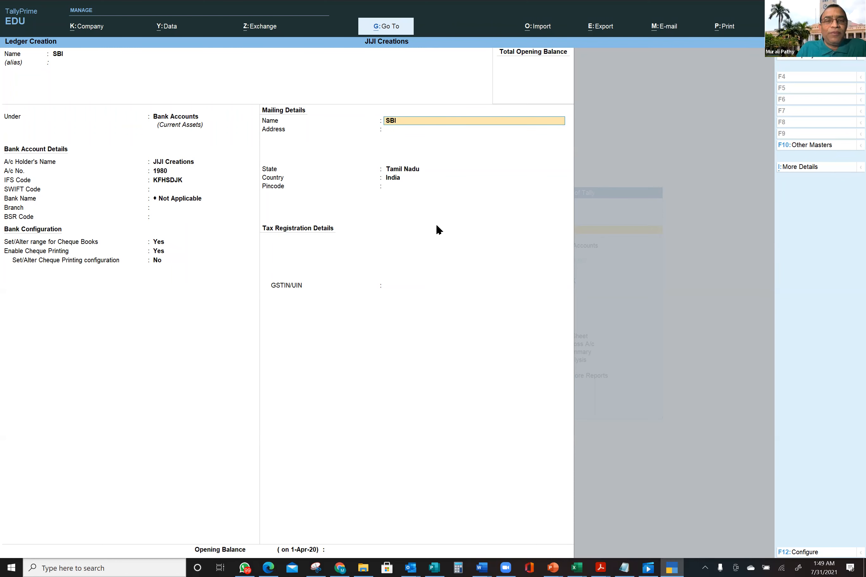
key(Return)
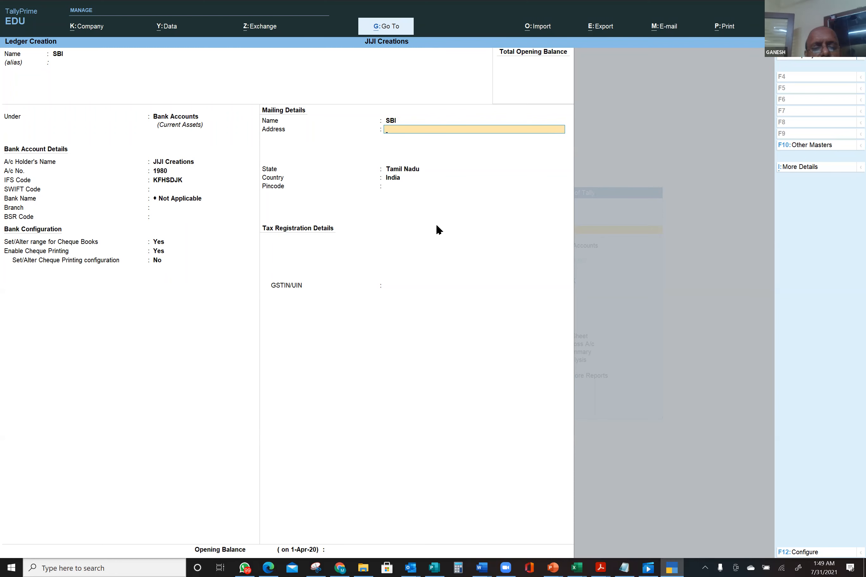
text(Chidambara)
key(Return)
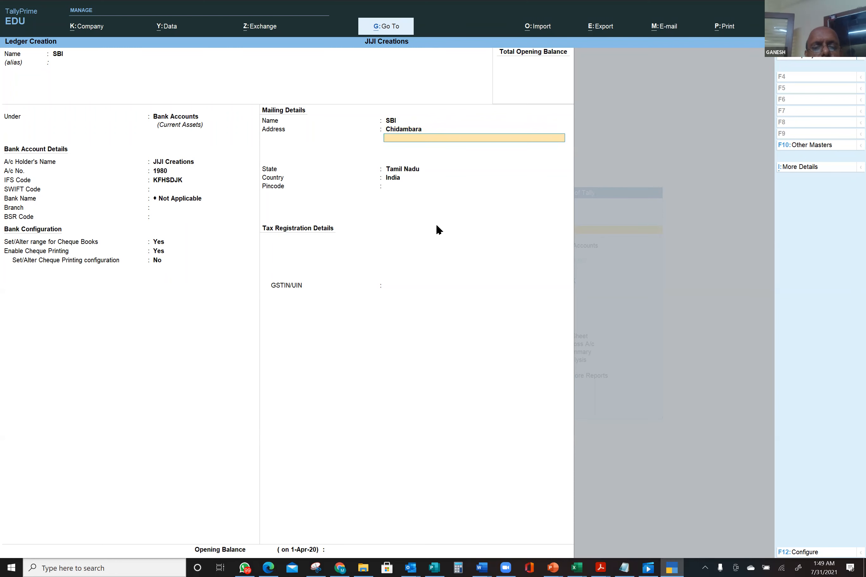
- Set the mailing state to Tamil Nadu and the country to India
key(Return)
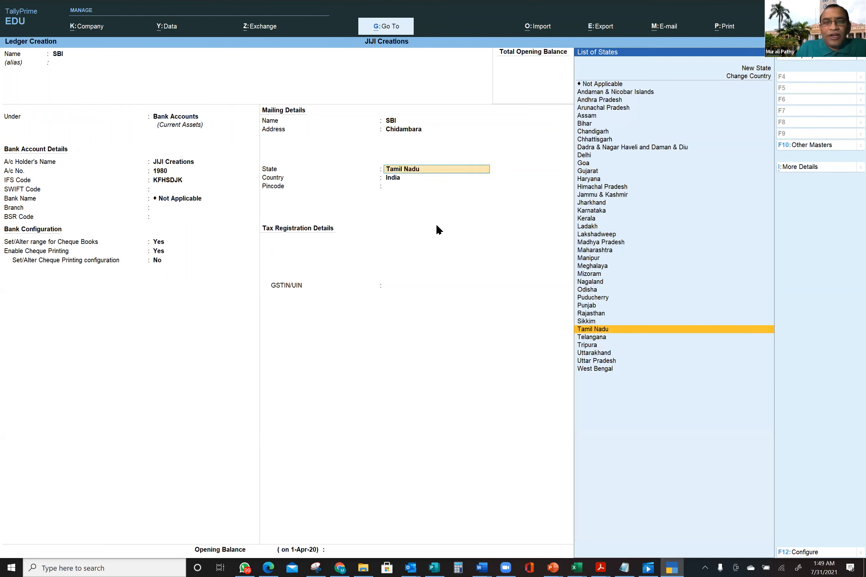
key(Return)
key(BackSpace)
key(Up)
key(Up)
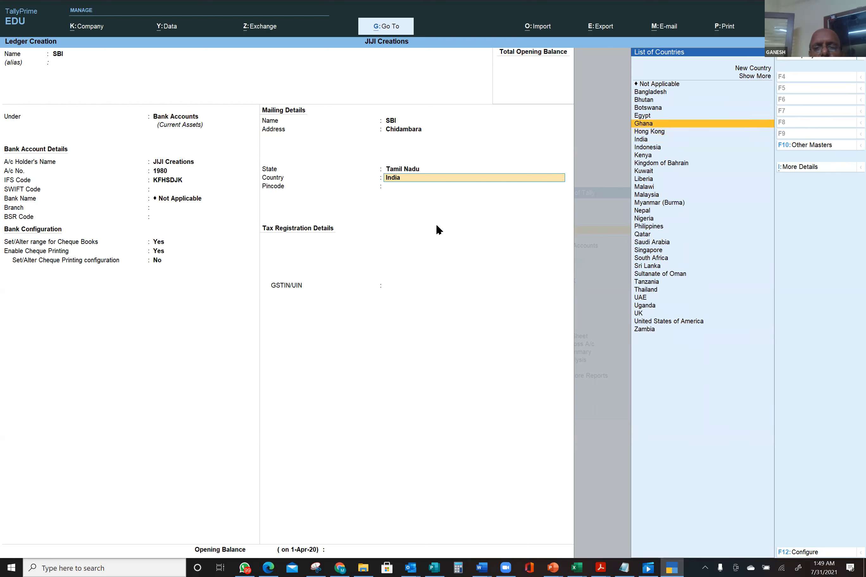
key(BackSpace)
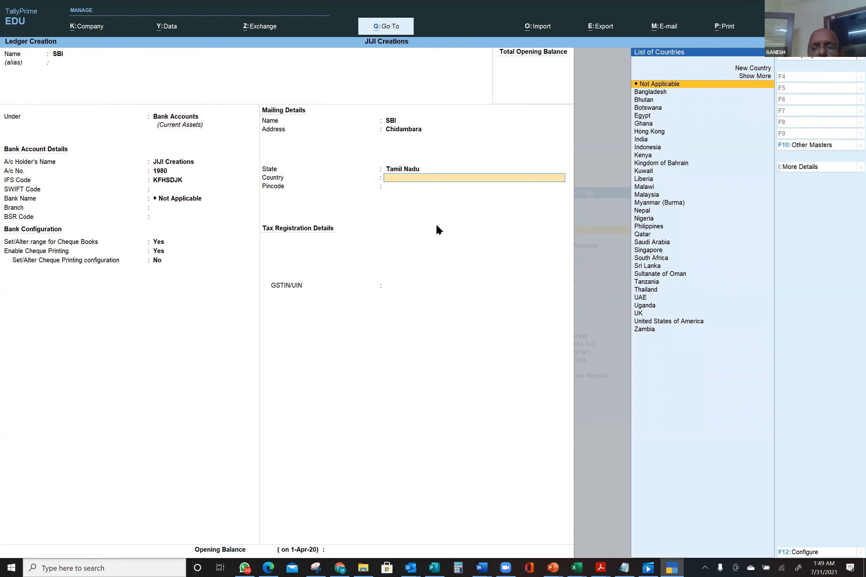
click(418, 171)
click(407, 178)
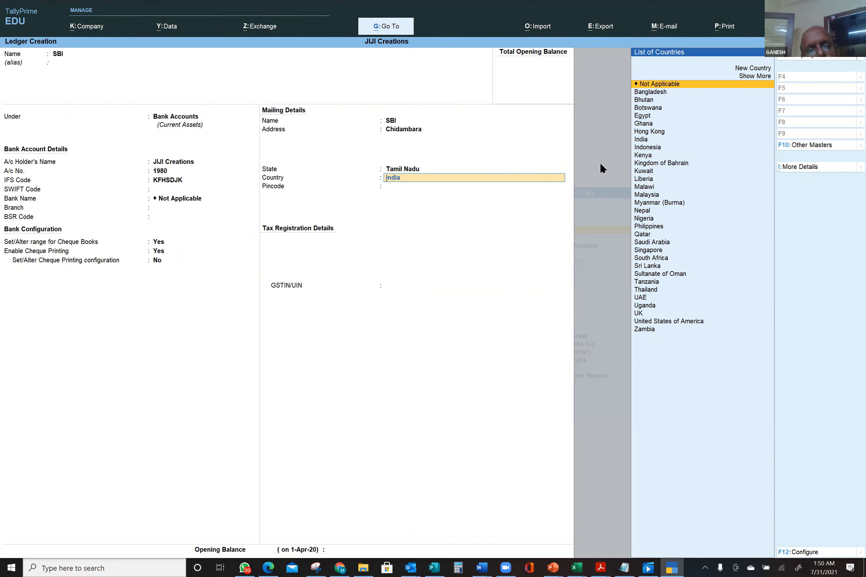
click(404, 170)
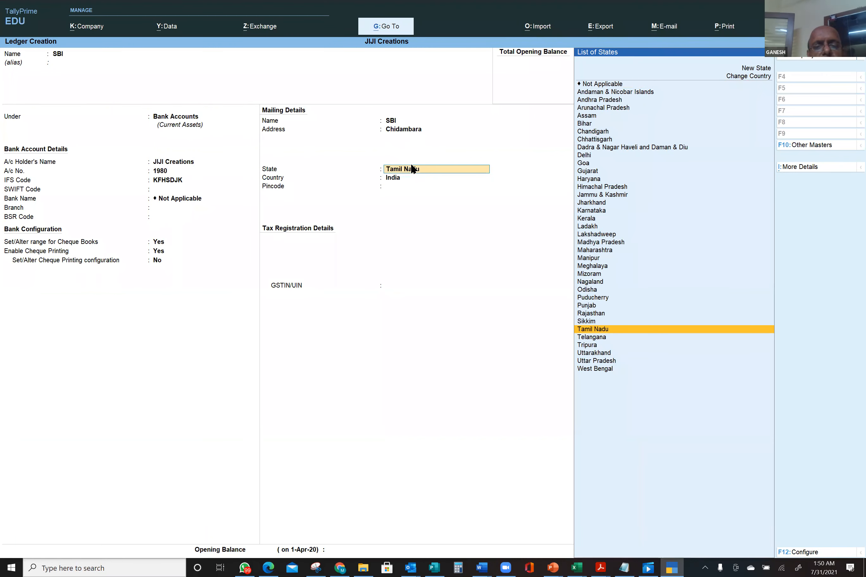
- Reselect Tamil Nadu as state, accept India, and skip pincode to reach GSTIN/UIN
text(T)
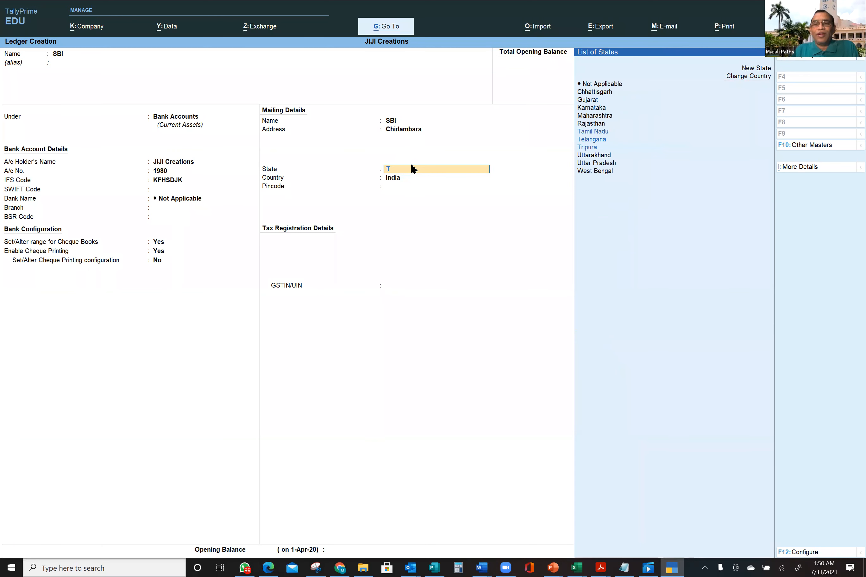
click(595, 133)
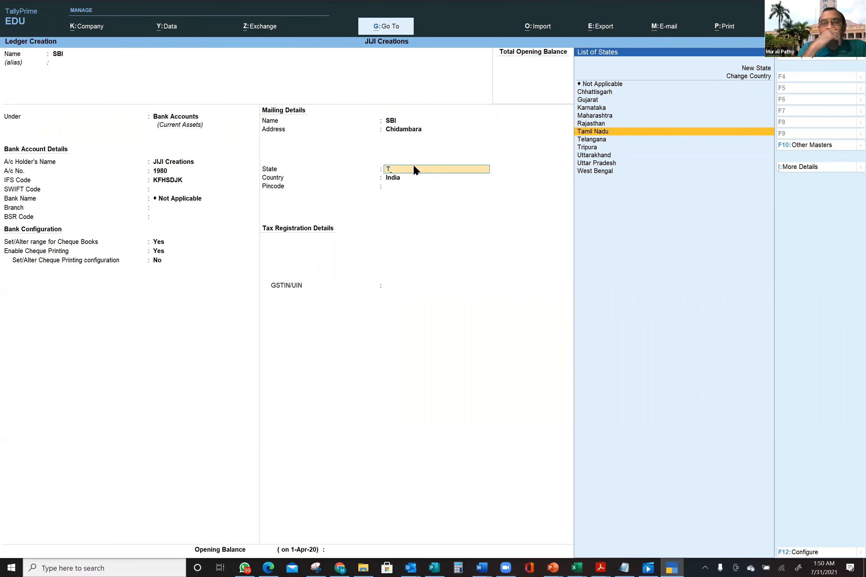
text(a)
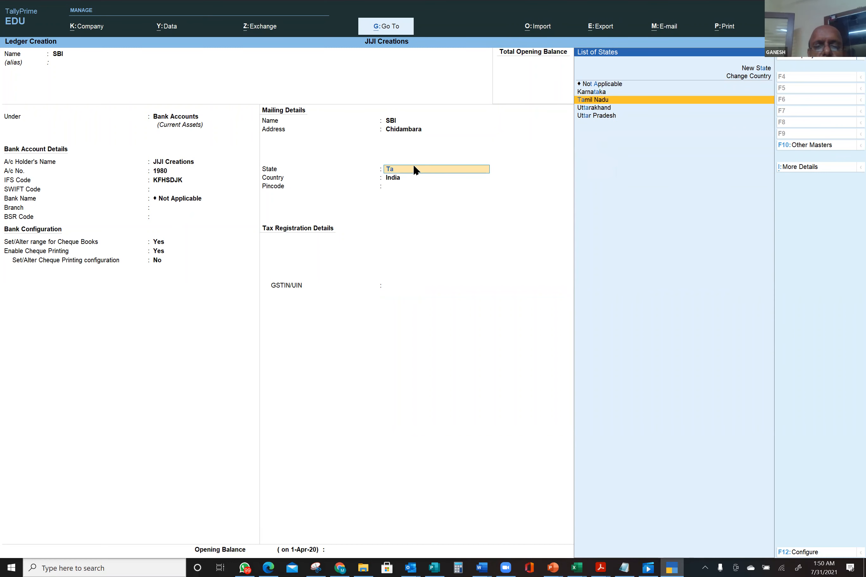
text(m)
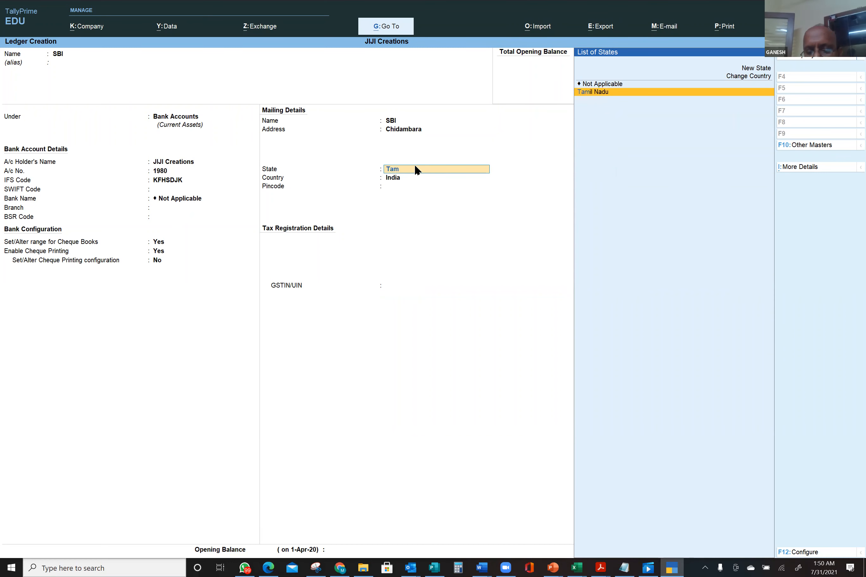
key(Return)
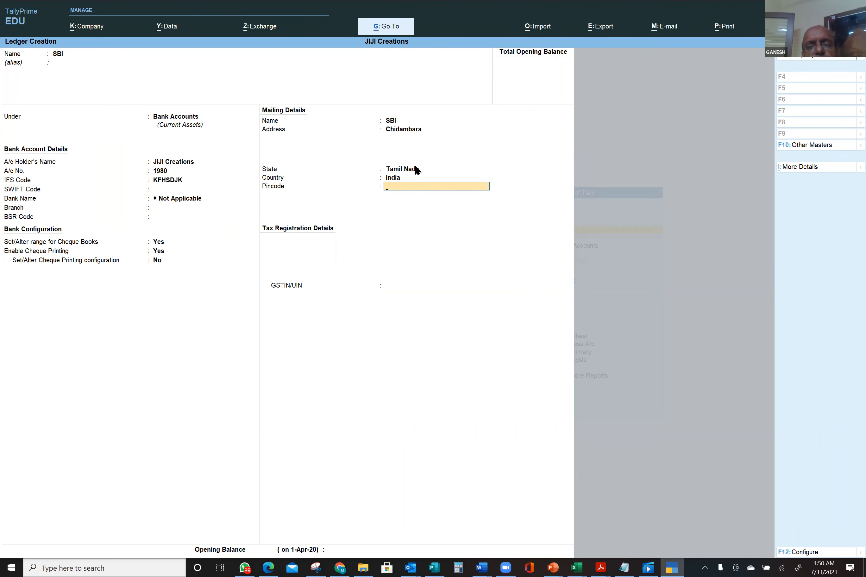
key(BackSpace)
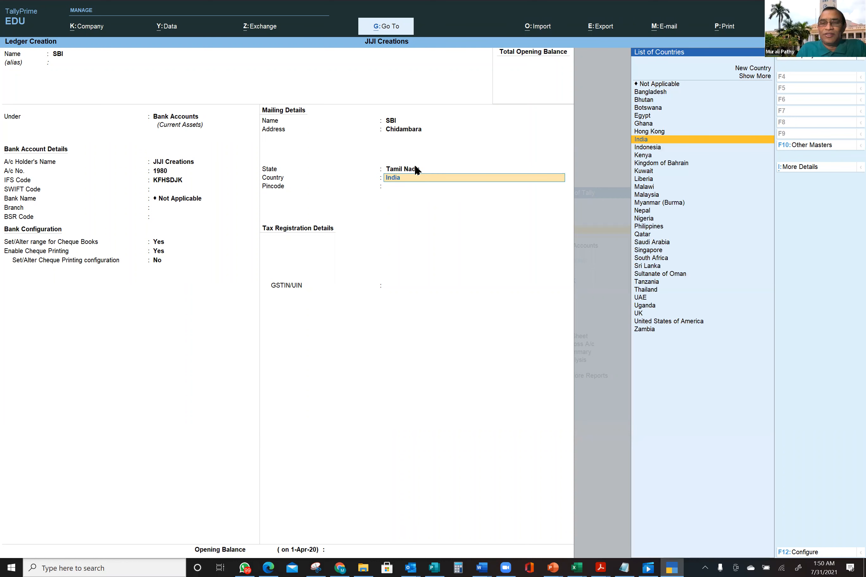
key(Return)
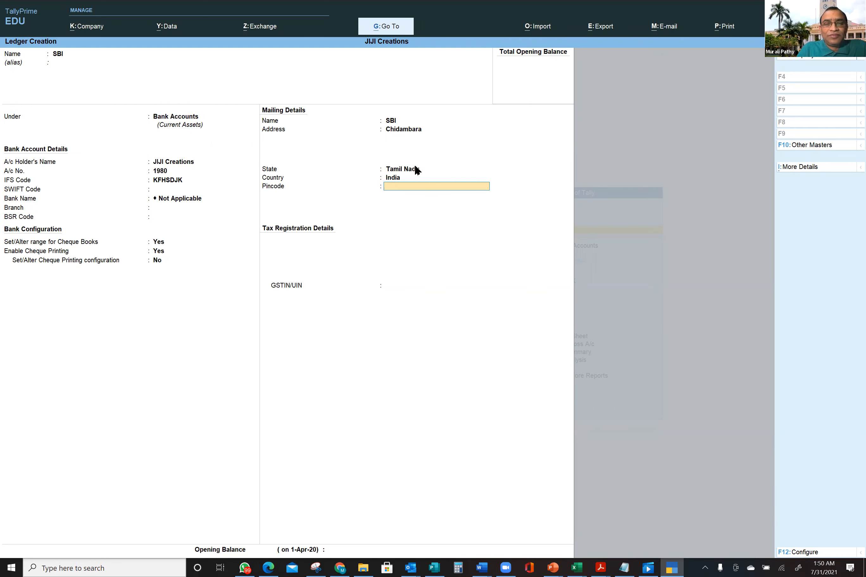
key(Return)
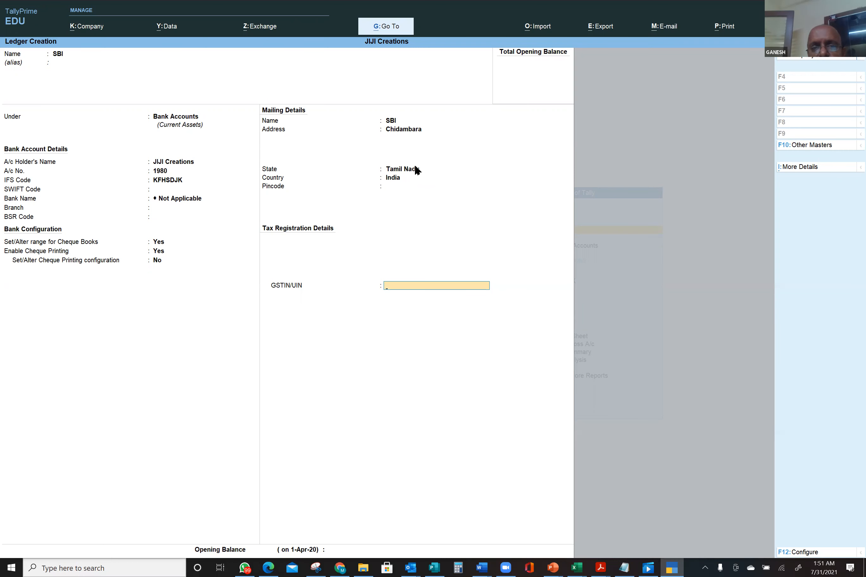
- Leave GSTIN/UIN and opening balance blank and accept the SBI bank ledger
key(Return)
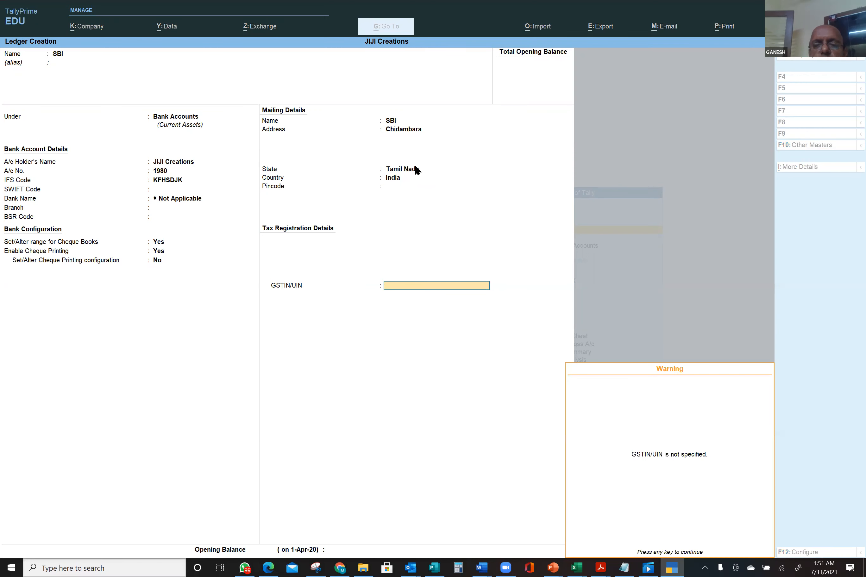
key(Return)
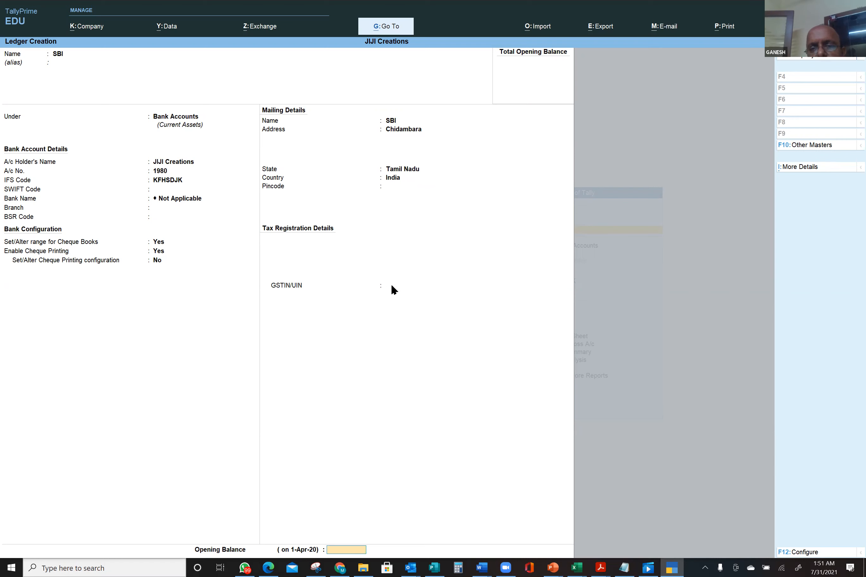
click(392, 286)
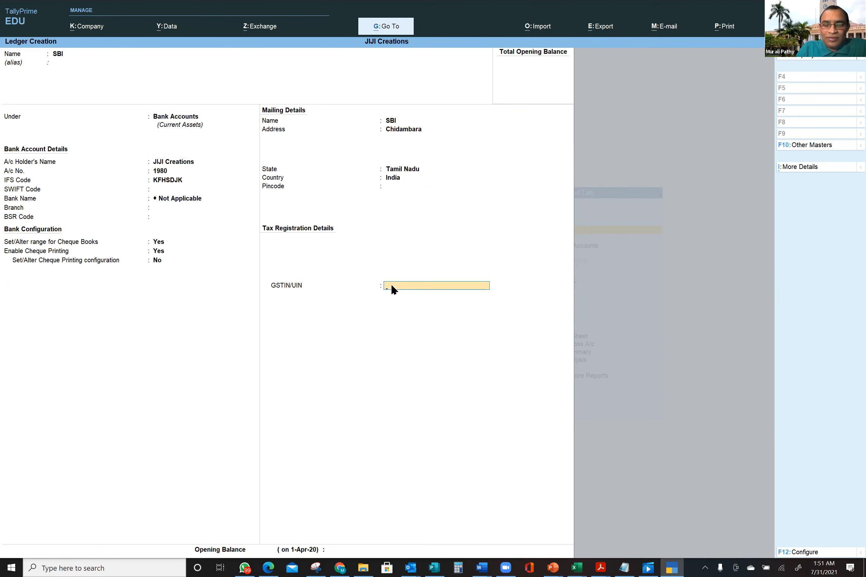
key(Return)
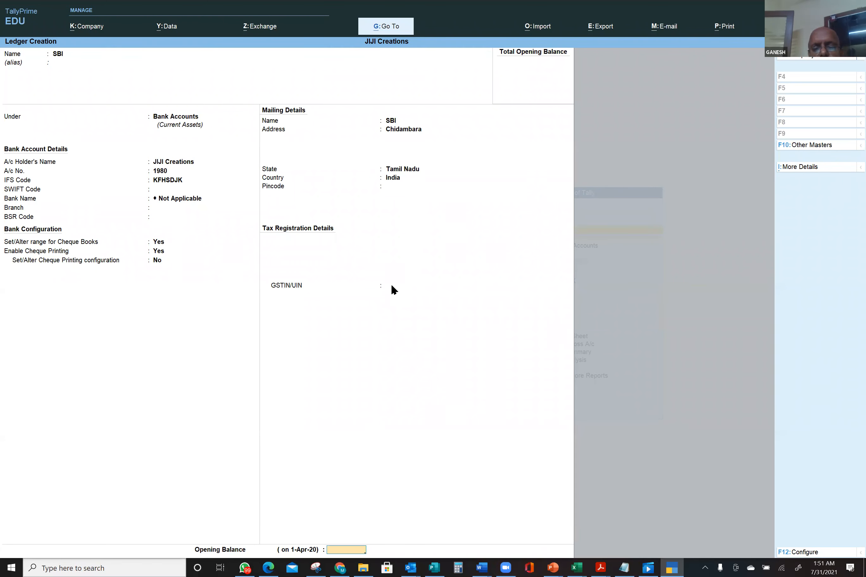
key(Return)
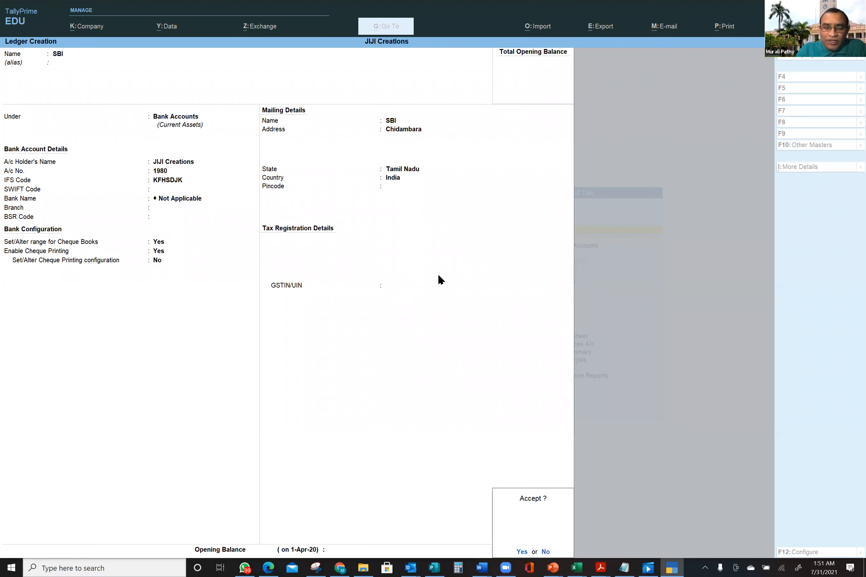
click(522, 552)
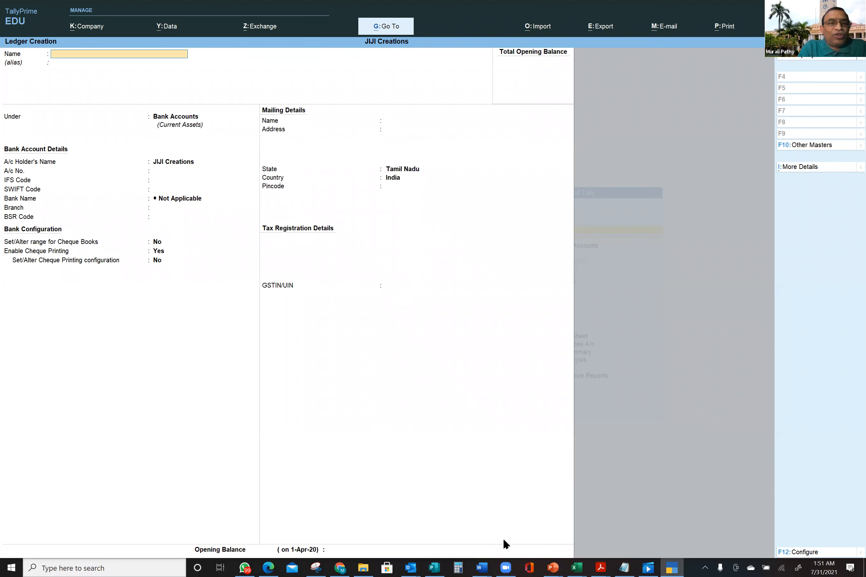
- Quit ledger creation and open the Alter > Ledger list showing SBI, Cash and Profit & Loss A/c
key(Escape)
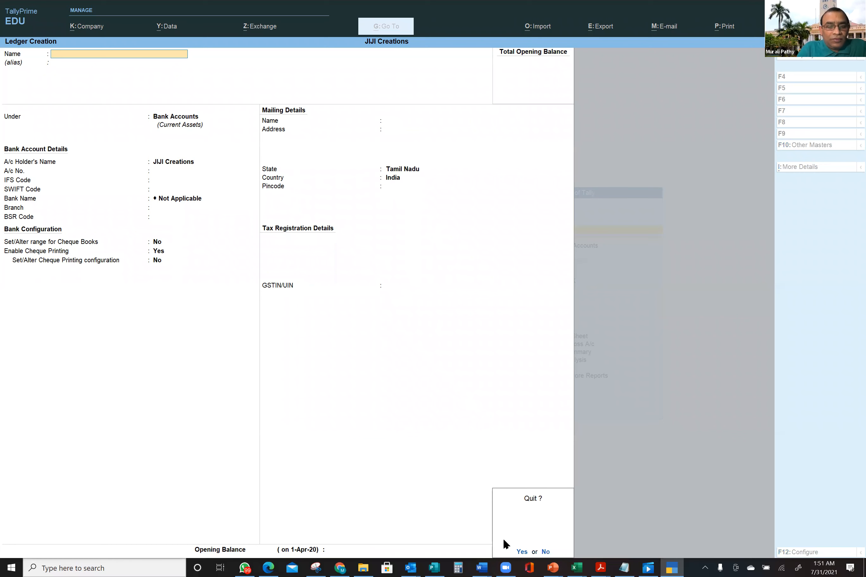
key(Return)
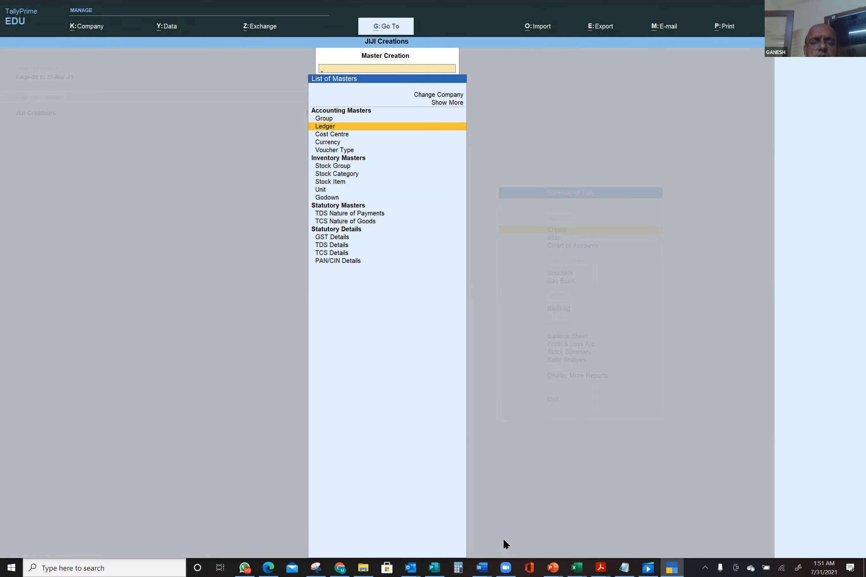
key(Escape)
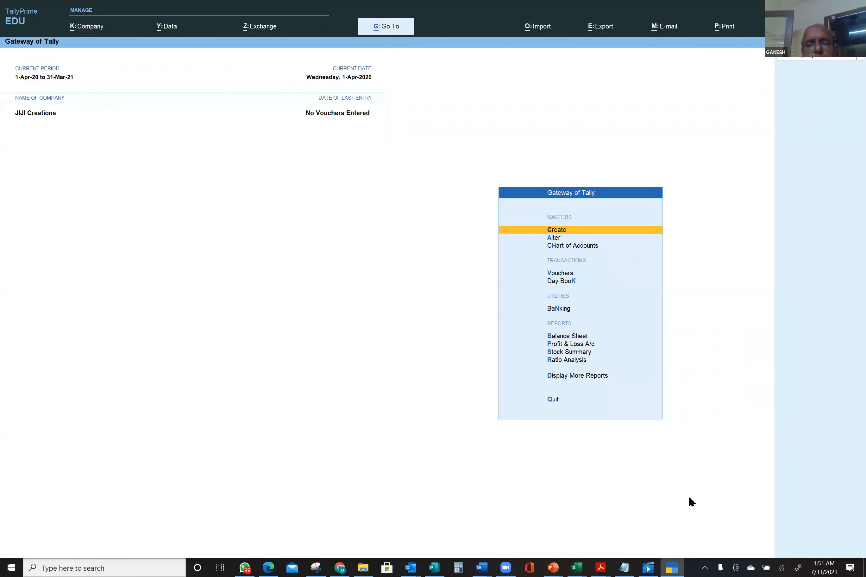
click(557, 238)
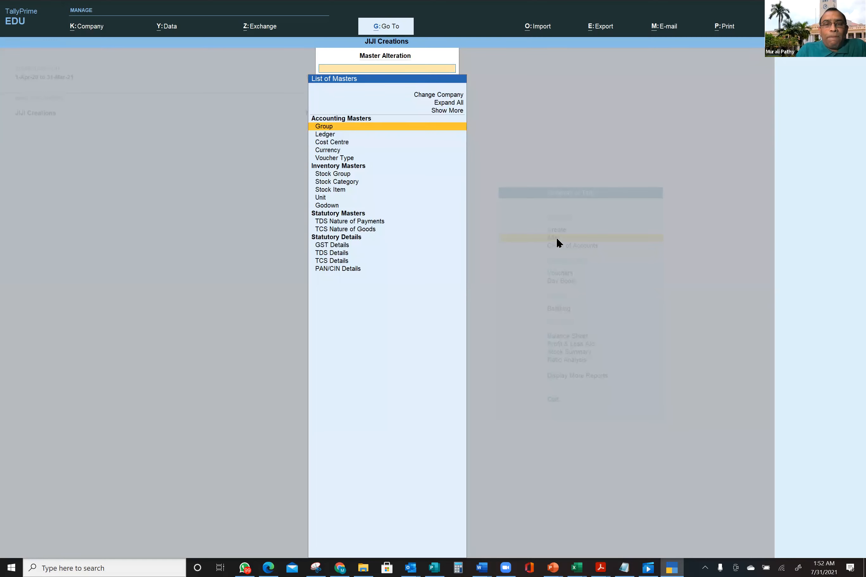
click(330, 137)
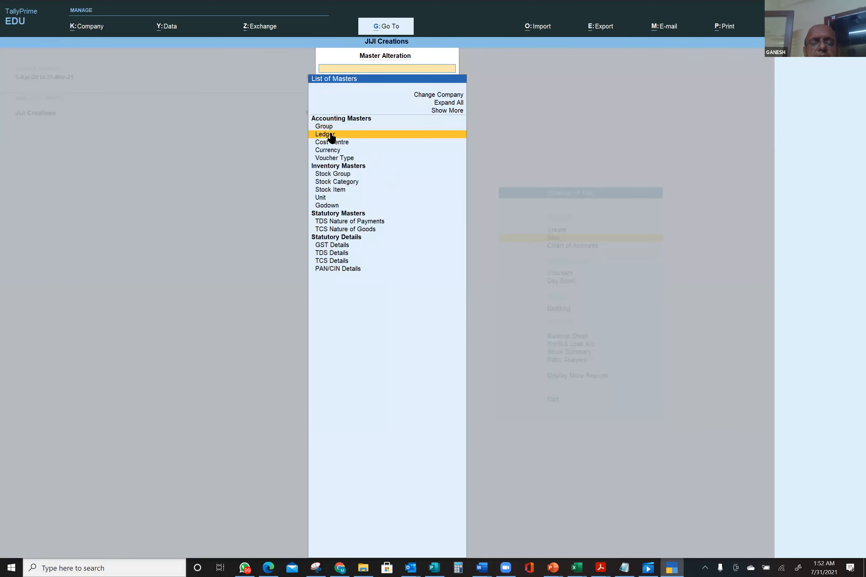
click(331, 135)
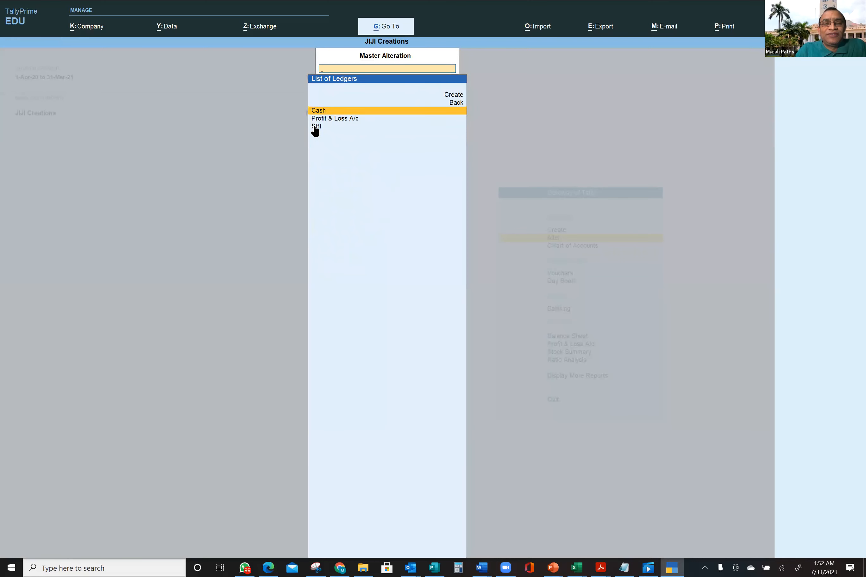
- Open the SBI ledger for alteration and set Cheque Printing configuration to Yes
click(315, 127)
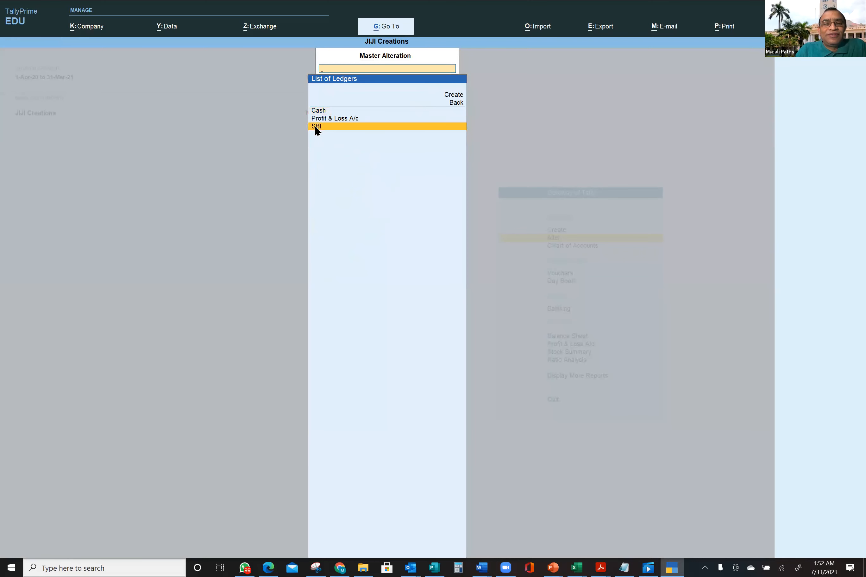
click(315, 127)
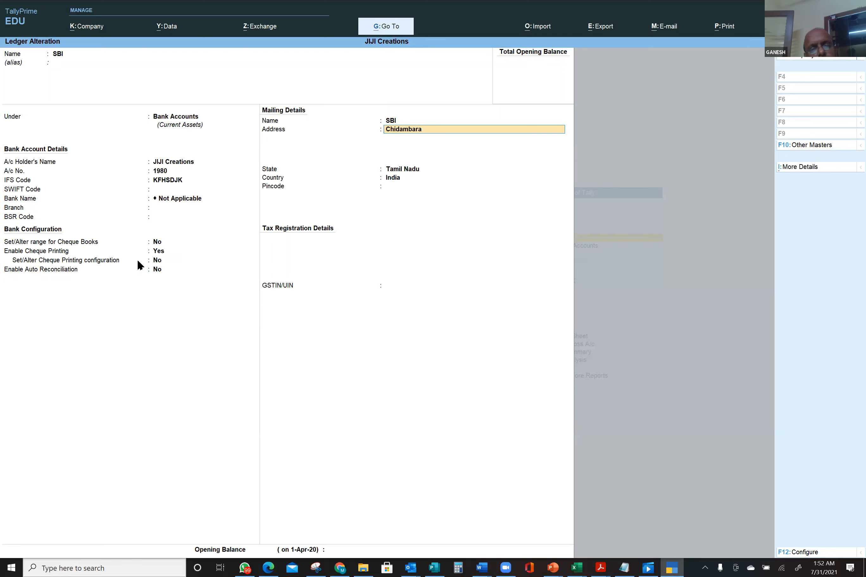
click(158, 262)
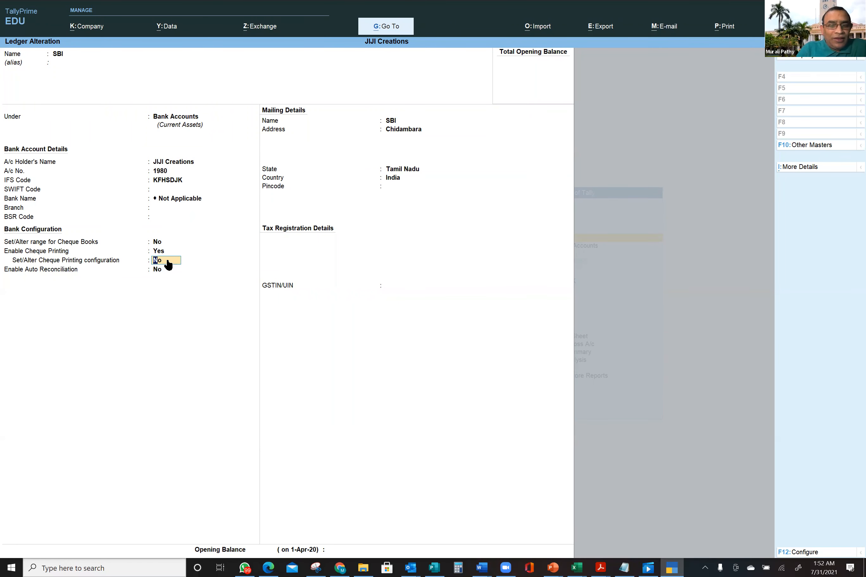
text(y)
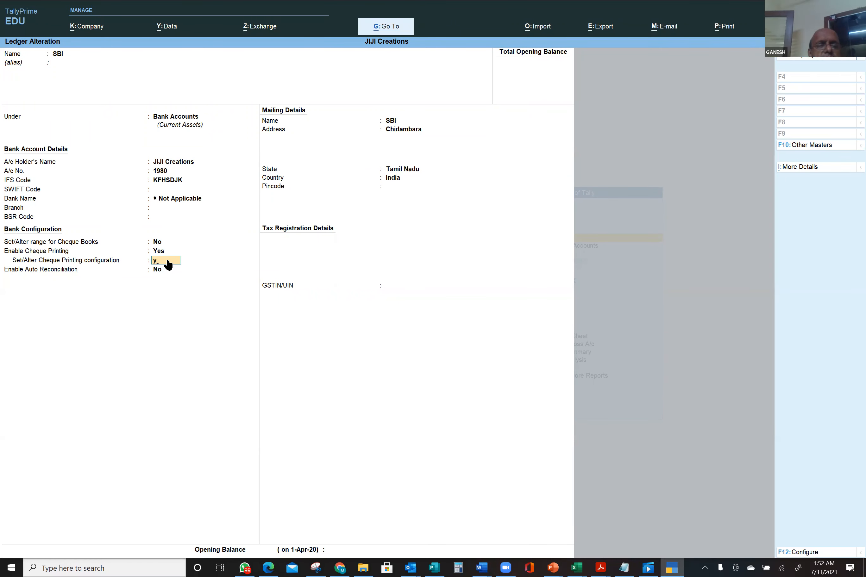
key(Return)
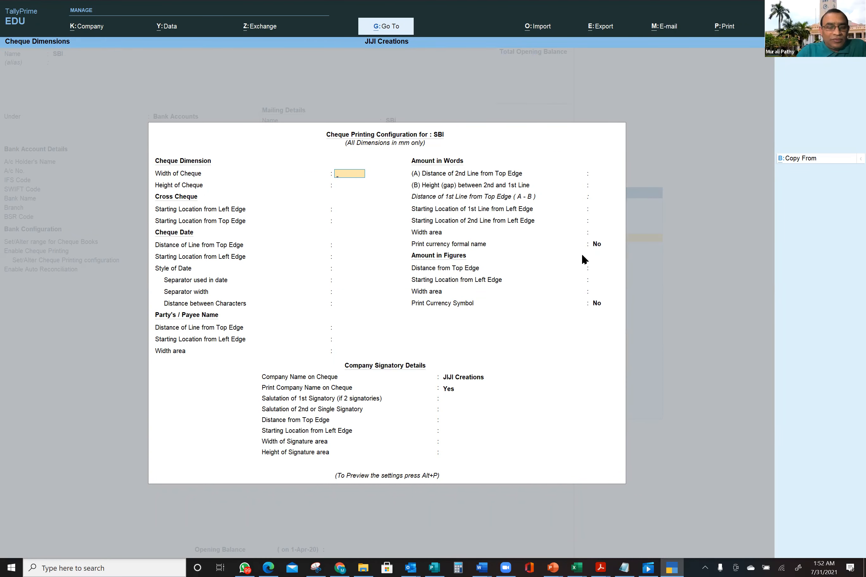
key(ctrl+a)
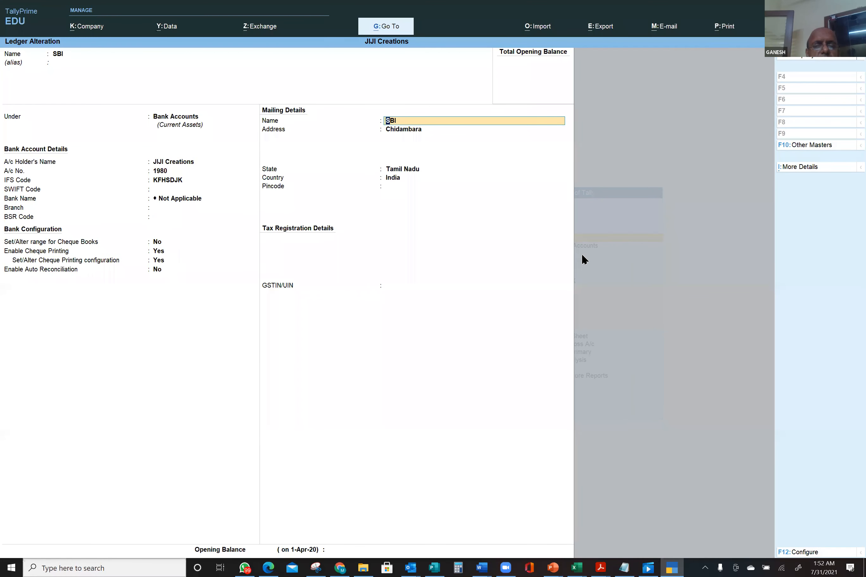
click(160, 242)
- Enable cheque-book ranges and name the SBI cheque book Book1 for cheques 6000001–6002000
key(y)
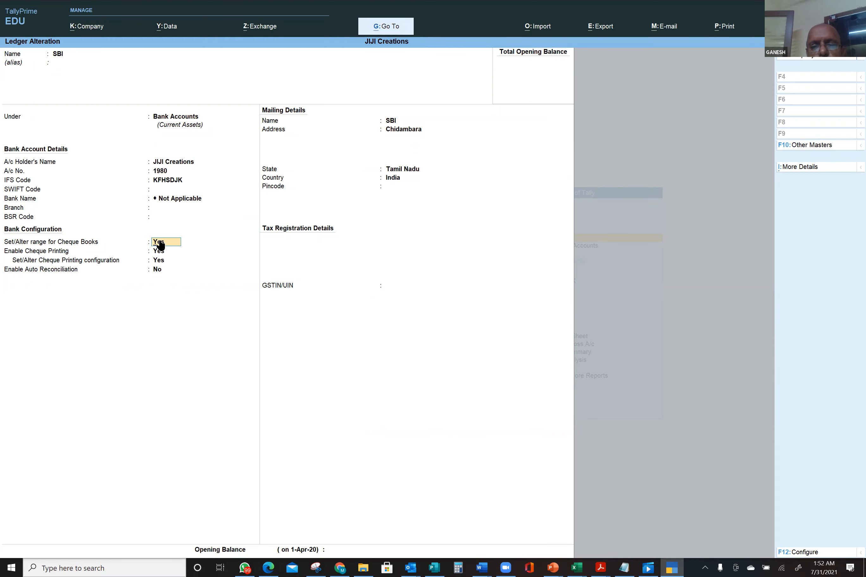
key(Return)
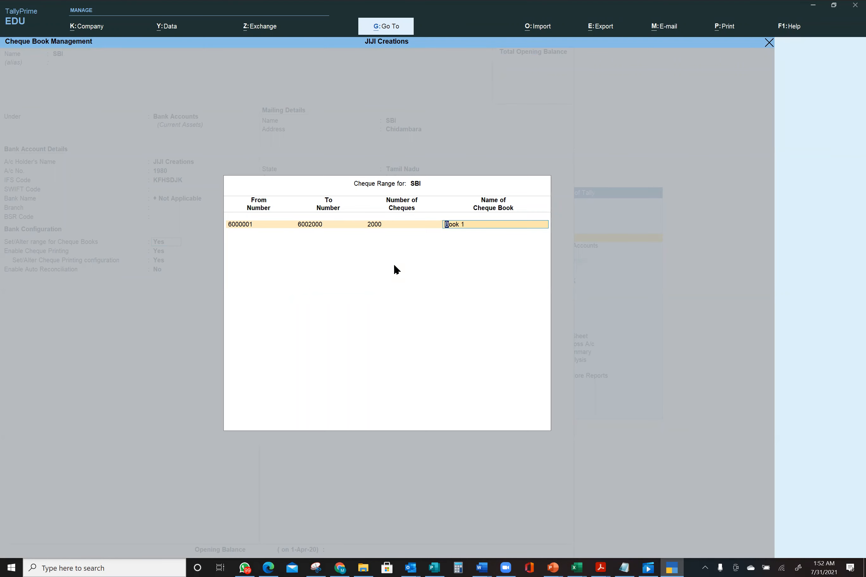
key(BackSpace)
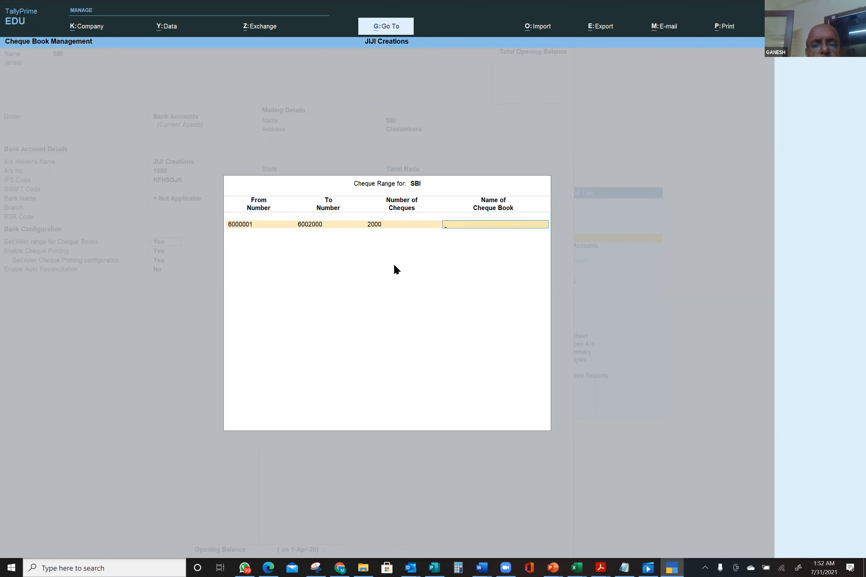
text(Book1)
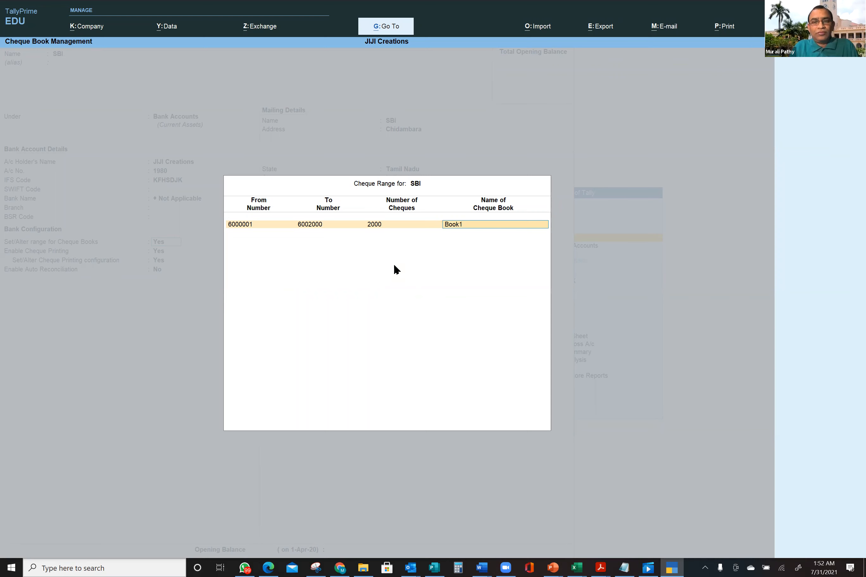
key(Return)
key(Return)
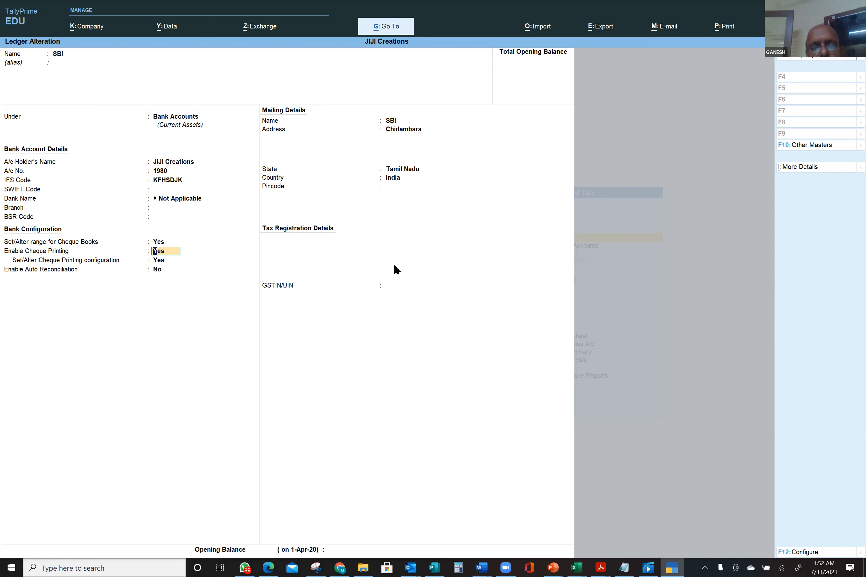
- Switch Cheque Printing configuration to No and save the SBI ledger
key(Return)
key(n)
key(Return)
key(Return)
key(Return)
key(Return)
key(Return)
key(Return)
key(Return)
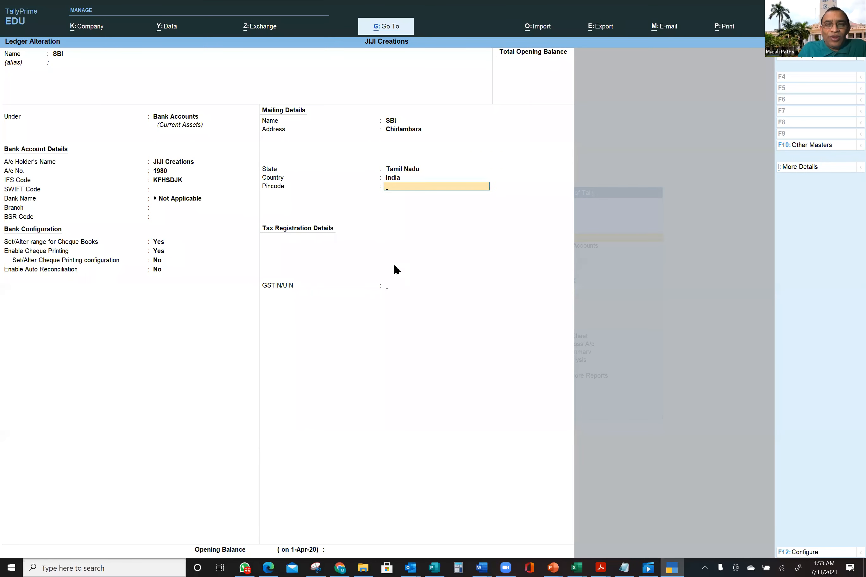
key(Return)
key(Return)
key(Return)
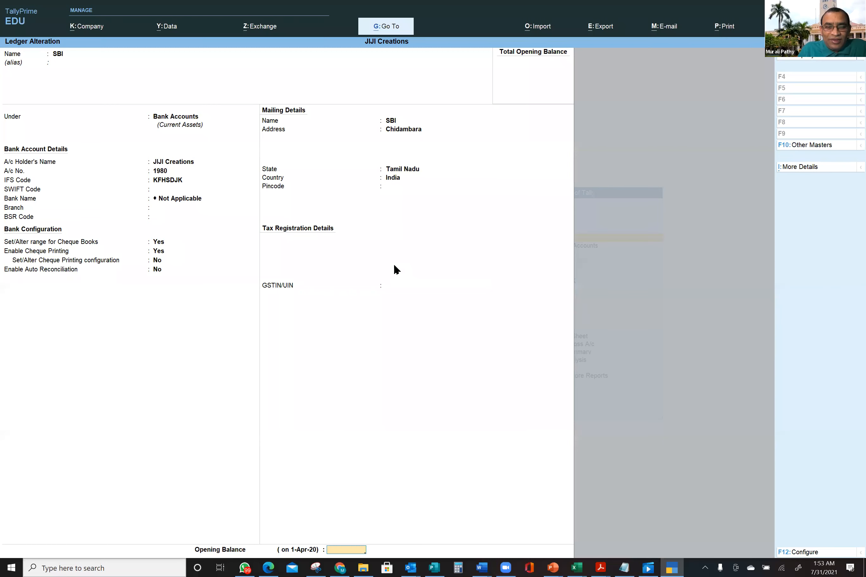
key(Return)
key(Return)
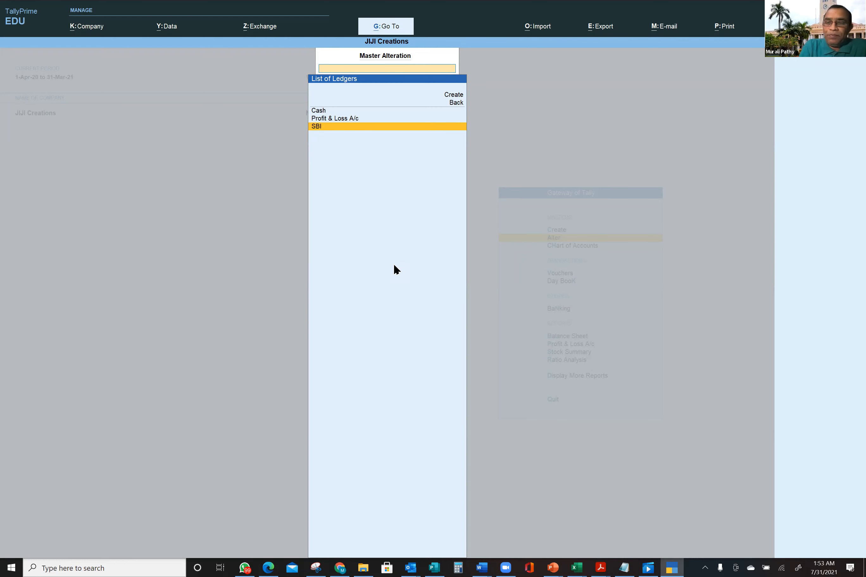
- Close the List of Ledgers and List of Masters to reach the Gateway of Tally
key(Escape)
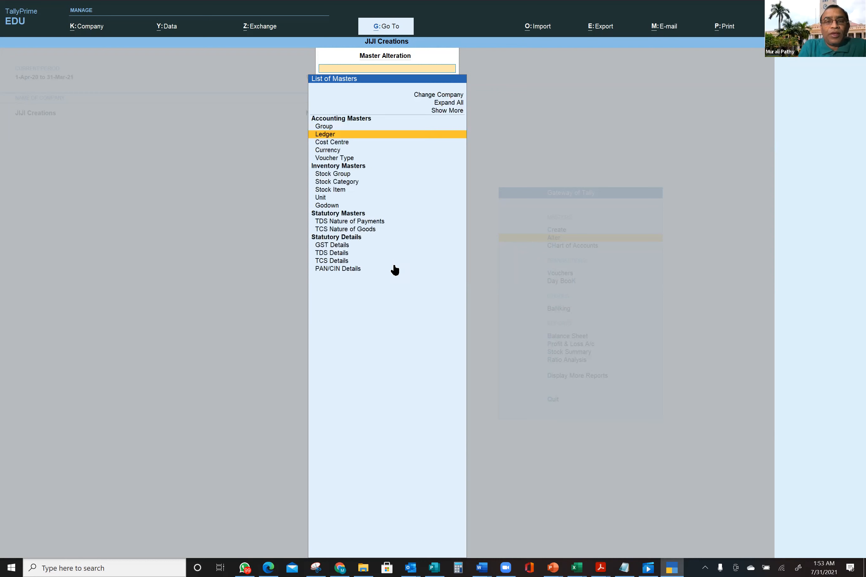
key(Escape)
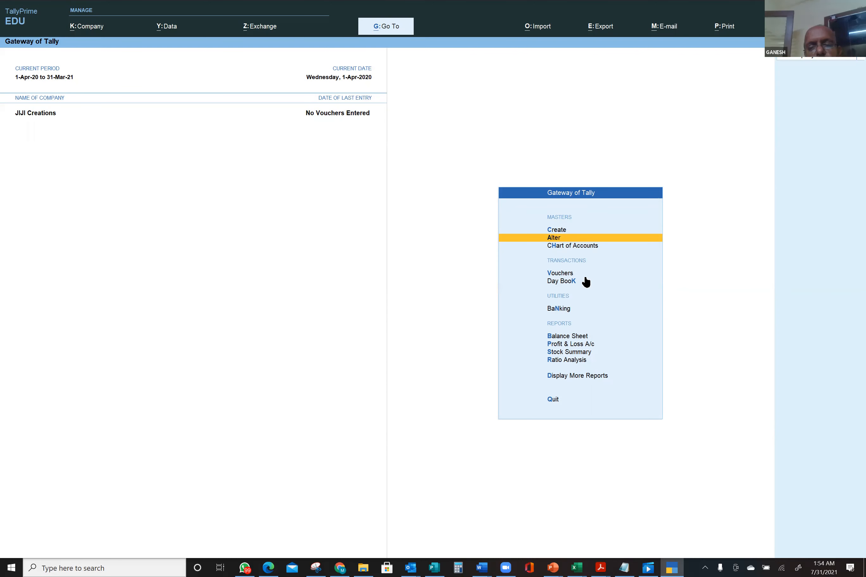
- Start Payment voucher No. 1 dated 1-Apr from Vouchers on the Gateway of Tally
click(572, 275)
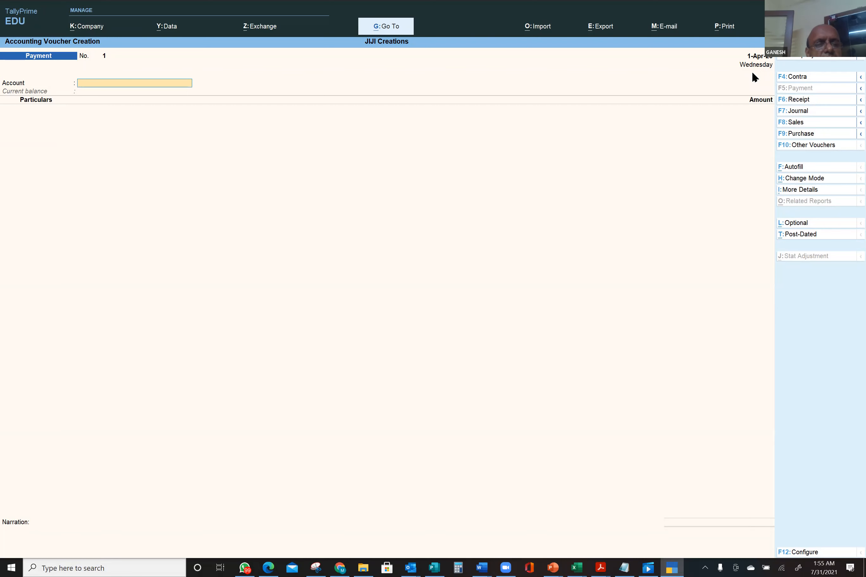
- Choose SBI as the paying account, then bring up a secondary Ledger Creation form with Alt+C
key(Return)
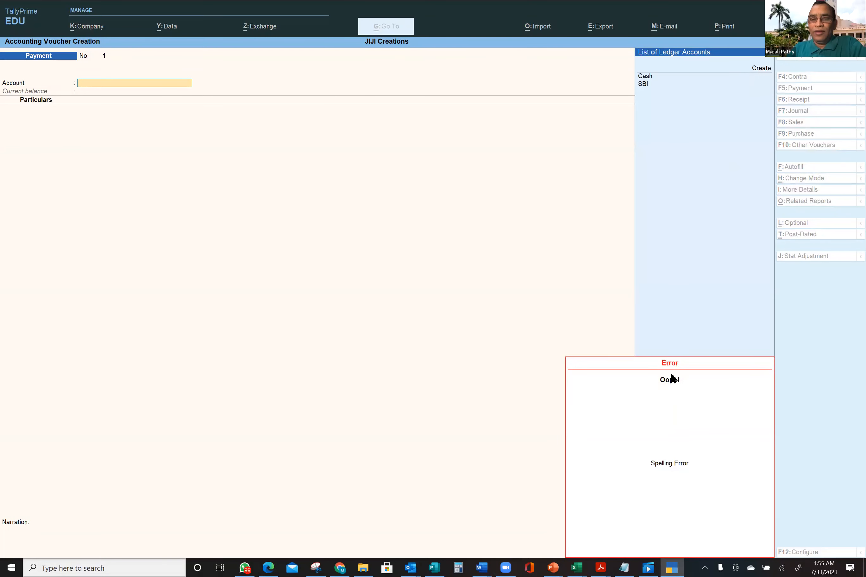
click(707, 371)
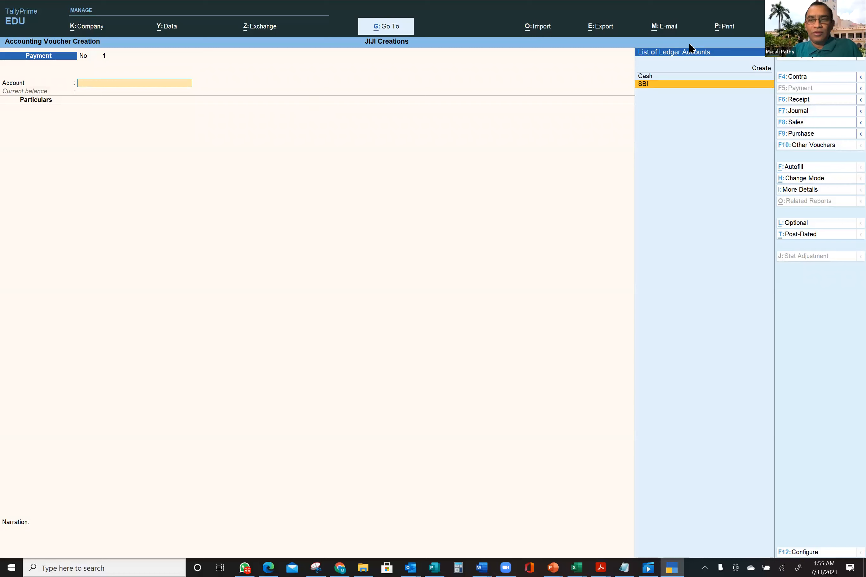
key(Escape)
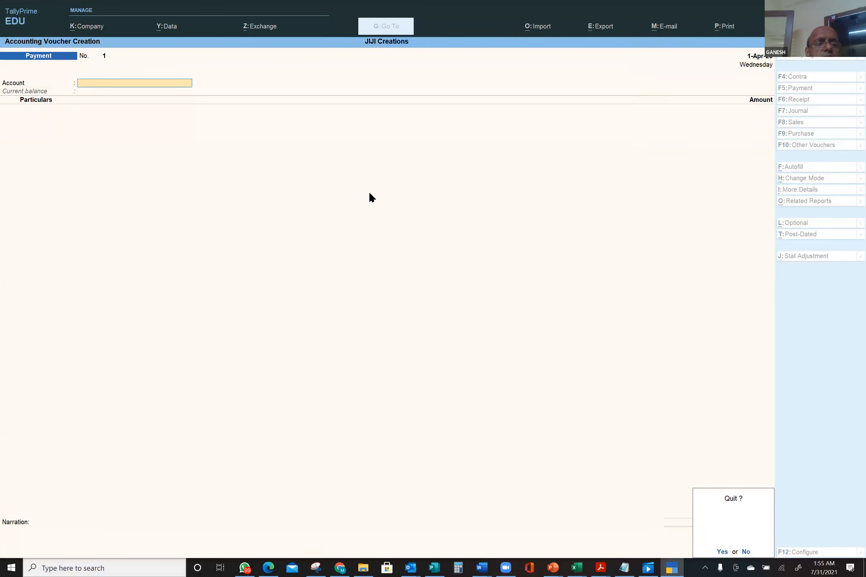
click(746, 552)
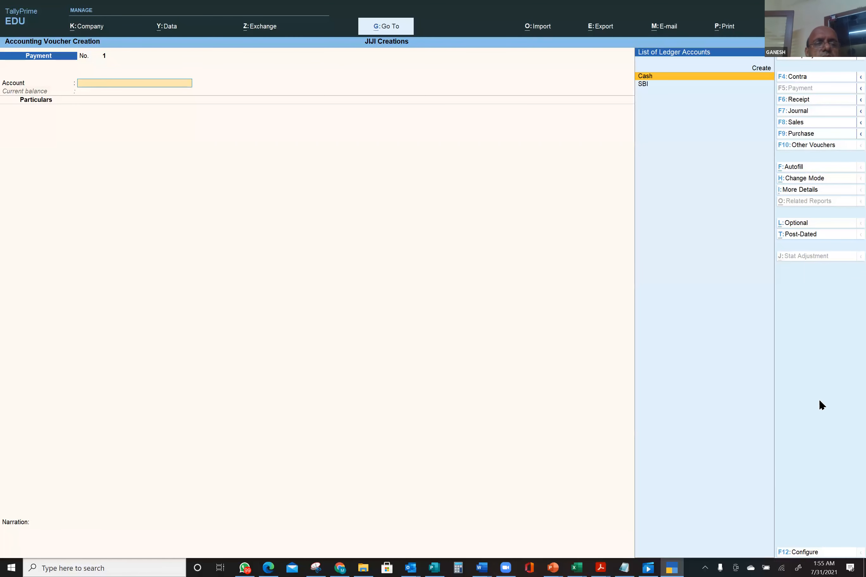
text(SBI)
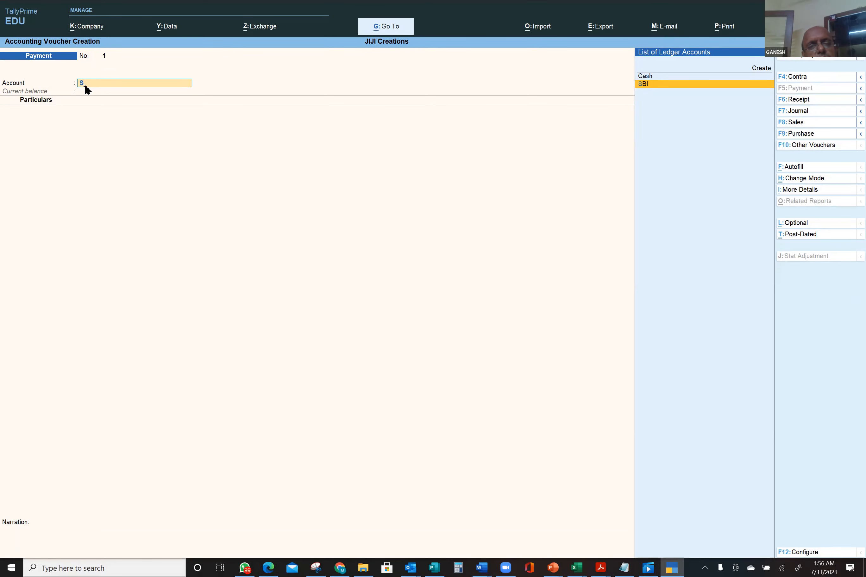
key(Return)
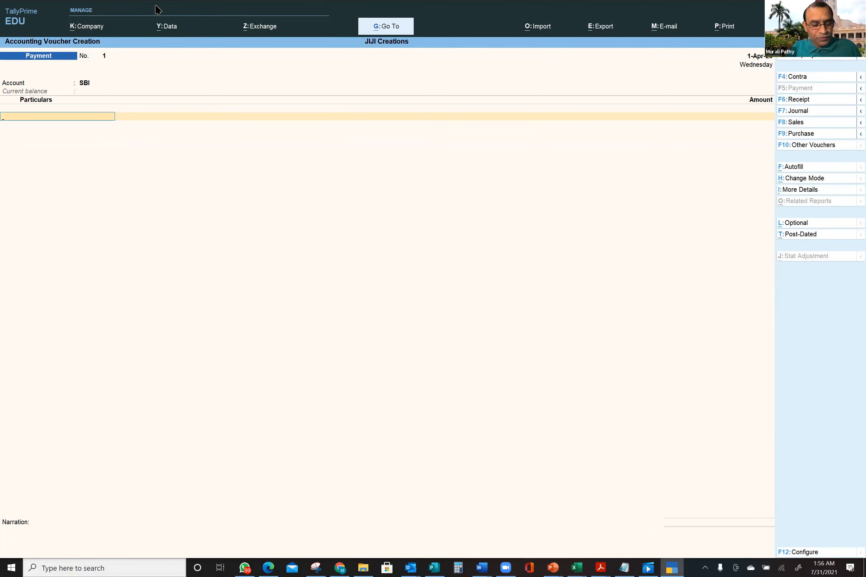
key(alt)
key(alt+c)
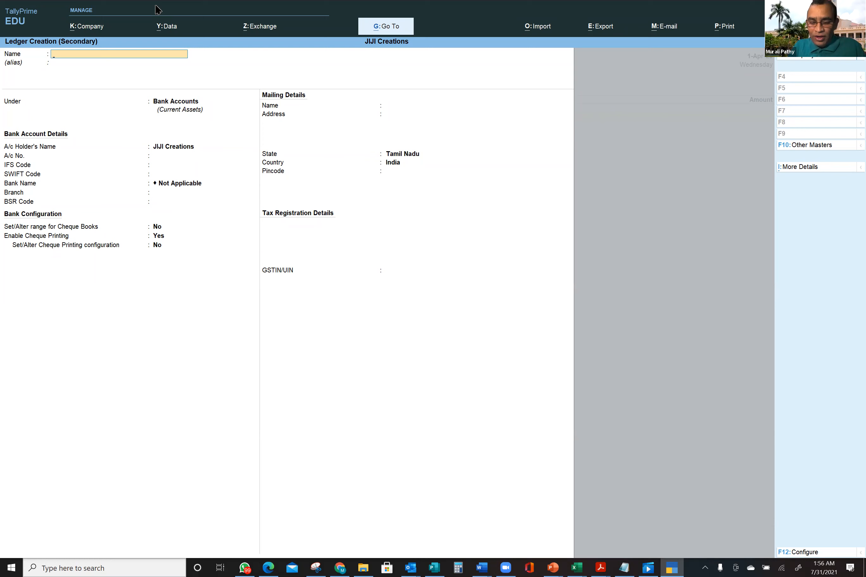
- Create a 'Bank Charges' ledger under Direct Expenses, type Not Applicable, and save it
text(Bank Charges)
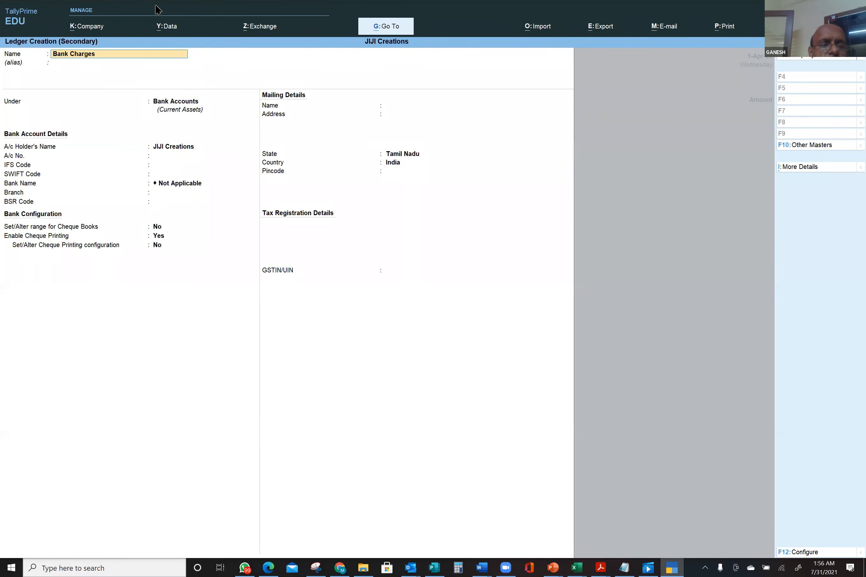
key(Return)
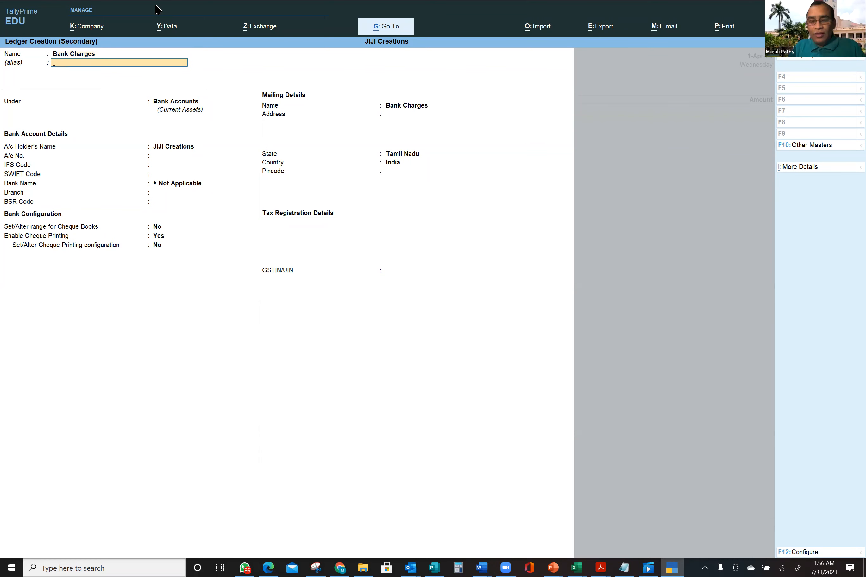
key(Return)
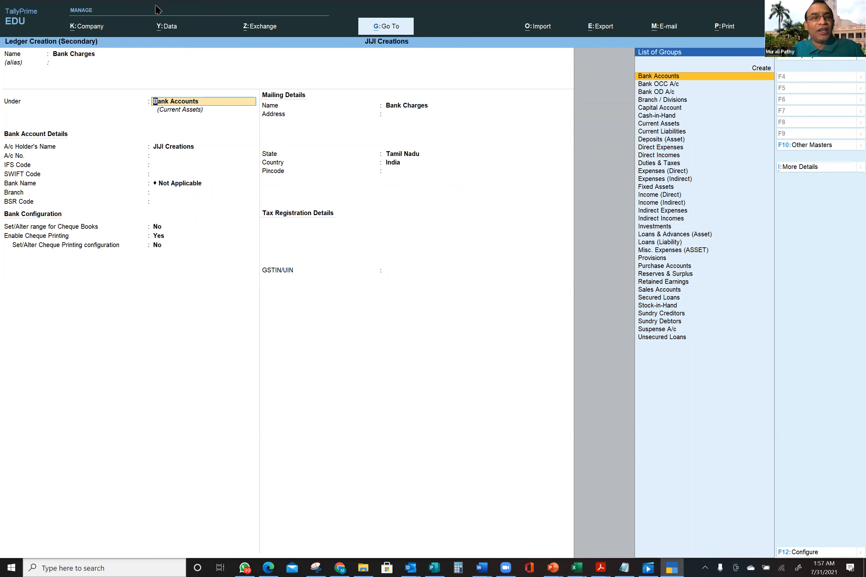
text(D)
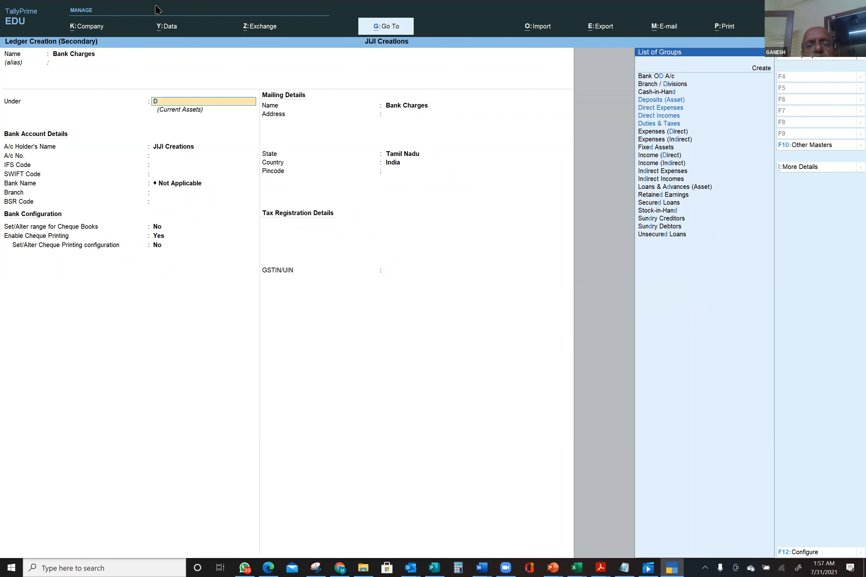
text(ir)
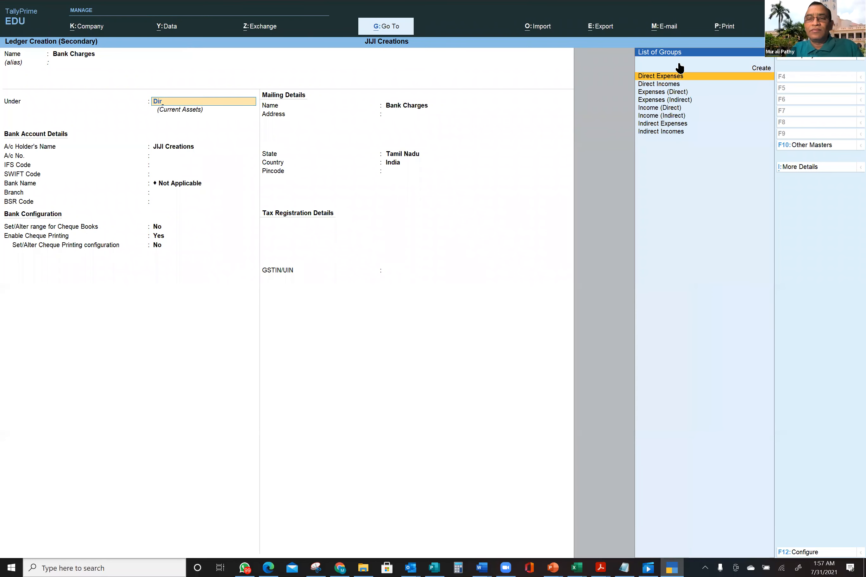
click(673, 78)
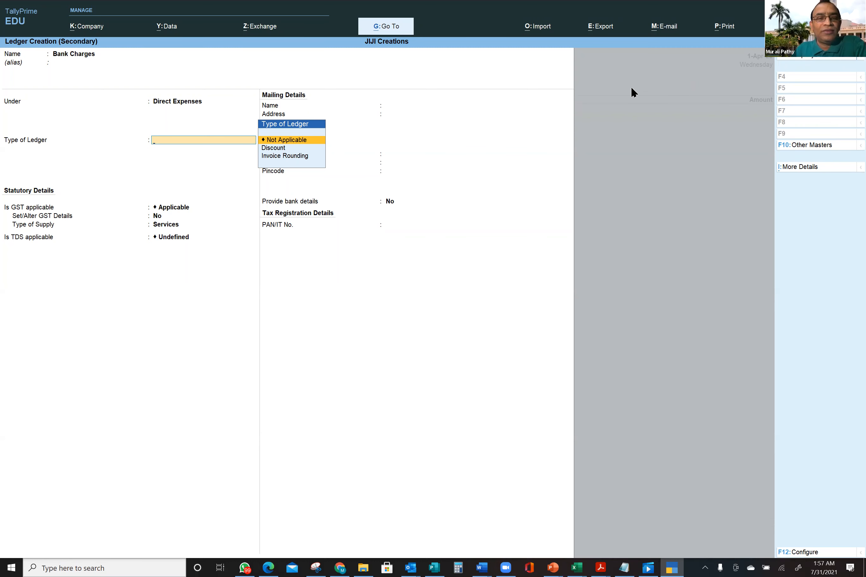
click(307, 141)
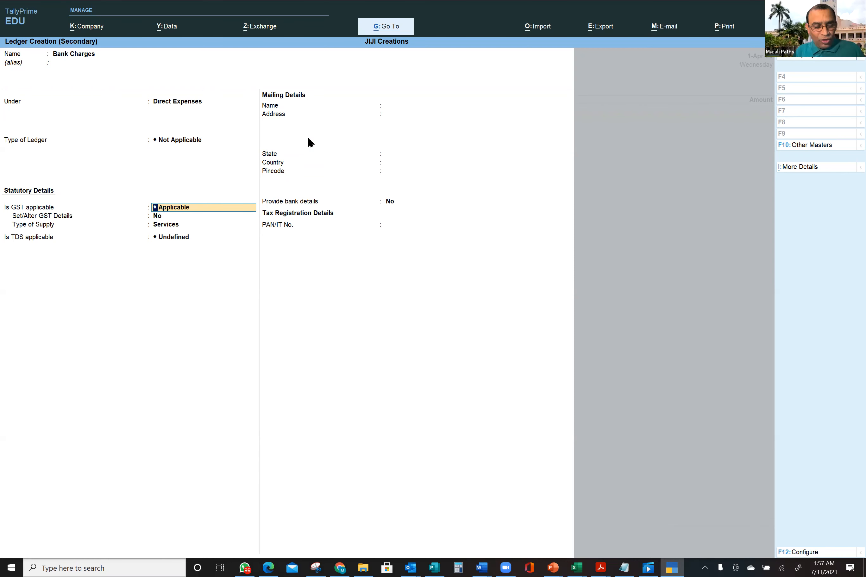
key(ctrl)
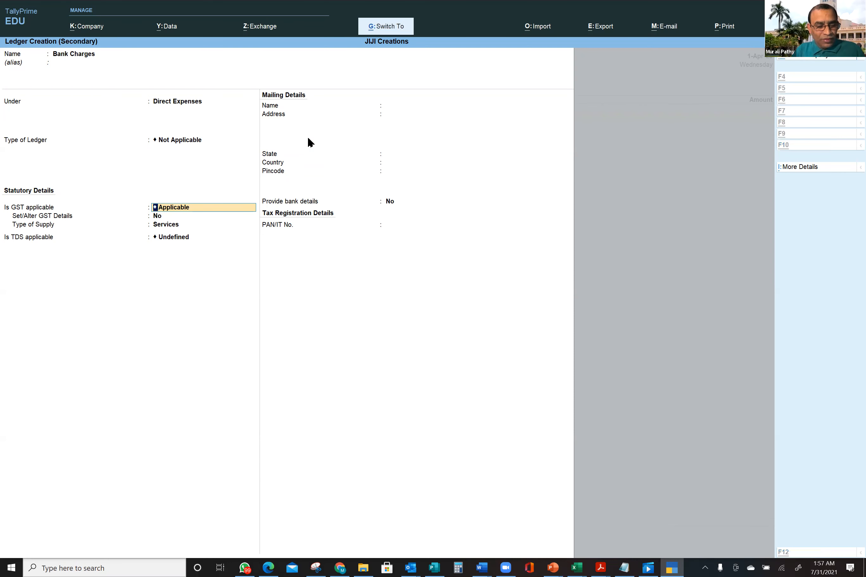
key(ctrl+a)
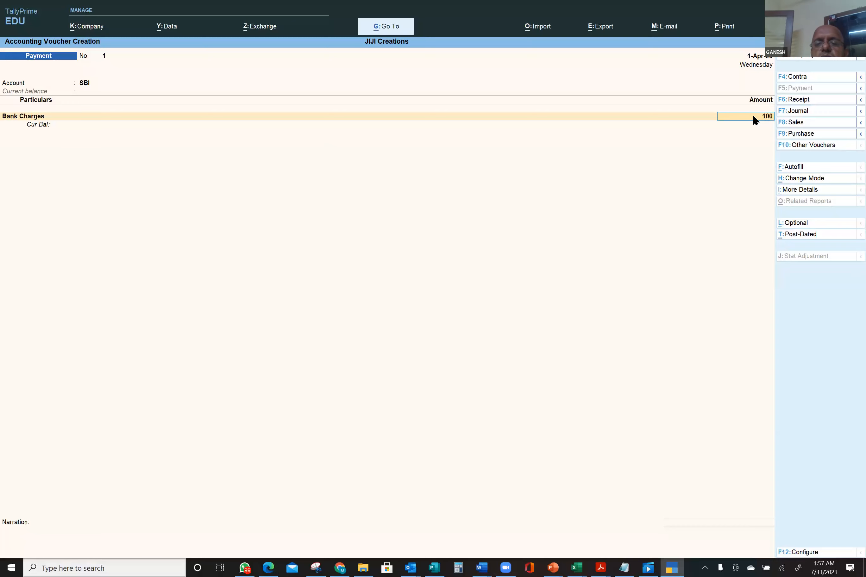
- Enter 100 as the Bank Charges amount, opening its cost centre allocation
key(Return)
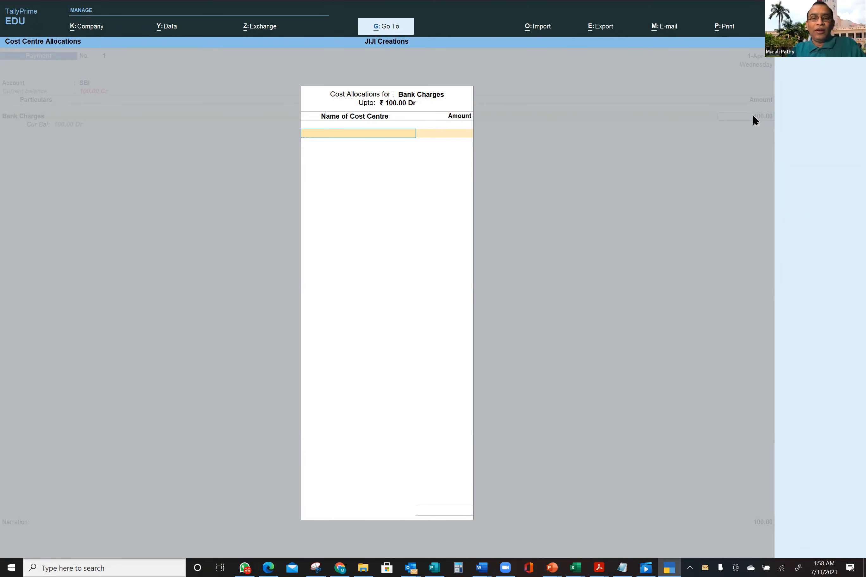
- Clear the partial cost centre name, quit Cost Allocations, and discard the unsaved Payment voucher
text(re)
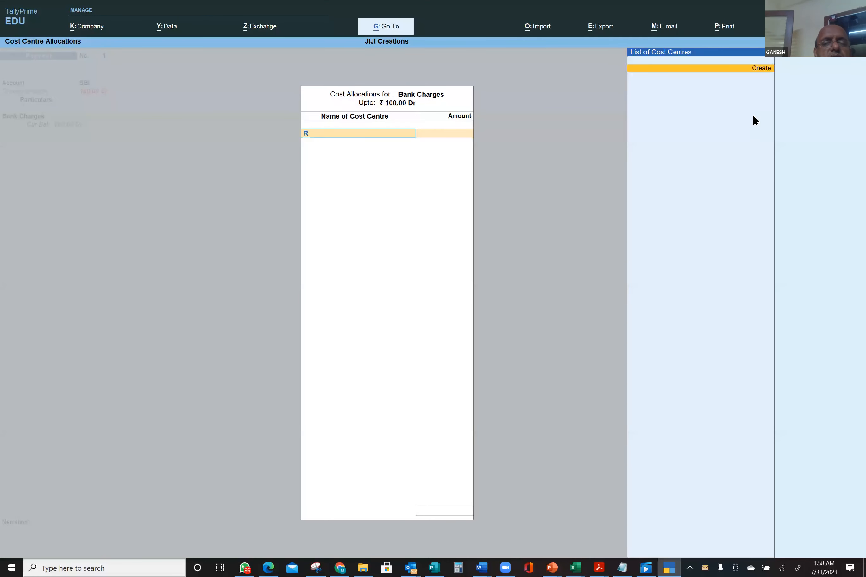
key(BackSpace)
key(BackSpace)
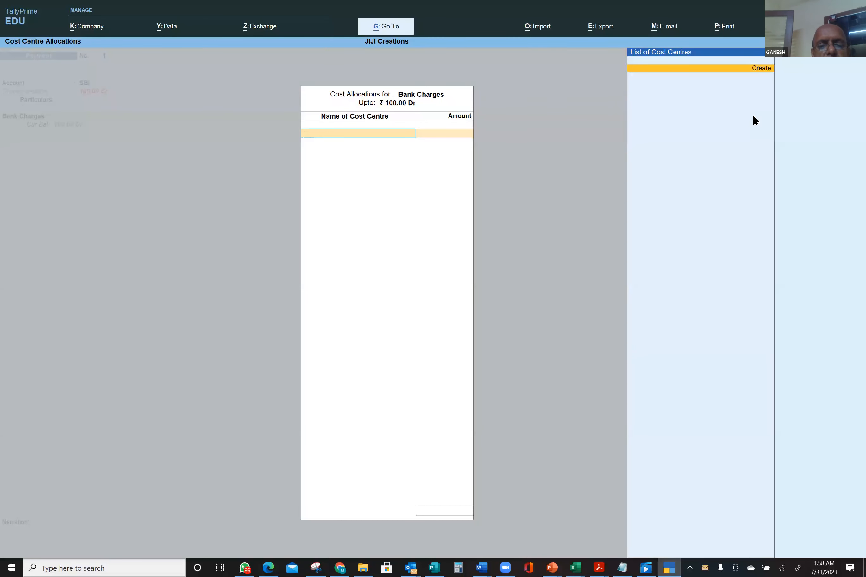
key(Escape)
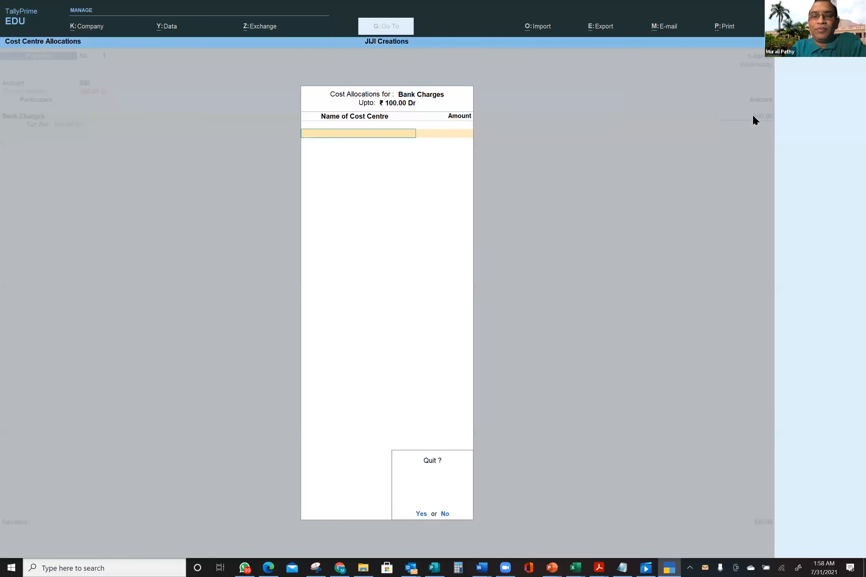
key(y)
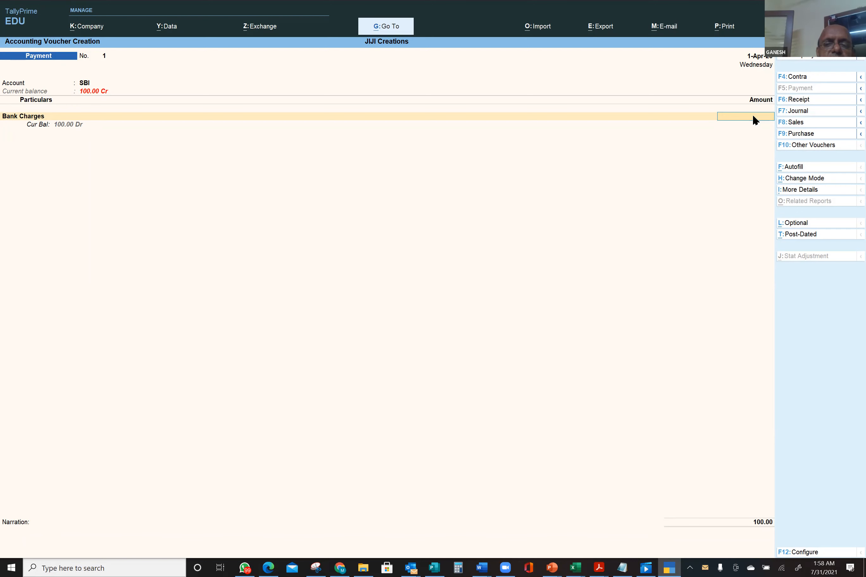
key(Escape)
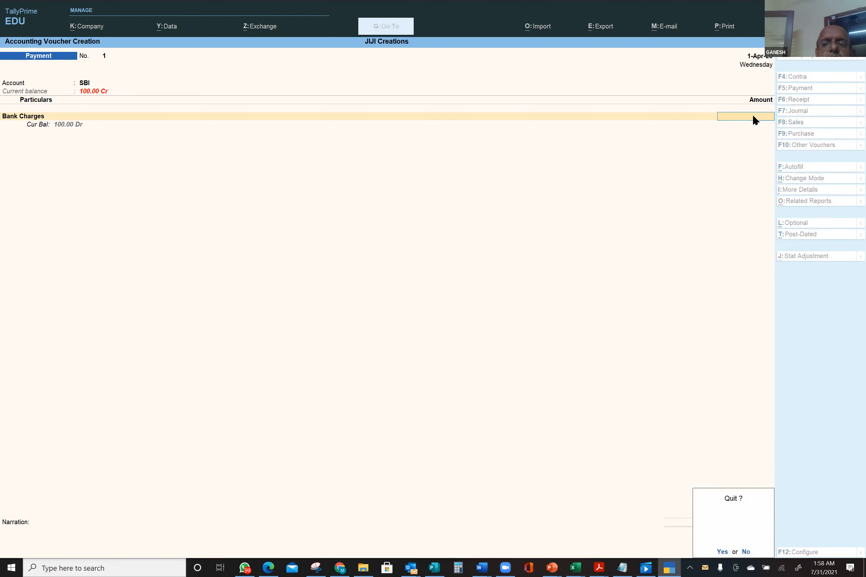
key(y)
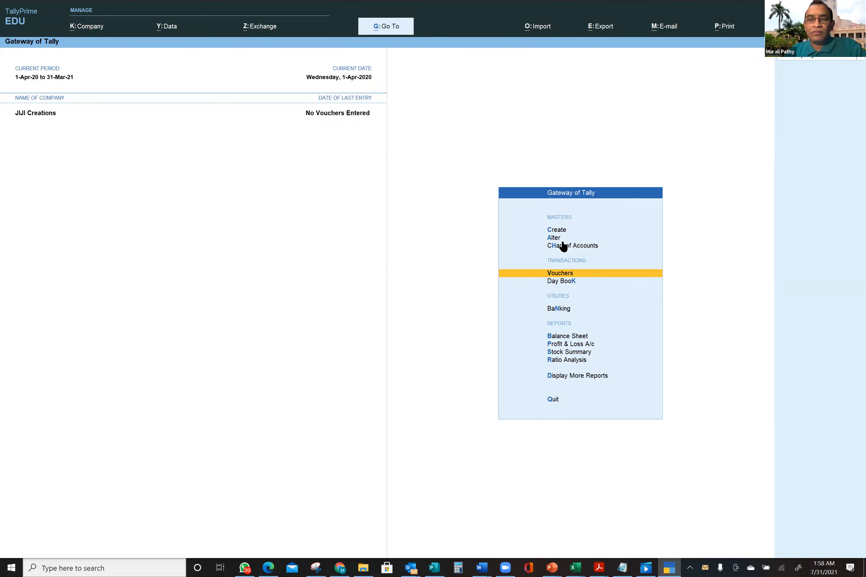
- Open Master Alteration from the Gateway of Tally for JIJI Creations
click(554, 238)
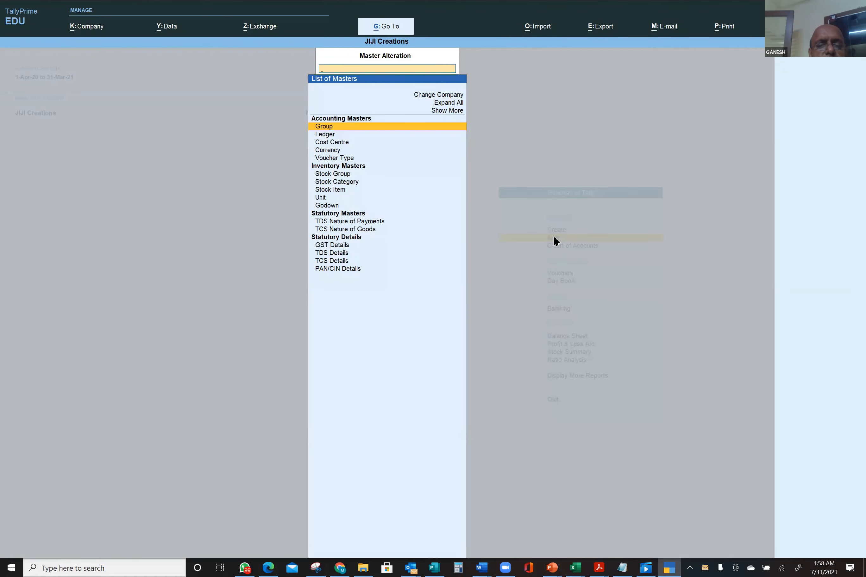
- Choose Ledger to list Bank Charges, Cash, Profit & Loss A/c and SBI for alteration
click(328, 135)
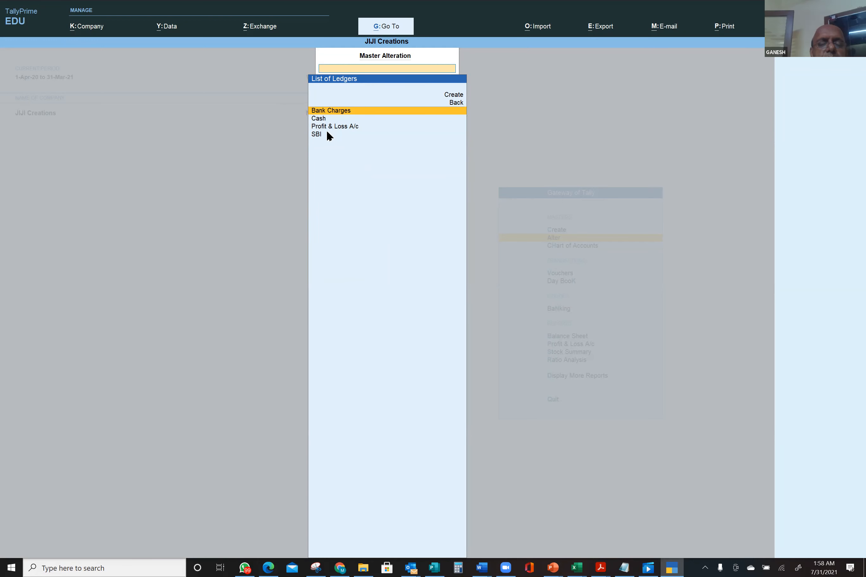
- Open the Bank Charges ledger and answer n to cost centre applicability under More Details
click(332, 111)
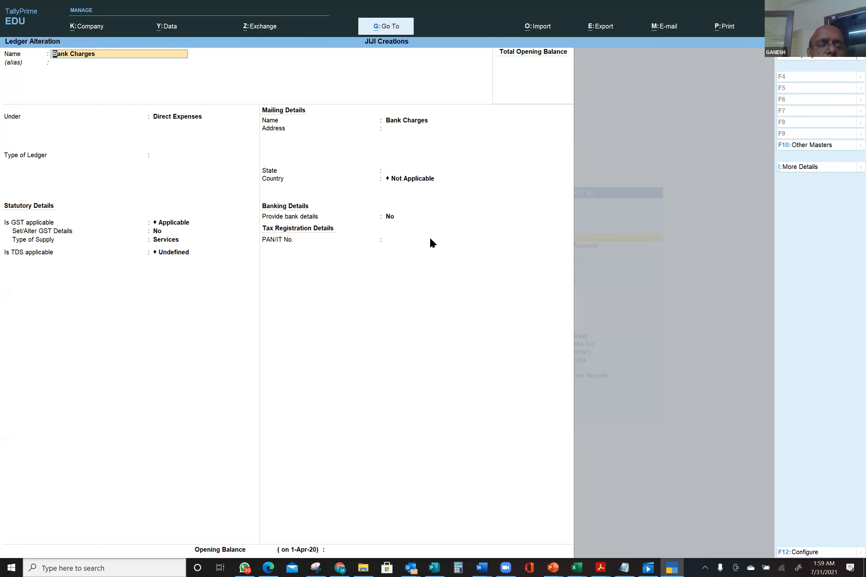
click(797, 167)
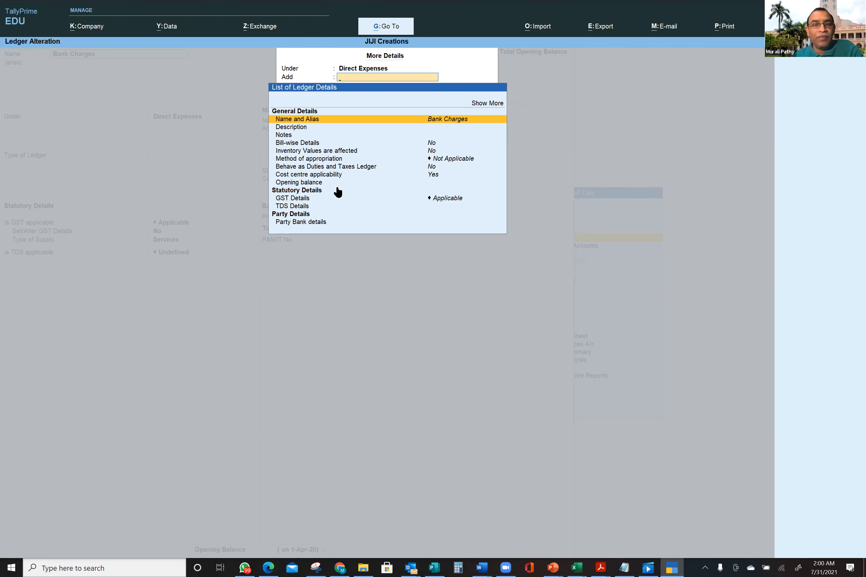
click(437, 175)
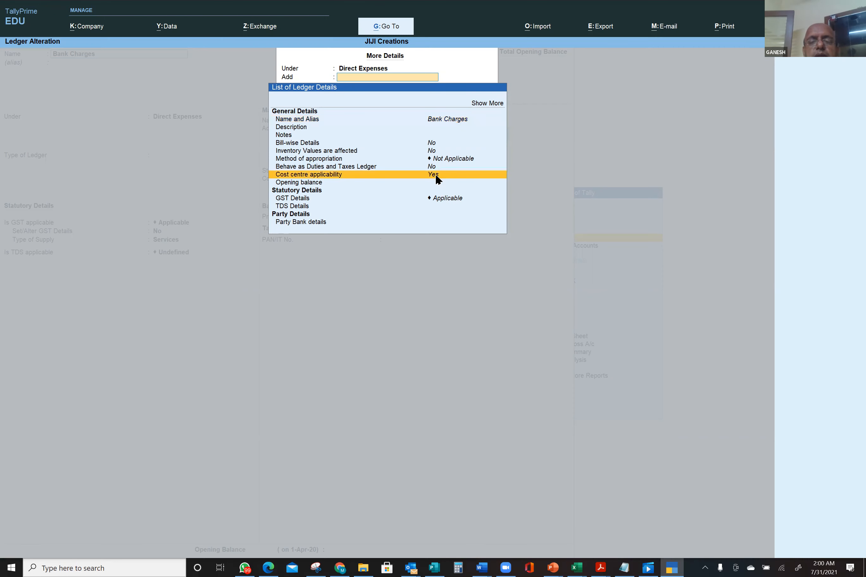
click(436, 177)
text(n)
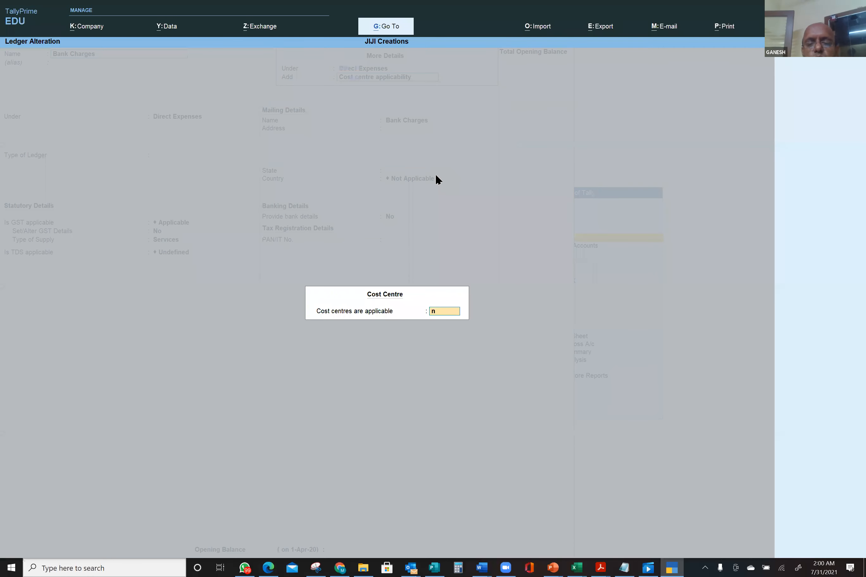
key(Return)
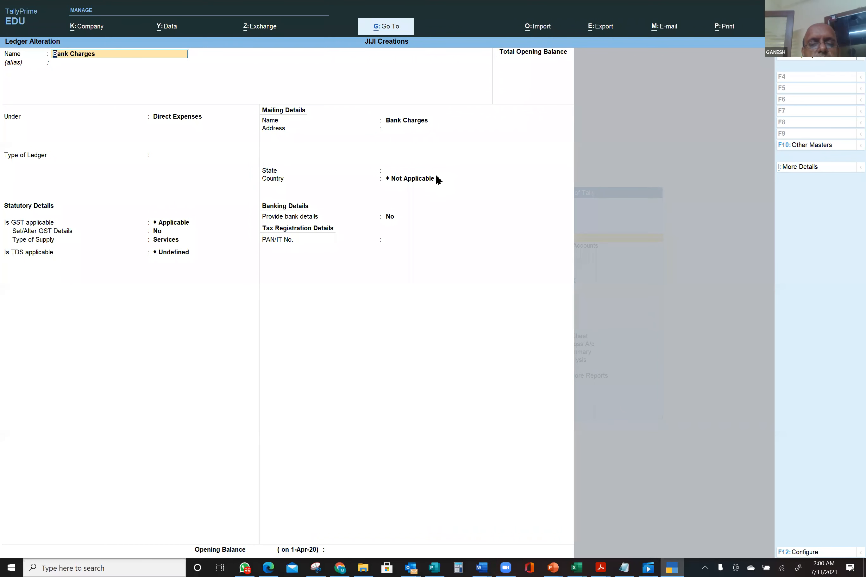
- Save the altered Bank Charges ledger and open a new Payment voucher from the Gateway
key(ctrl+a)
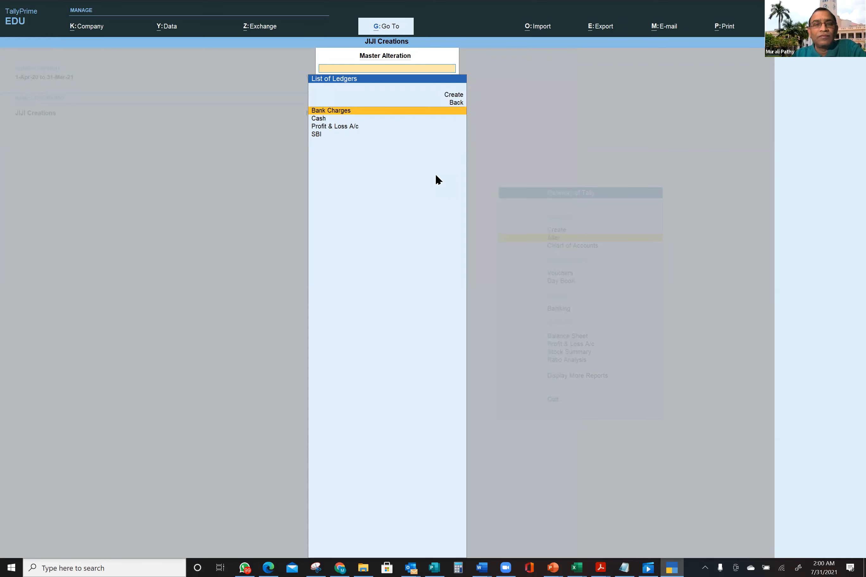
key(Escape)
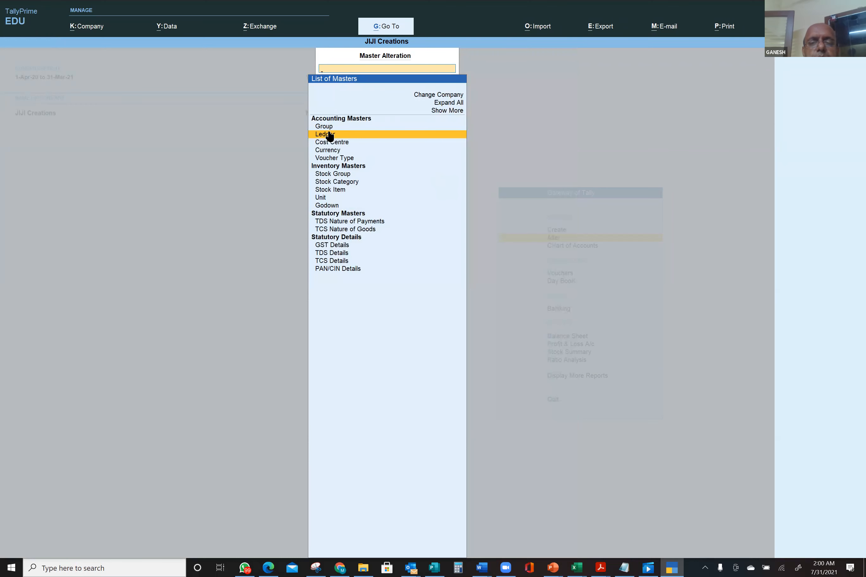
key(Escape)
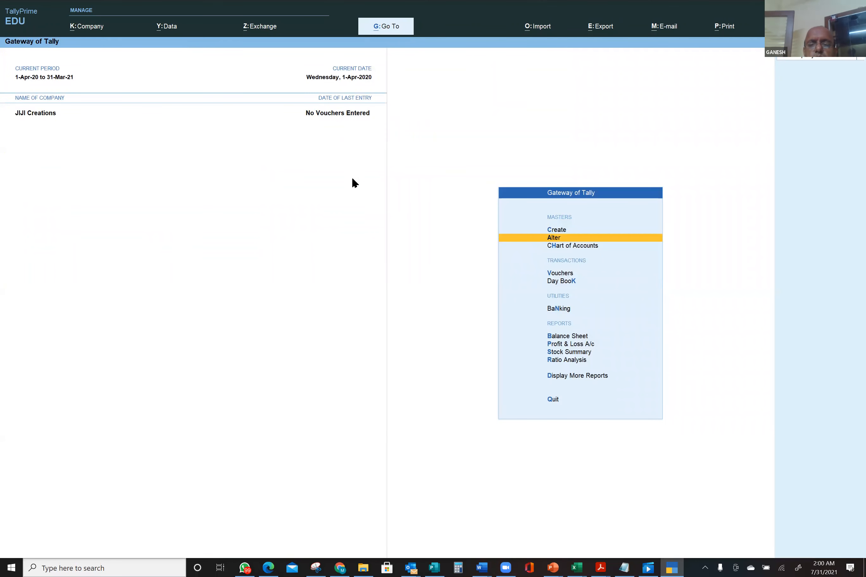
click(557, 276)
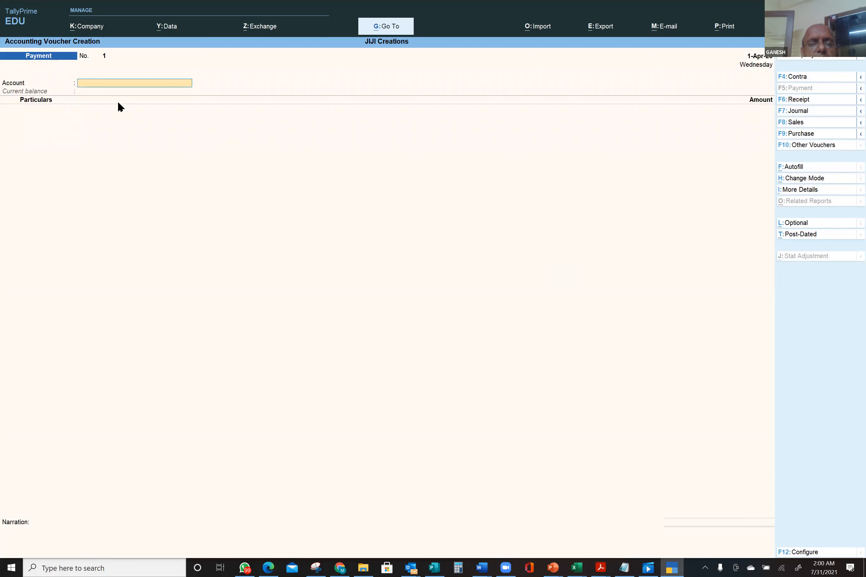
- Enter a payment from SBI debiting Bank Charges 100 and proceed to Bank Allocations
text(Sb)
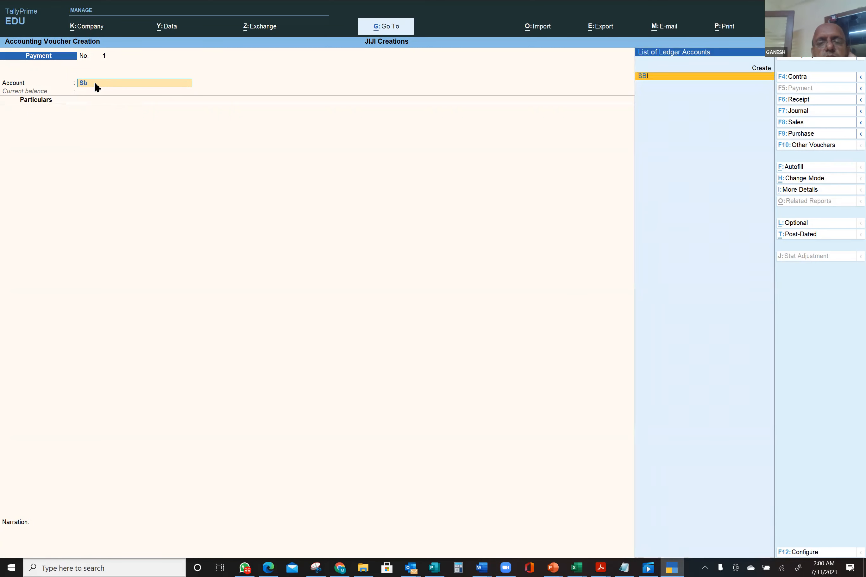
key(Return)
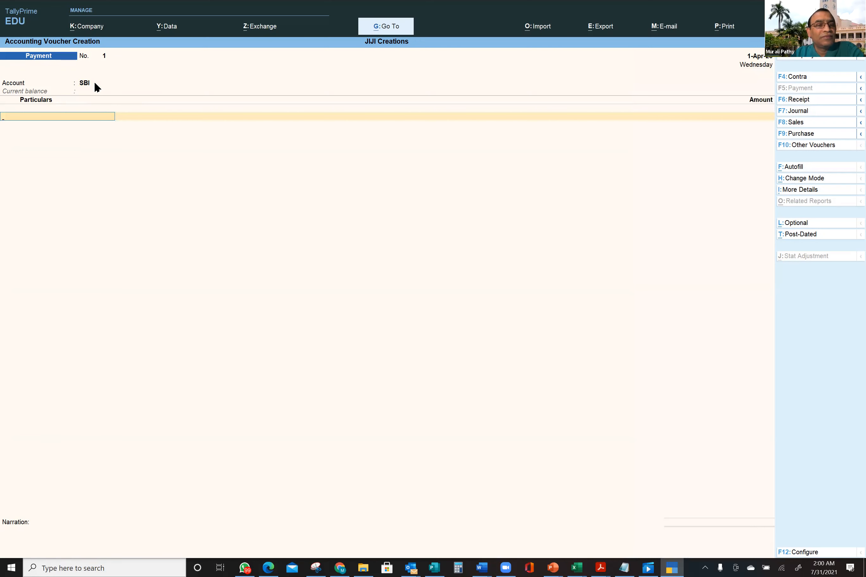
text(Ba)
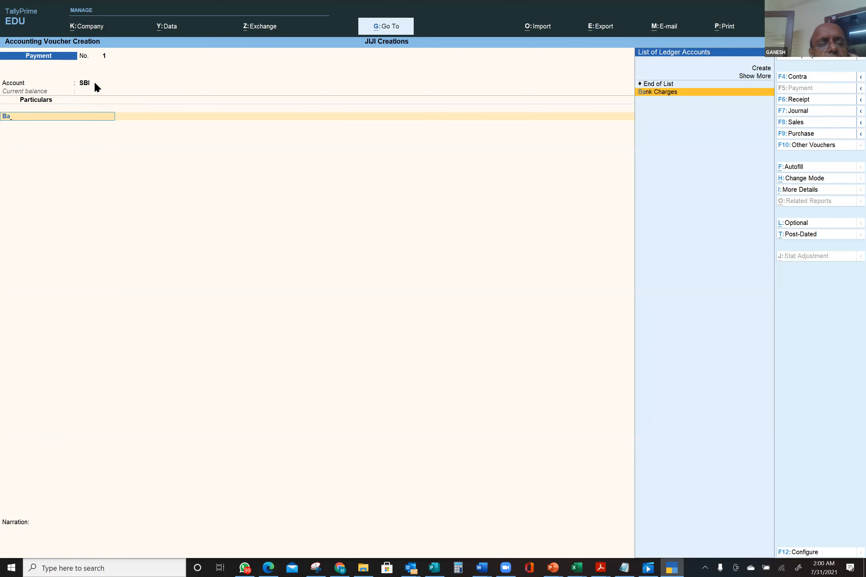
key(Return)
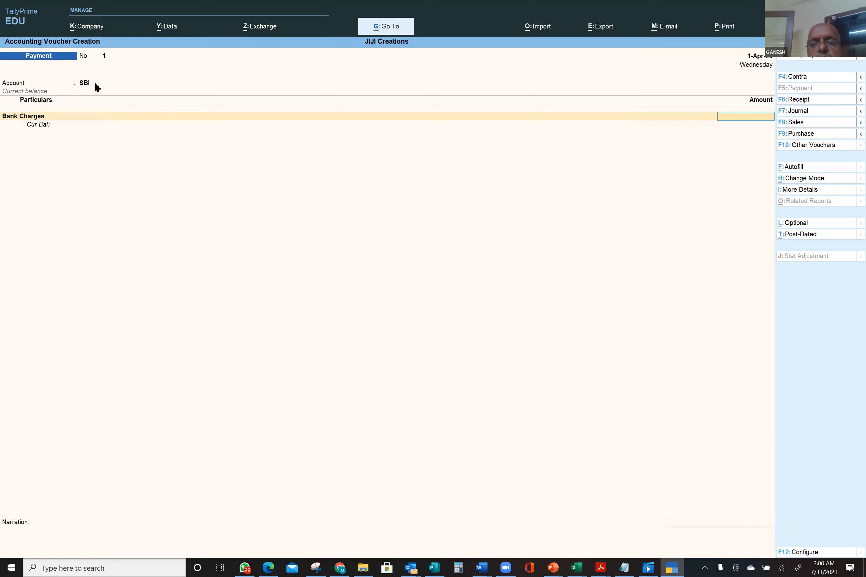
text(100)
key(Return)
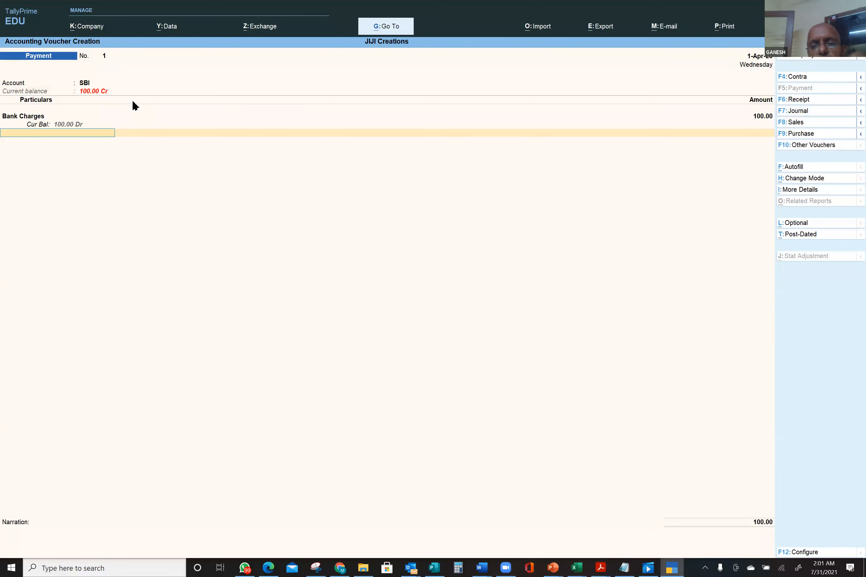
key(Return)
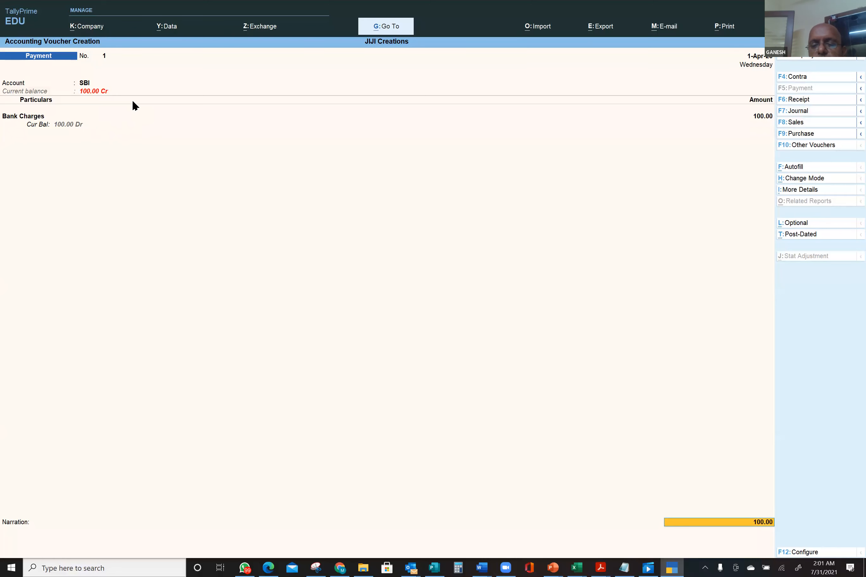
key(Return)
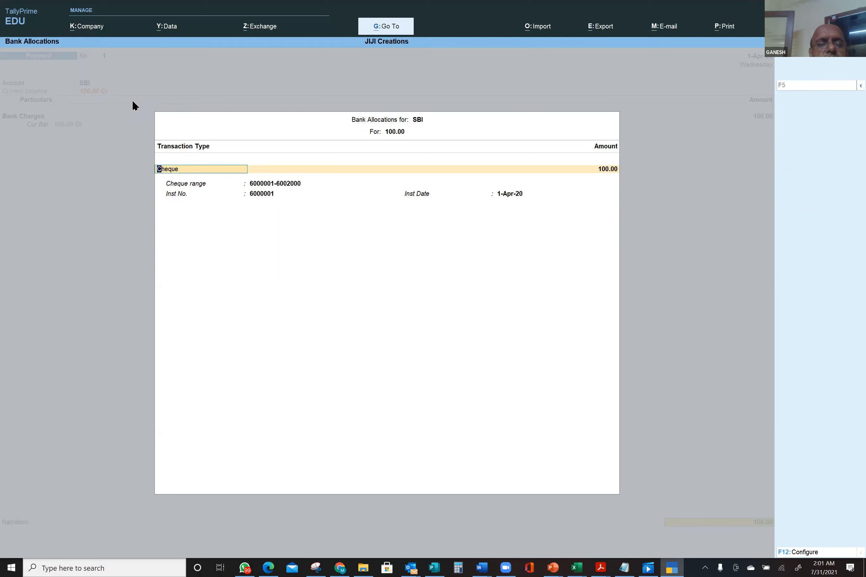
- Try the Cheque transaction type, clear the cheque range, and leave Bank Allocations
key(Return)
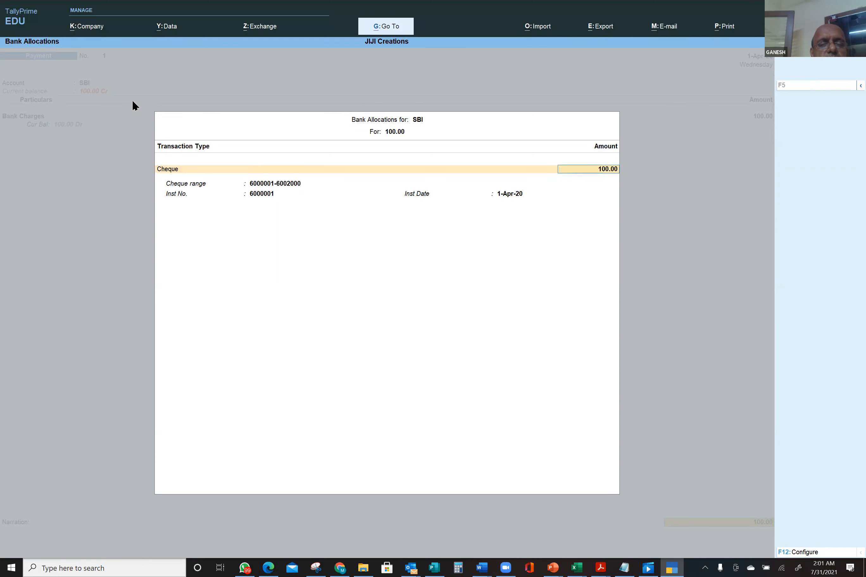
click(175, 169)
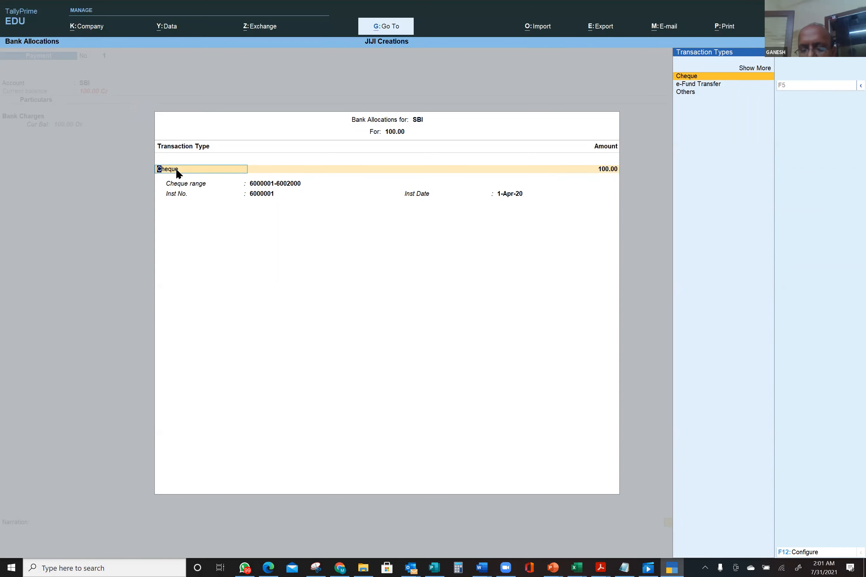
key(Return)
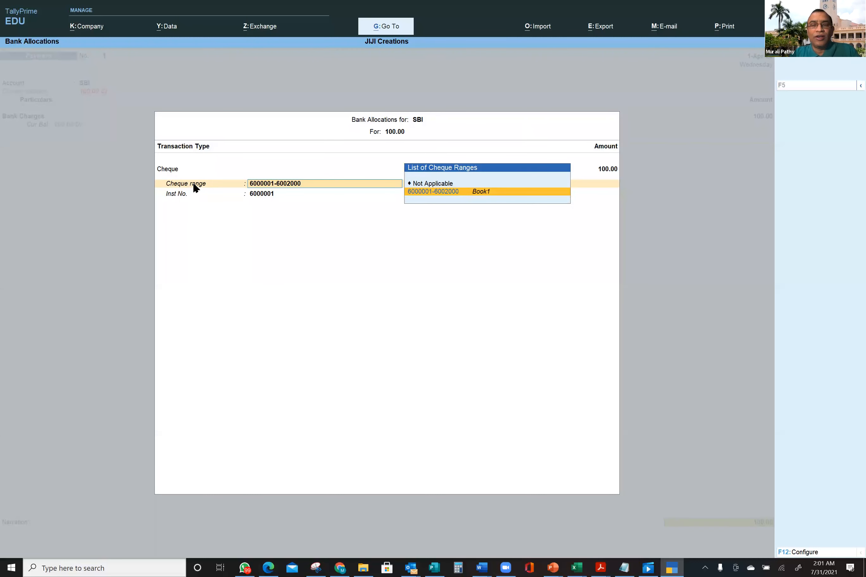
key(BackSpace)
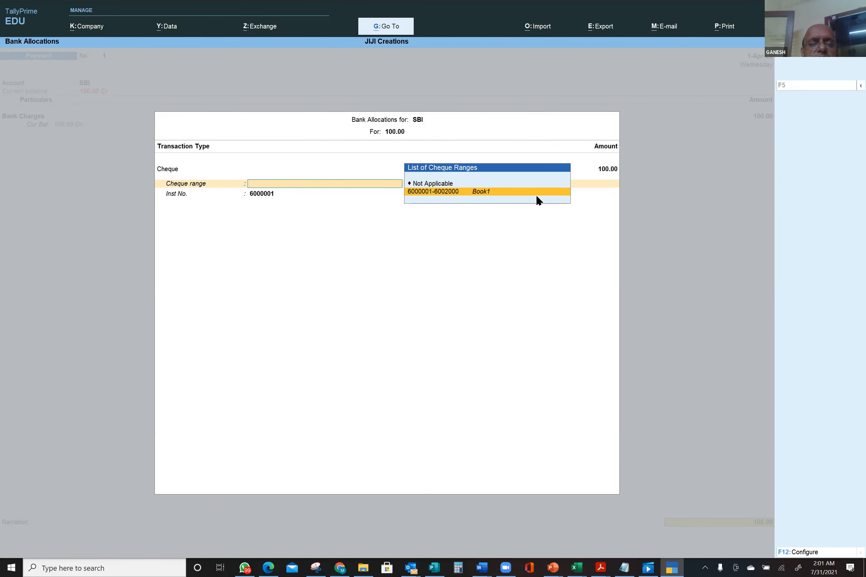
key(Escape)
key(y)
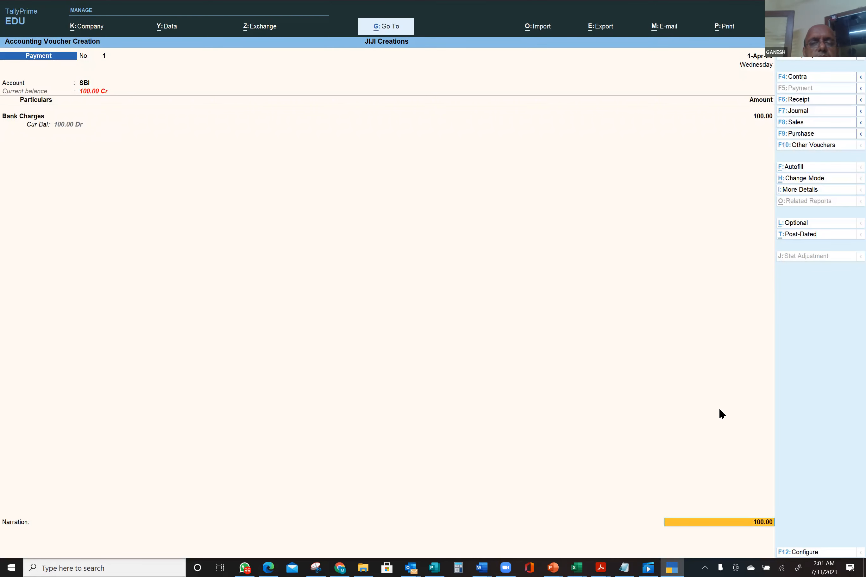
- Reopen SBI's Bank Allocations, set type Others for 100, then ask to quit the voucher
key(Return)
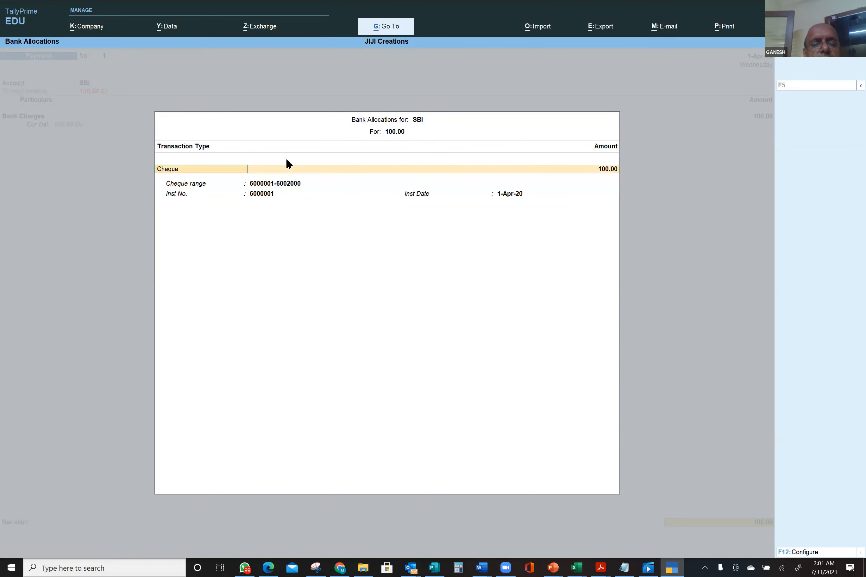
text(o)
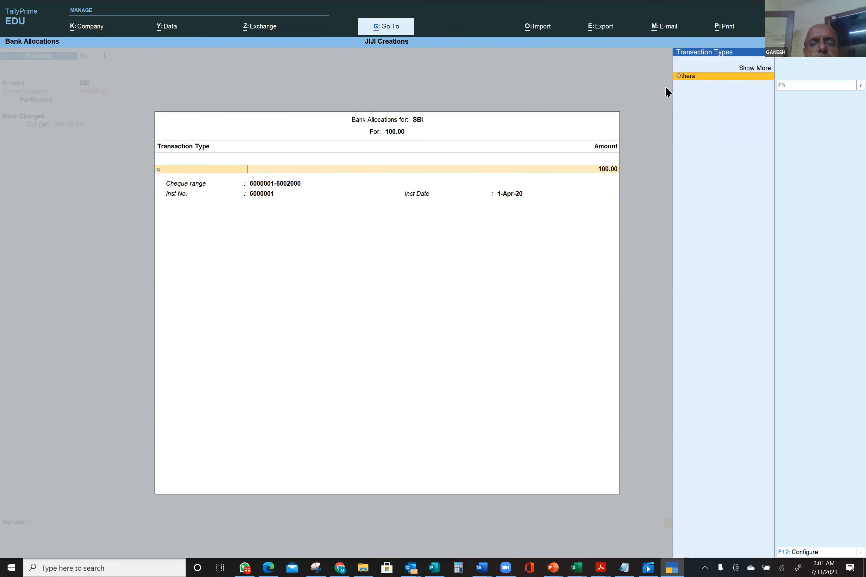
click(695, 75)
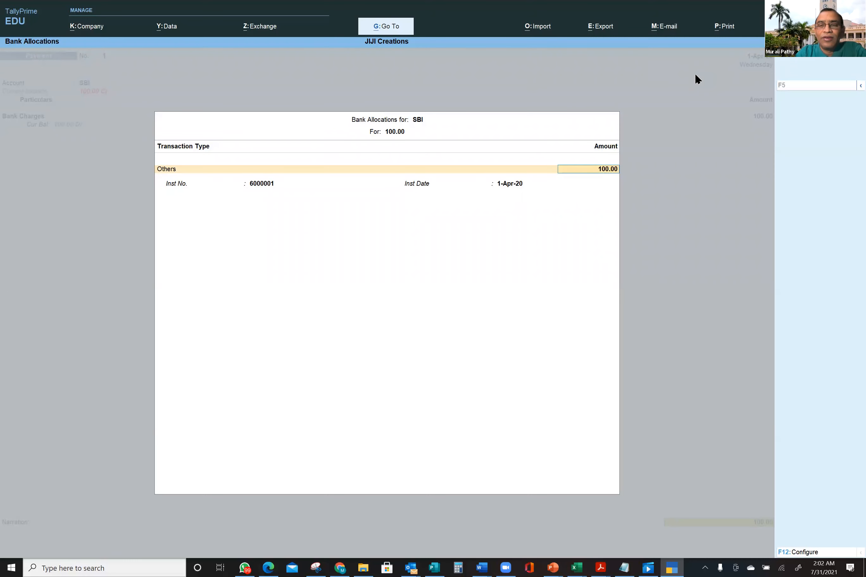
key(Return)
key(Return)
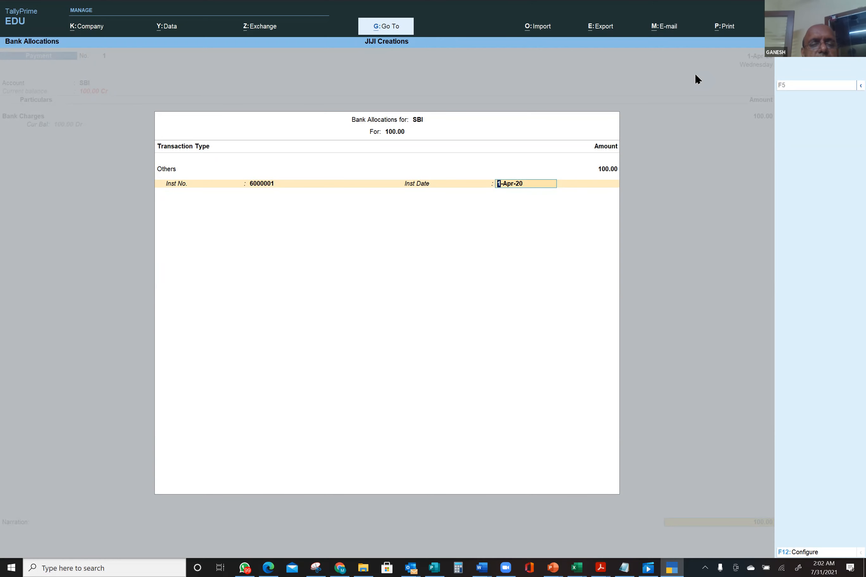
key(Return)
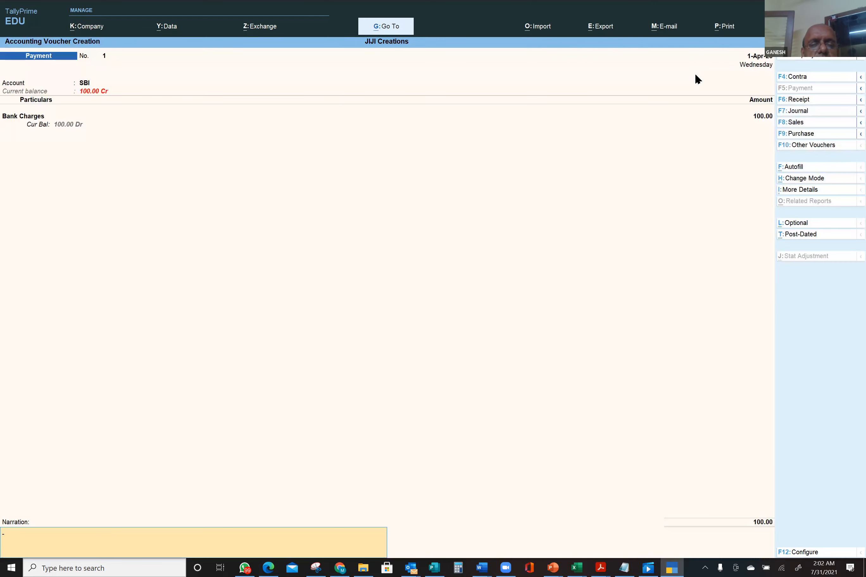
key(Escape)
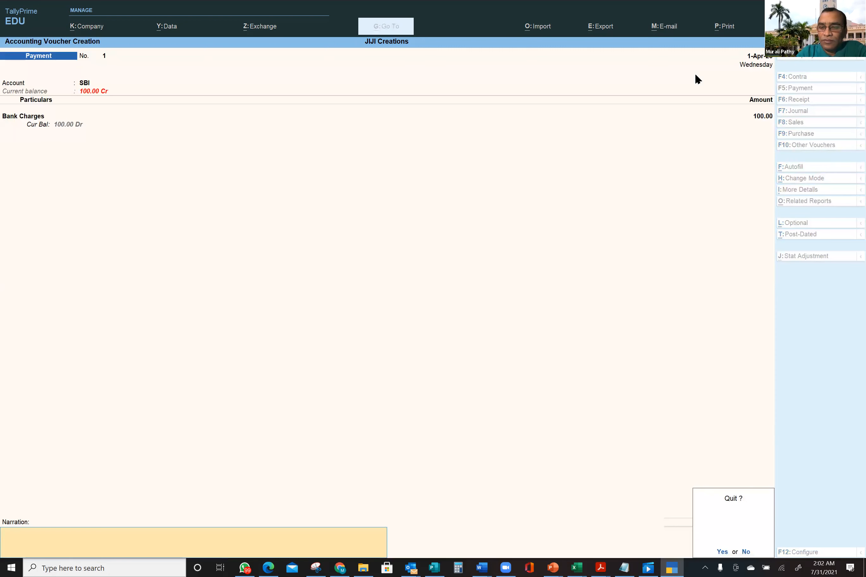
- Discard the unsaved Bank Charges voucher and open a blank Payment voucher No. 1
key(y)
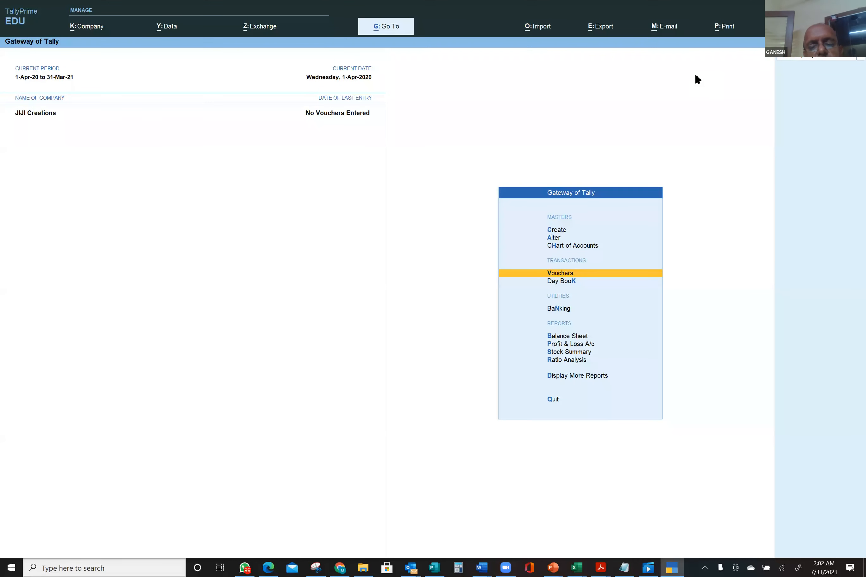
key(Return)
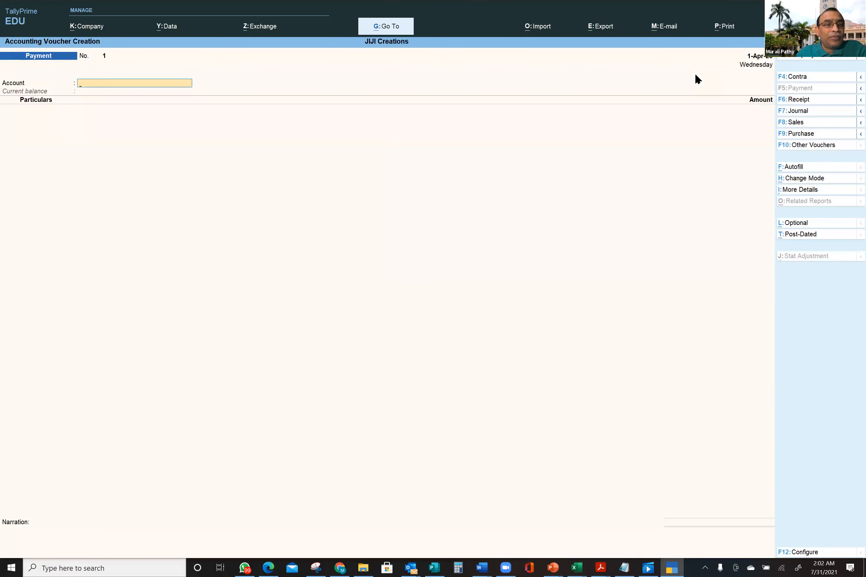
- Select SBI as the paying account on Payment voucher No. 1
text(SB)
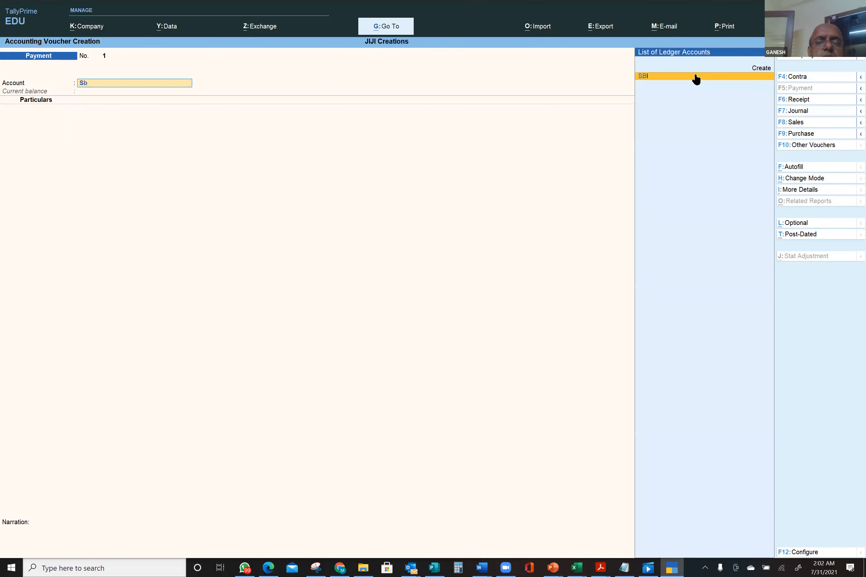
key(Return)
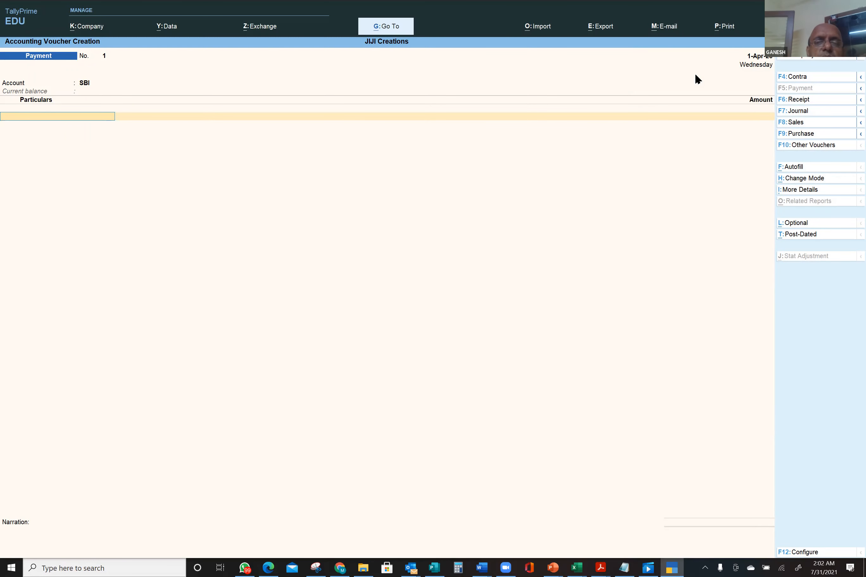
text(T)
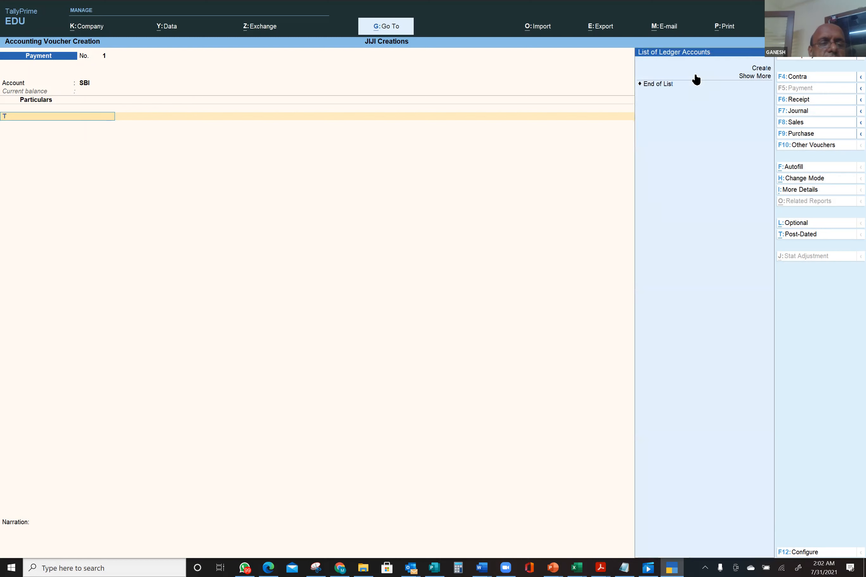
key(BackSpace)
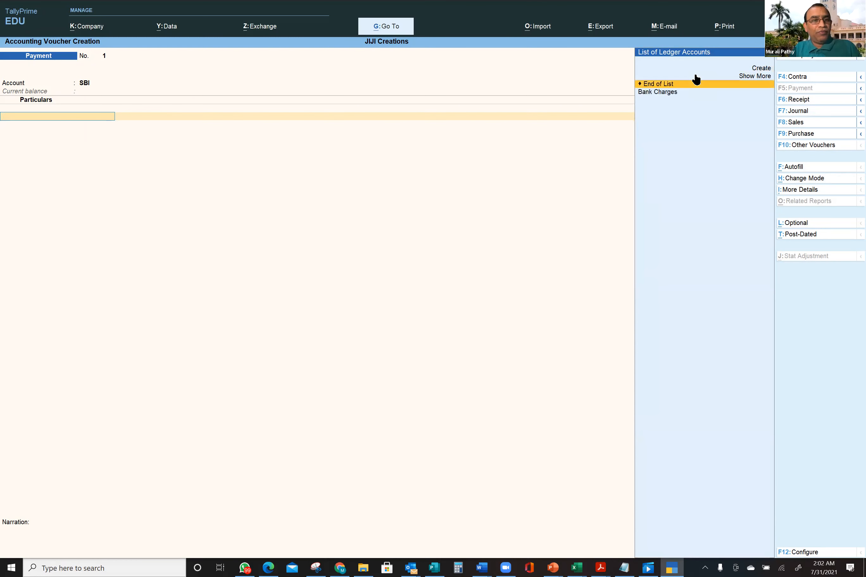
key(ctrl)
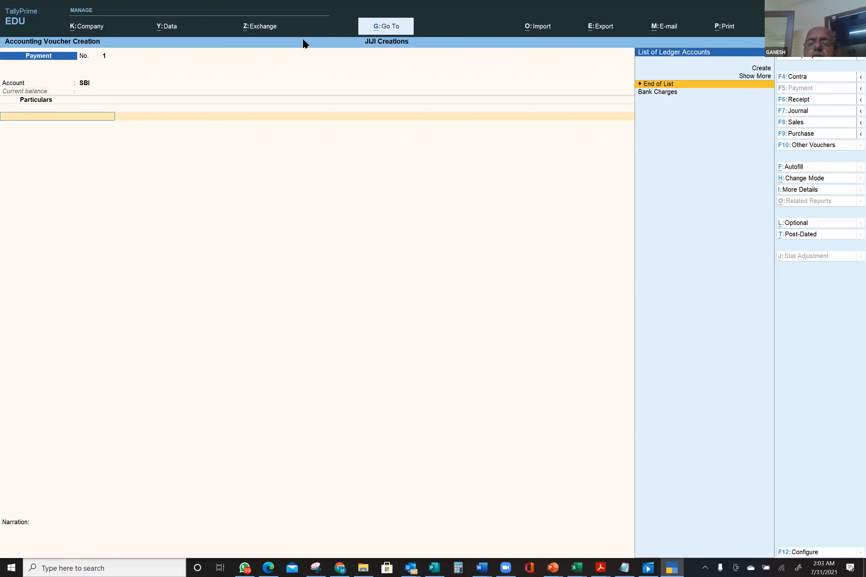
- Create ledger 'Telphone Charges' under Direct Expenses and use it as the voucher particular
click(763, 68)
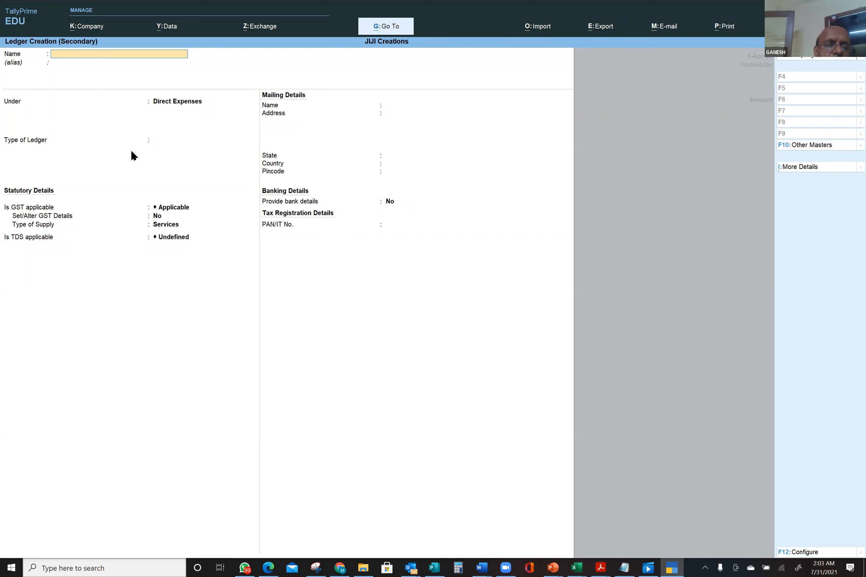
text(Telp)
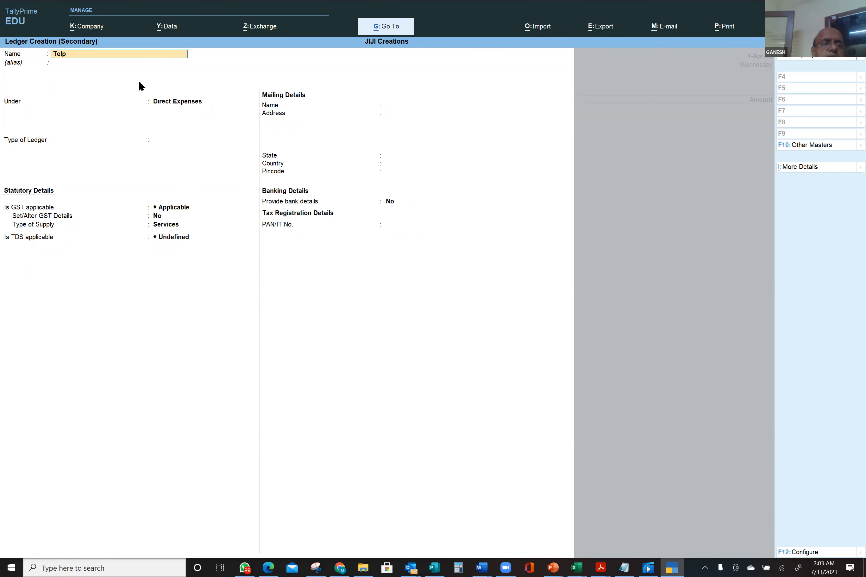
text(hone Charges)
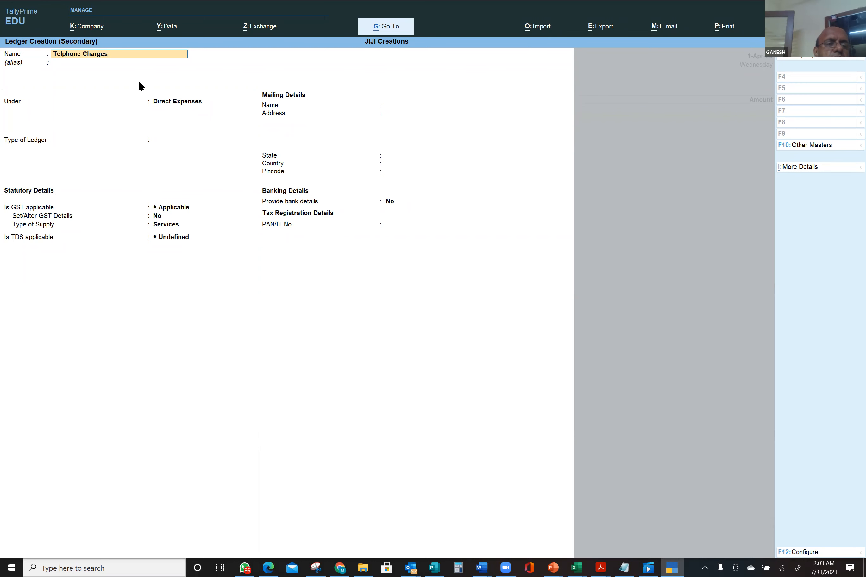
key(Return)
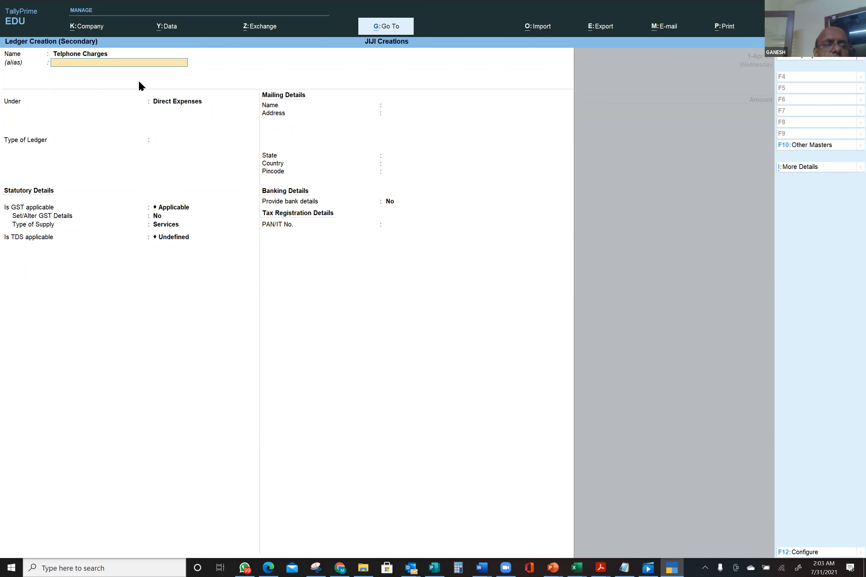
key(Return)
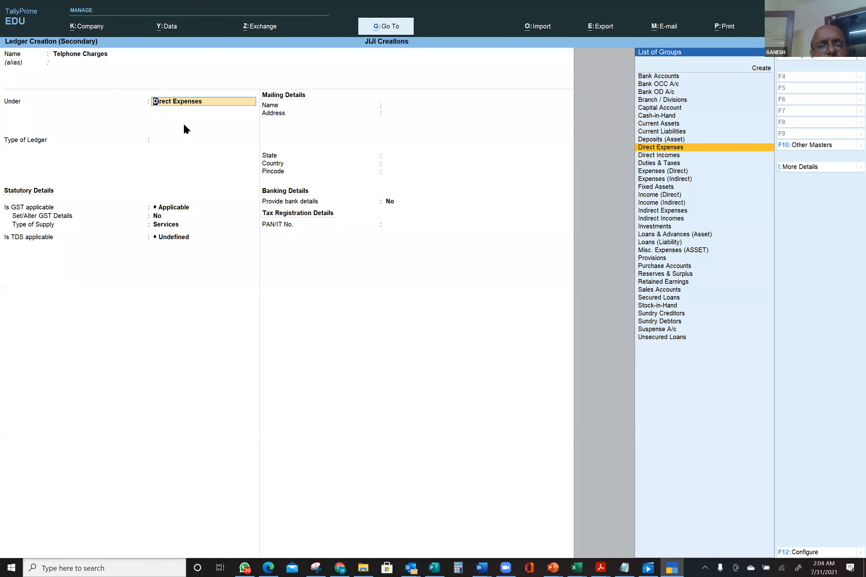
key(ctrl)
key(ctrl+a)
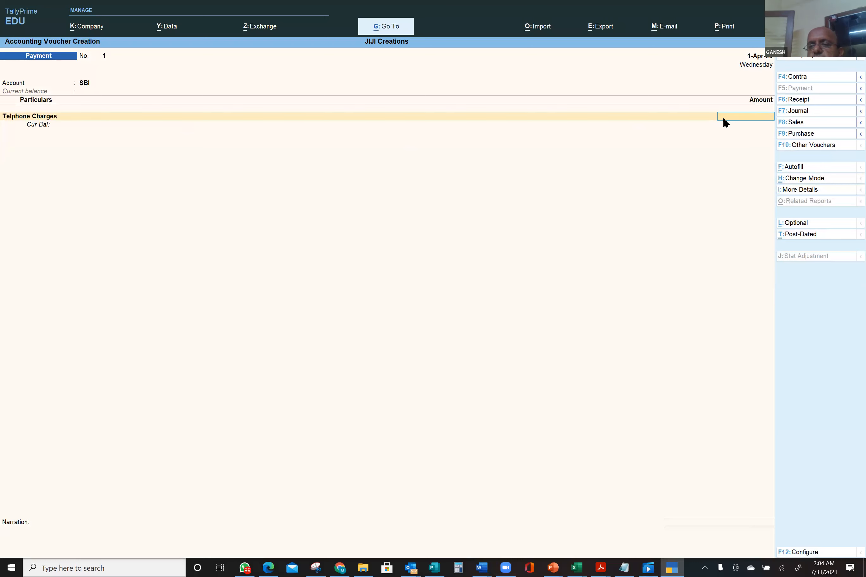
- Enter 50 for Telphone Charges and allocate it as Cheque 6000001 dated 1-Apr-20
text(50)
key(Return)
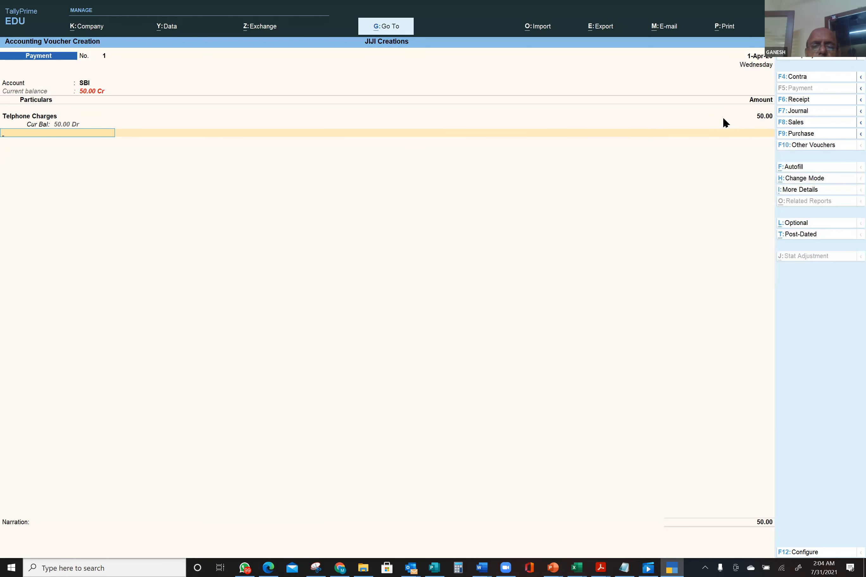
key(Return)
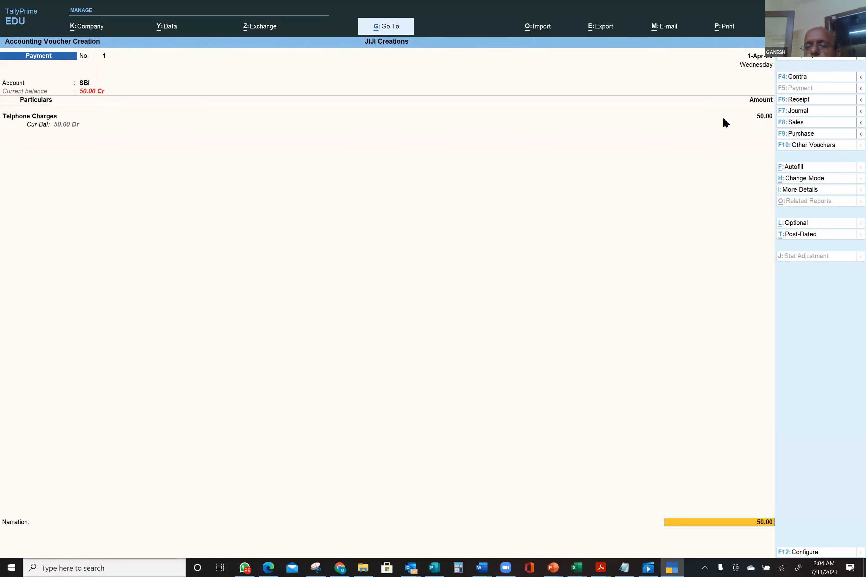
key(Return)
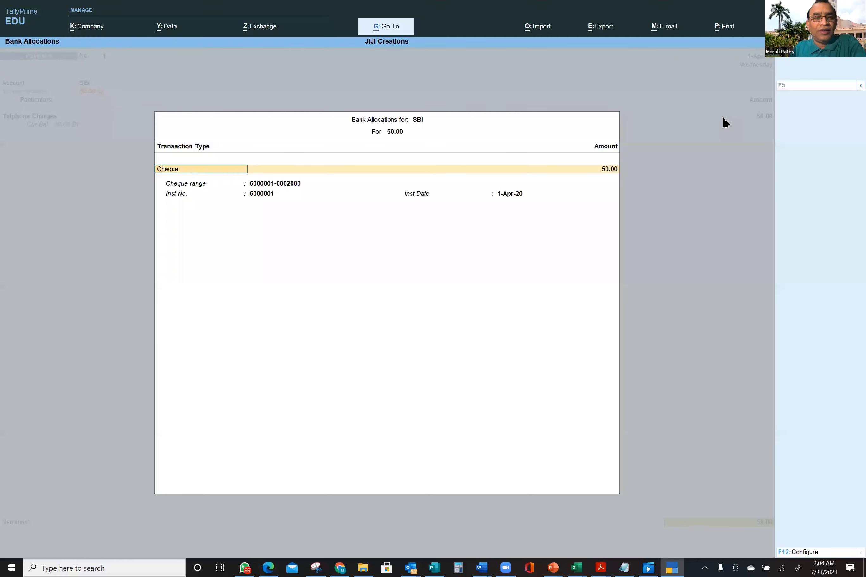
key(Return)
key(Return)
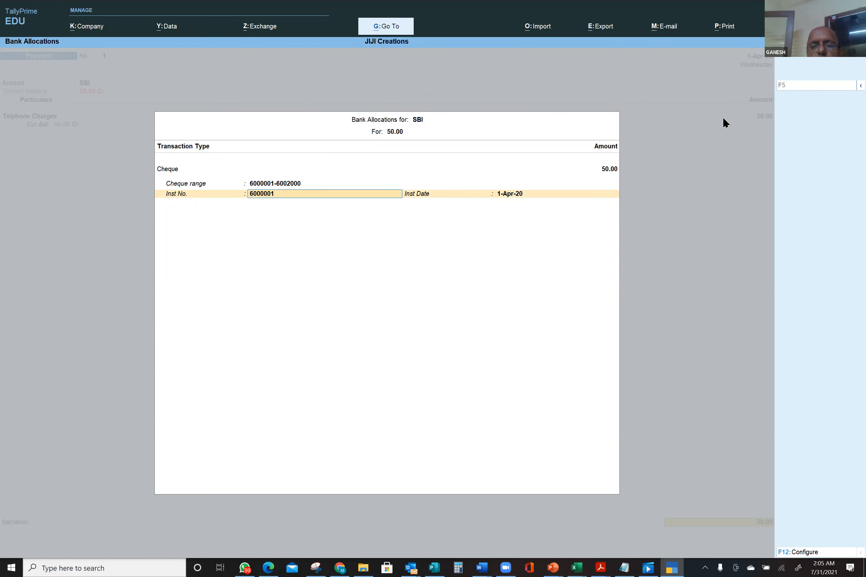
key(Return)
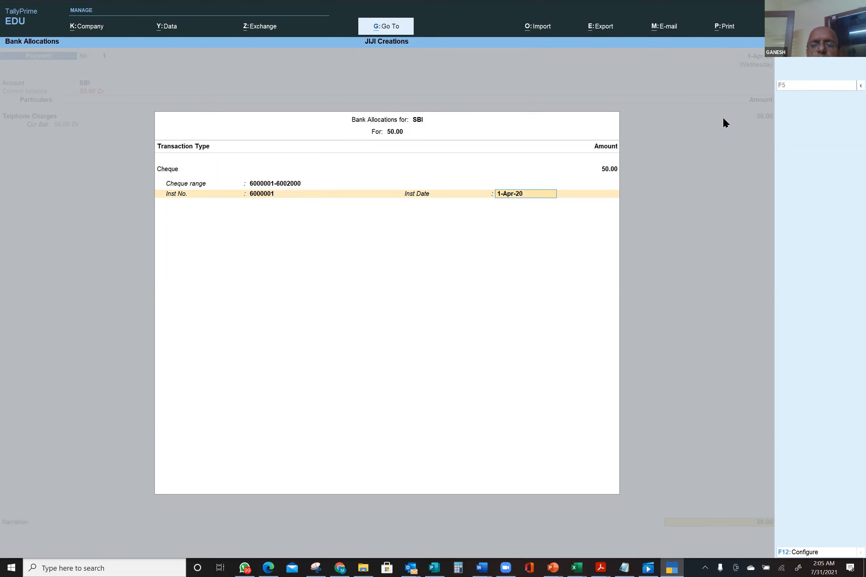
key(Return)
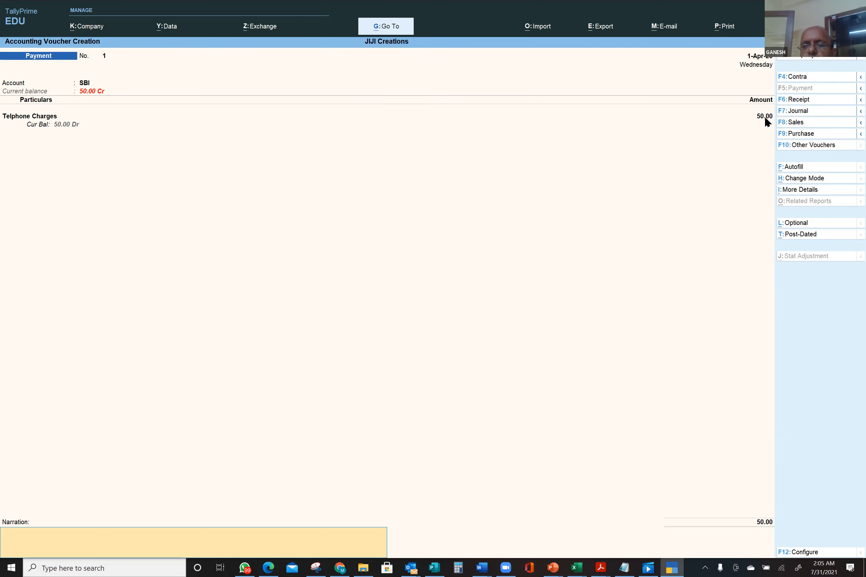
- Accept payment voucher No. 1, then quit the blank voucher No. 2 to the Gateway of Tally
key(Return)
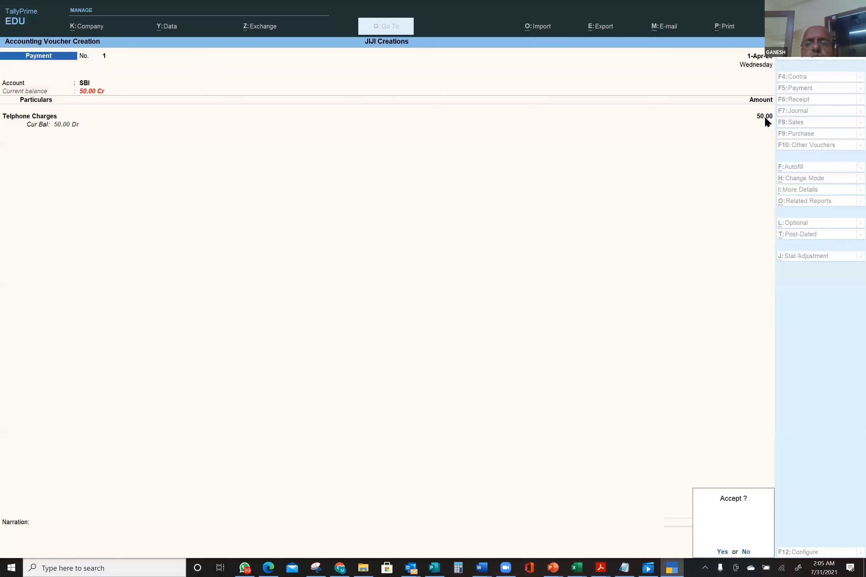
key(Return)
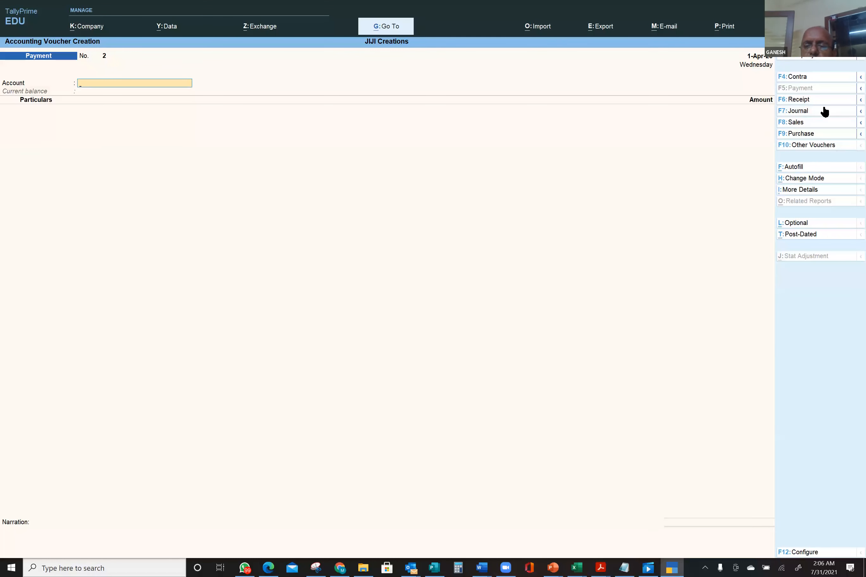
key(Escape)
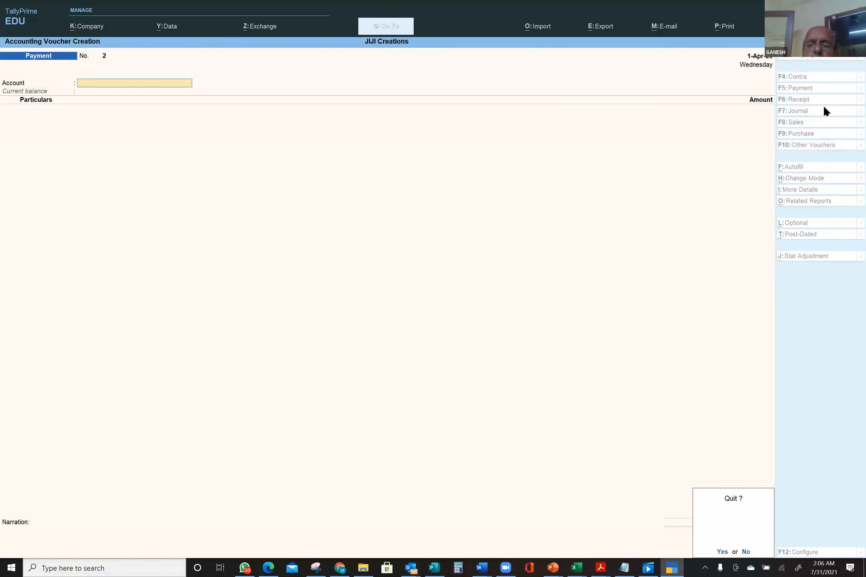
key(y)
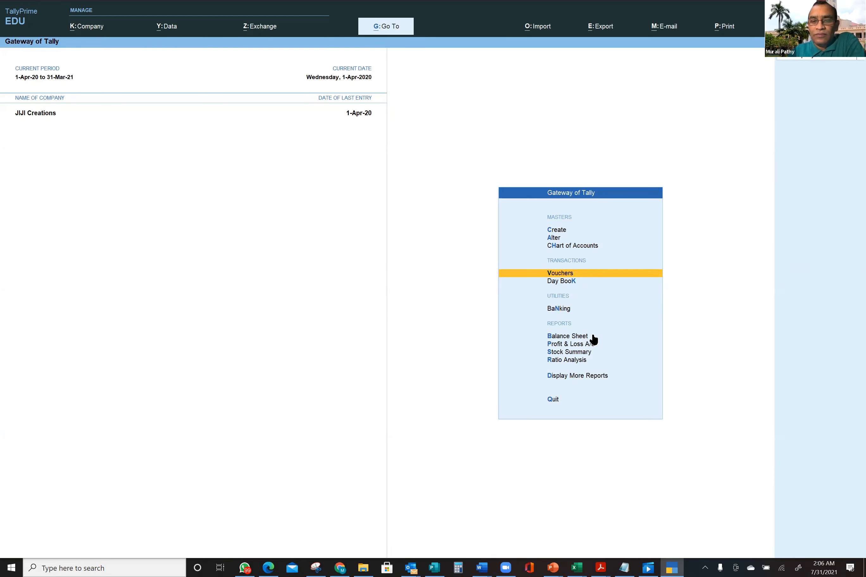
- From the Day Book, open the Telphone Charges payment voucher No. 1 (SBI, 50.00) for alteration
click(569, 281)
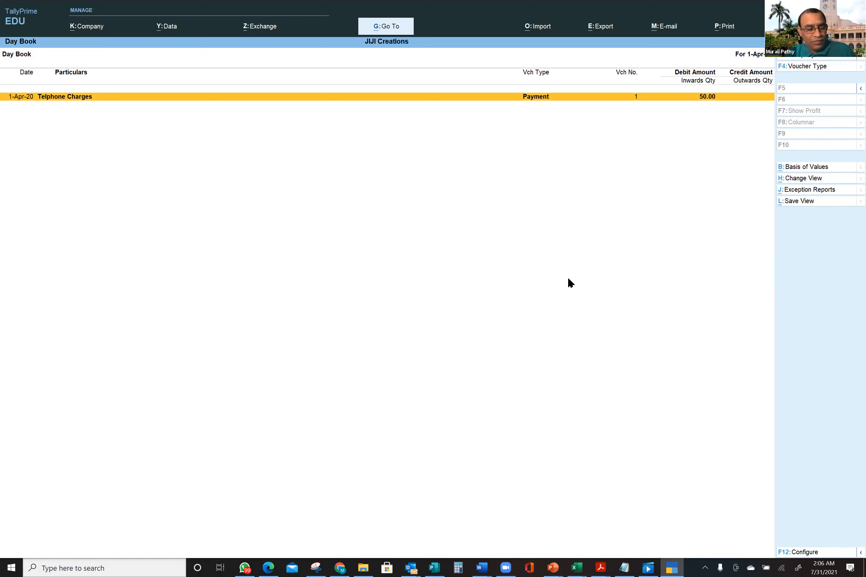
key(alt)
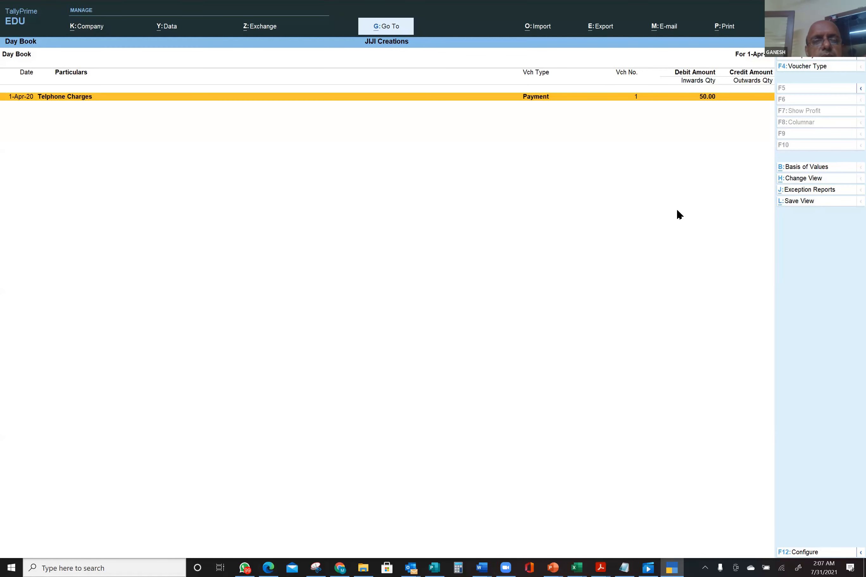
click(544, 97)
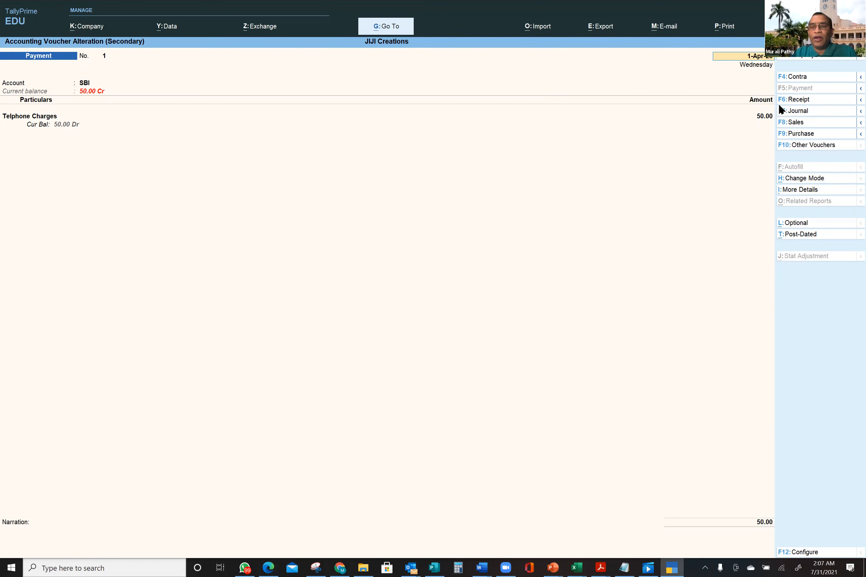
- Change the Telphone Charges amount from 50.00 to 75.00, accept the voucher, and return to Gateway
click(763, 116)
text(75)
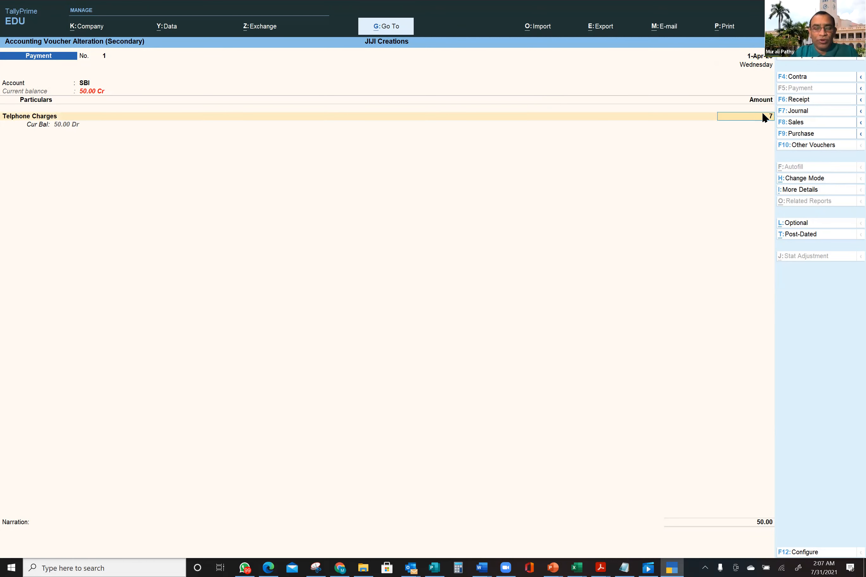
key(Return)
key(ctrl)
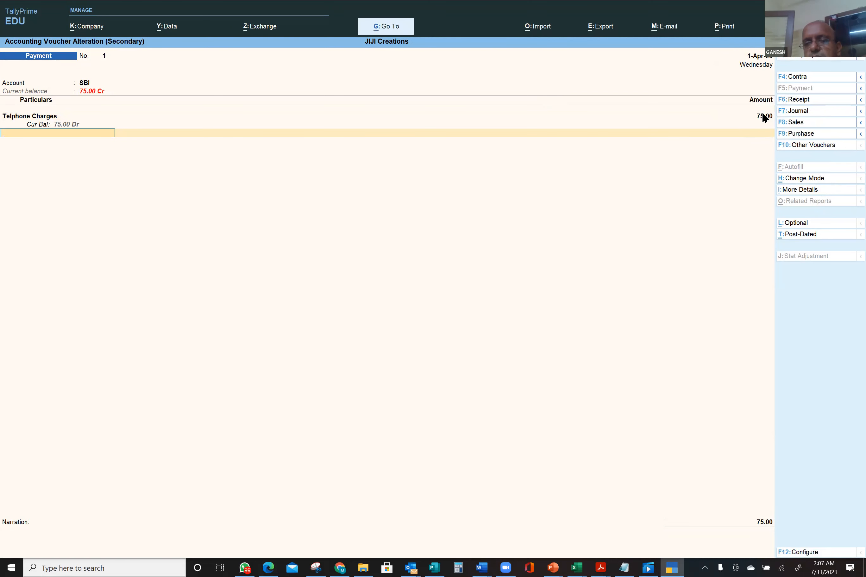
key(Return)
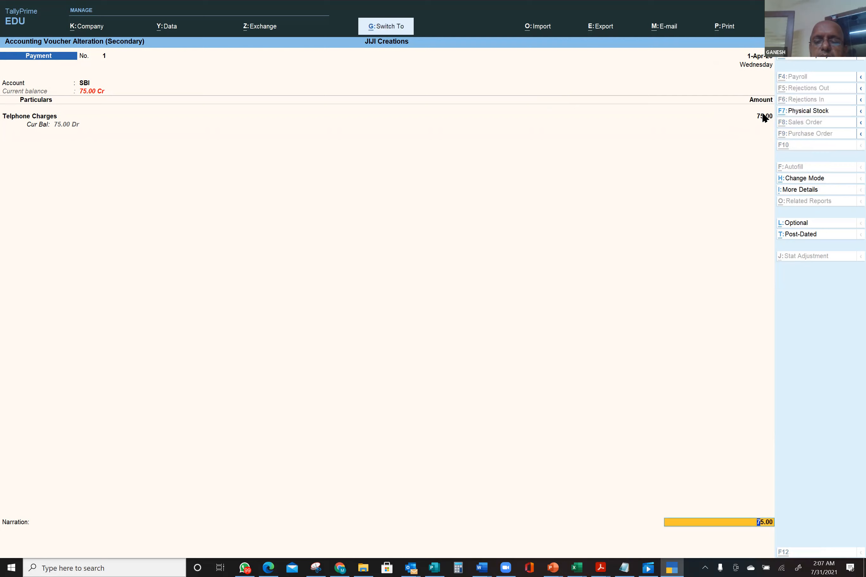
key(ctrl+a)
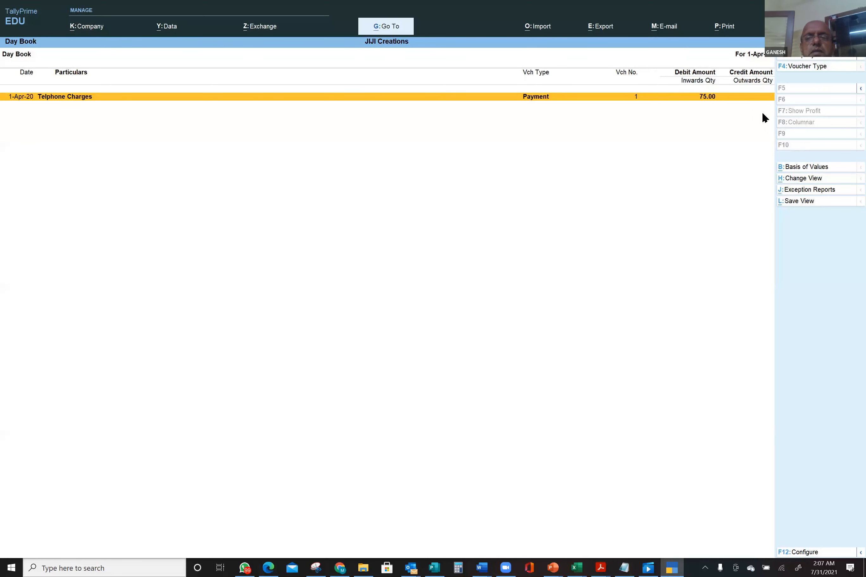
key(Escape)
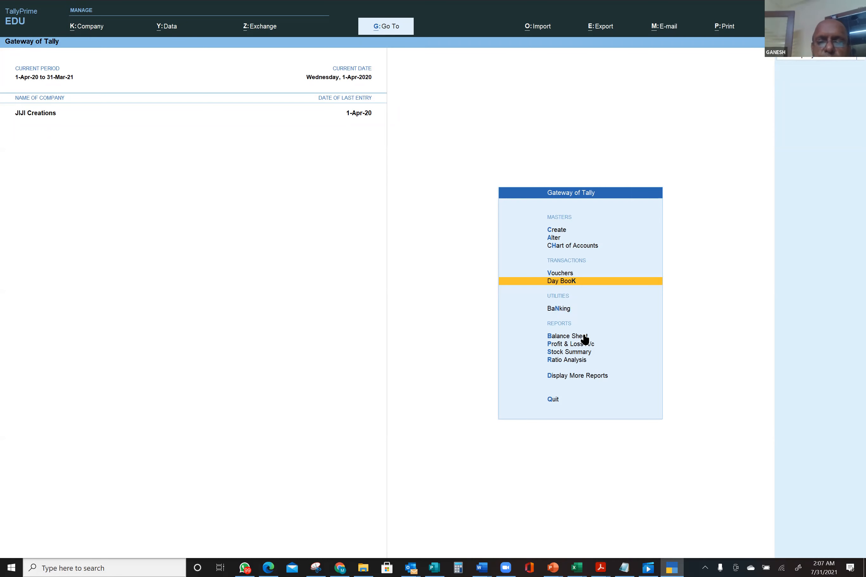
- Open the Profit & Loss A/c and drill into Direct Expenses, showing Telphone Charges at 75.00 debit
click(582, 345)
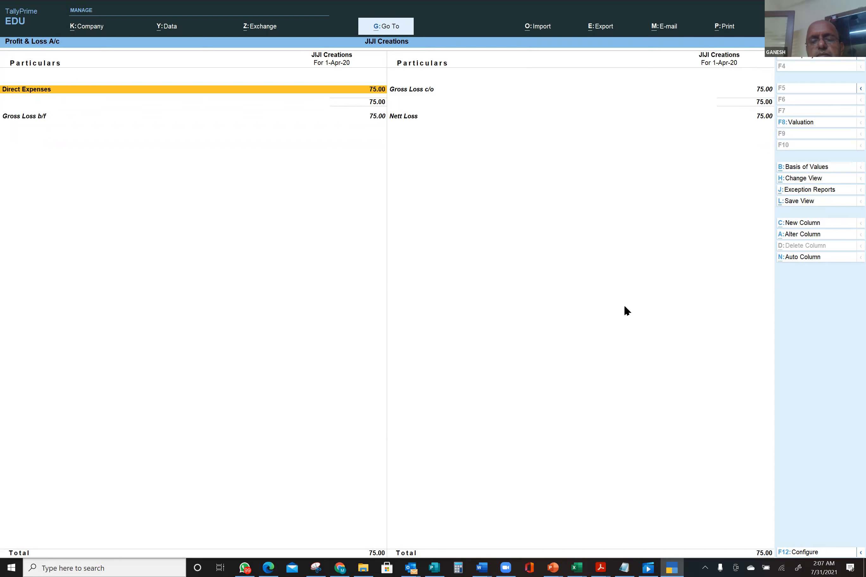
key(alt)
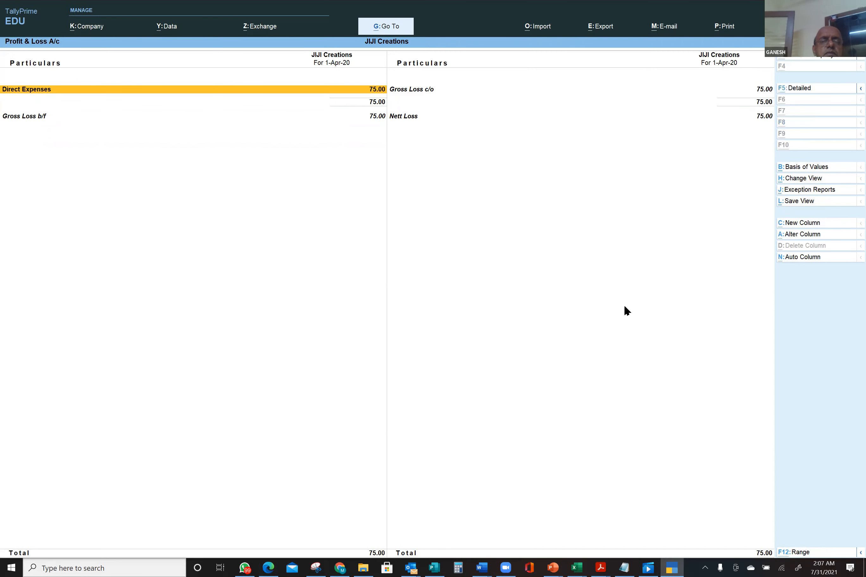
key(XF86MonBrightnessDown)
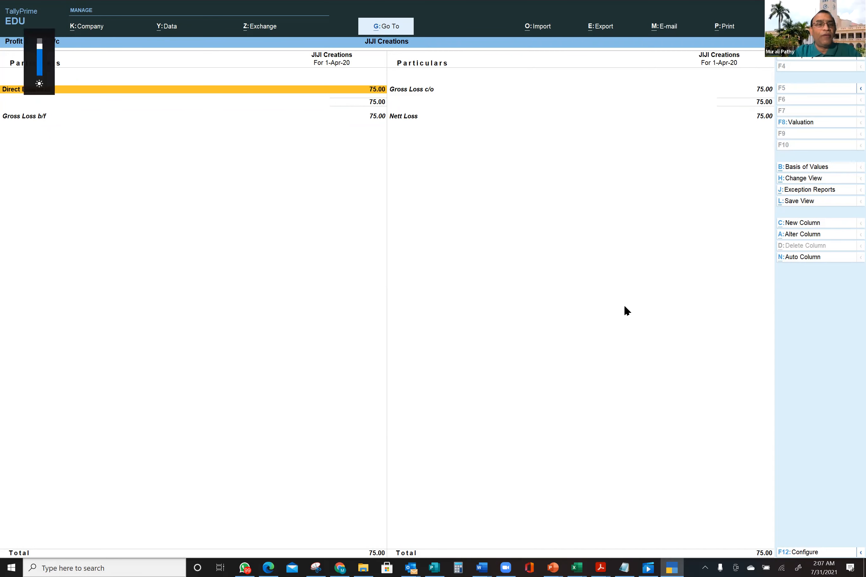
key(Escape)
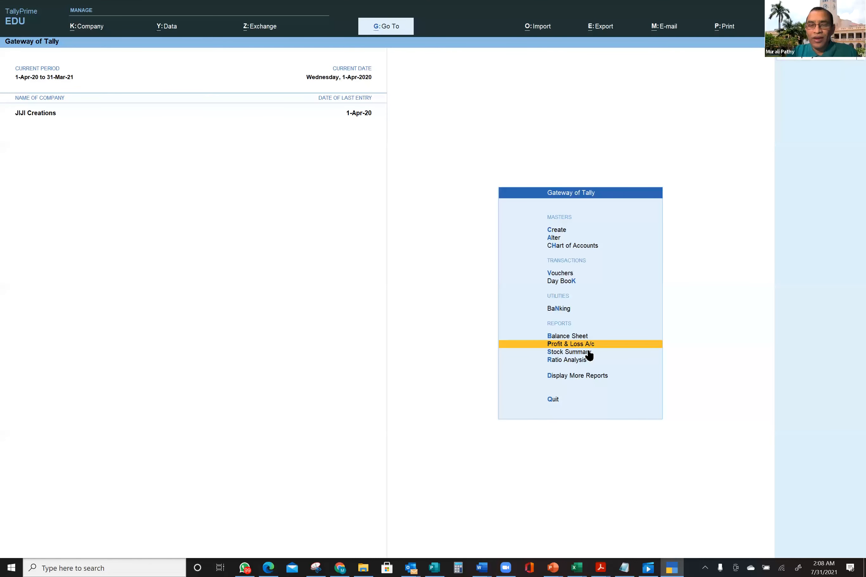
click(597, 343)
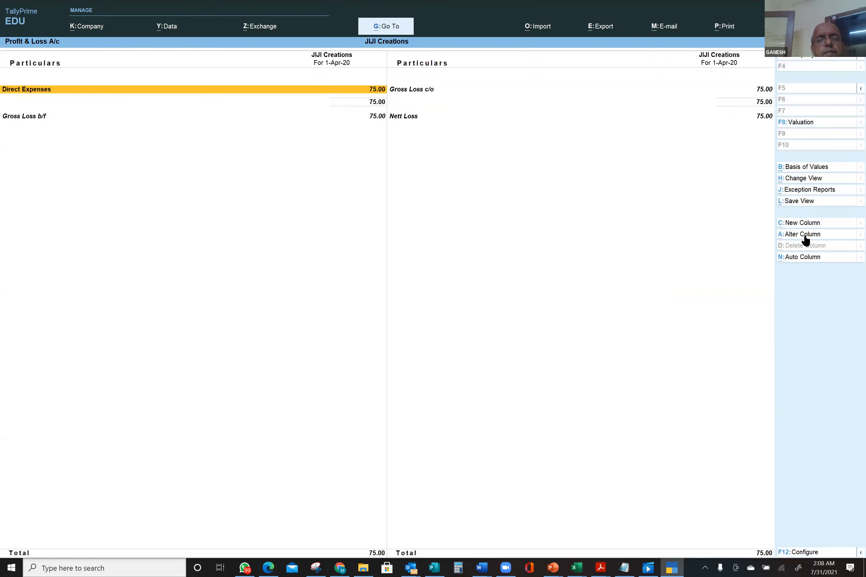
click(39, 89)
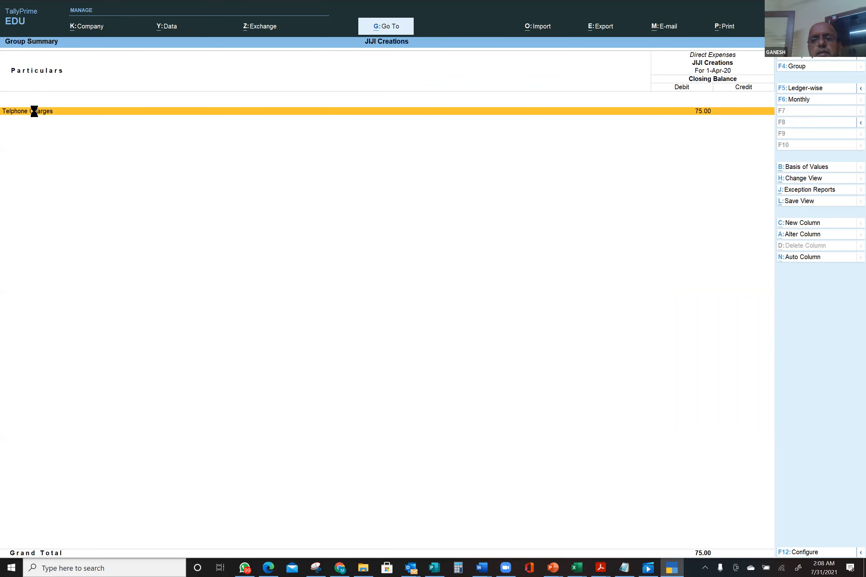
- Drill from Telphone Charges through April's vouchers to the SBI 75.00 payment voucher No. 1
click(35, 112)
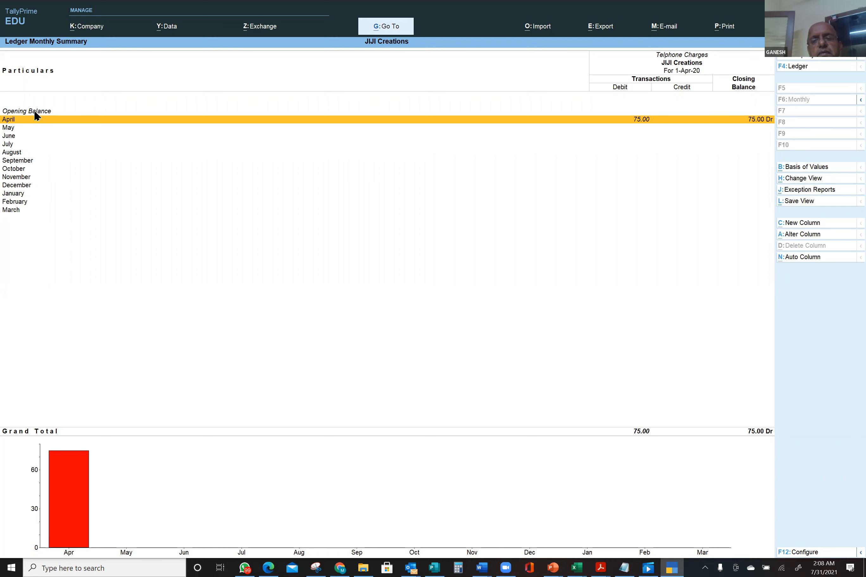
key(Return)
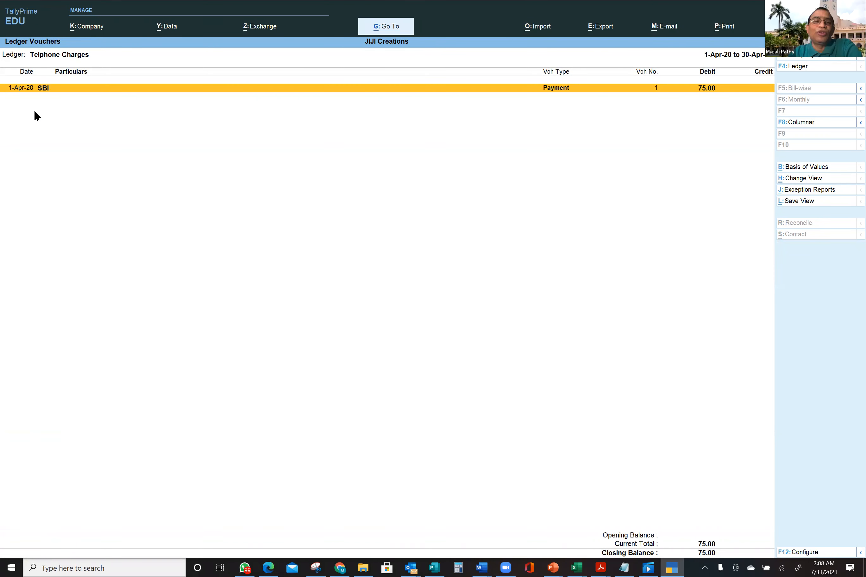
key(Return)
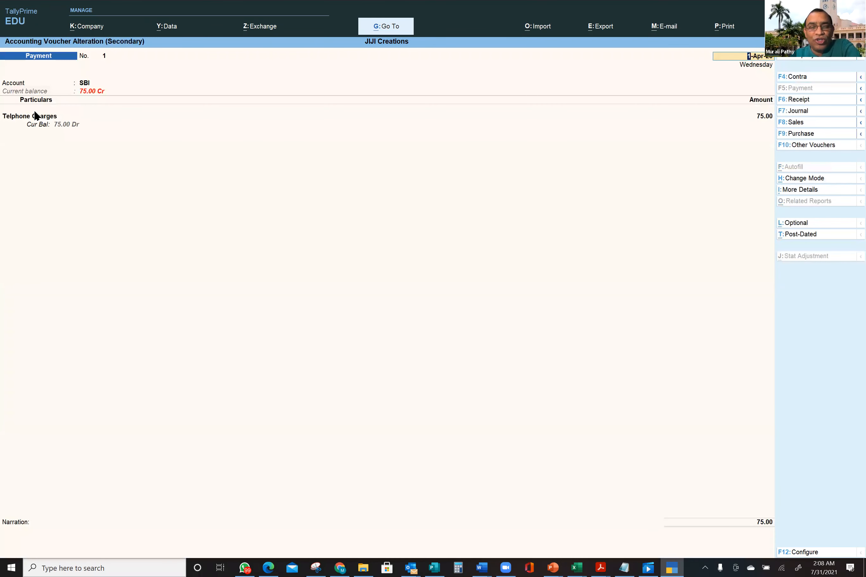
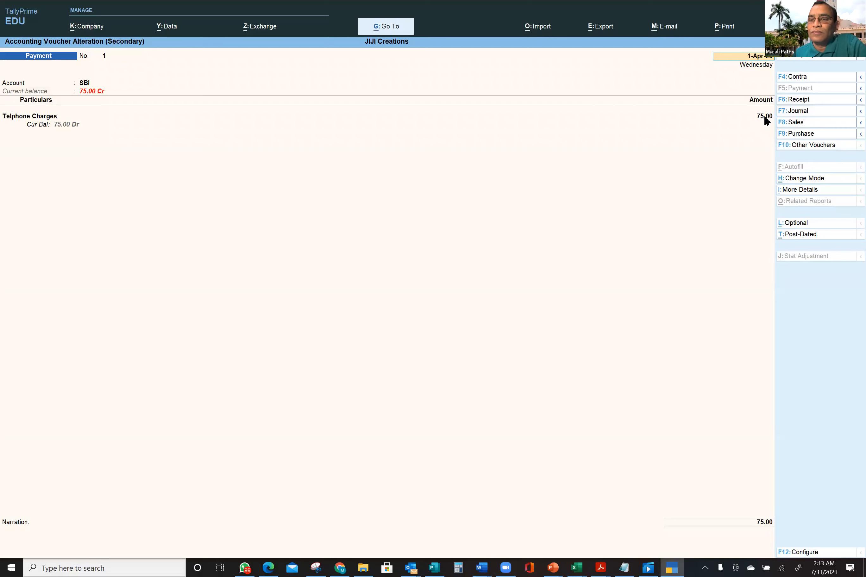
- Change the SBI voucher to a Purchase voucher in Accounting Invoice mode
click(818, 133)
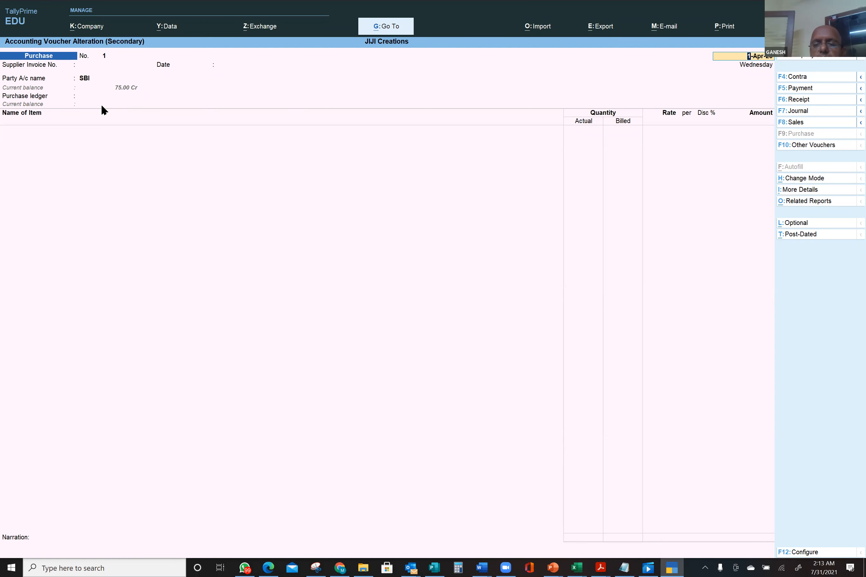
click(811, 181)
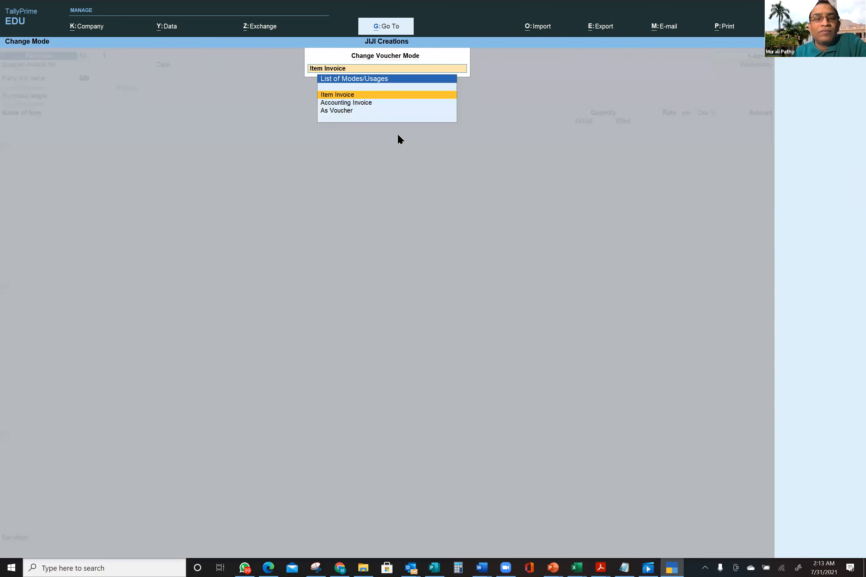
click(365, 103)
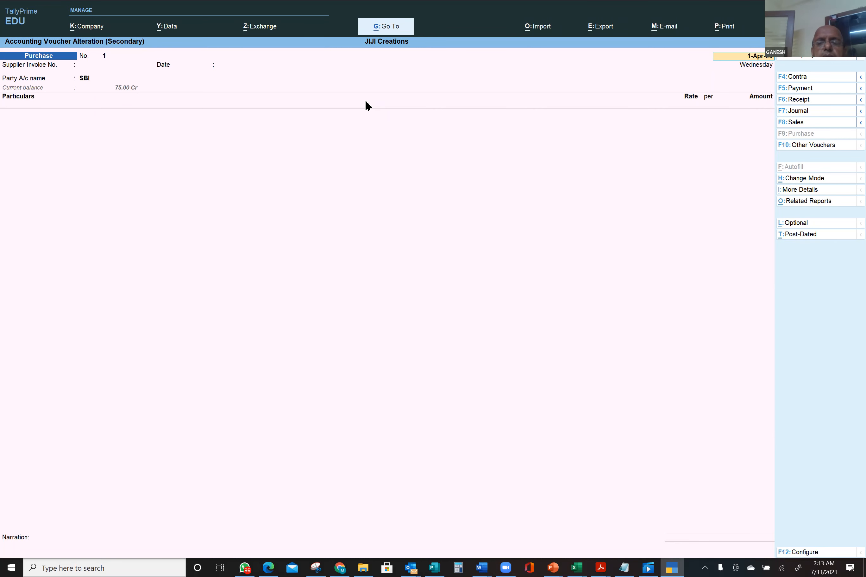
- Enter supplier invoice number 1000, then start creating a new party ledger from Party A/c name
key(Return)
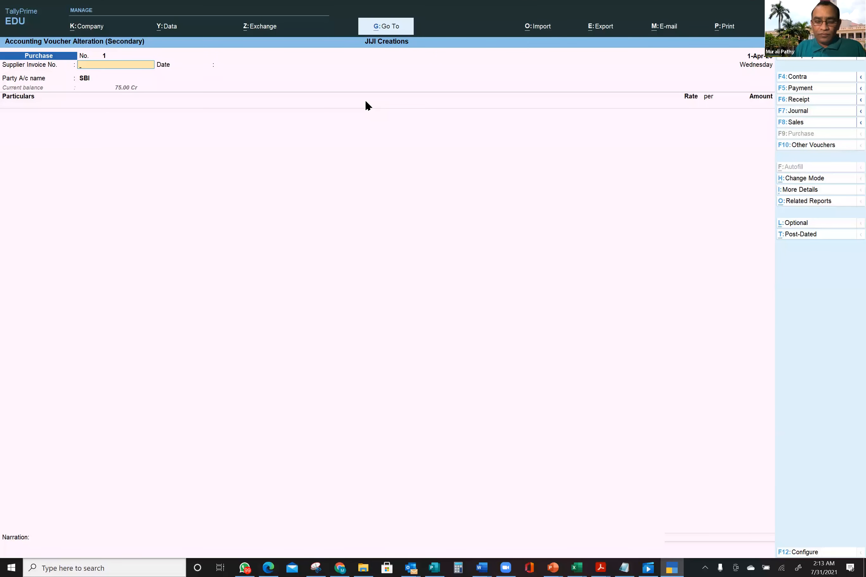
text(1000)
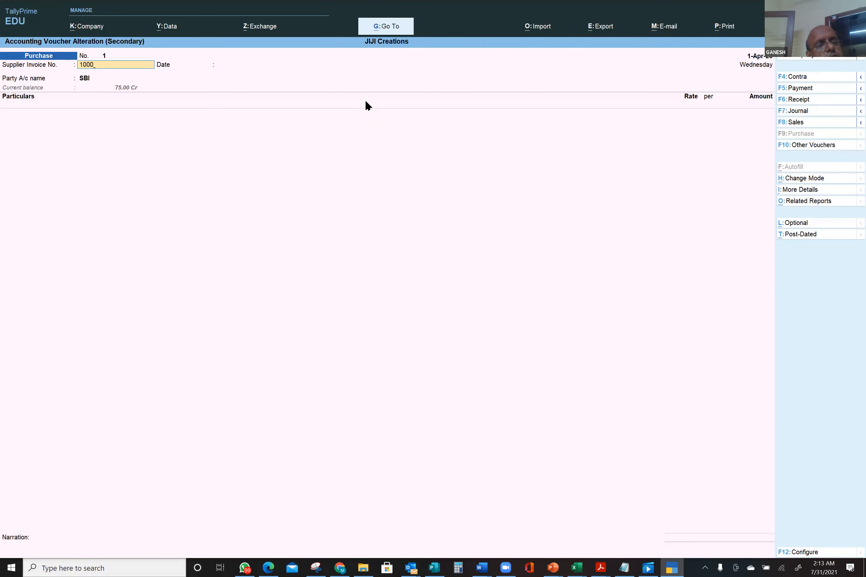
key(Return)
key(Return)
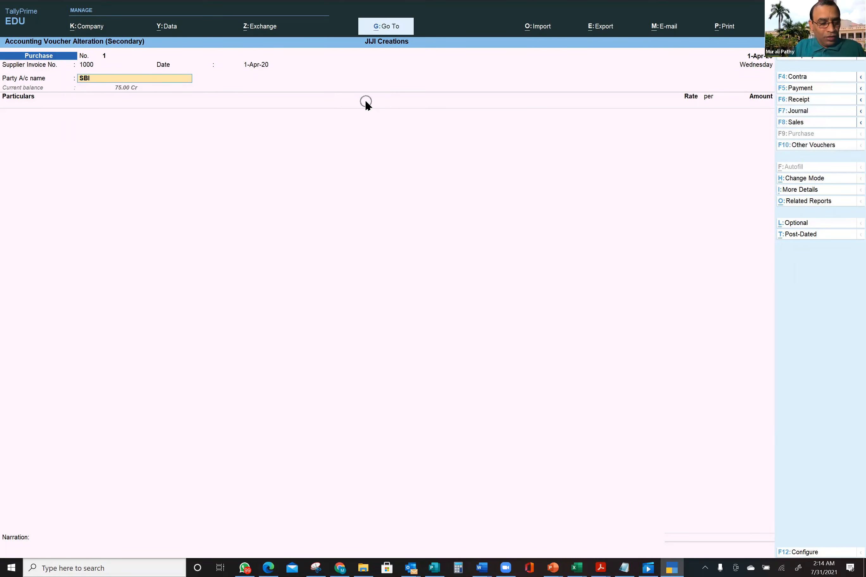
key(alt+c)
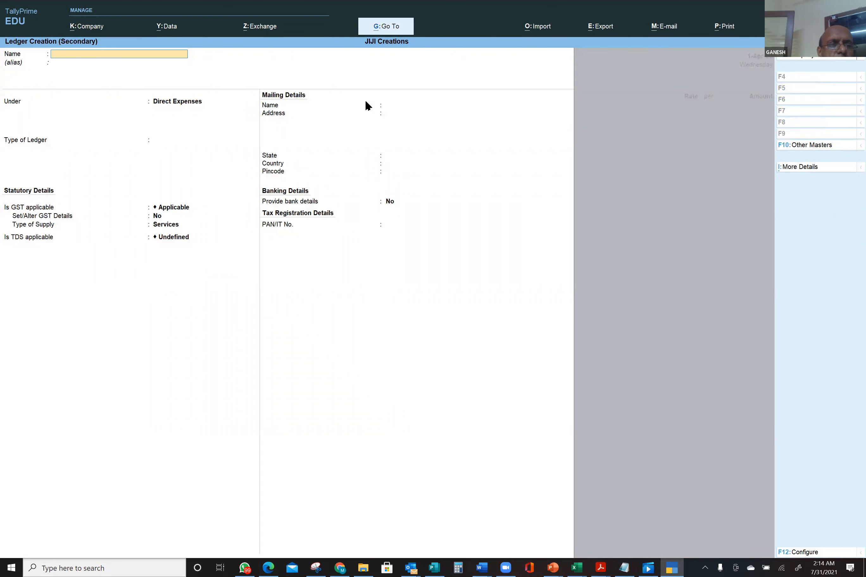
- Enter the party's name as the new ledger name and move on to its group
text(Raman)
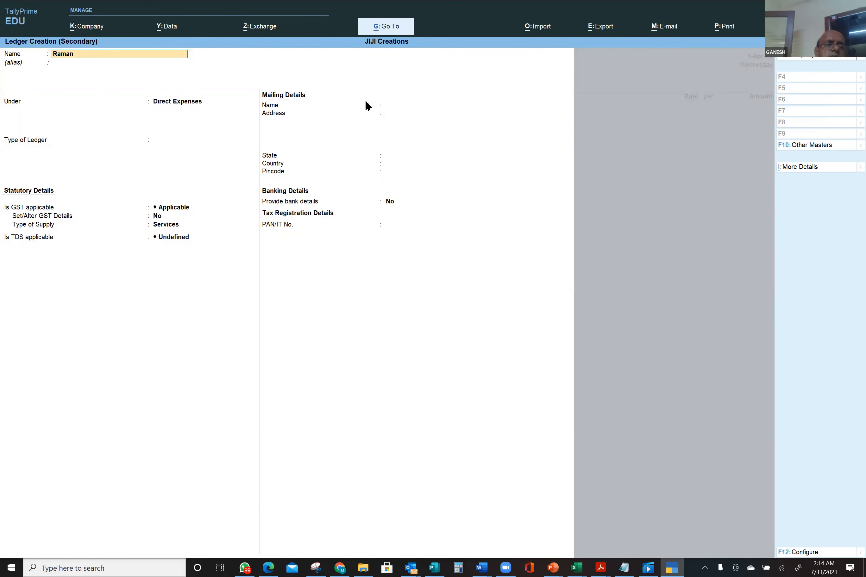
key(Return)
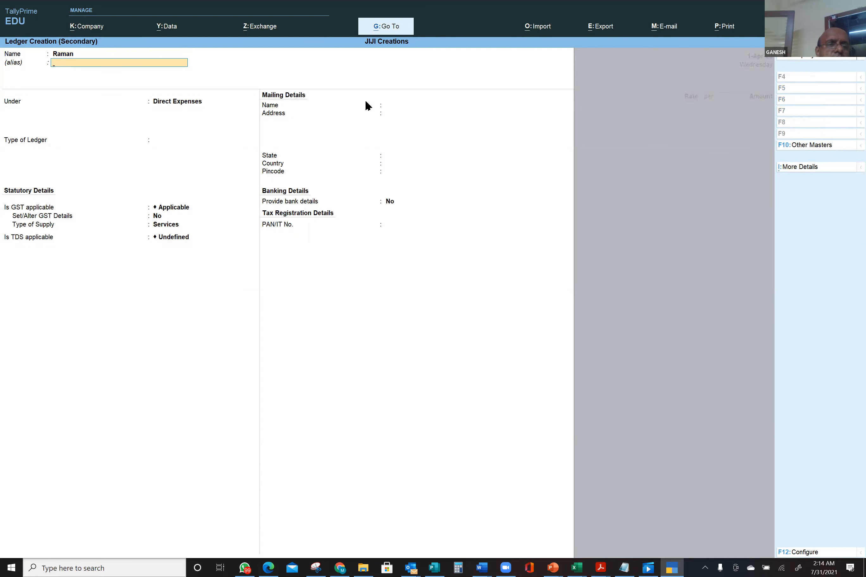
key(Return)
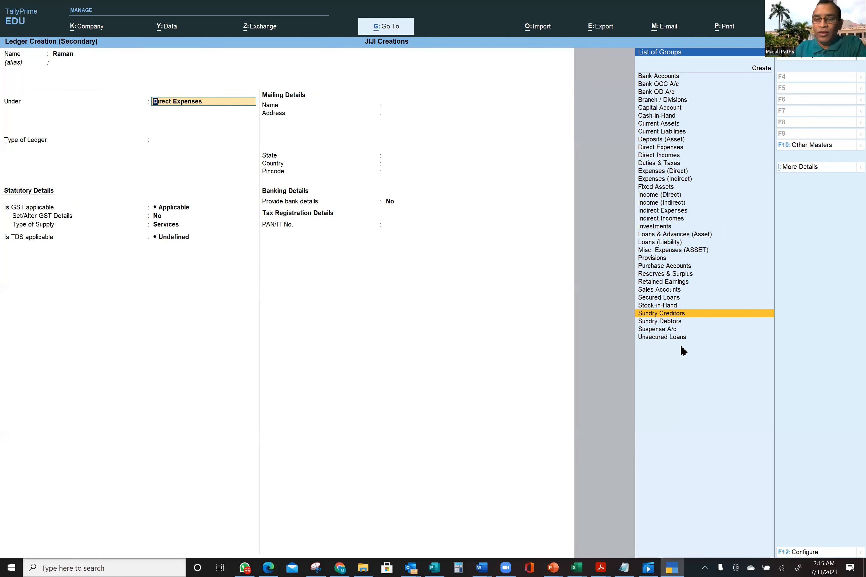
- File the ledger under Sundry Creditors with a 30-day default credit period and credit-day checking set to Yes
click(696, 316)
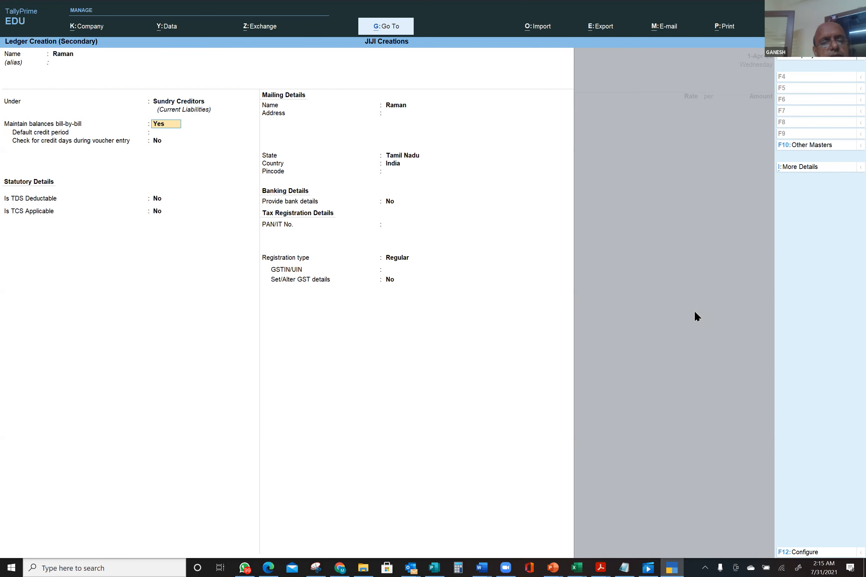
key(Return)
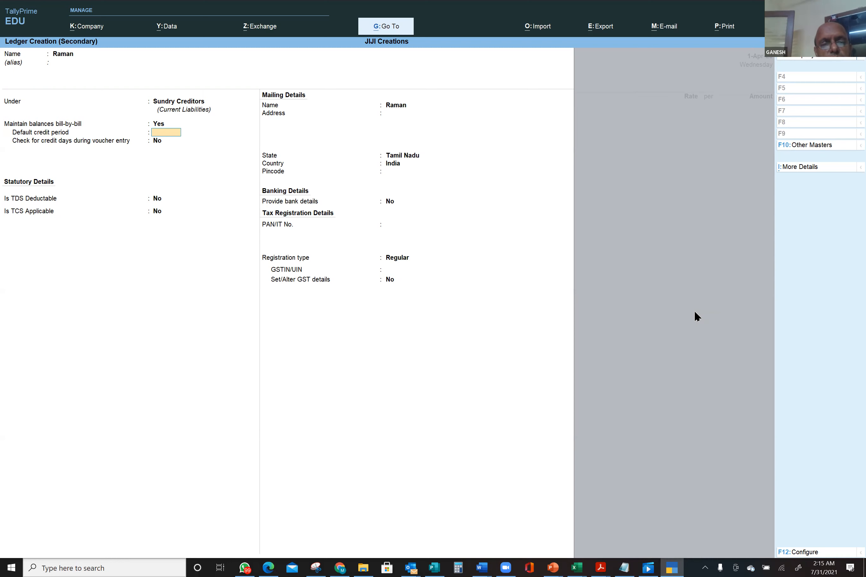
text(30)
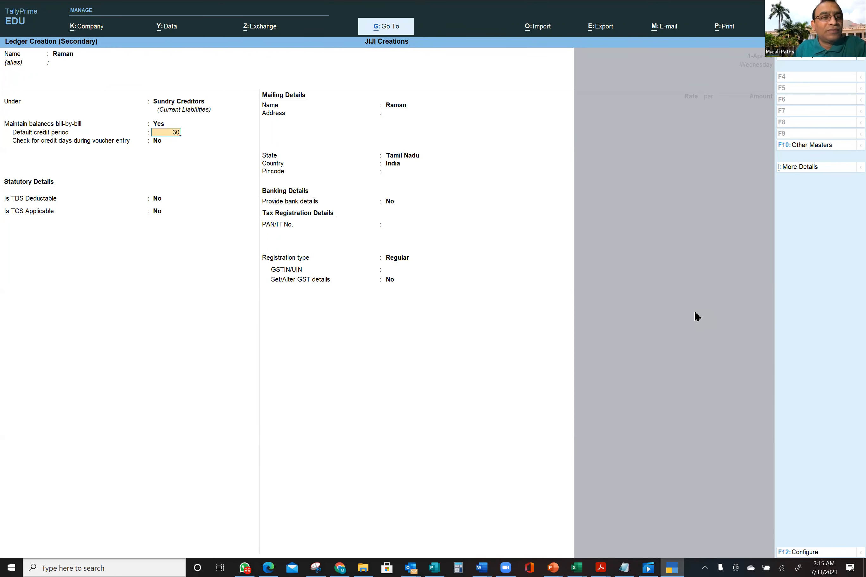
key(Return)
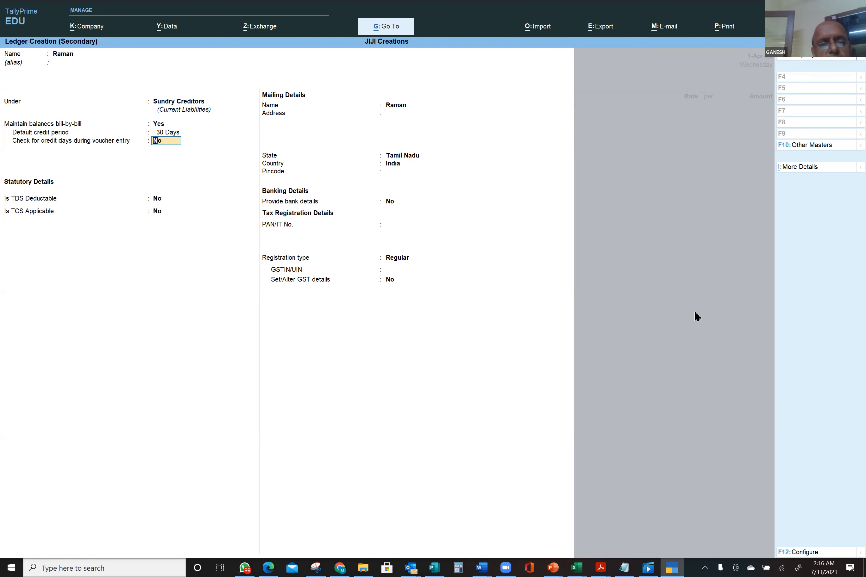
text(y)
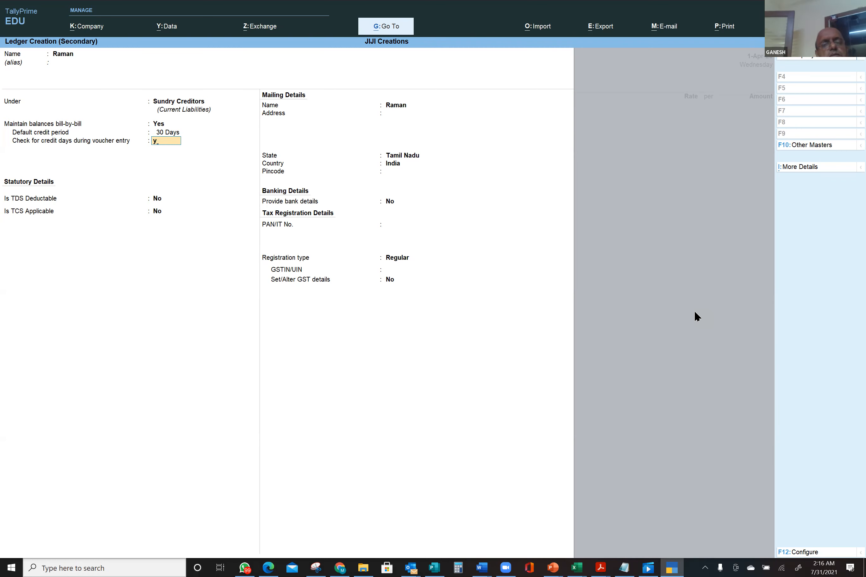
key(Return)
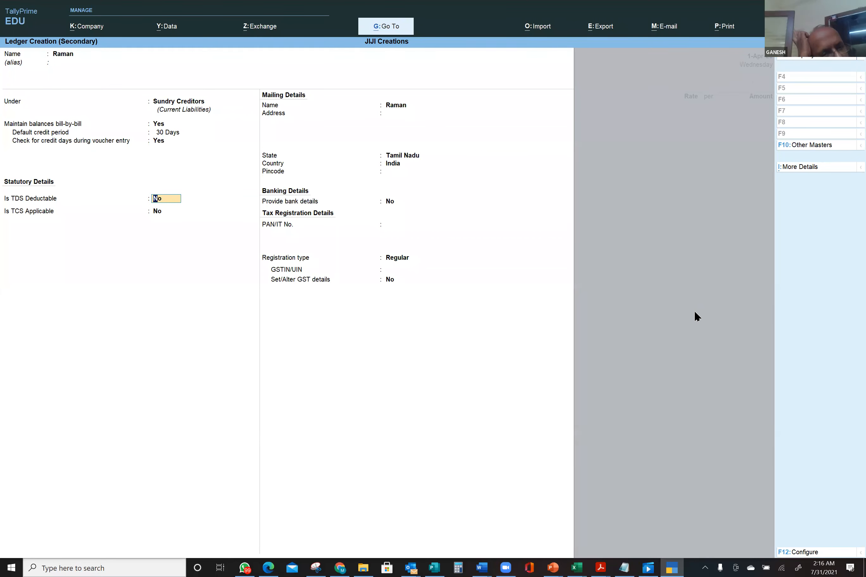
- Answer Yes in the TDS field and save the new supplier ledger
text(y)
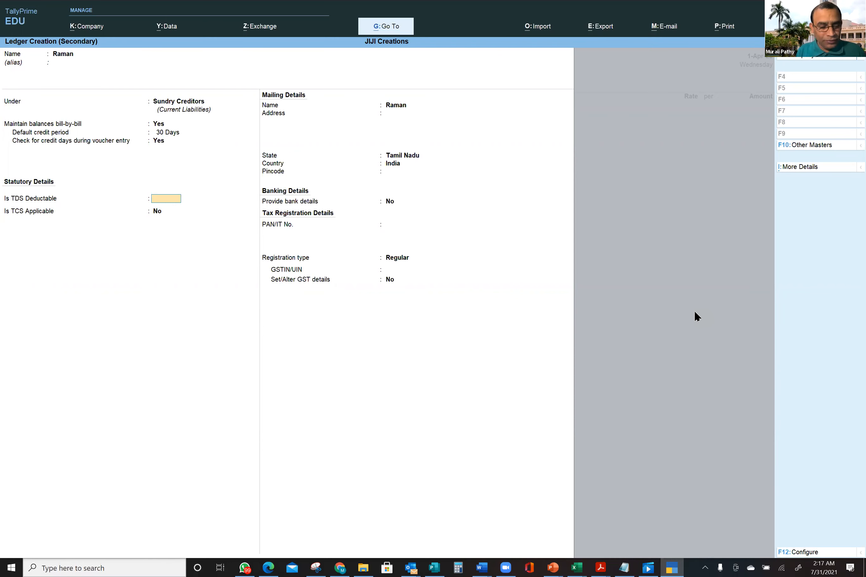
key(ctrl+a)
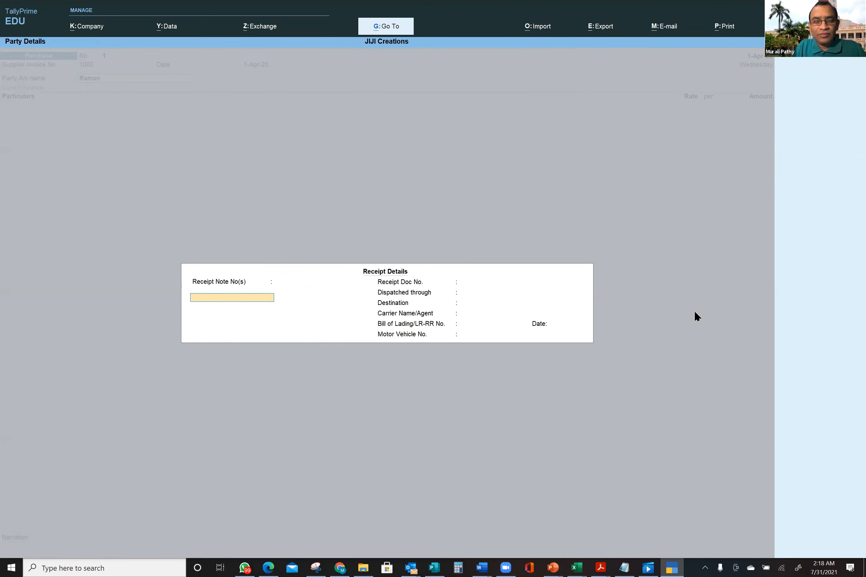
- Step through the supplier's Receipt Details without entering a receipt note number
key(Return)
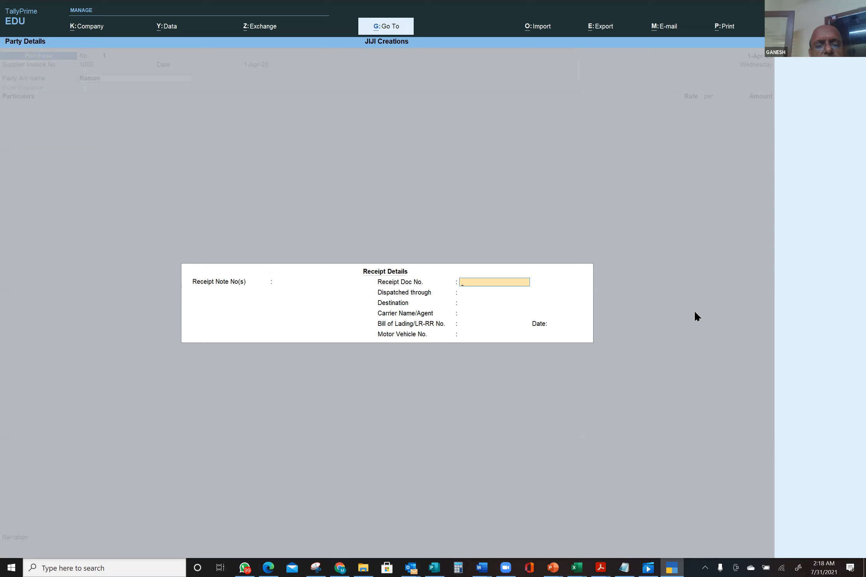
key(Escape)
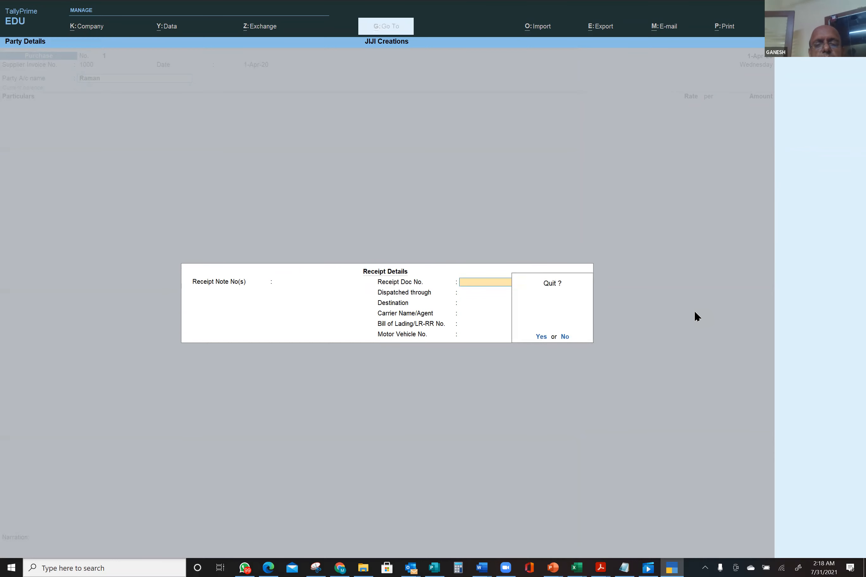
key(y)
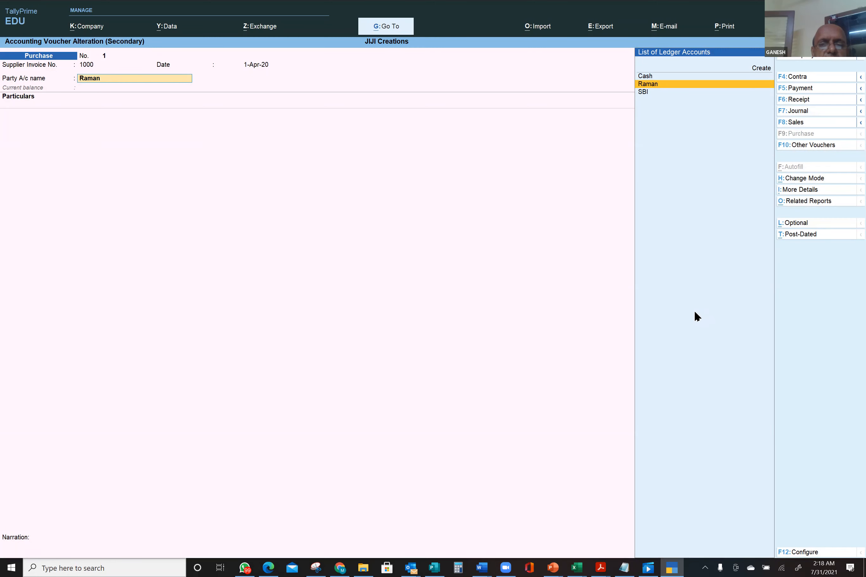
key(Return)
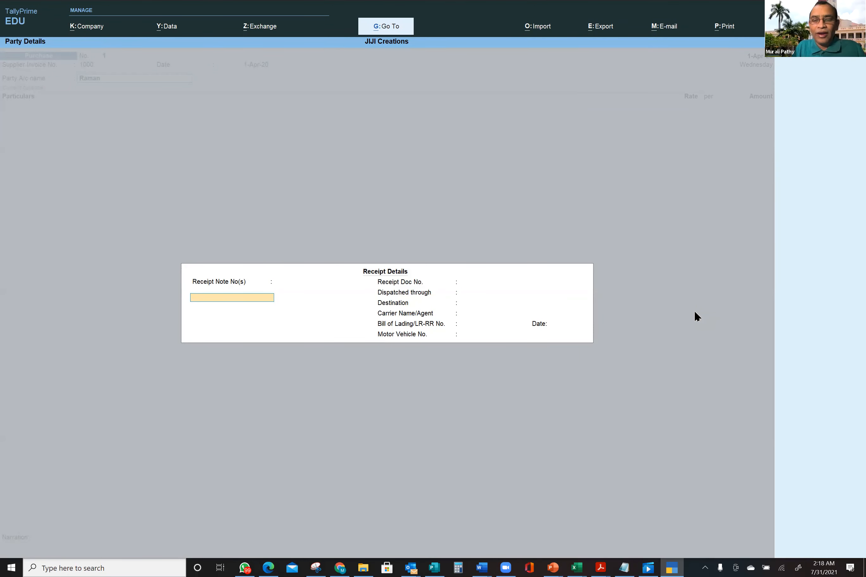
key(Escape)
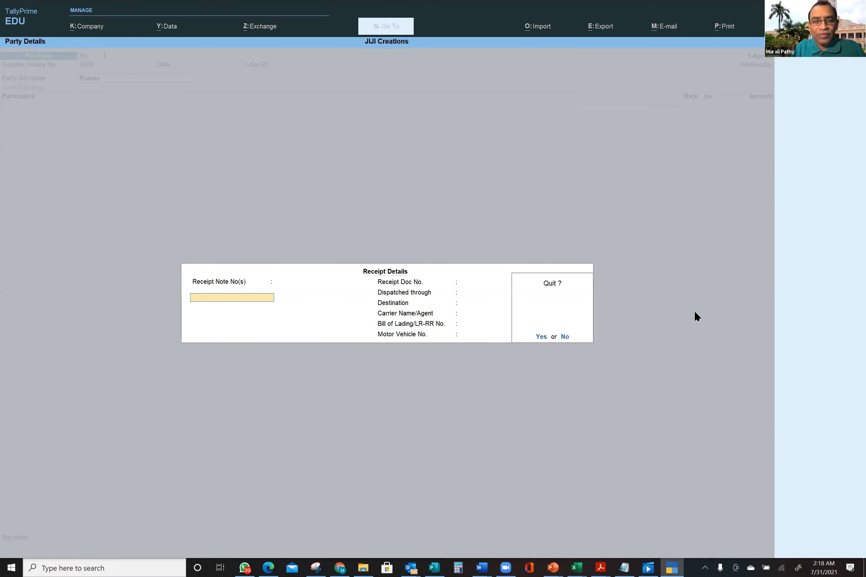
key(Return)
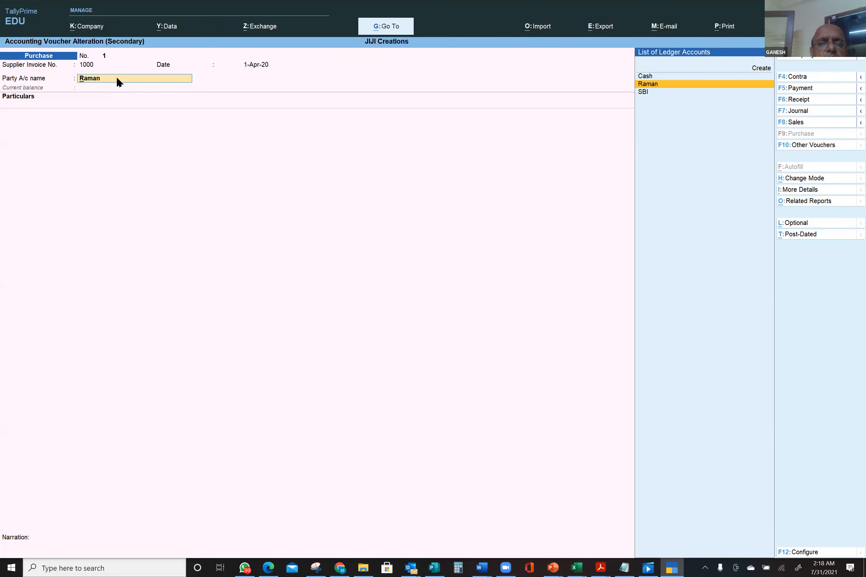
click(666, 84)
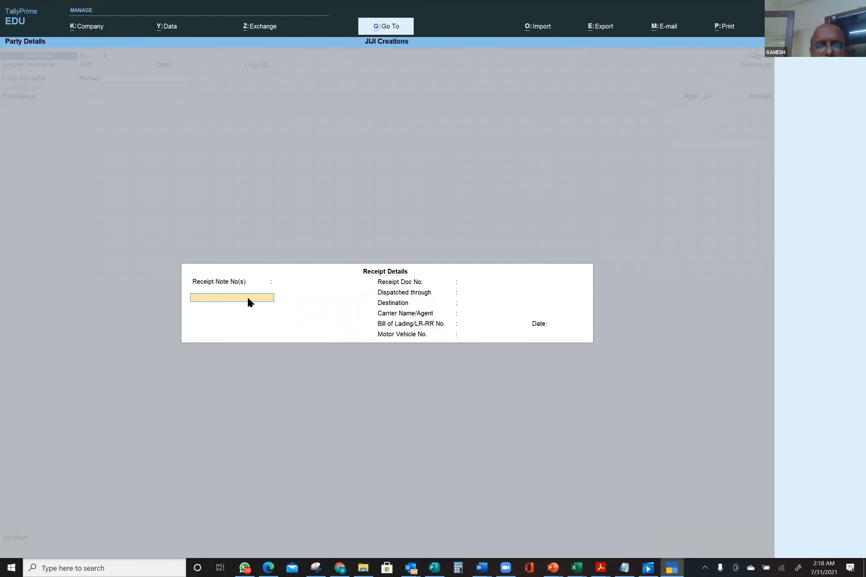
key(Return)
key(Return)
key(Return)
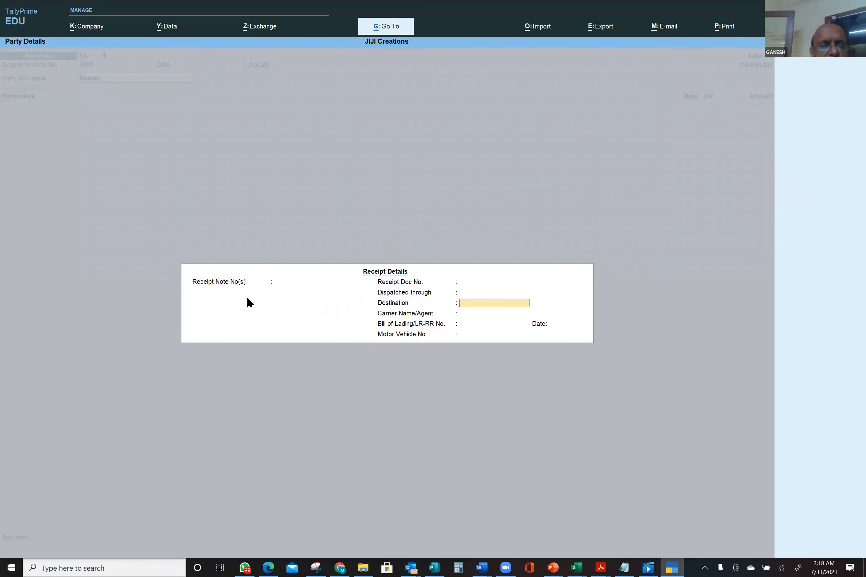
- Accept the party details with state Tamil Nadu and country India, returning to Particulars
key(Escape)
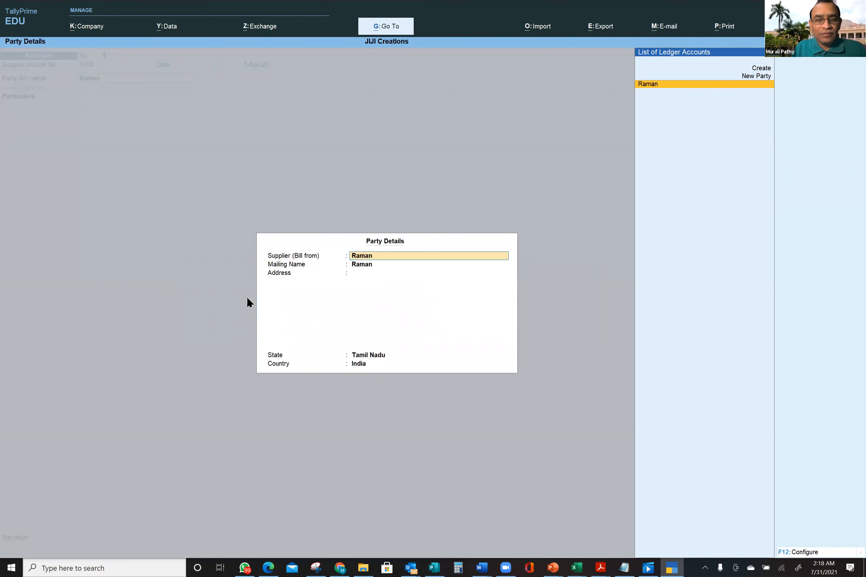
key(ctrl)
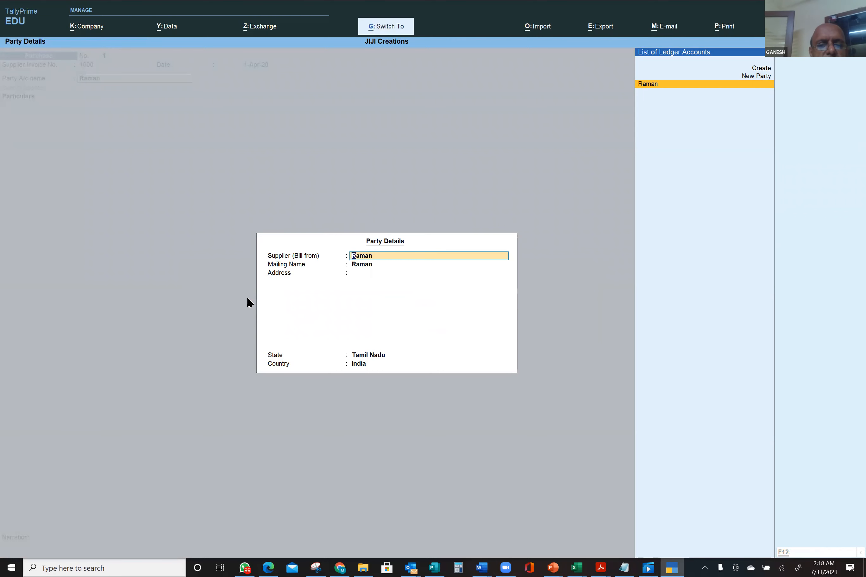
key(Return)
key(Return)
key(Return)
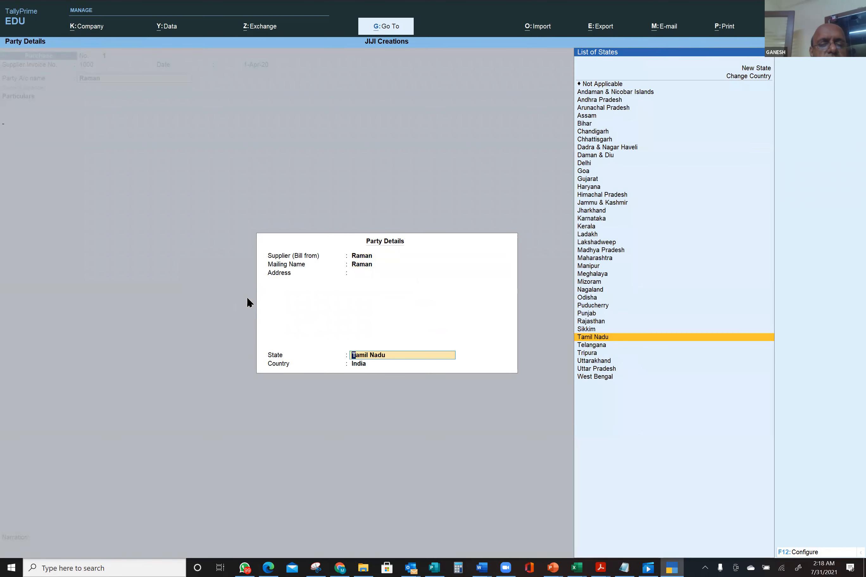
key(Return)
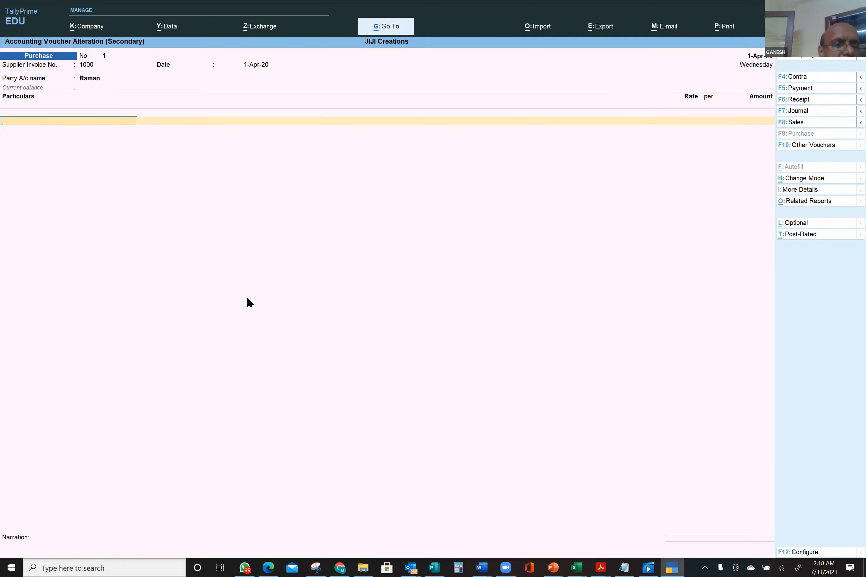
- Clear the partial 'El' entry in Particulars and start a new ledger from the voucher
text(El)
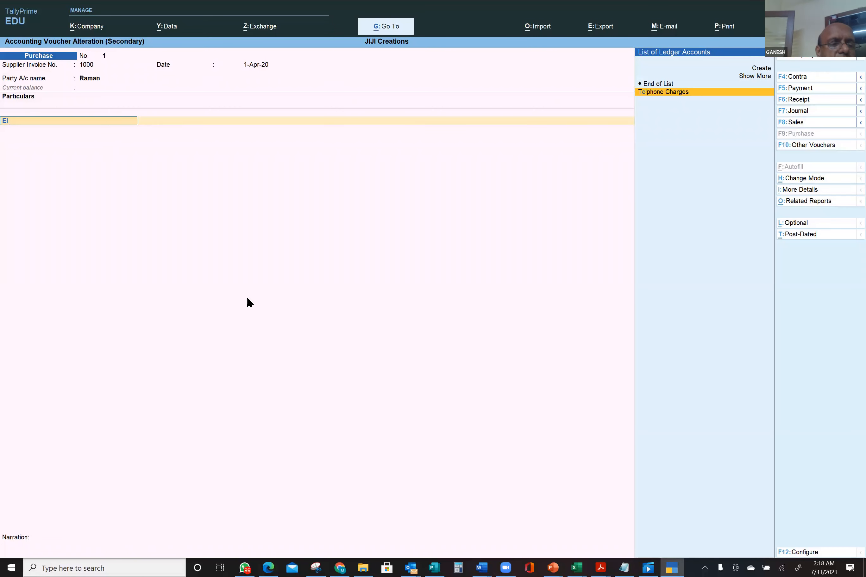
key(BackSpace)
key(BackSpace)
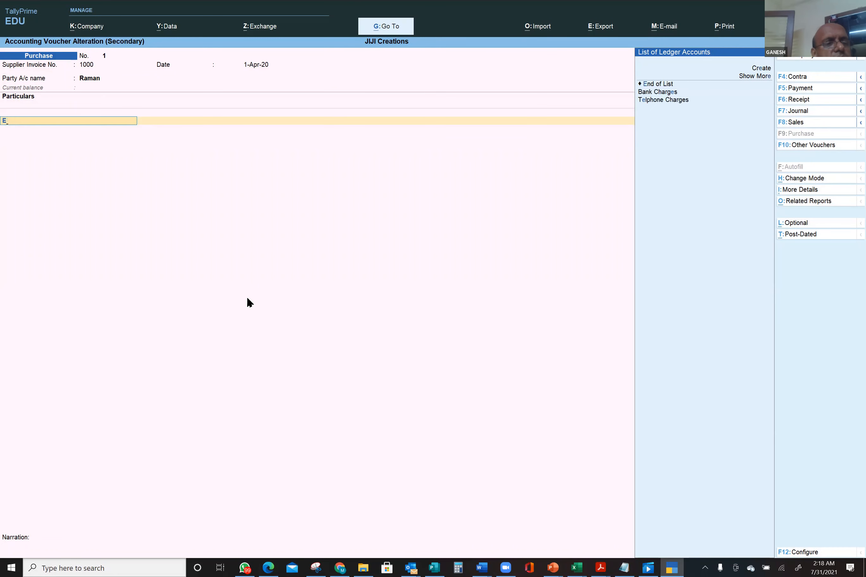
key(alt+c)
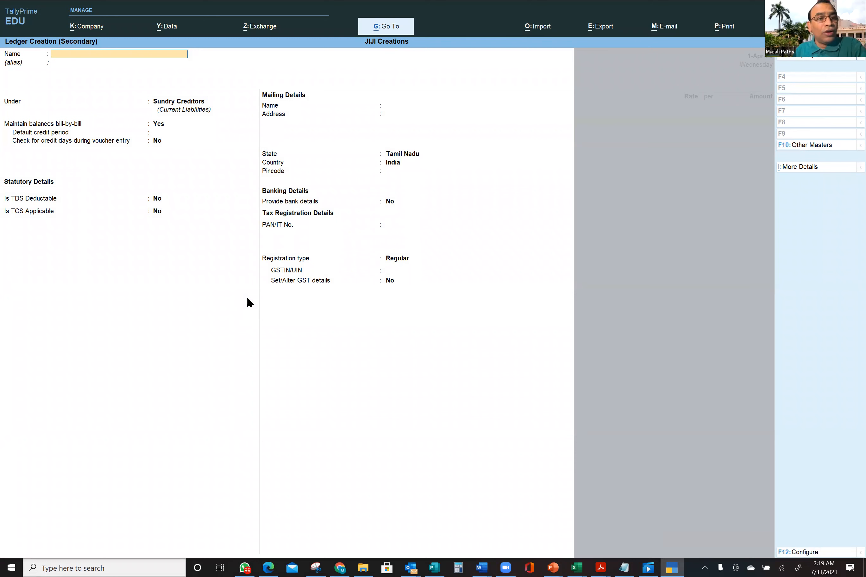
- Name the new ledger Plumbing and put it under Fixed Assets, keeping GST applicable
text(lumbing)
key(Return)
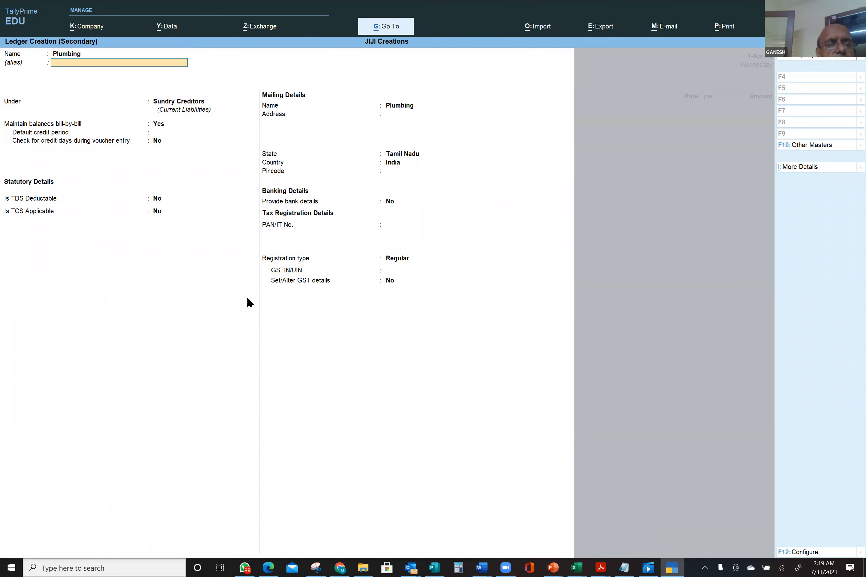
key(Return)
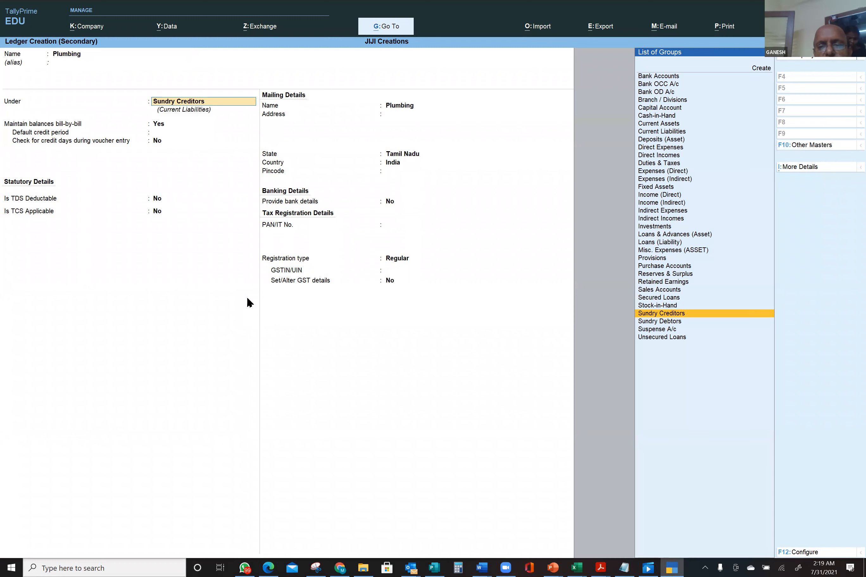
key(Up)
key(Up)
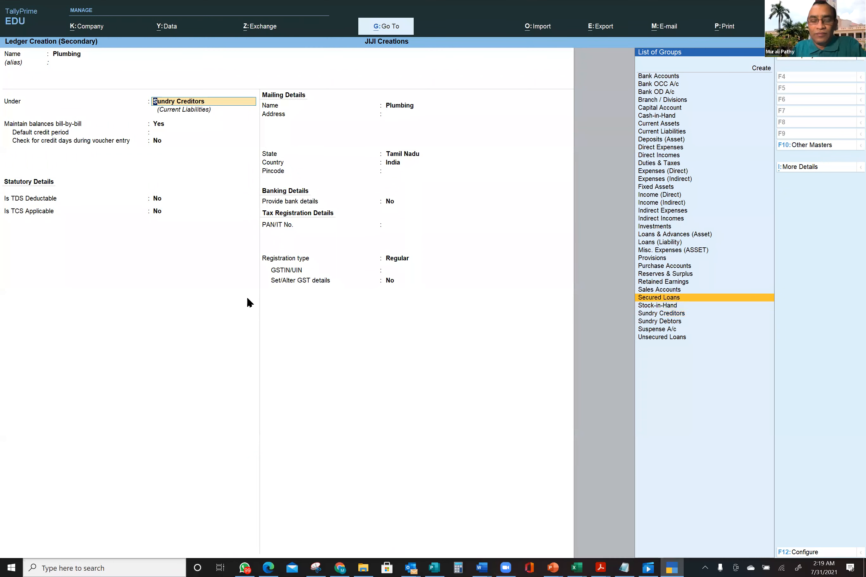
key(i)
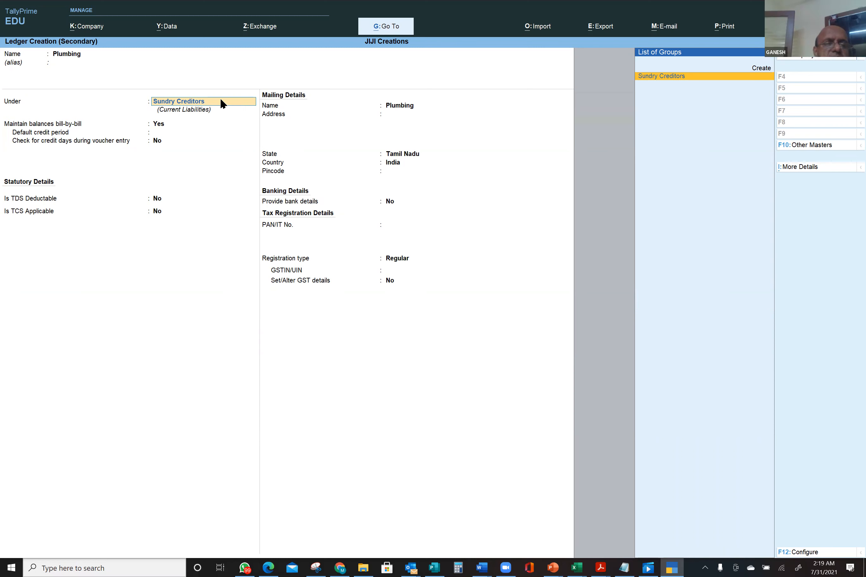
key(BackSpace)
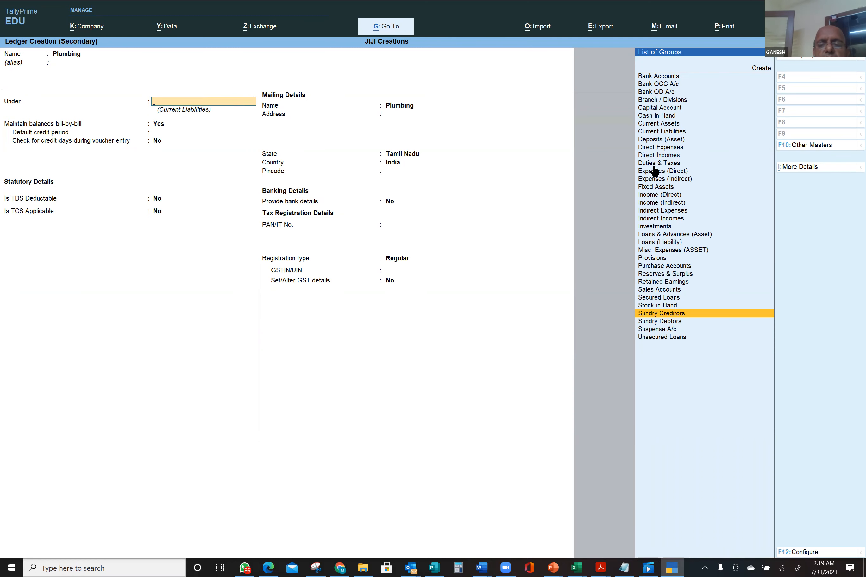
click(656, 188)
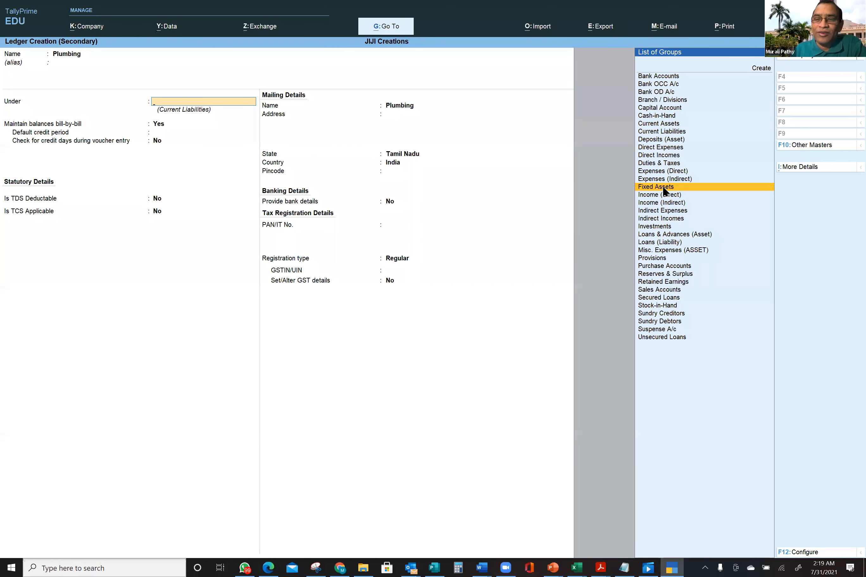
click(664, 191)
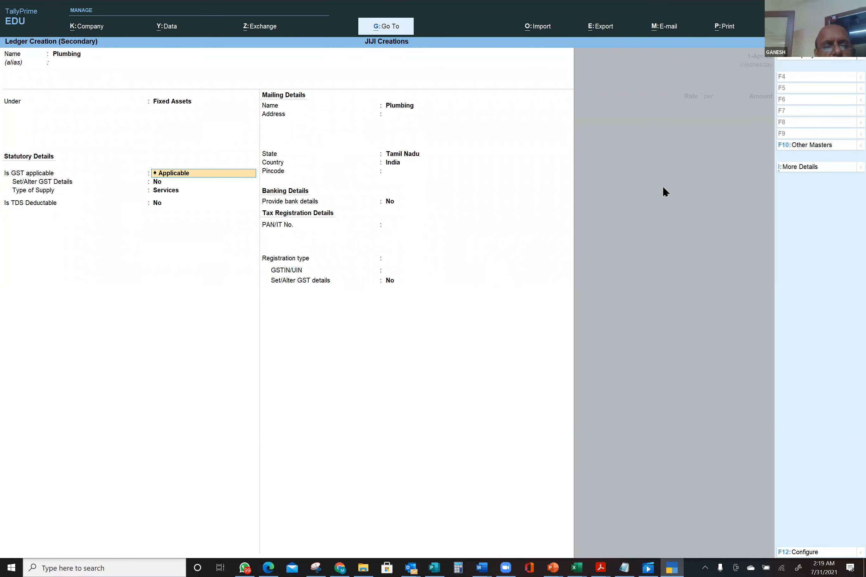
key(ctrl)
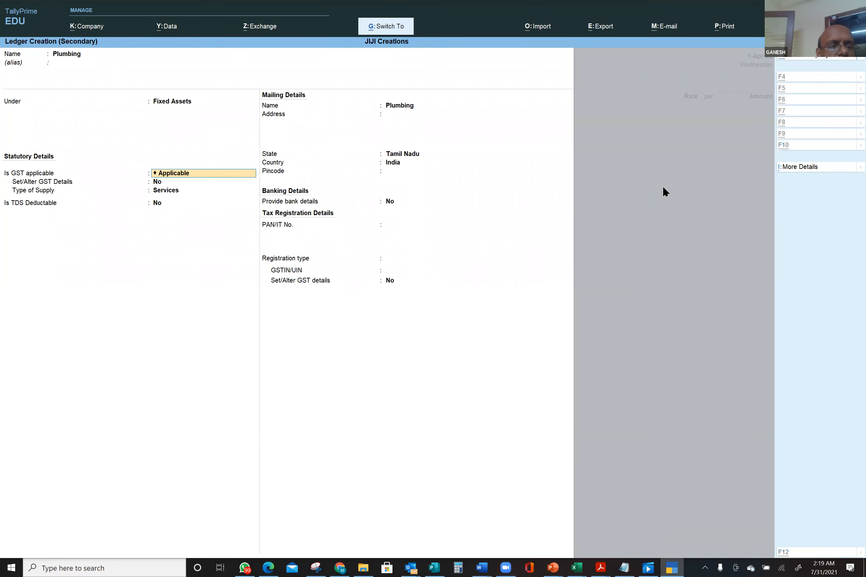
- Save Plumbing, enter it at 5,00,000.00, and bill the supplier as New Ref 1000, 30 days
key(ctrl+a)
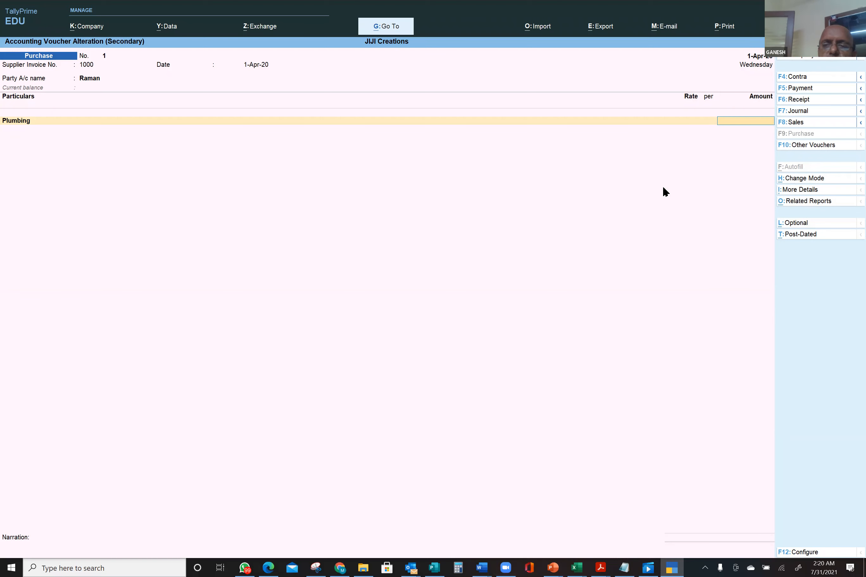
text(500000)
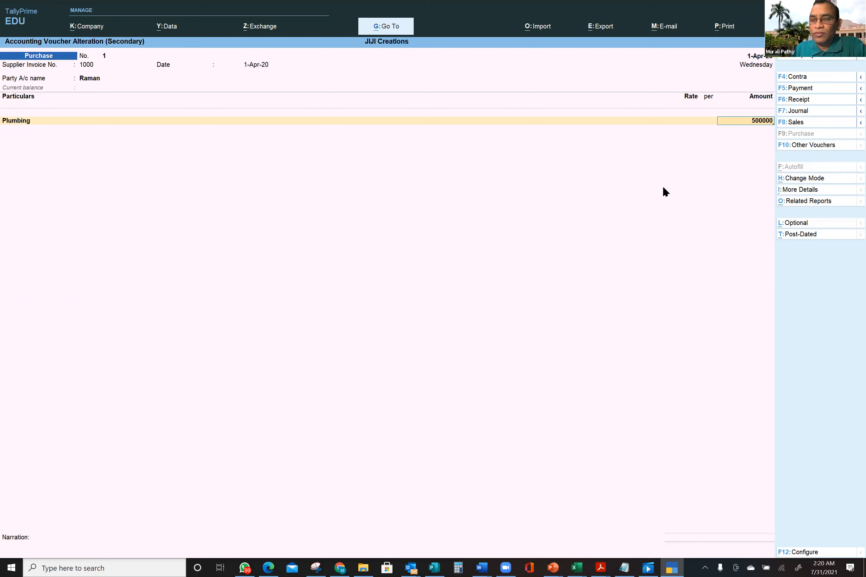
key(Return)
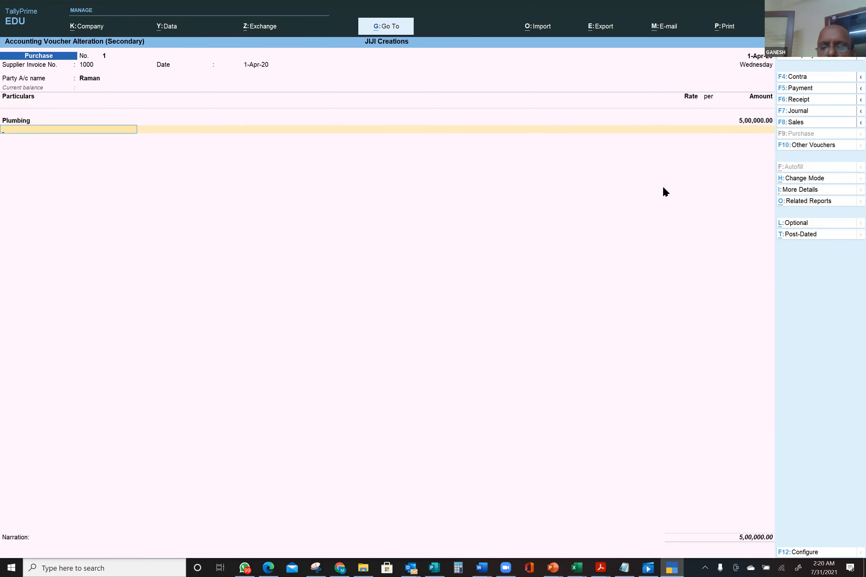
key(Return)
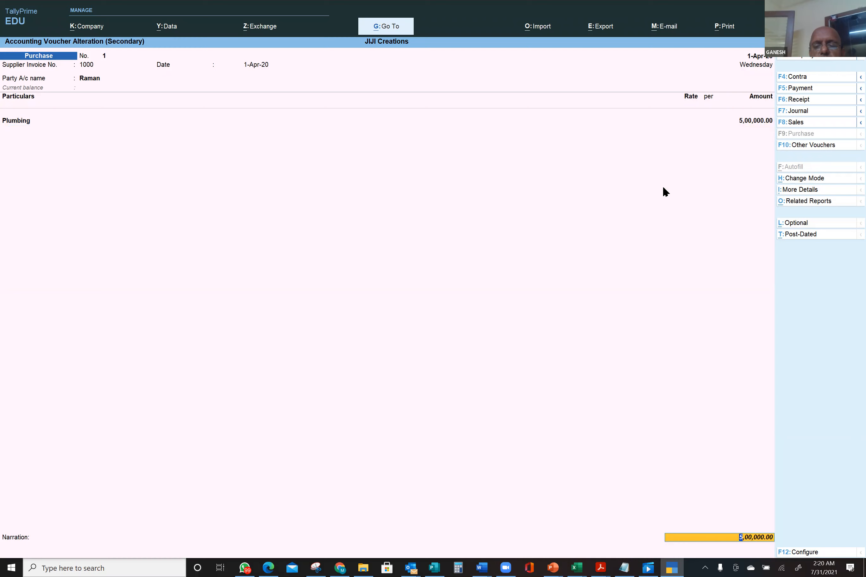
key(Return)
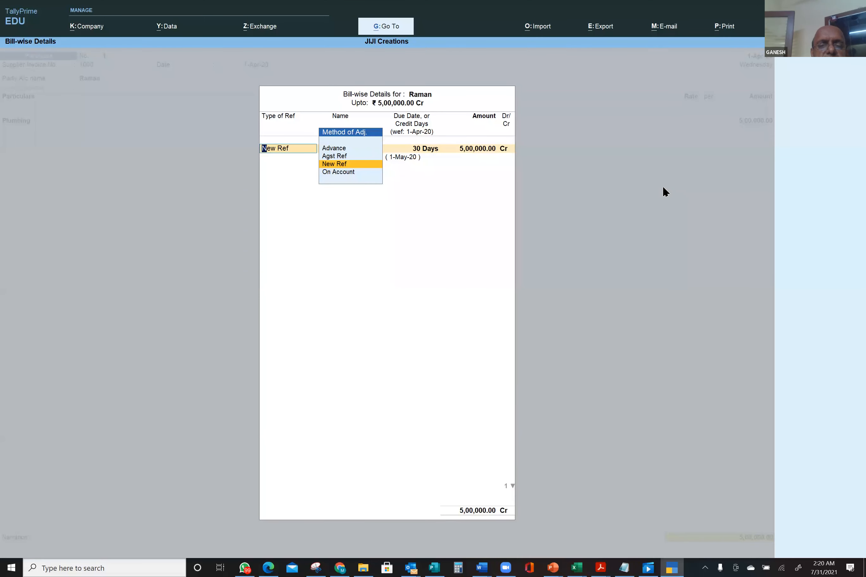
key(Return)
key(Return)
key(Return)
key(Return)
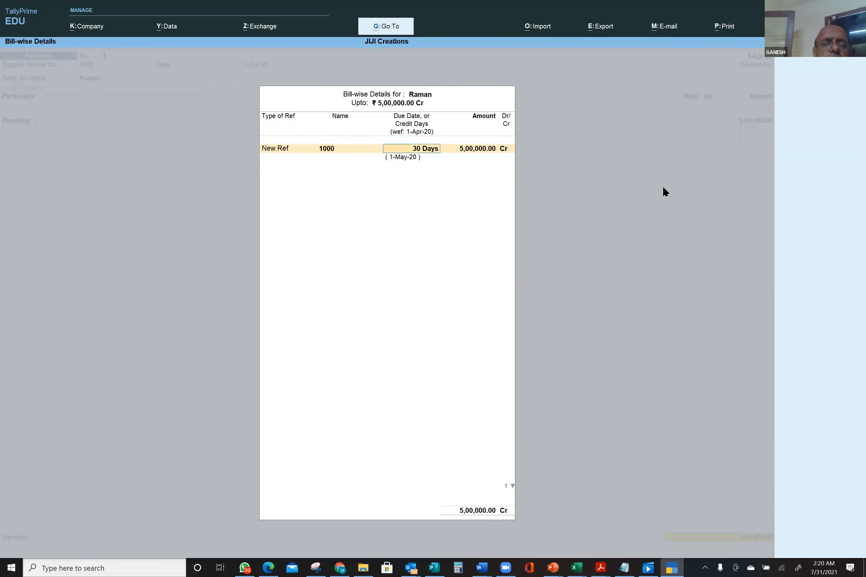
key(Return)
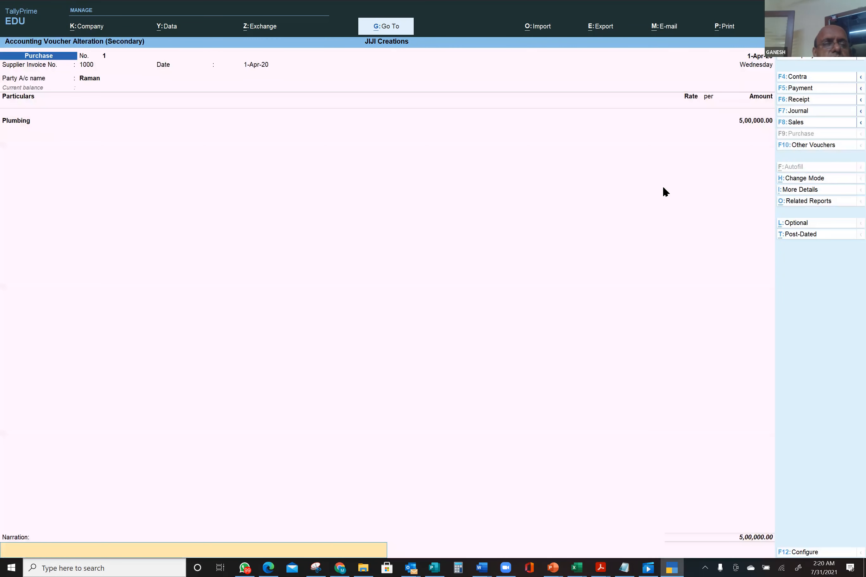
key(Return)
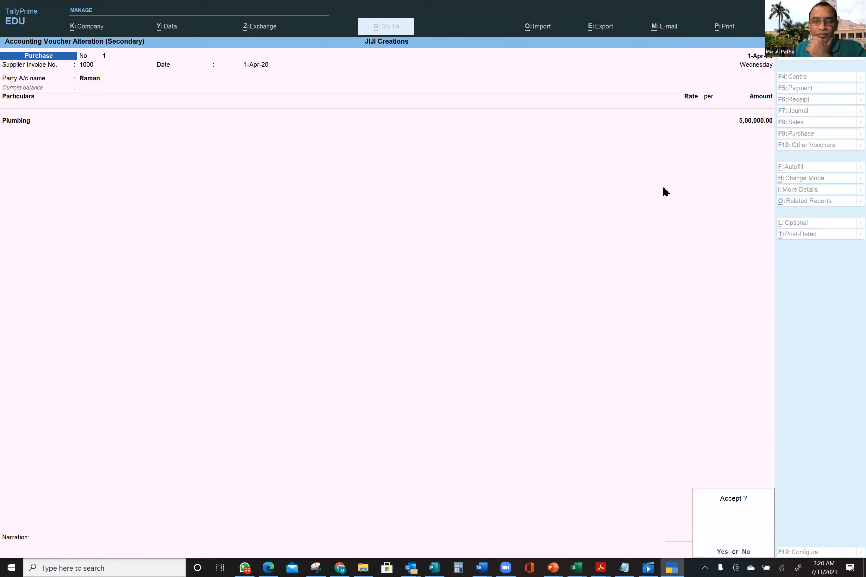
key(Return)
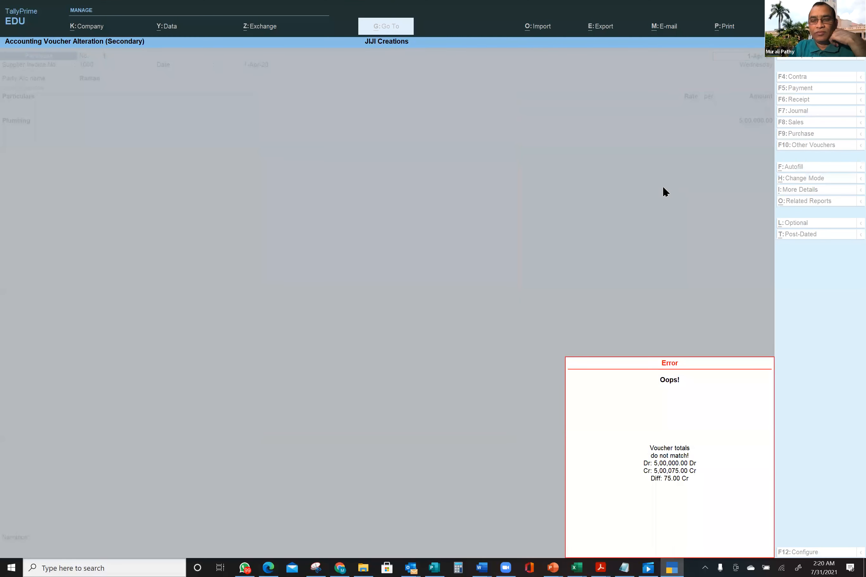
key(Escape)
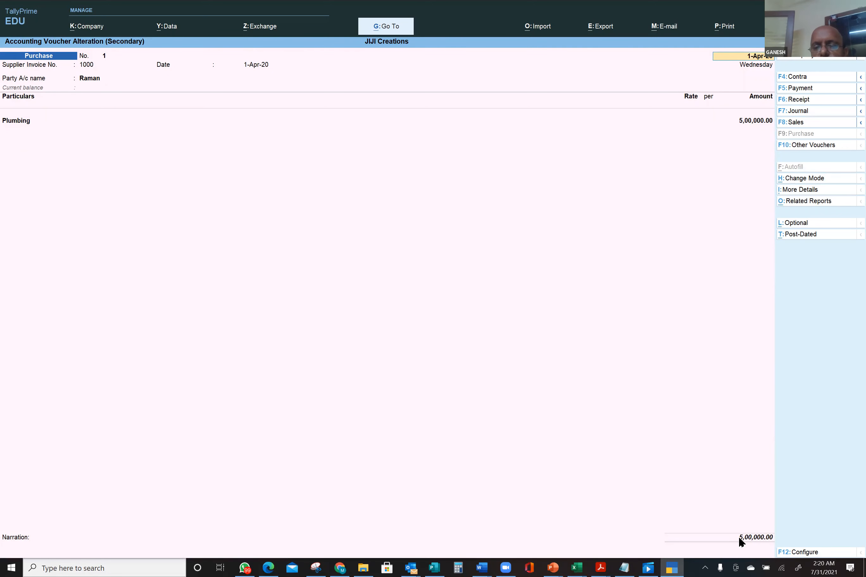
key(ctrl+a)
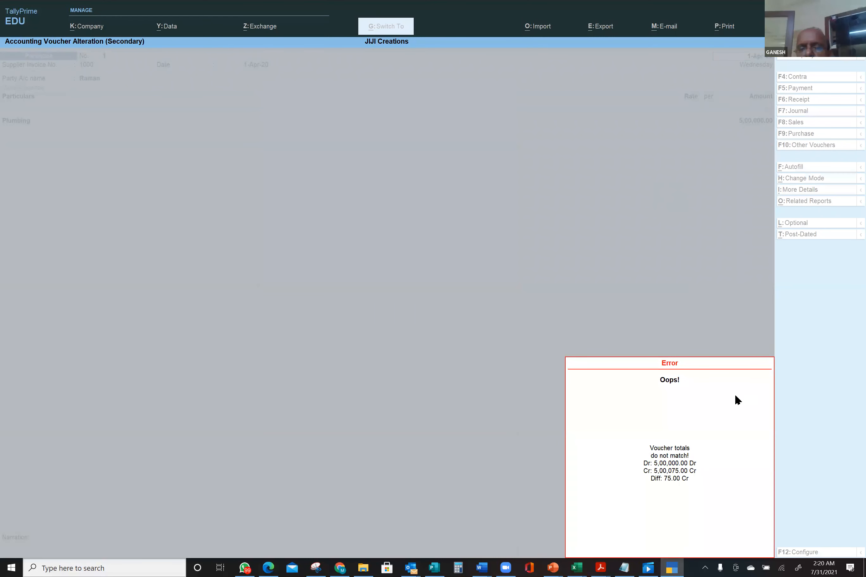
key(Escape)
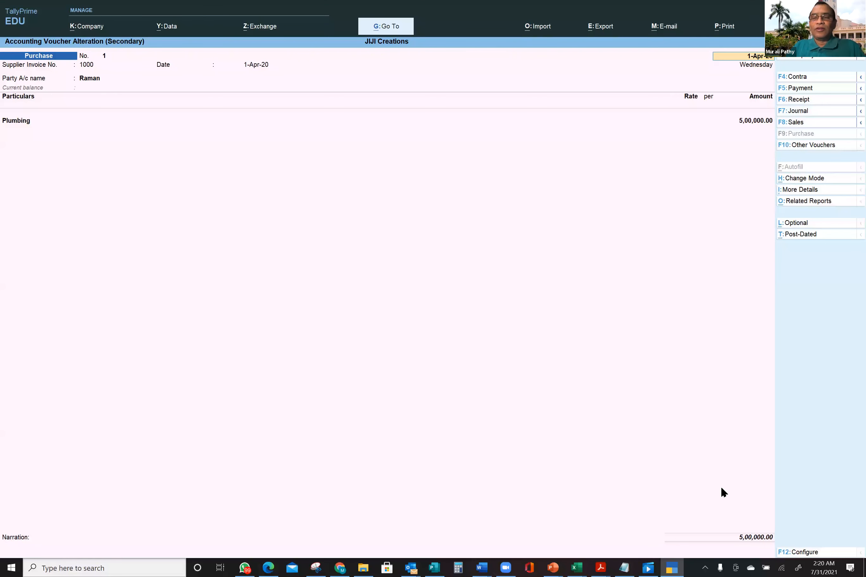
click(748, 124)
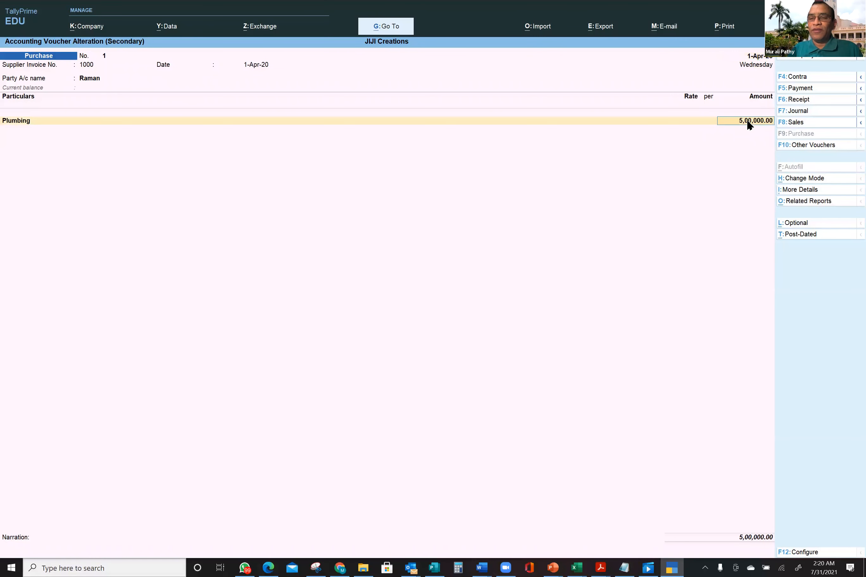
text(5)
key(Return)
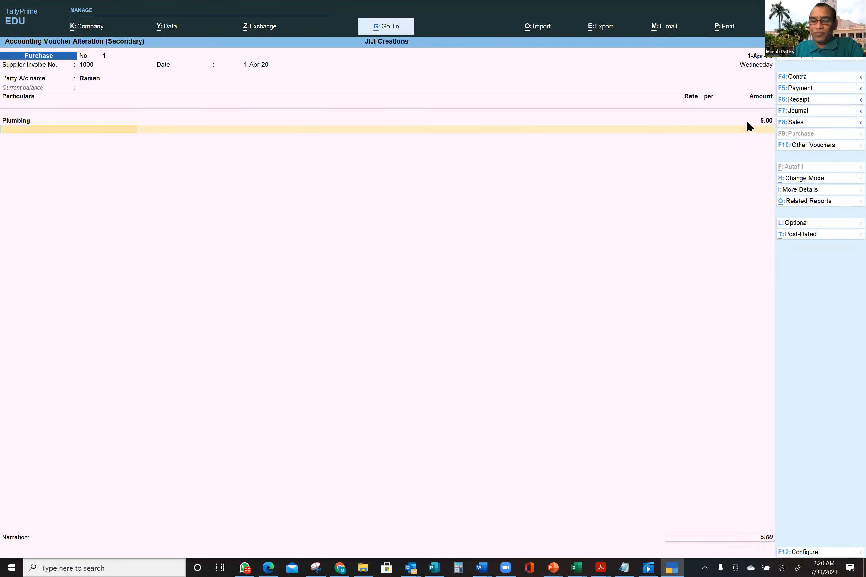
key(Return)
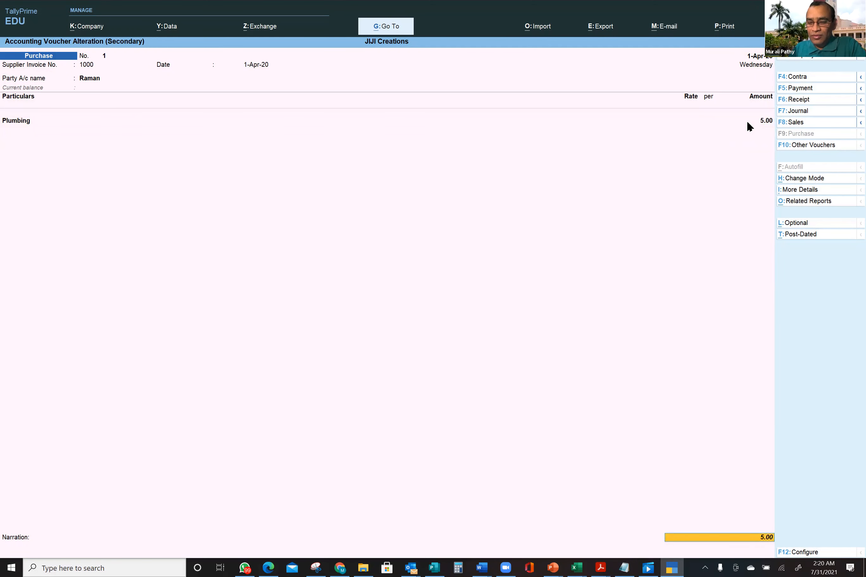
key(Return)
key(Return)
key(Return)
key(Return)
key(Return)
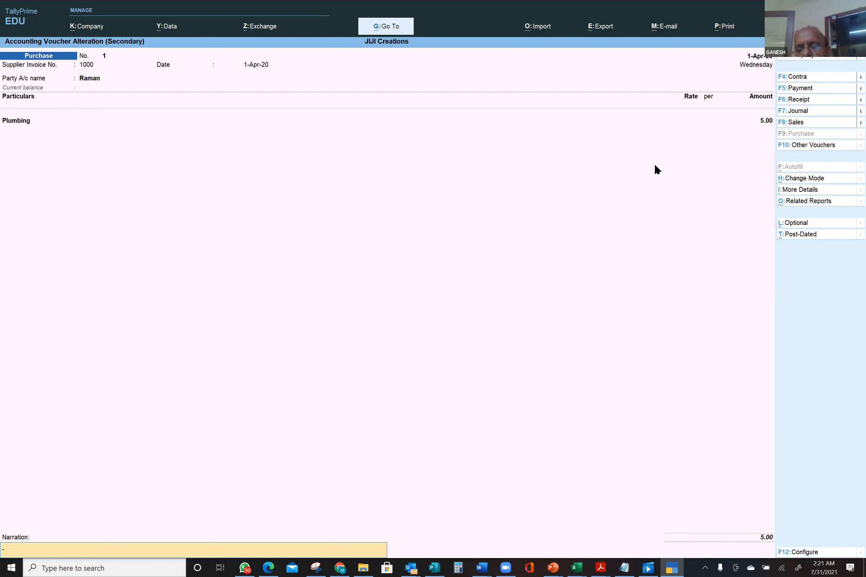
key(BackSpace)
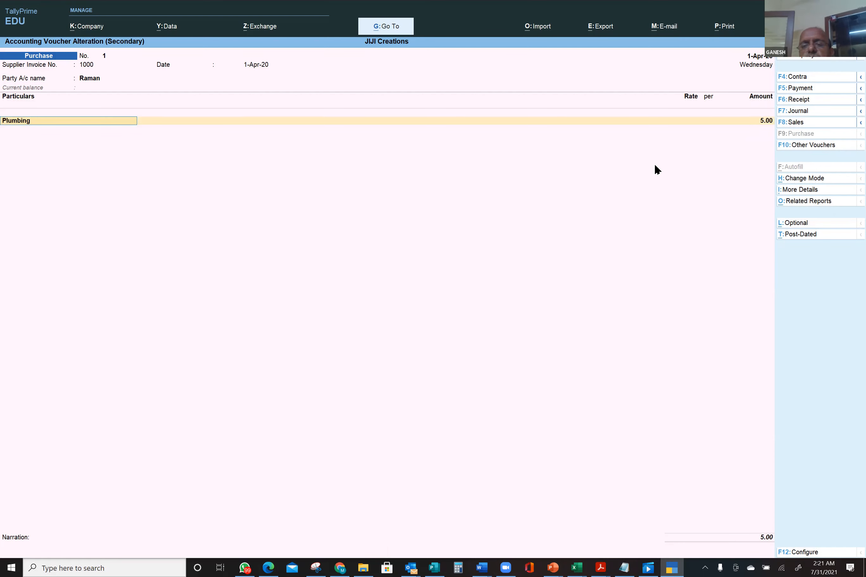
key(ctrl)
key(ctrl+a)
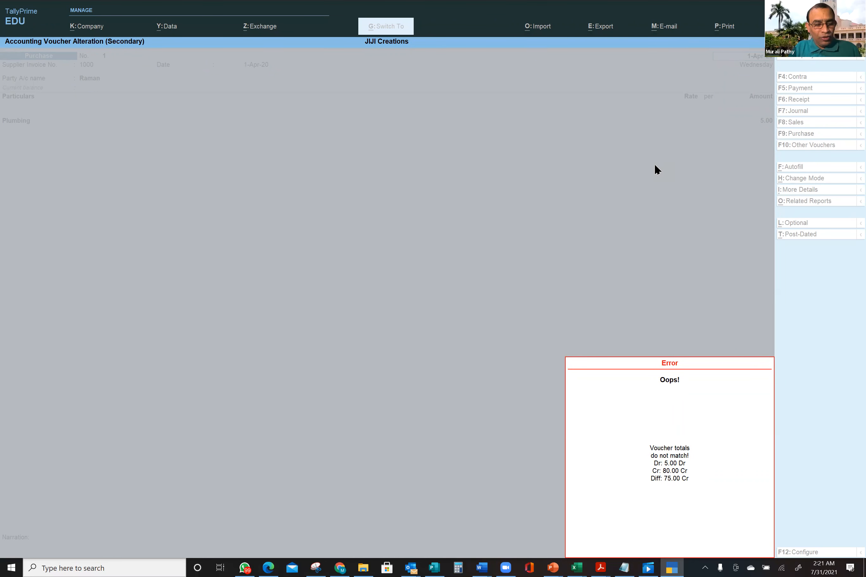
key(ctrl)
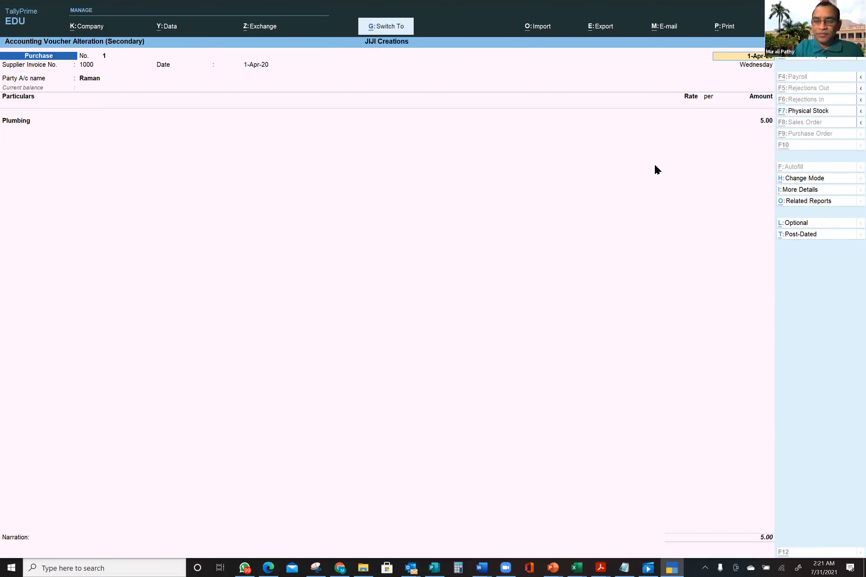
key(ctrl+a)
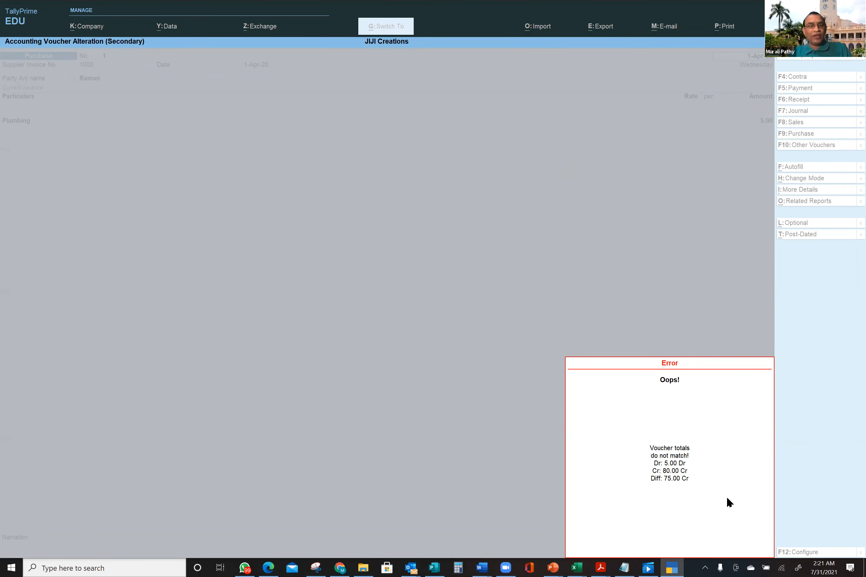
key(Escape)
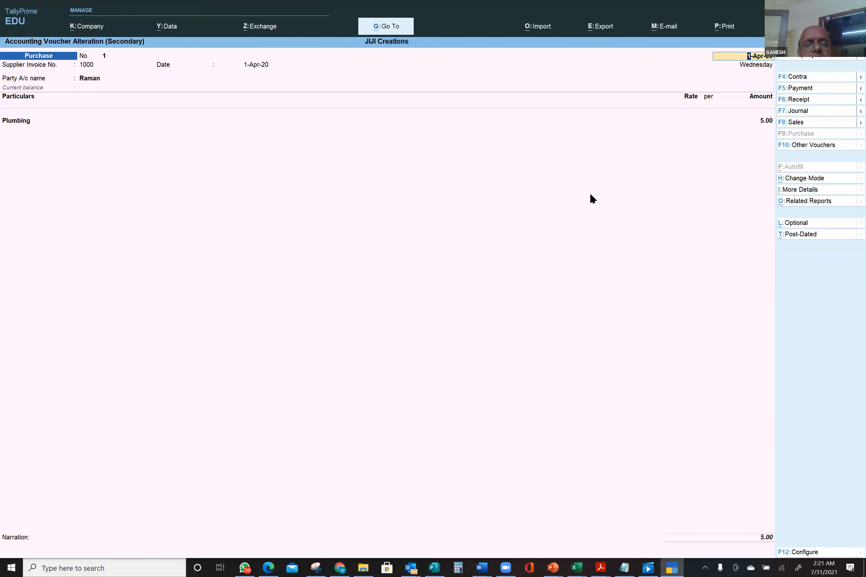
key(ctrl)
key(ctrl+l)
key(ctrl+l)
- Discard the voucher changes and back out to the Direct Expenses summary showing Telphone Charges at 75.00
key(Escape)
key(Escape)
key(y)
key(Escape)
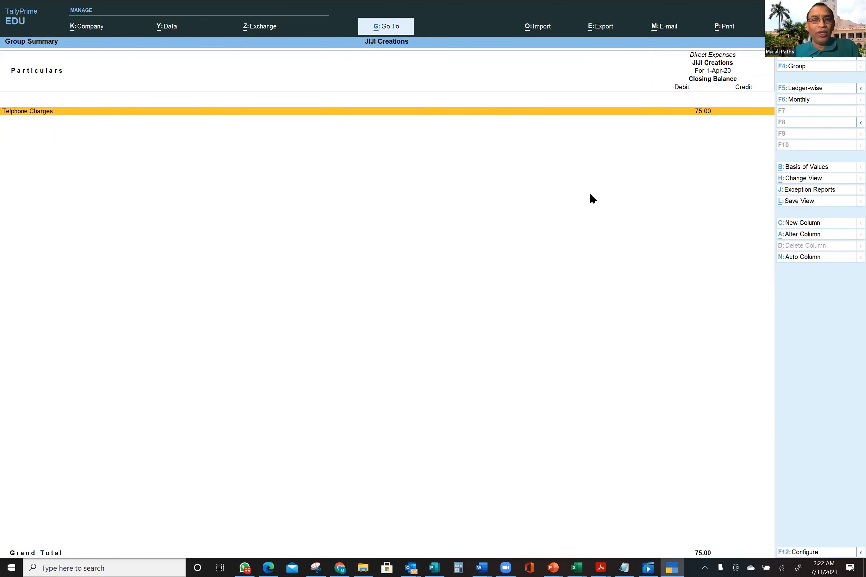
key(alt+Tab)
key(alt+Tab)
key(alt+Tab)
key(alt+Tab)
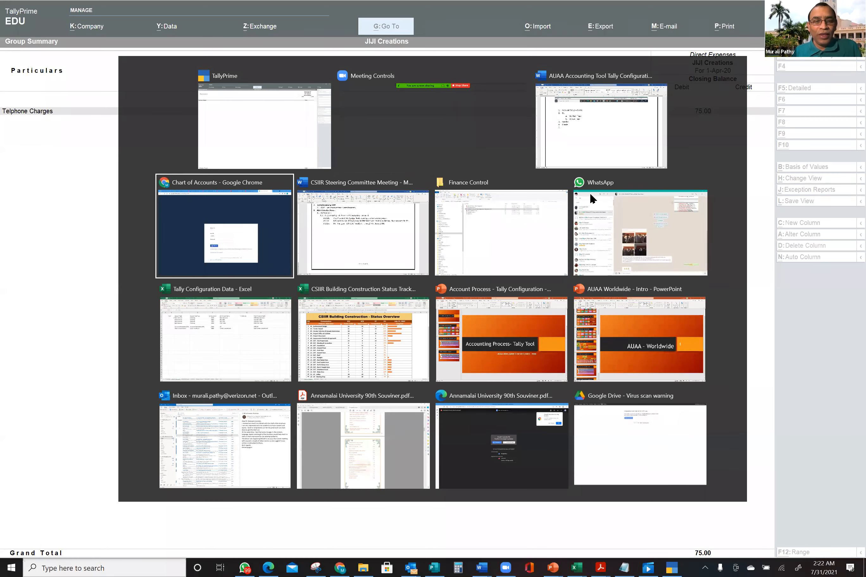
key(alt+Tab)
key(alt+Tab)
key(alt+Tab)
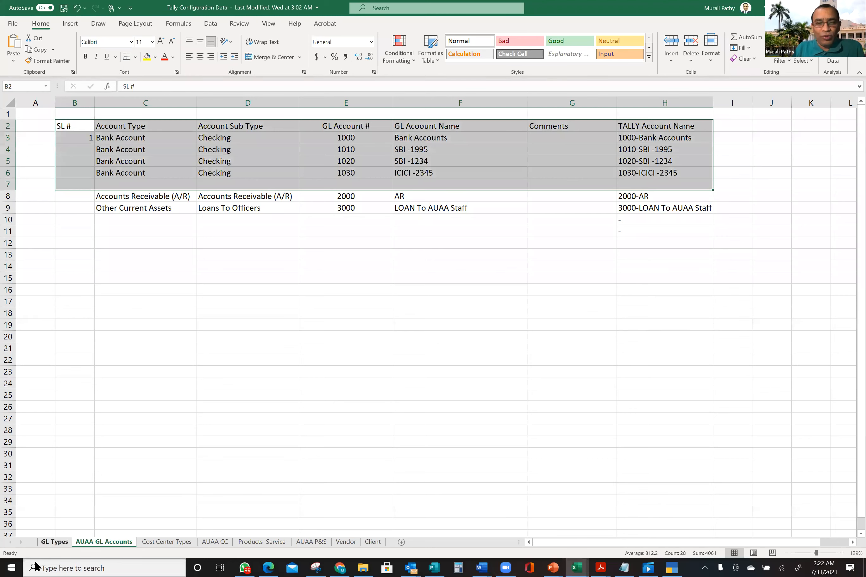
- Review the Bank rows 19–23 and their subtypes, Cash on hand to Savings, on GL Types
click(65, 542)
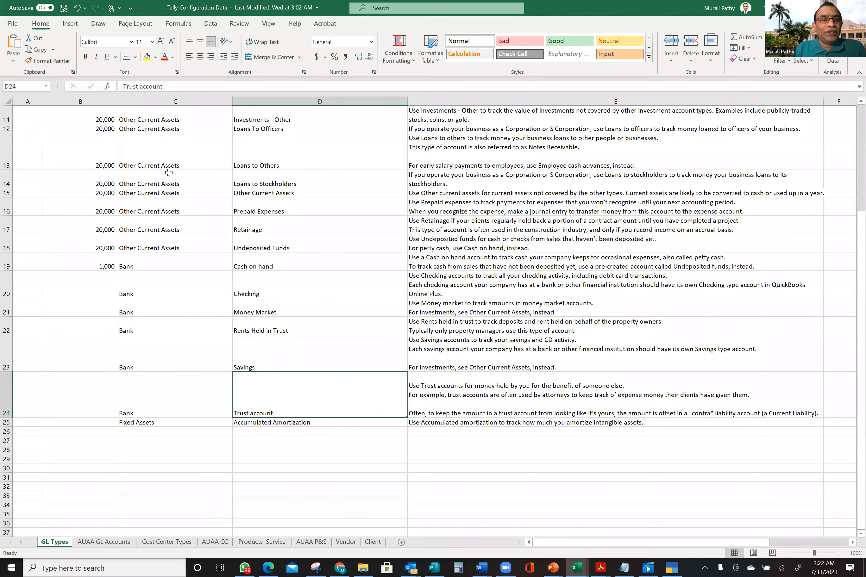
drag(126, 261, 141, 357)
drag(291, 266, 296, 359)
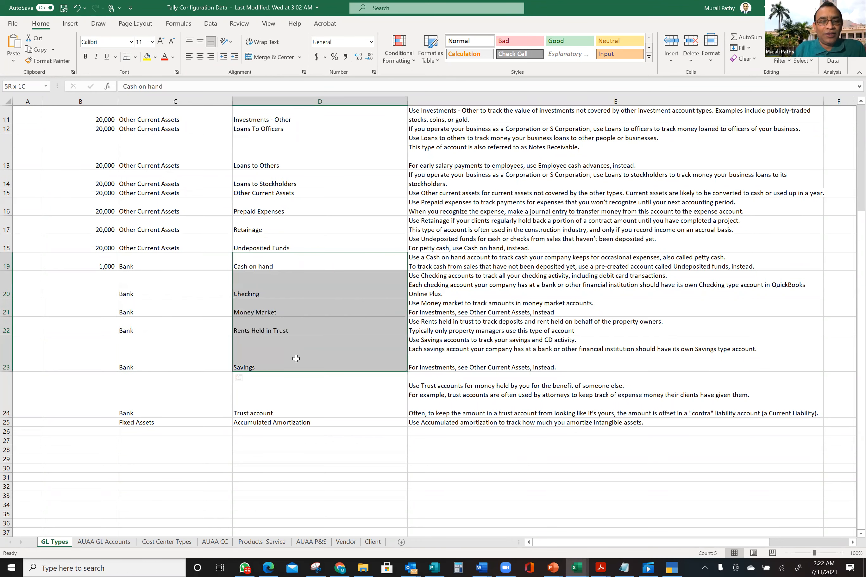
click(140, 293)
drag(159, 291, 282, 279)
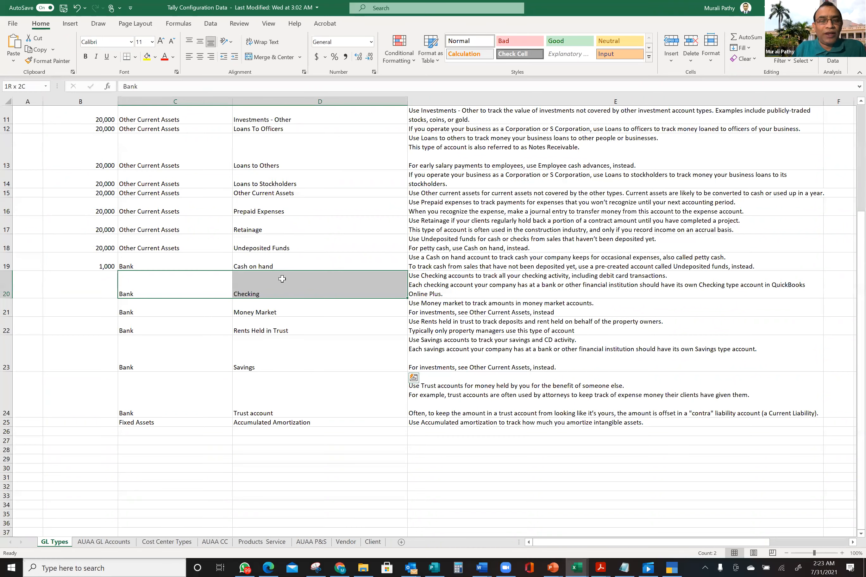
- Go to the AUAA GL Accounts sheet and select the SBI and ICICI account names
click(120, 542)
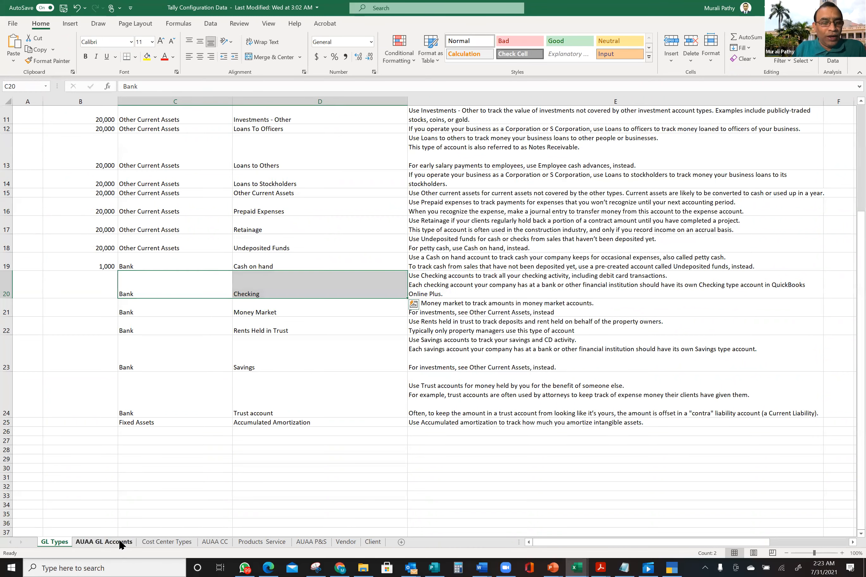
drag(175, 137, 209, 137)
drag(411, 146, 418, 173)
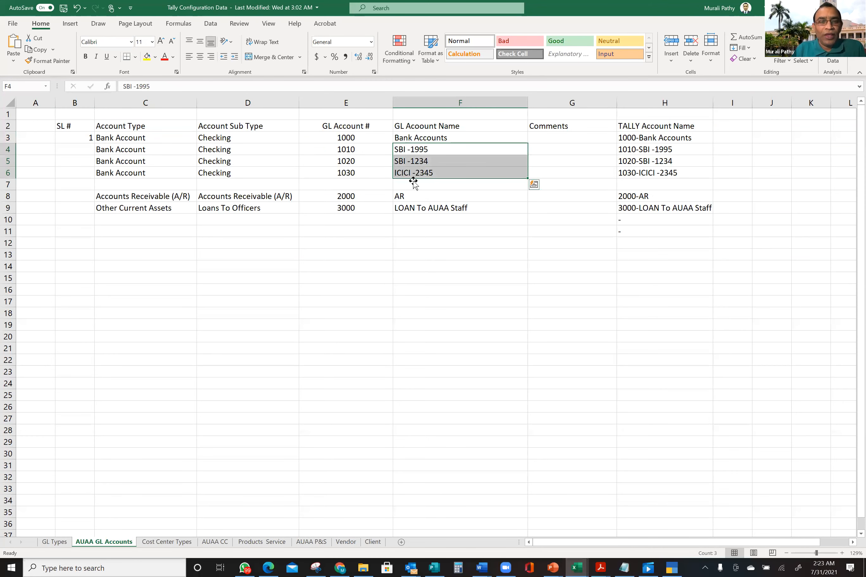
- Enter 'Group' in C1 and fill header row 1 yellow across the table
click(135, 116)
text(Group)
key(Tab)
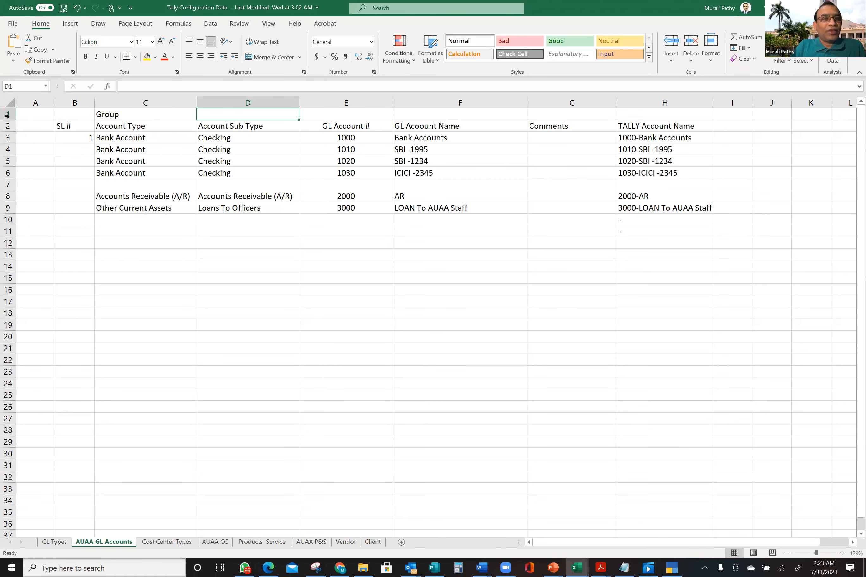
drag(71, 114, 637, 116)
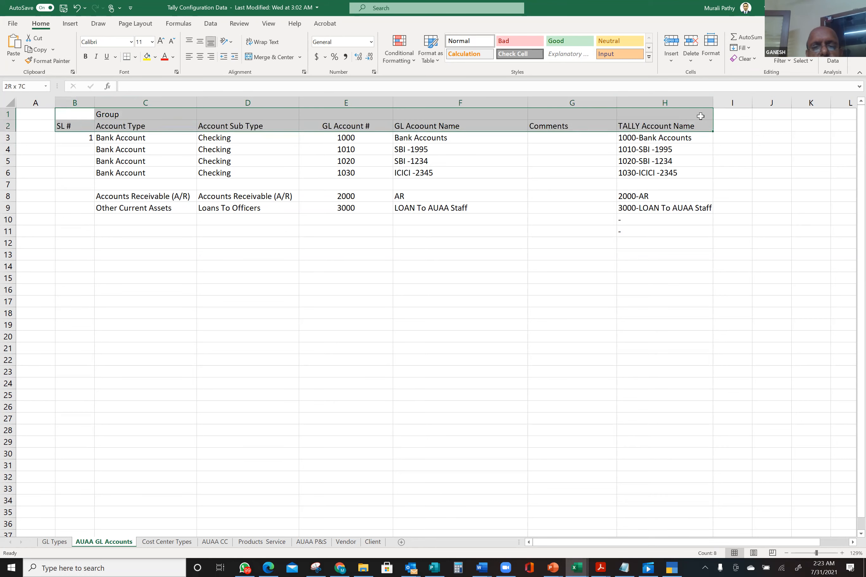
click(148, 57)
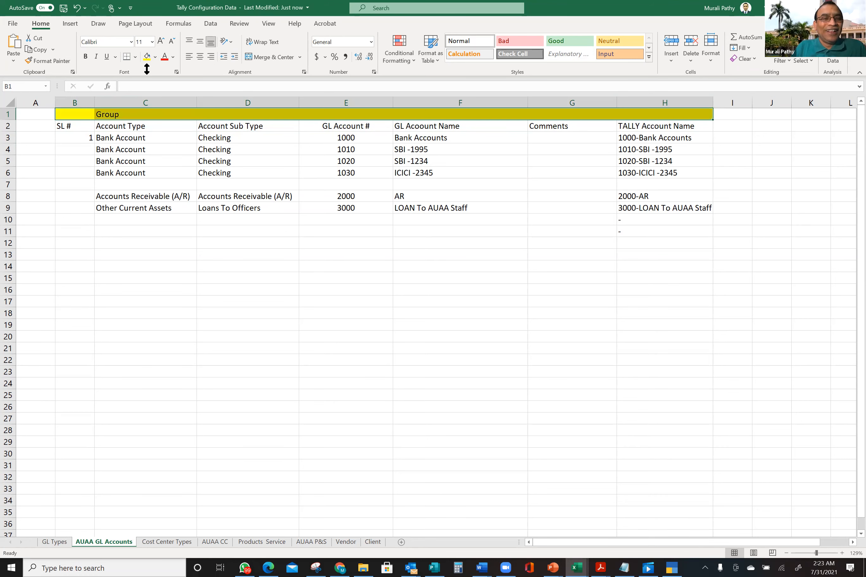
- Label B1 'Tally' and D1 'Sub Group', correcting the stray bracket typo
click(160, 112)
click(76, 111)
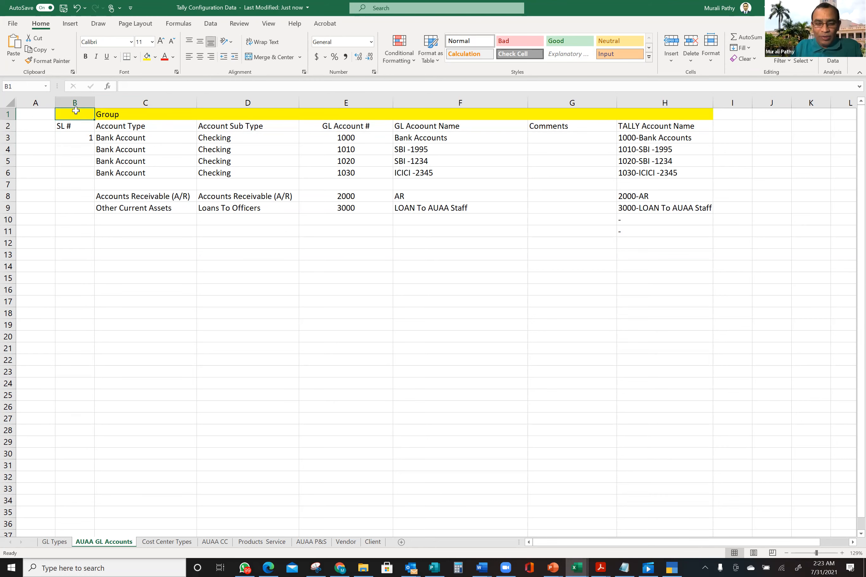
text(Tally)
key(Tab)
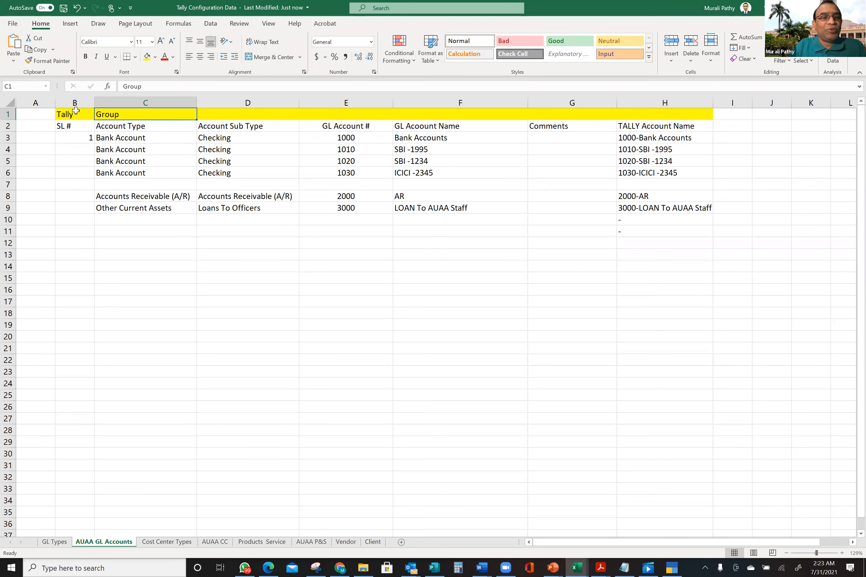
key(Tab)
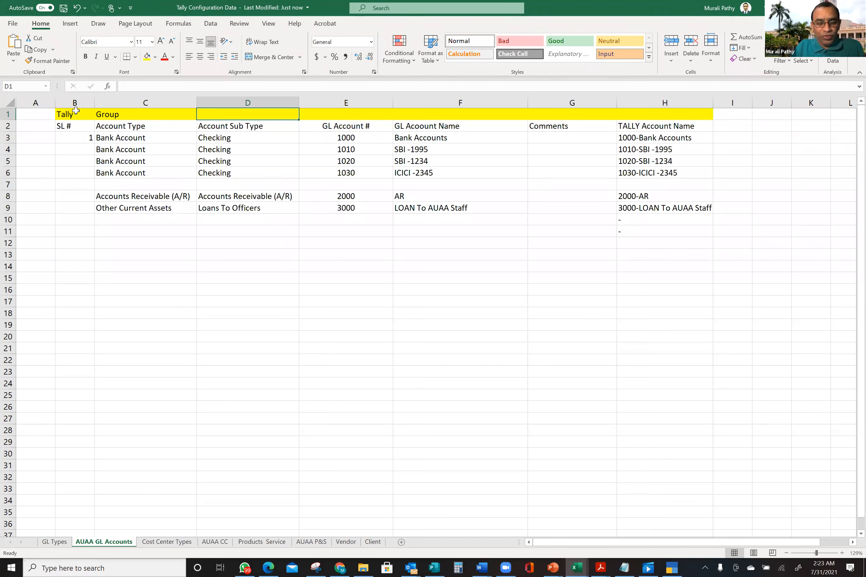
text(Sub Grou[)
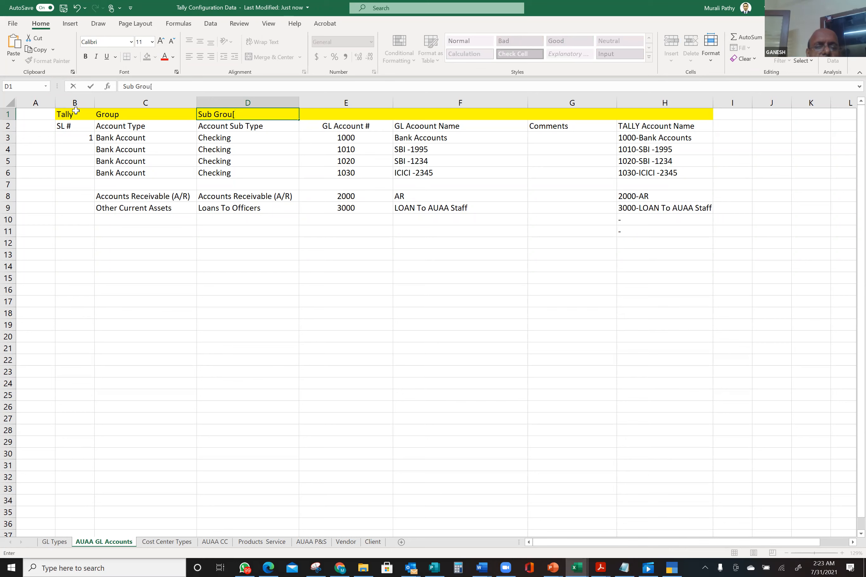
key(Tab)
key(Left)
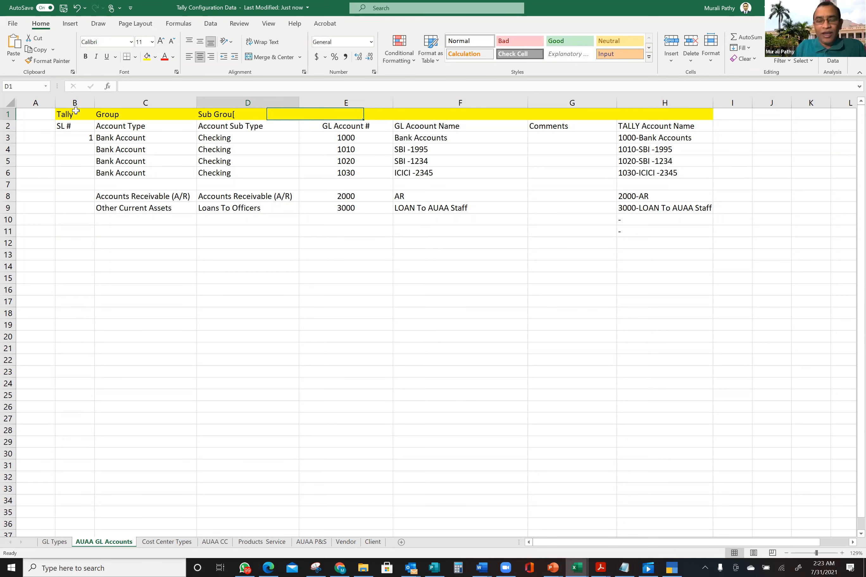
click(164, 86)
key(BackSpace)
text(p)
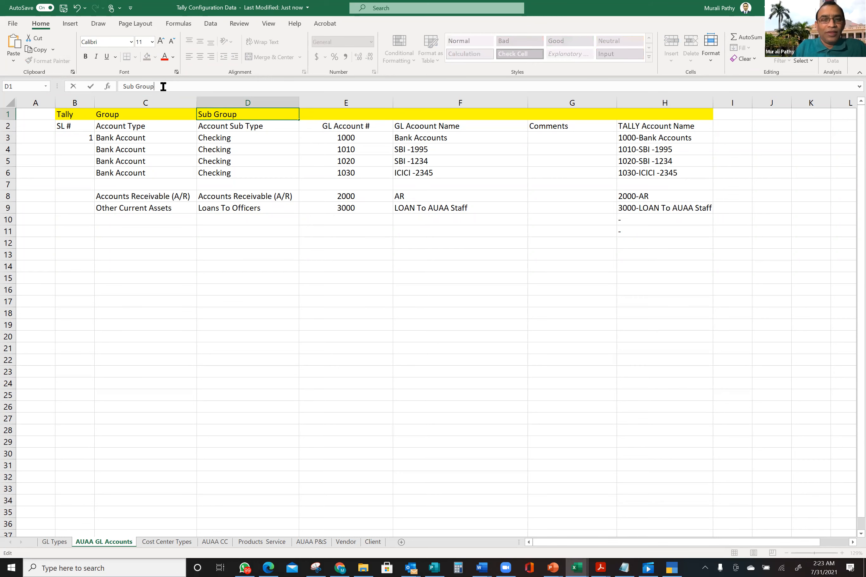
key(Tab)
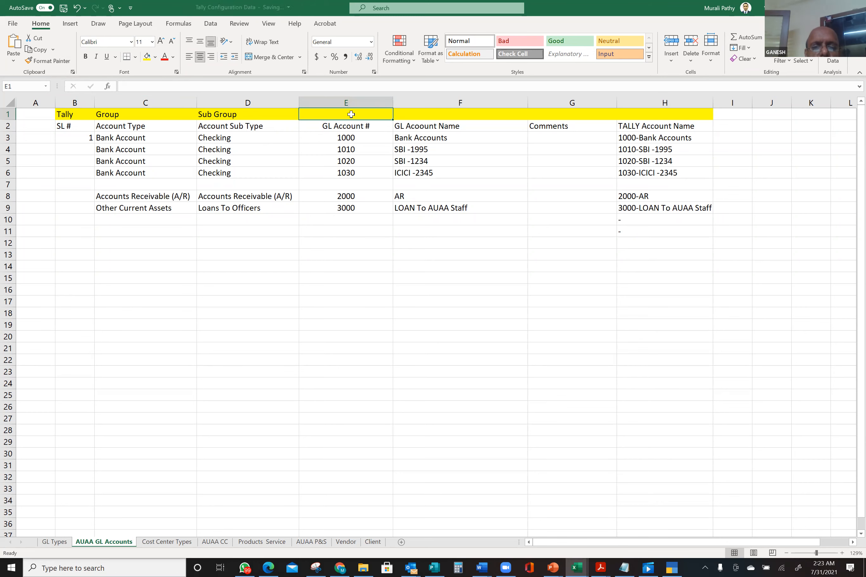
drag(240, 137, 231, 148)
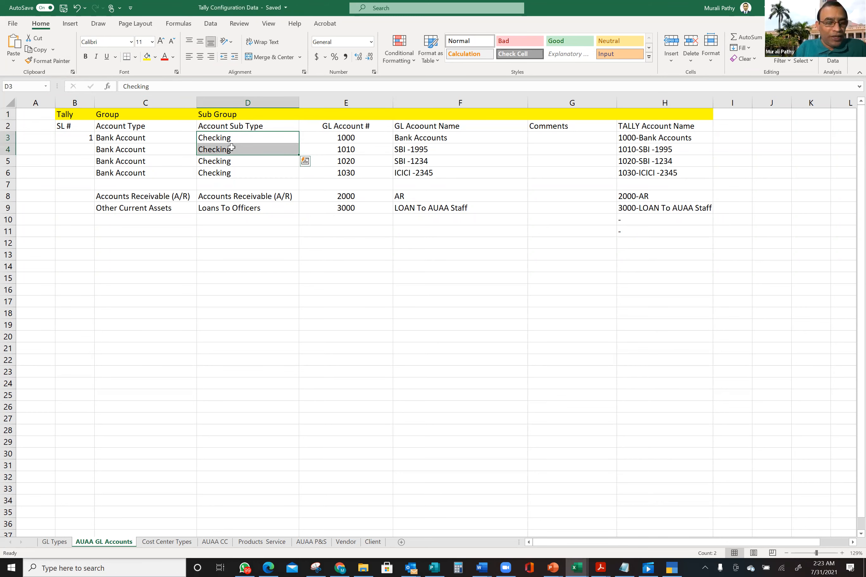
- Review the Bank subtype pairs Cash on hand and Checking on the GL Types sheet
click(56, 542)
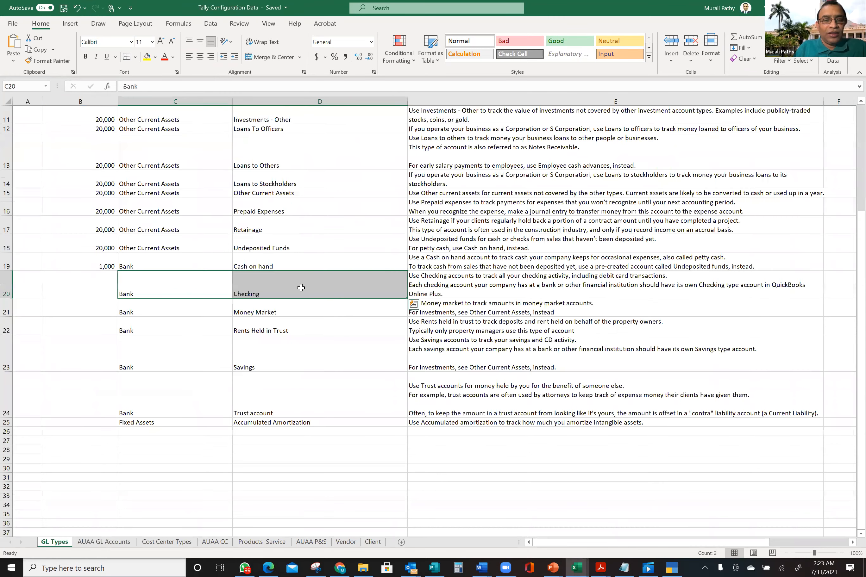
drag(283, 263, 295, 354)
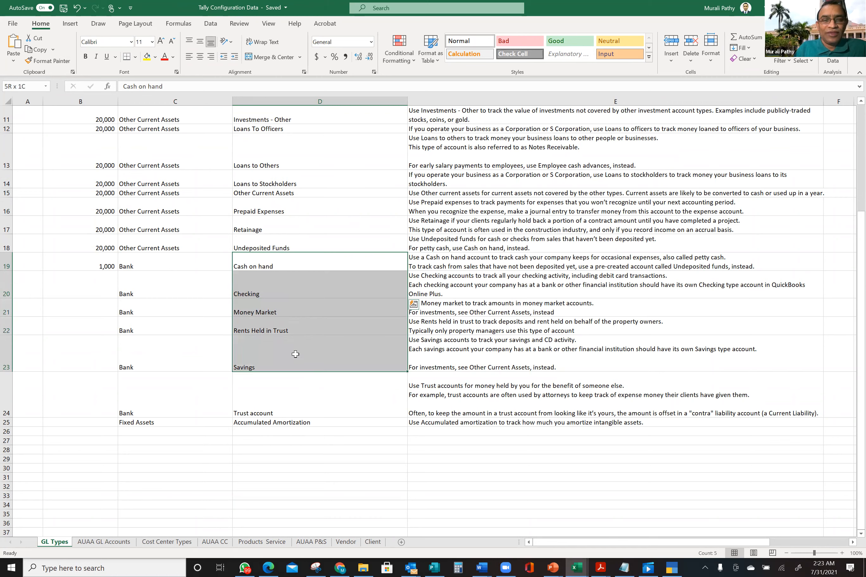
drag(295, 354, 295, 354)
drag(261, 293, 143, 295)
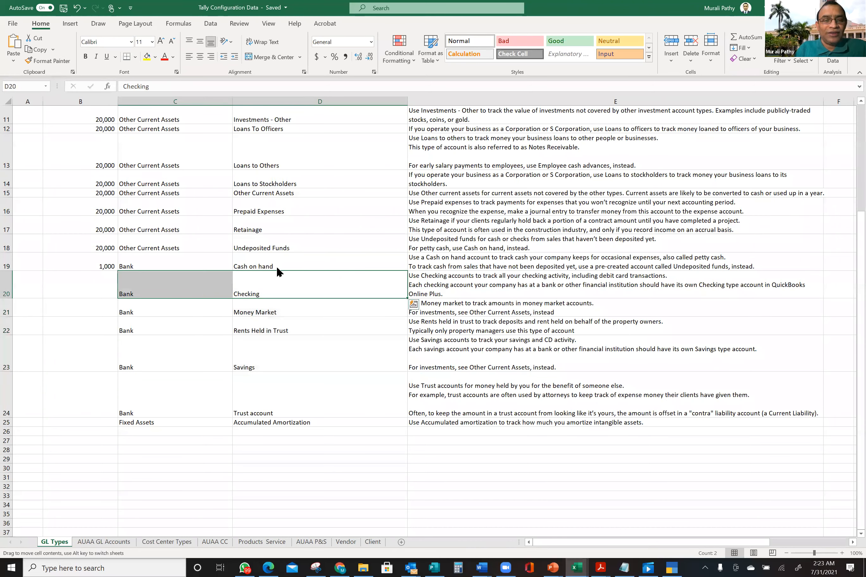
drag(284, 263, 175, 266)
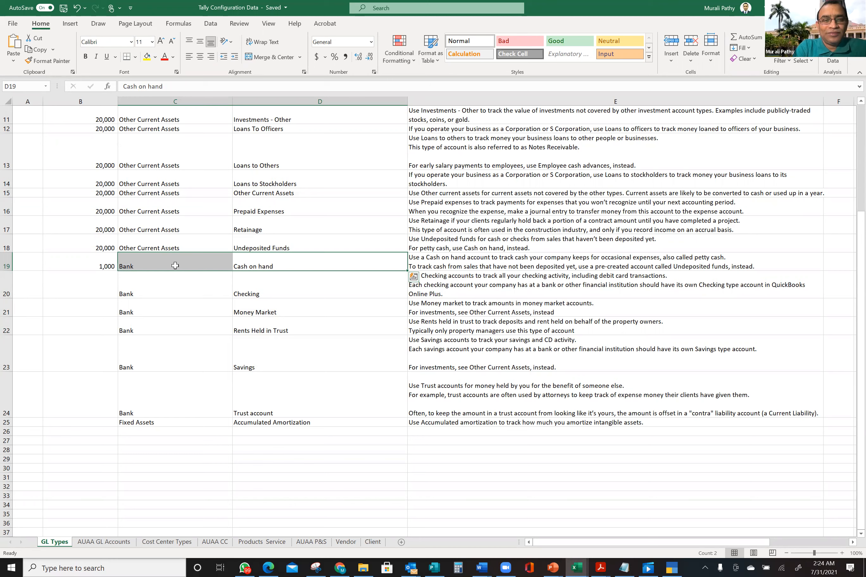
click(292, 293)
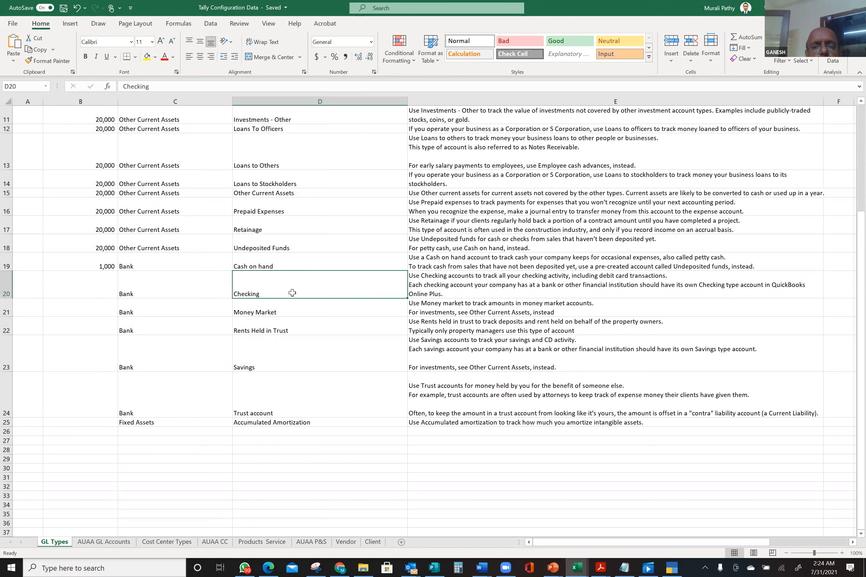
- Glance at TallyPrime, then return to Excel's AUAA GL Accounts sheet
key(alt)
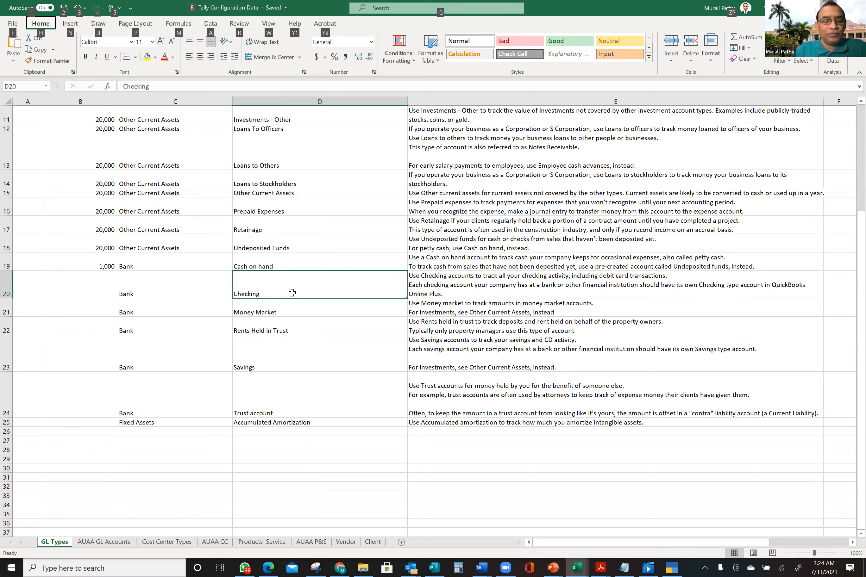
key(alt+Tab)
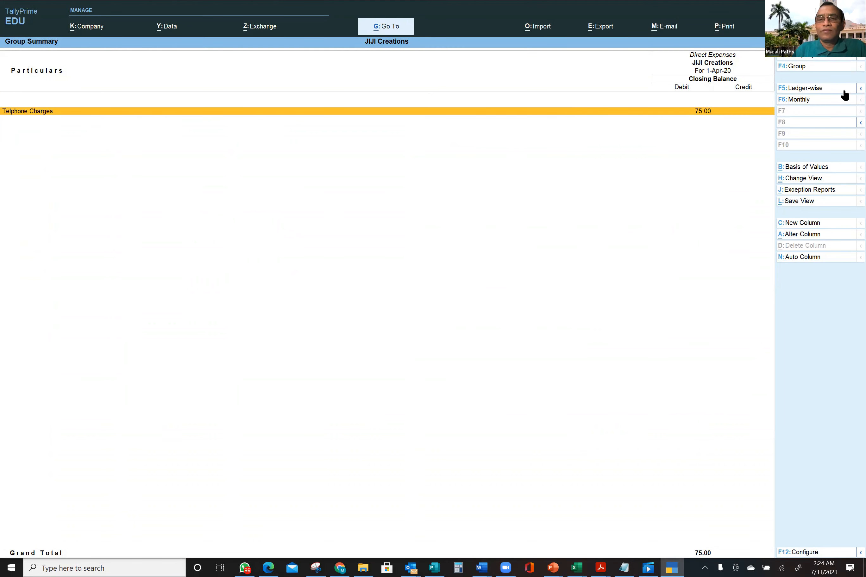
key(alt+Tab)
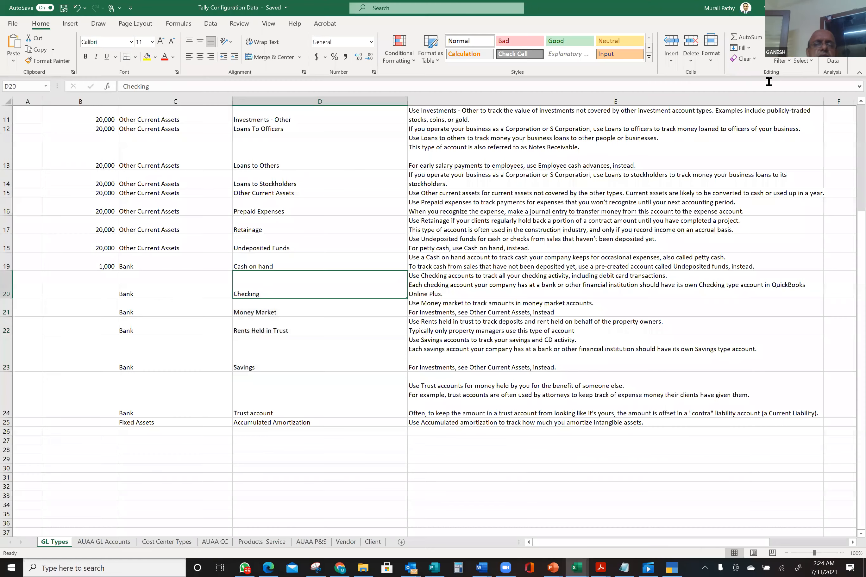
click(111, 546)
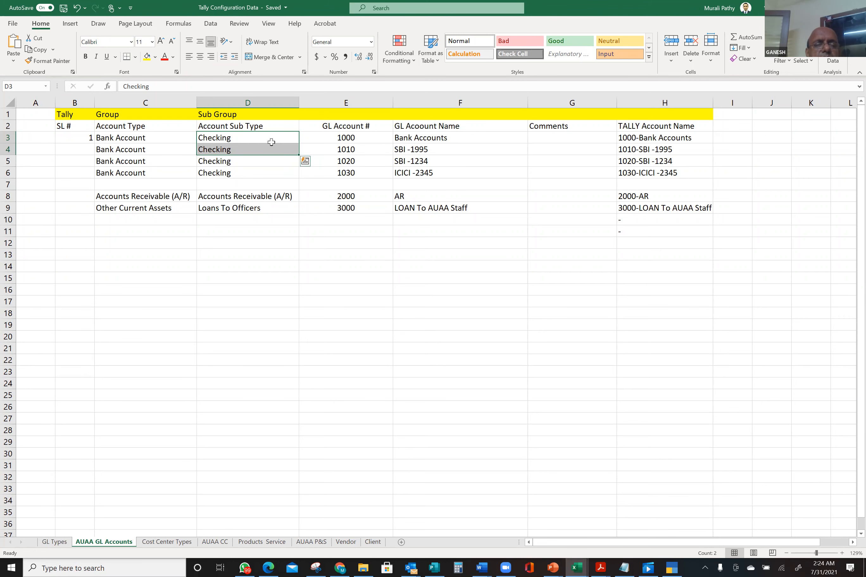
- Relabel D1 as 'Ledger' and mark the bank account names F3 to F6
click(237, 112)
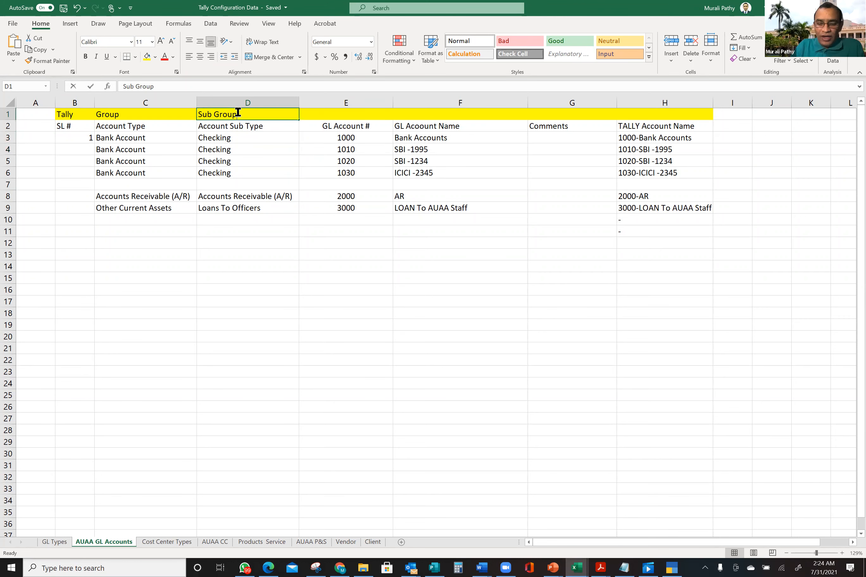
text(Ledger)
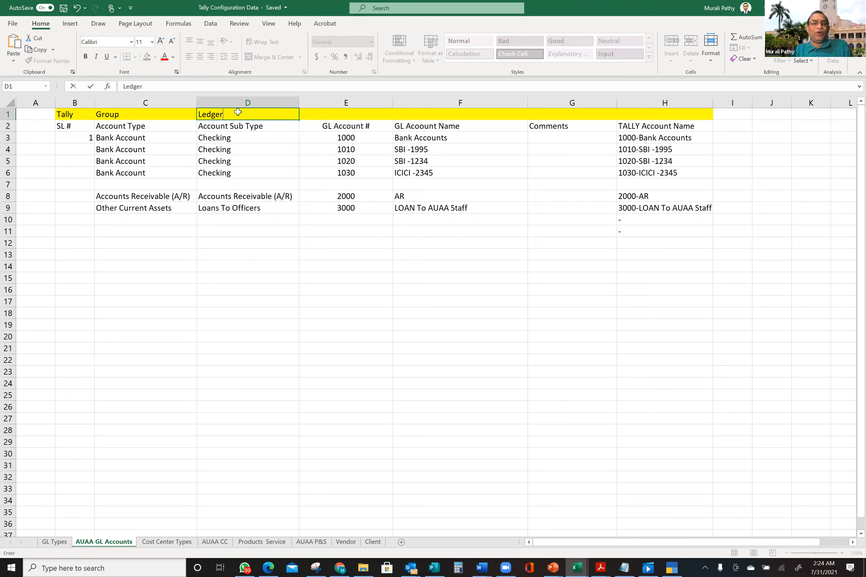
key(Tab)
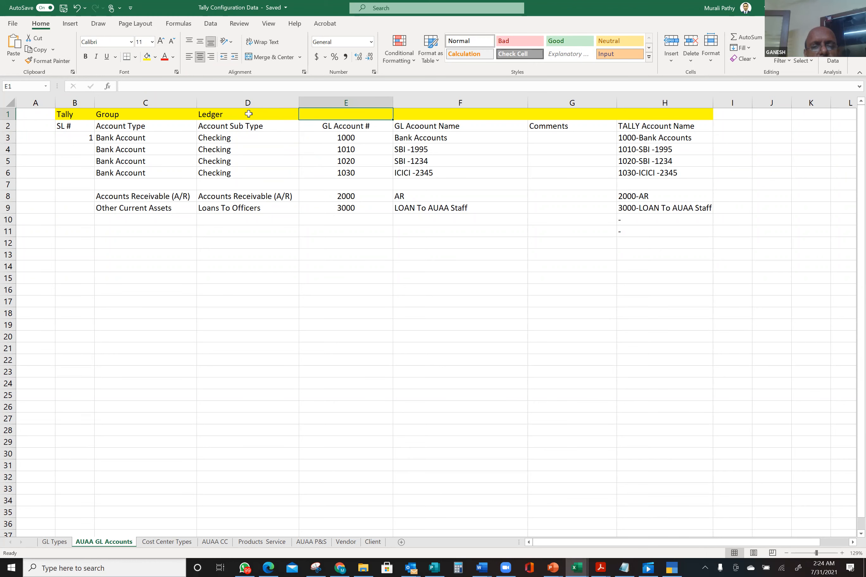
click(435, 139)
click(231, 148)
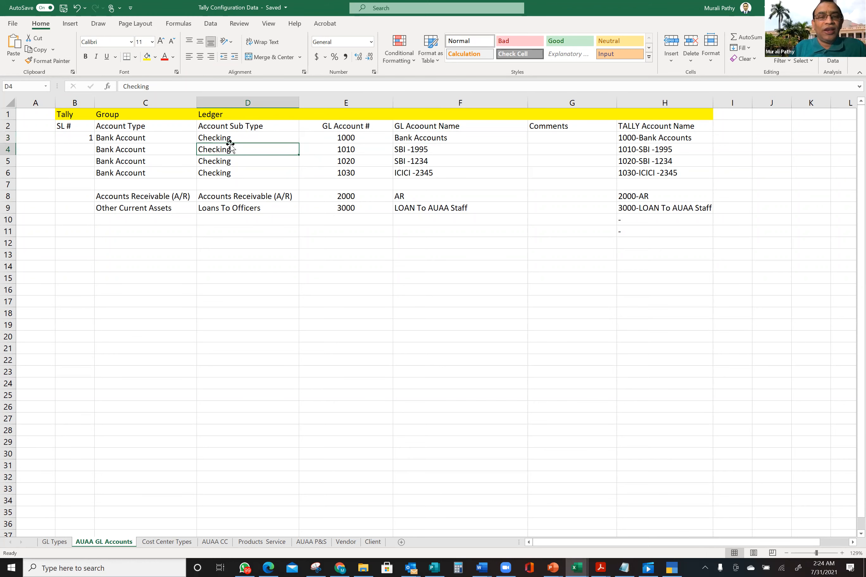
drag(435, 137, 441, 170)
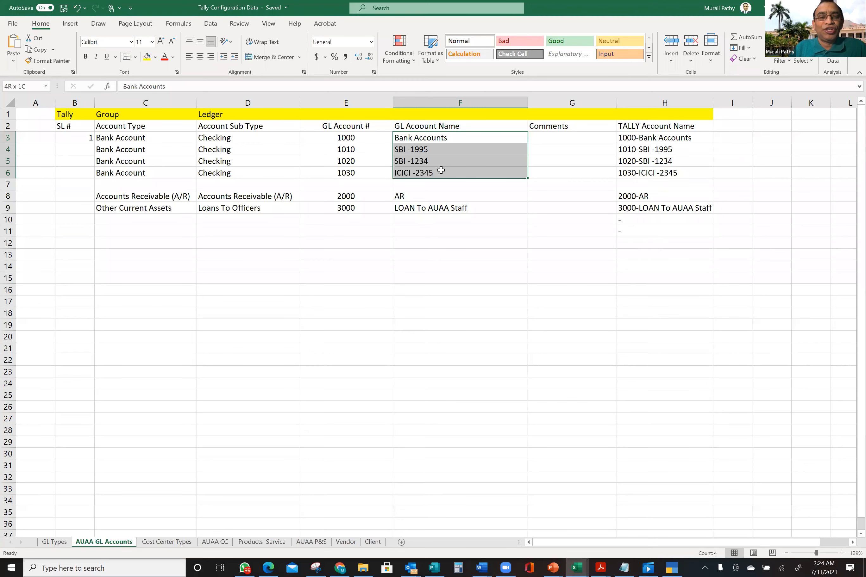
- Select the yellow header row and the SBI -1995 row, then switch to TallyPrime
click(427, 111)
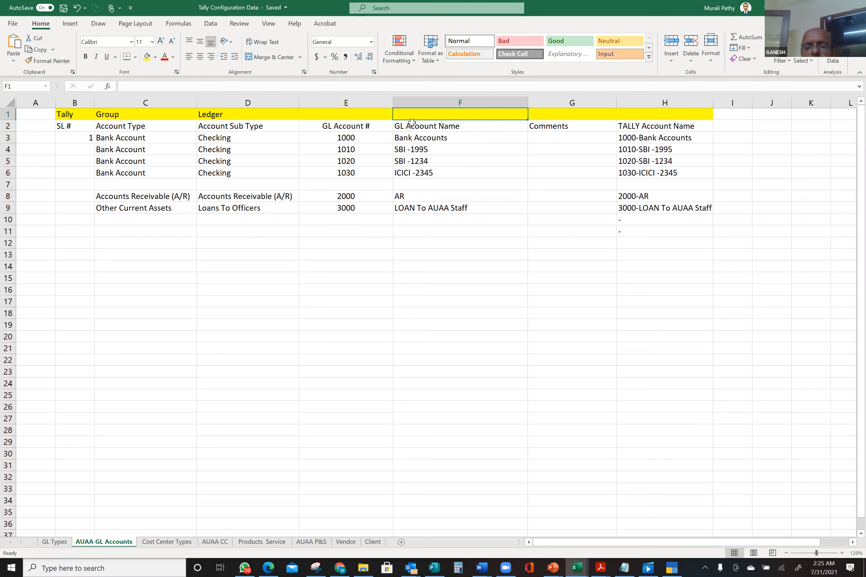
drag(72, 114, 692, 112)
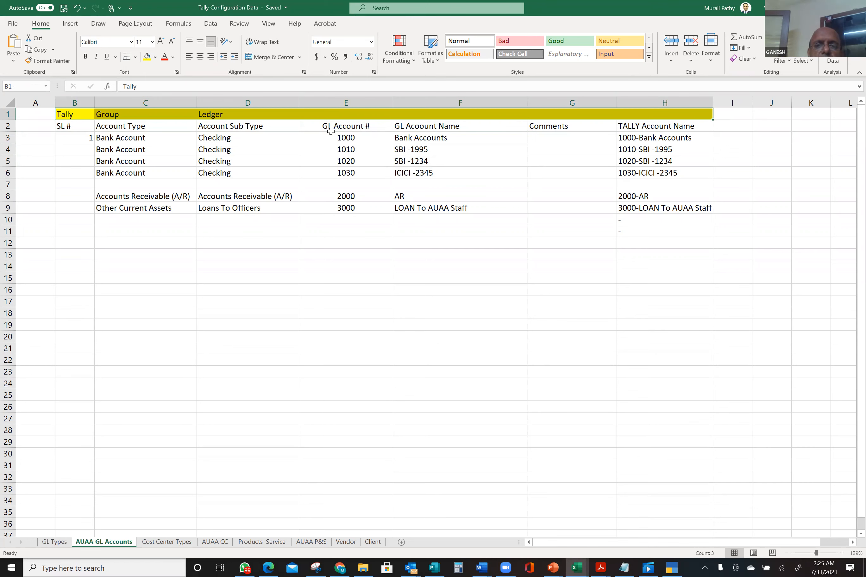
click(434, 148)
mouse_move(422, 148)
mouse_down()
mouse_move(658, 149)
mouse_move(436, 145)
mouse_up()
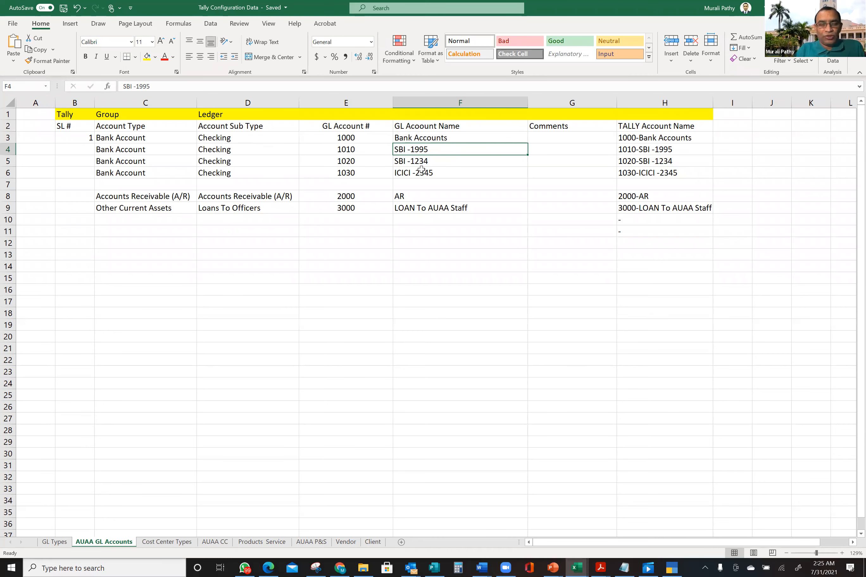
key(alt+Tab)
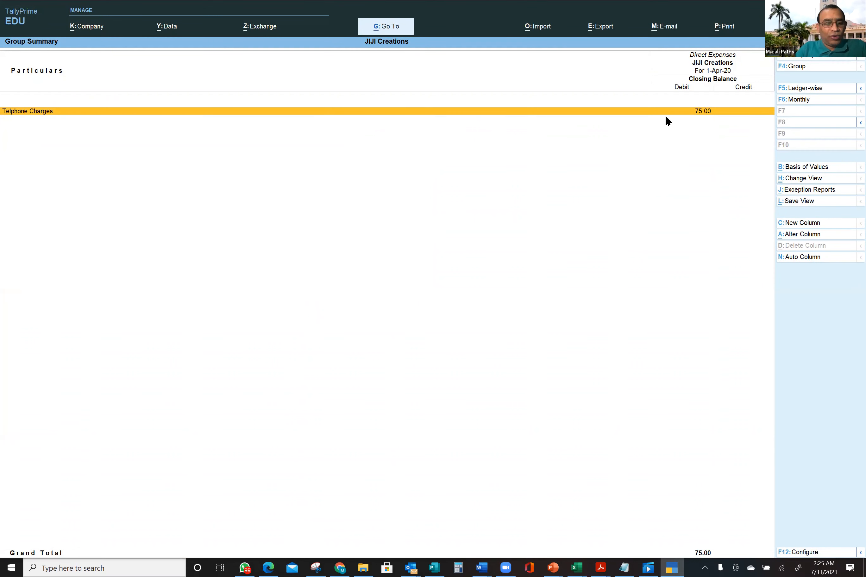
- Return to Gateway of Tally and open the SBI ledger through Alter > Ledger
key(Escape)
key(Escape)
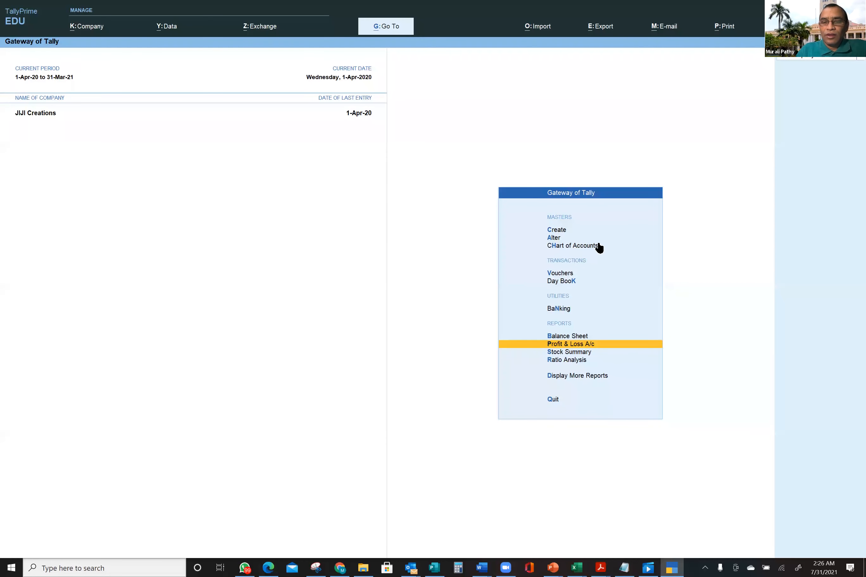
click(555, 239)
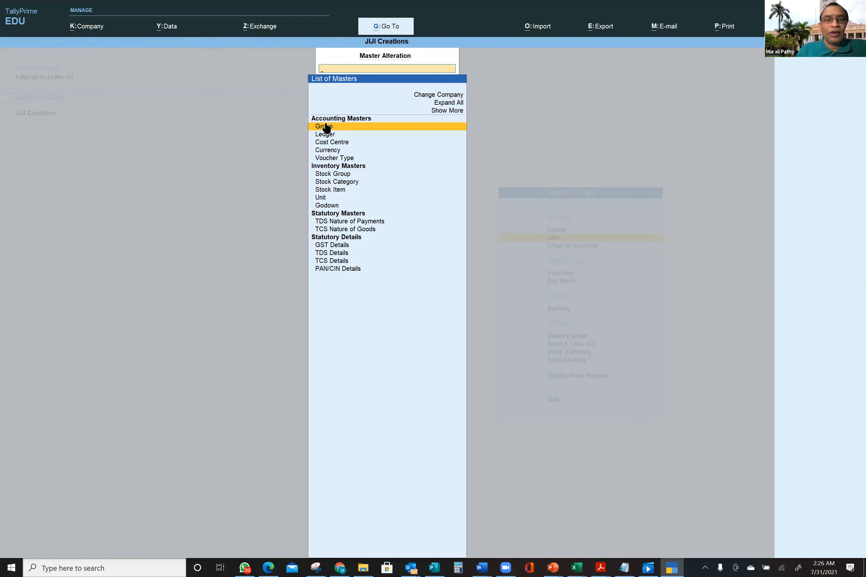
click(328, 135)
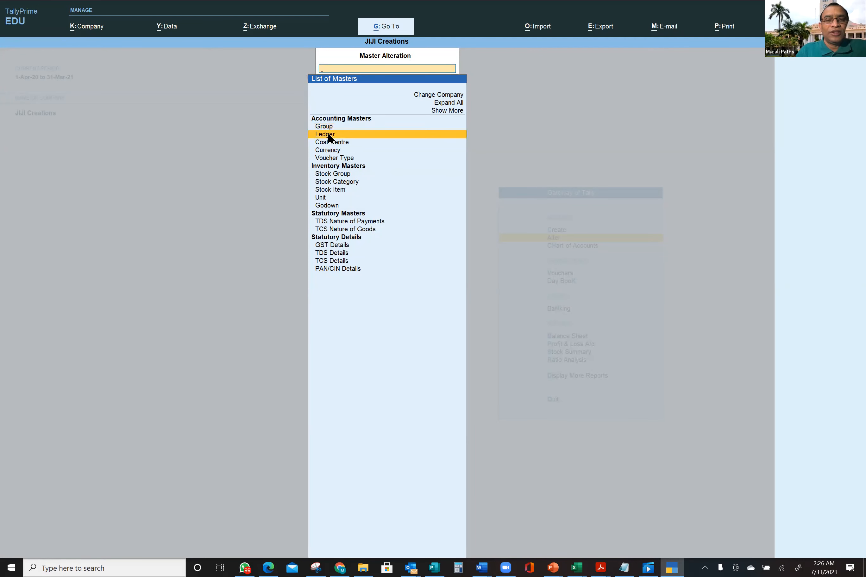
click(328, 136)
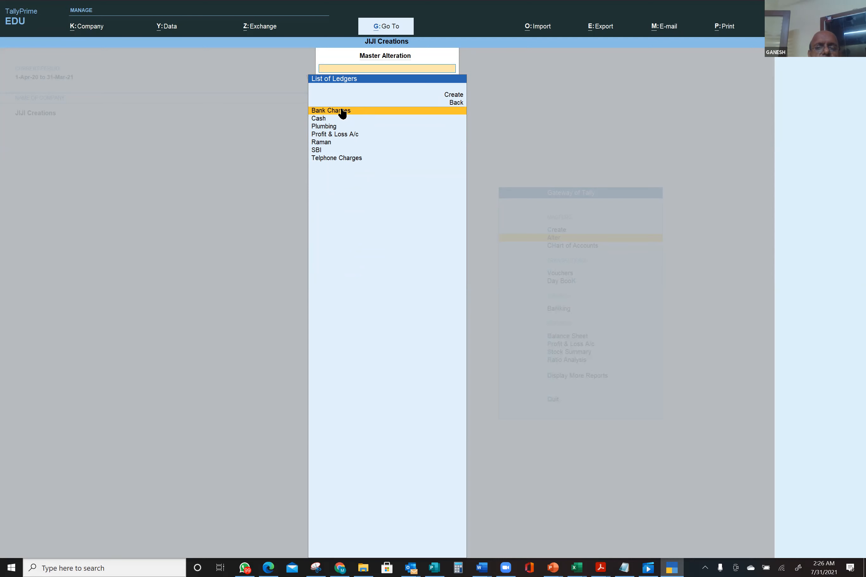
click(318, 150)
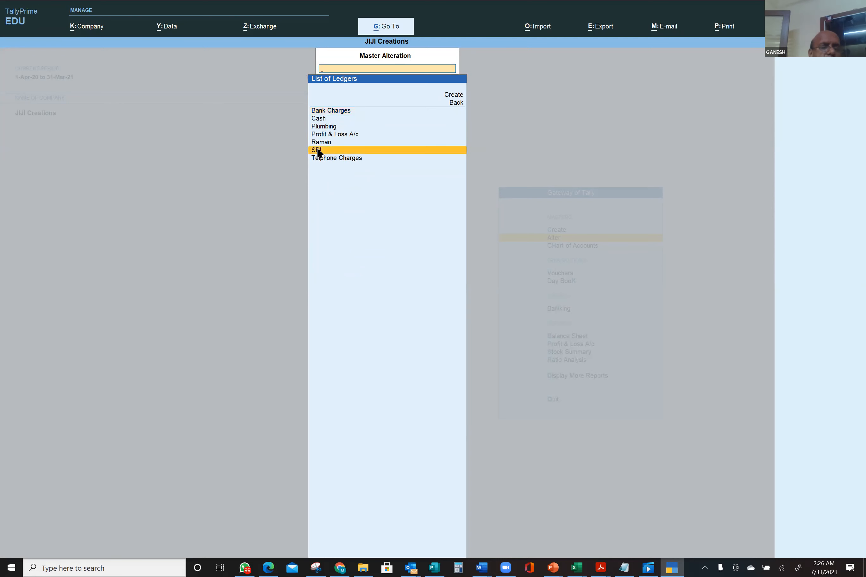
click(318, 150)
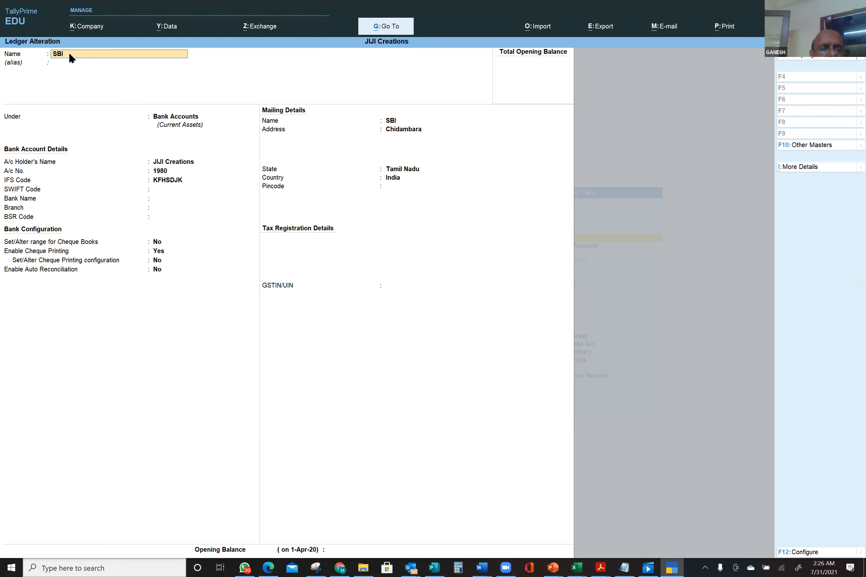
- Enter 'Ledger' in F1 above the GL Account Name column
key(alt+Tab)
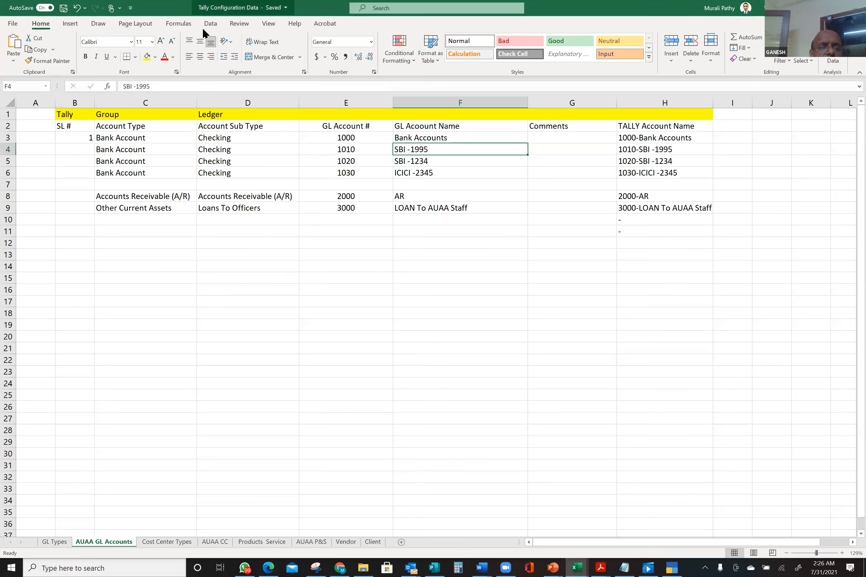
click(415, 113)
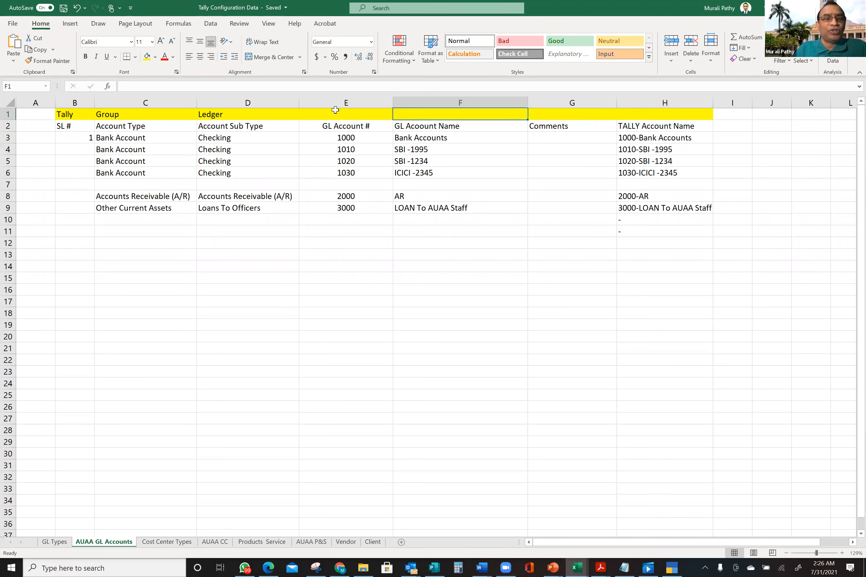
text(Led)
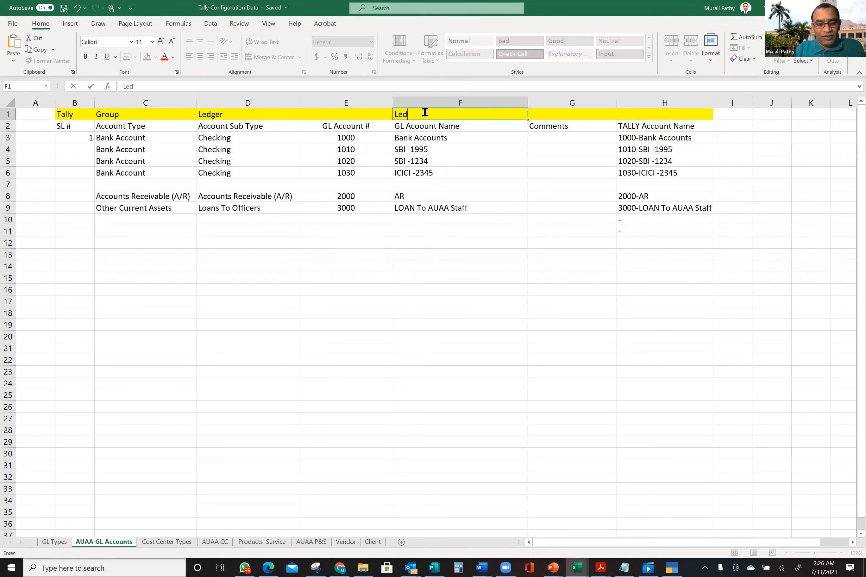
text(ger)
key(Return)
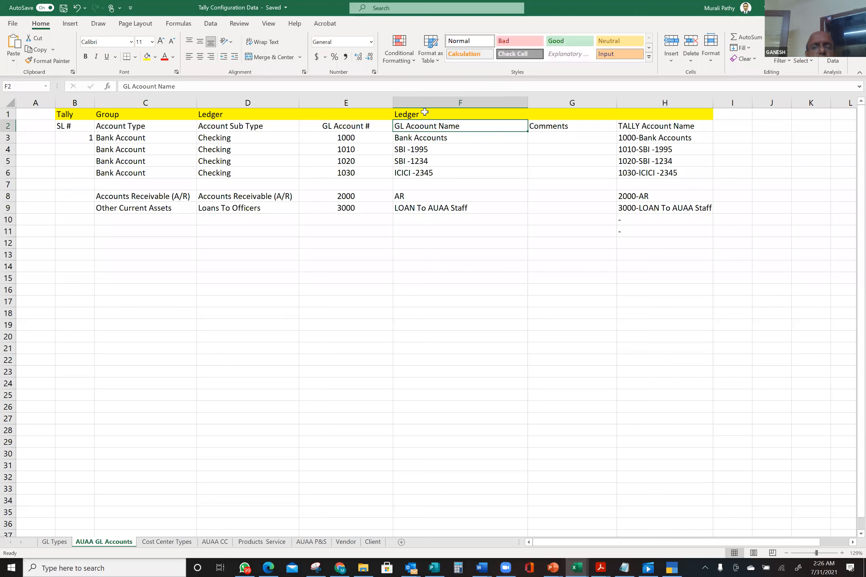
drag(431, 151, 430, 172)
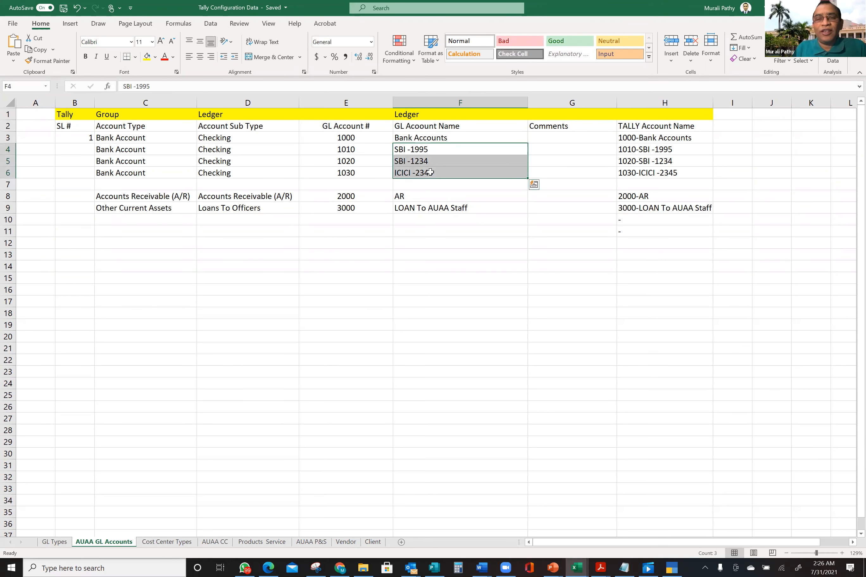
- Clear the old Ledger heading from D1 and cross-check the SBI ledger in TallyPrime
click(232, 115)
key(Delete)
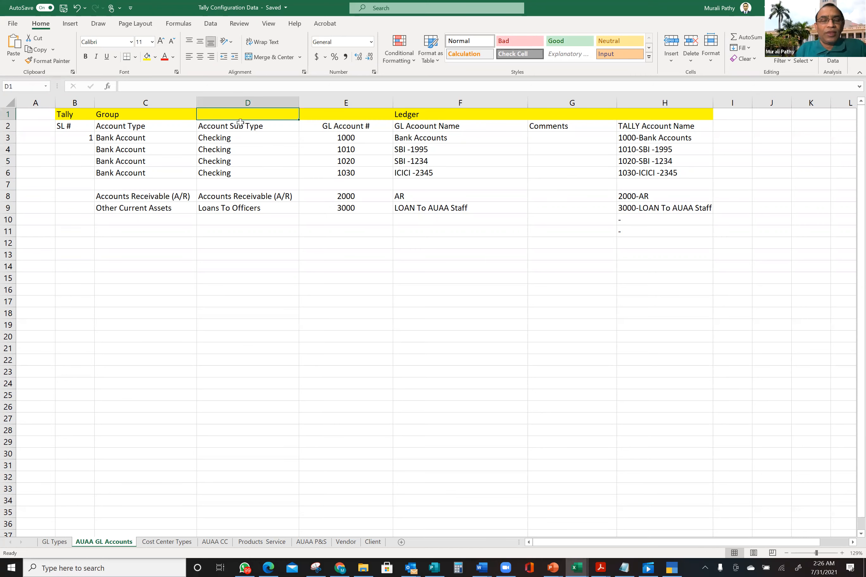
key(alt+Tab)
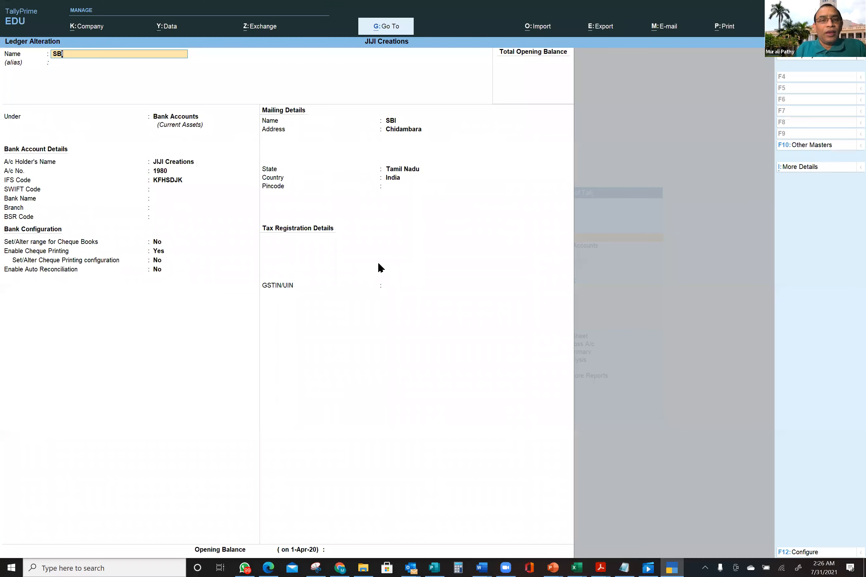
key(alt+Tab)
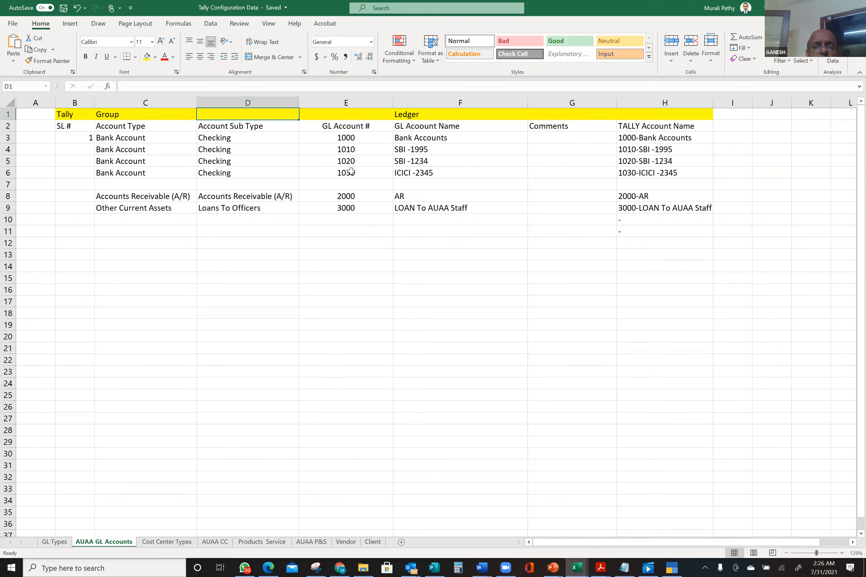
click(444, 137)
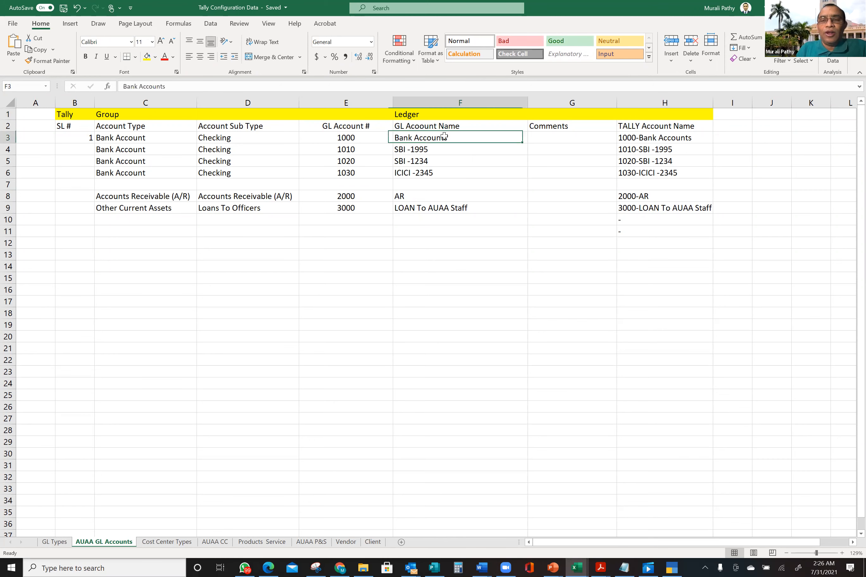
- Select the SBI account names, check the SBI ledger in TallyPrime, then return to Excel
shift+click(444, 157)
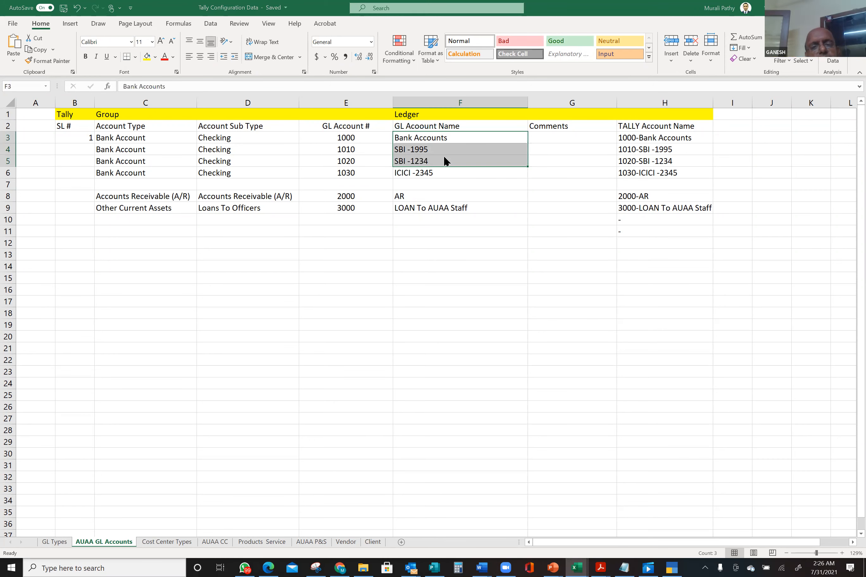
key(alt+Tab)
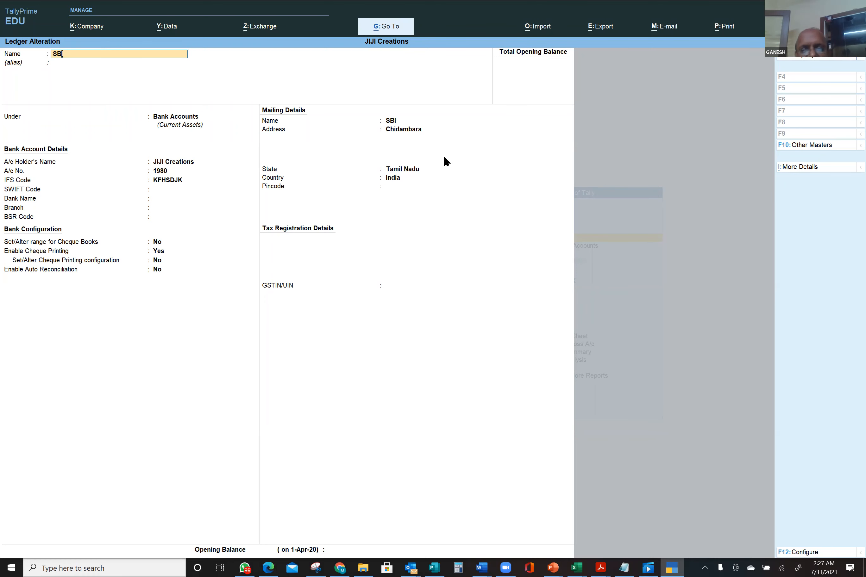
key(alt+Tab)
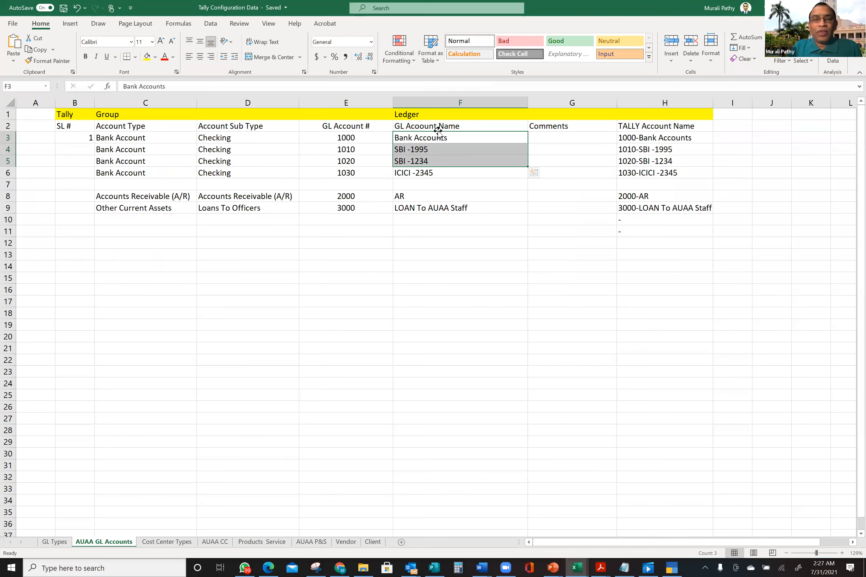
drag(446, 126, 448, 209)
drag(137, 127, 144, 206)
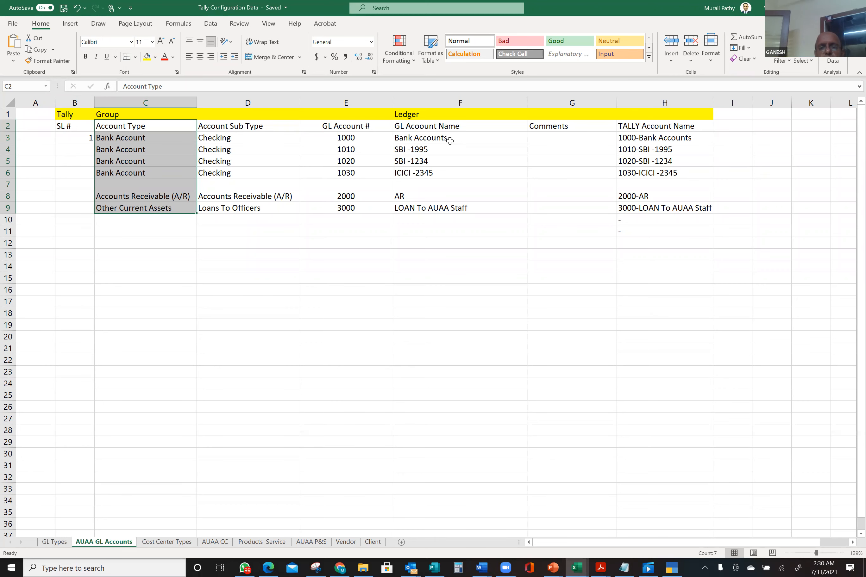
- Exit the SBI ledger alteration to Gateway of Tally and open Chart of Accounts > Groups
key(alt+Tab)
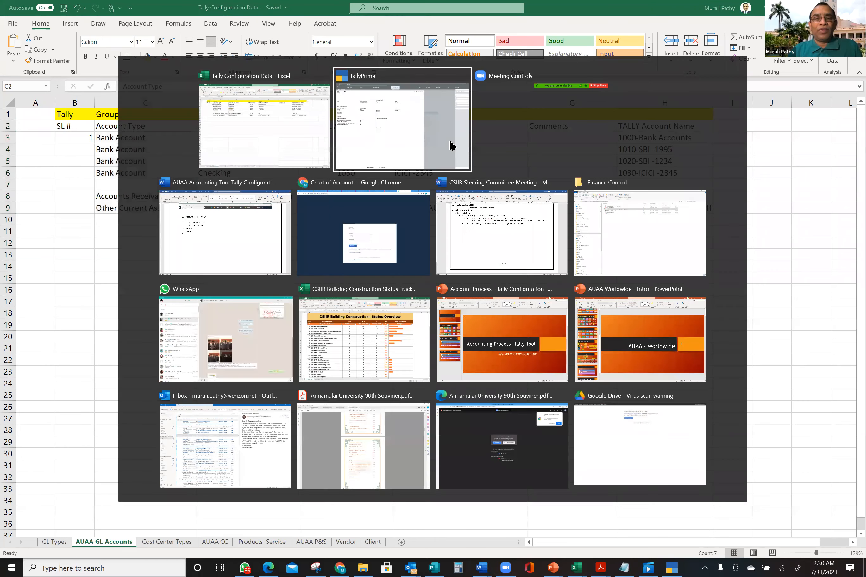
click(450, 139)
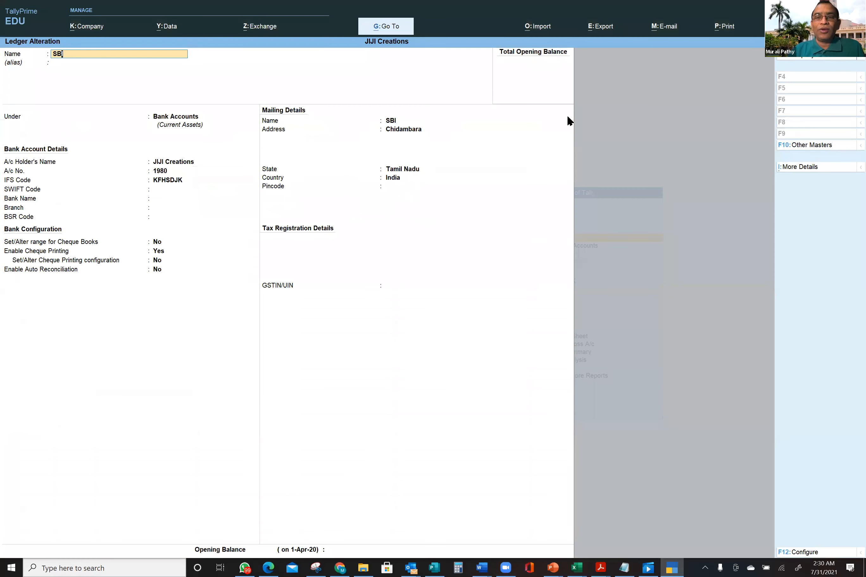
key(BackSpace)
key(BackSpace)
key(BackSpace)
key(Escape)
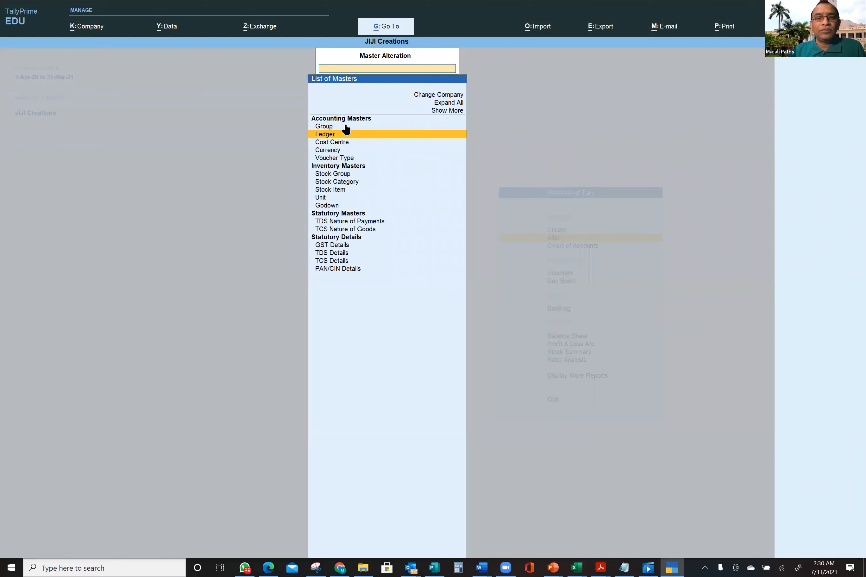
key(Escape)
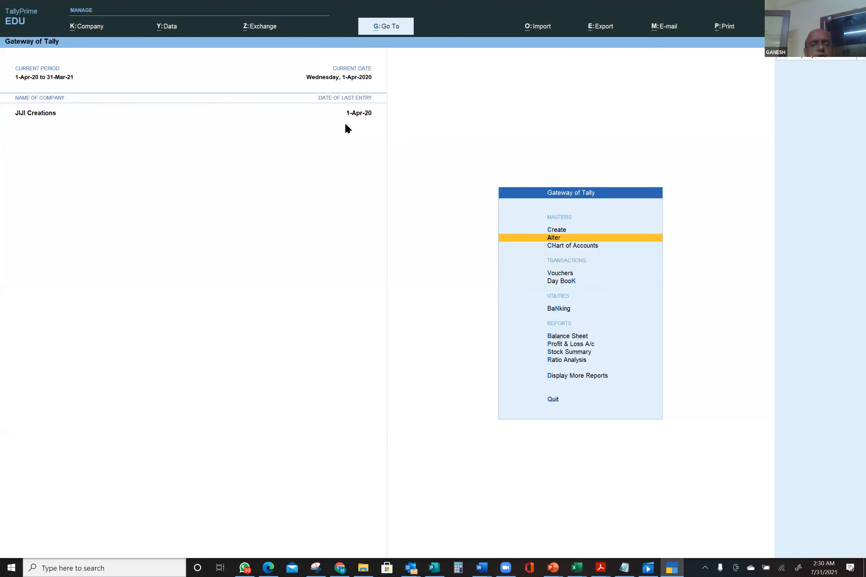
click(585, 247)
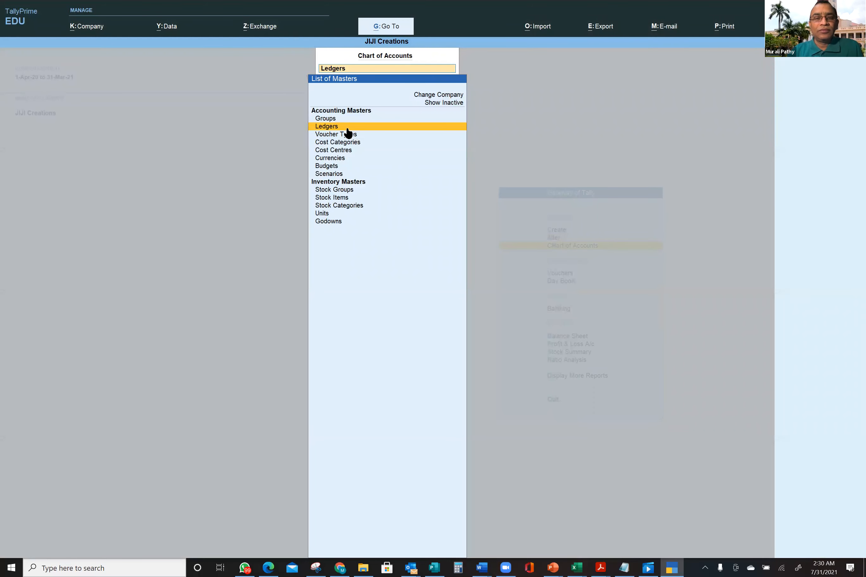
click(332, 119)
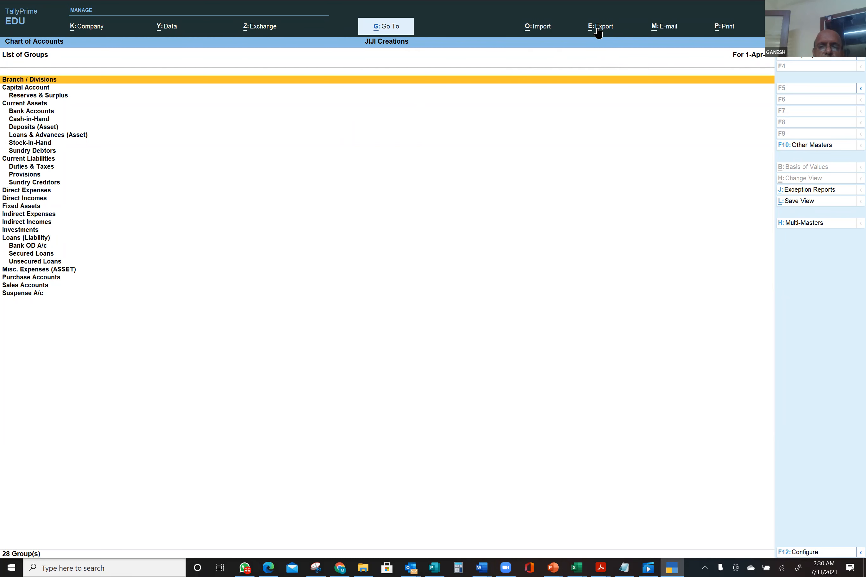
- Export the current Groups list with Alt+E and choose Configure instead of Send
key(alt)
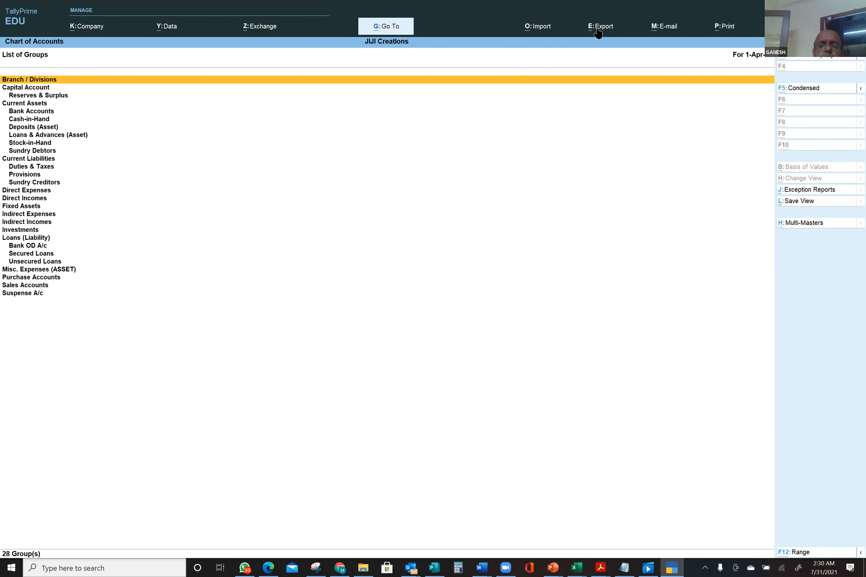
key(alt+e)
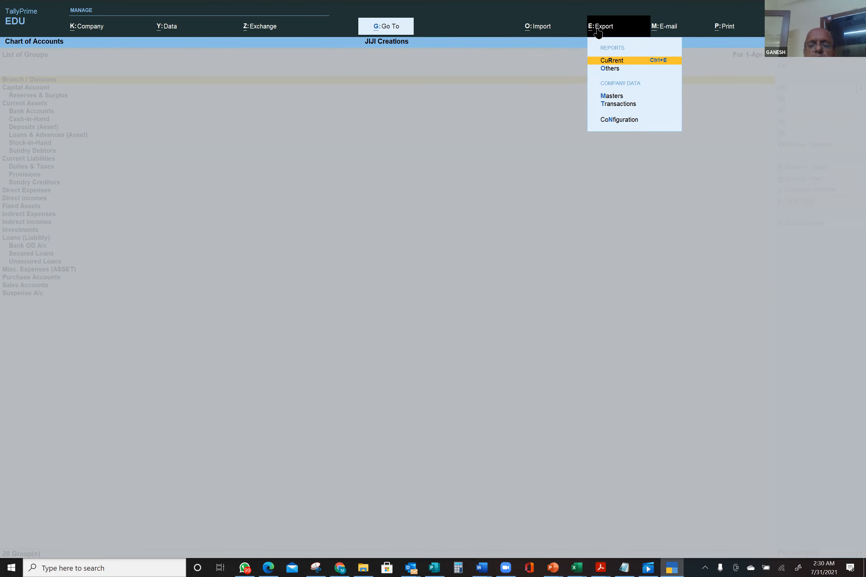
click(631, 60)
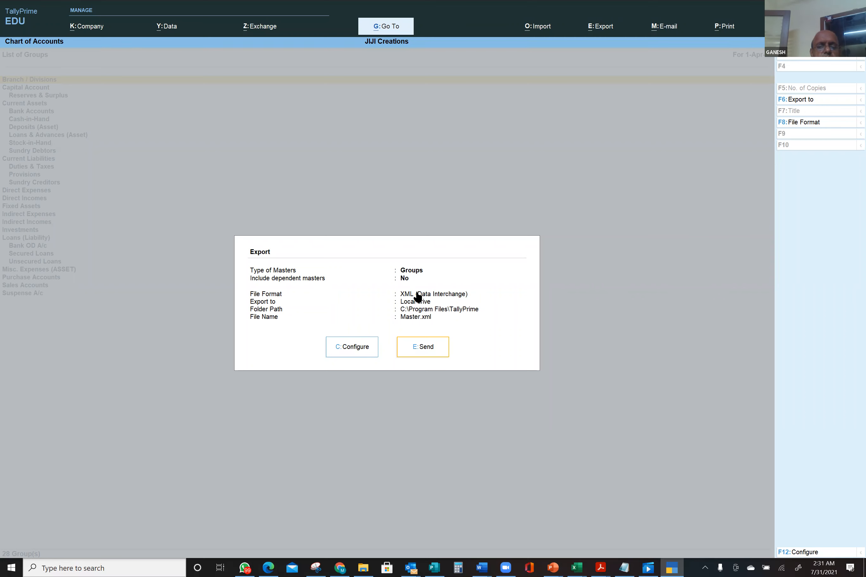
key(Left)
key(Right)
key(Left)
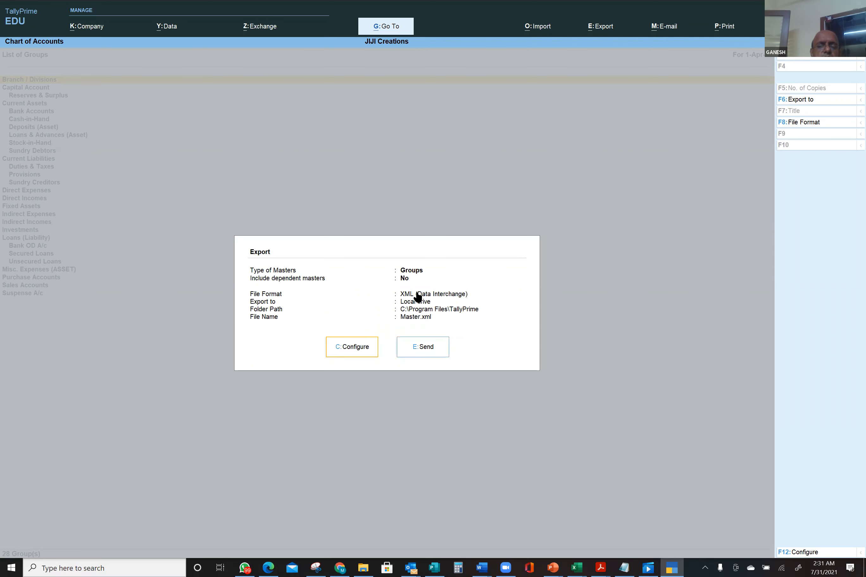
click(350, 356)
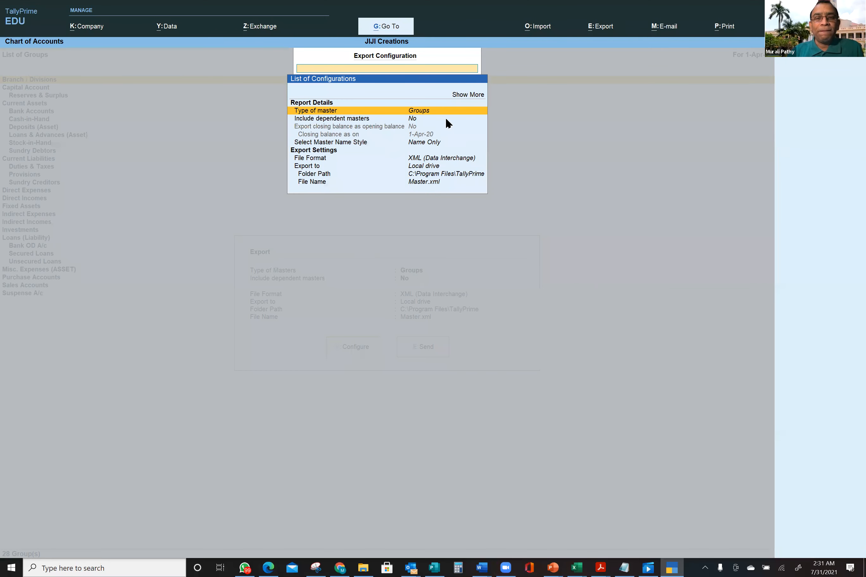
- Switch the export format to Excel (Spreadsheet), keeping folder C:\Program Files\TallyPrime
click(446, 159)
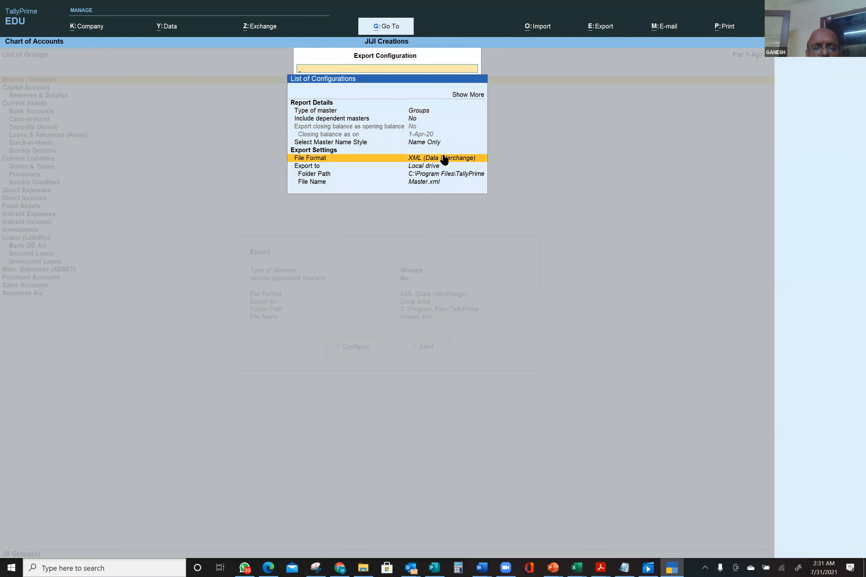
click(446, 159)
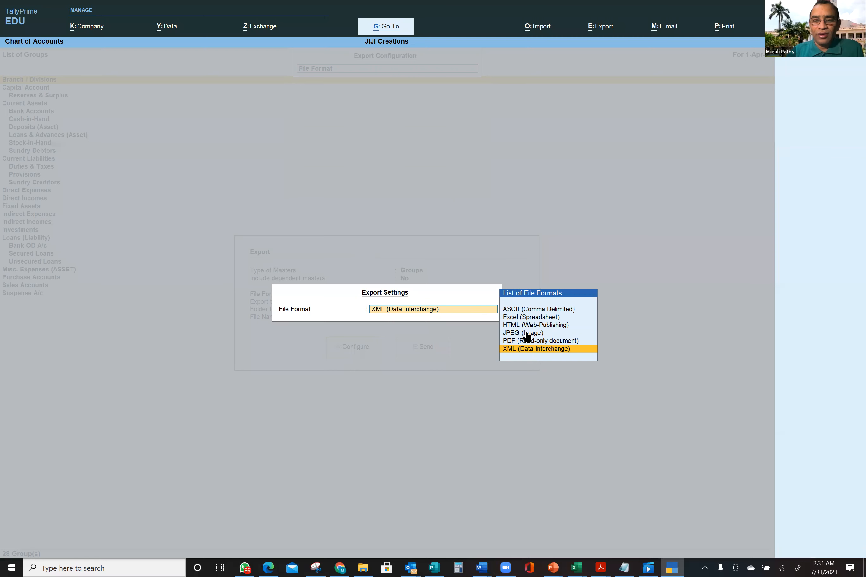
click(531, 319)
click(532, 319)
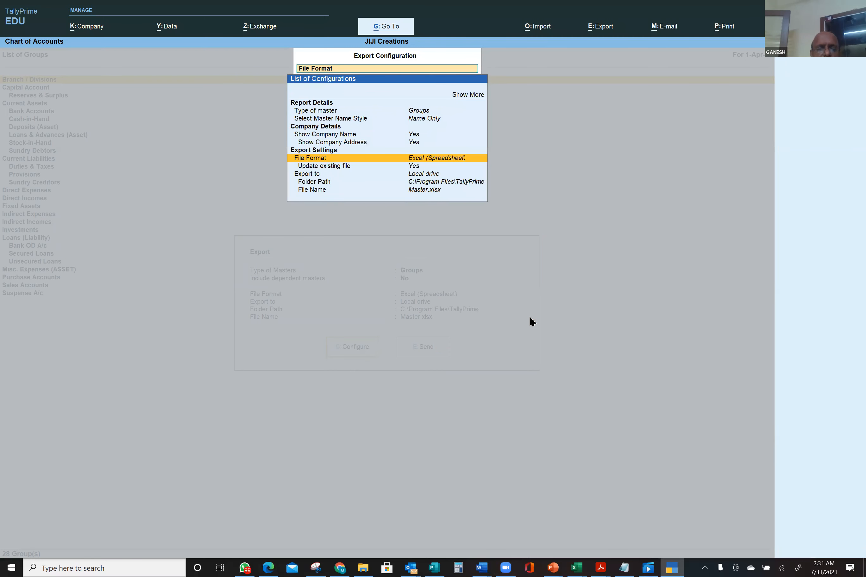
click(415, 165)
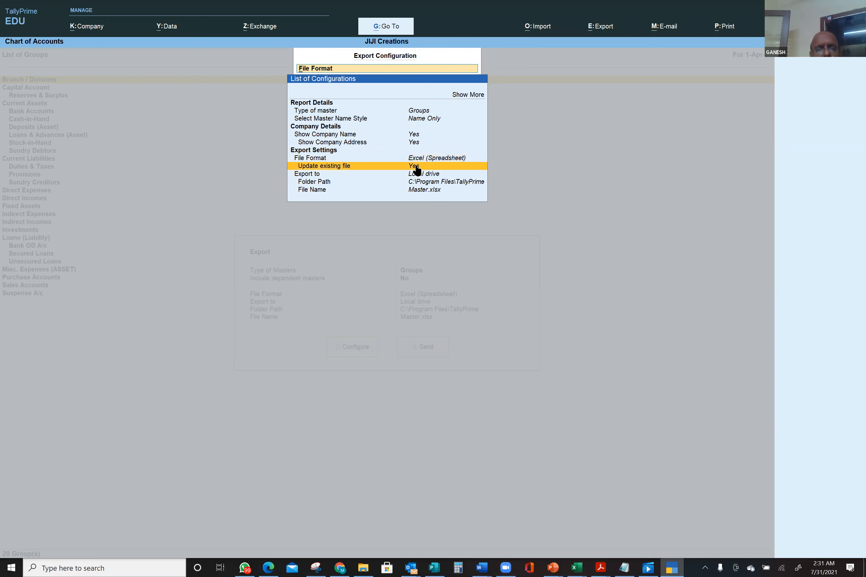
click(471, 182)
click(471, 182)
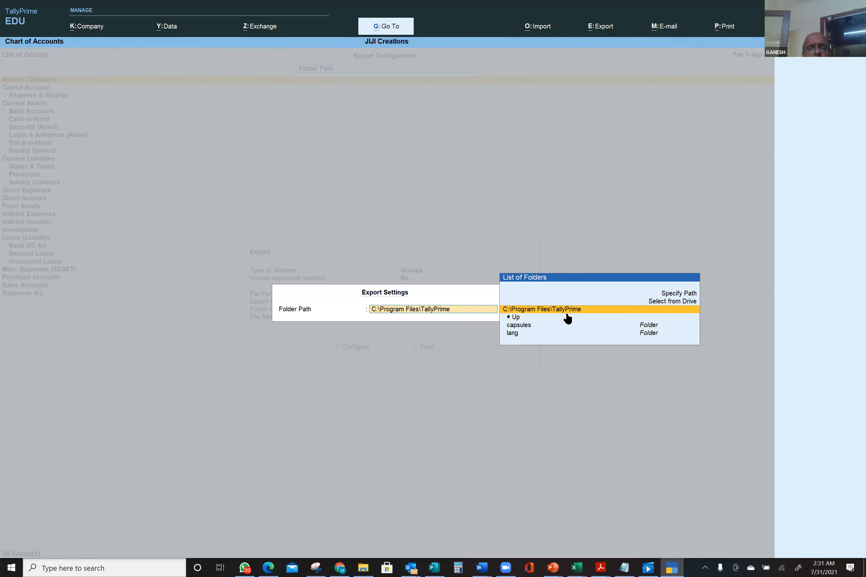
click(603, 311)
key(Return)
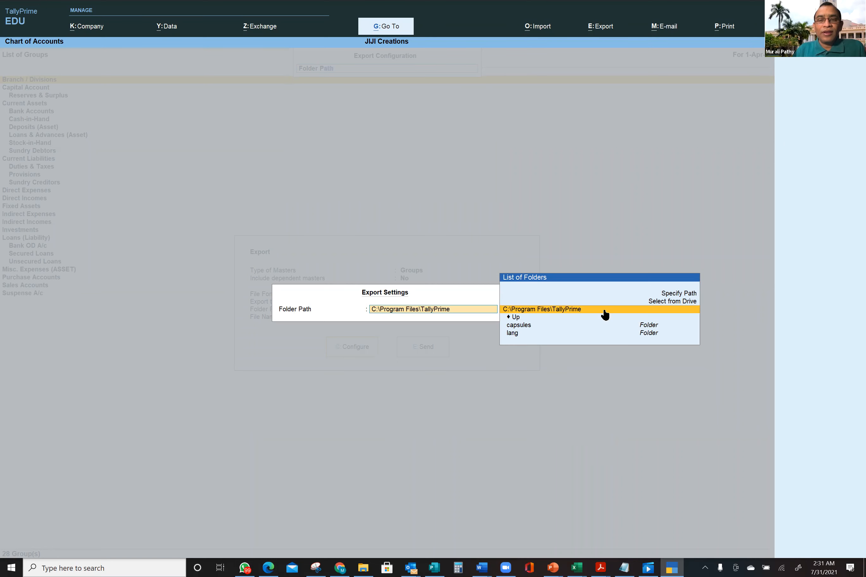
key(Return)
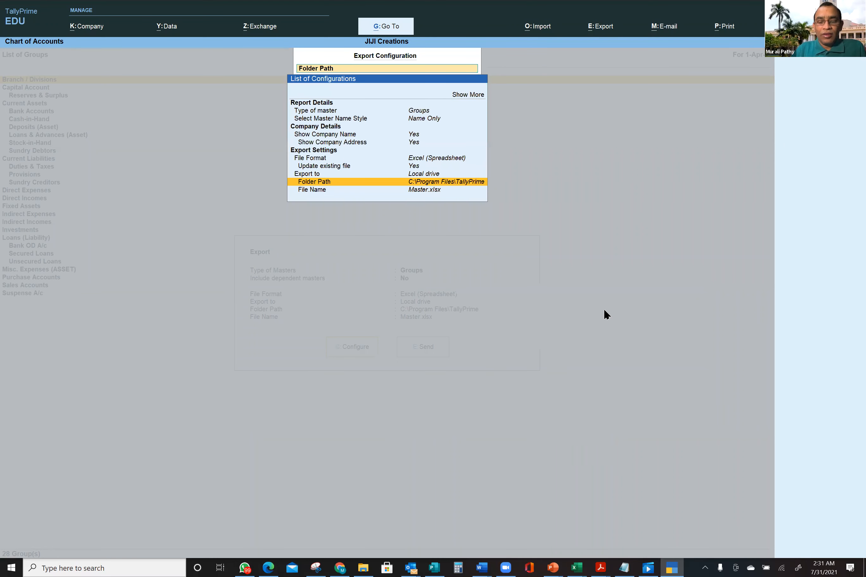
- Rename the Groups export file to My Group.xlsx, keep Excel format, and return to the Export dialog
key(Down)
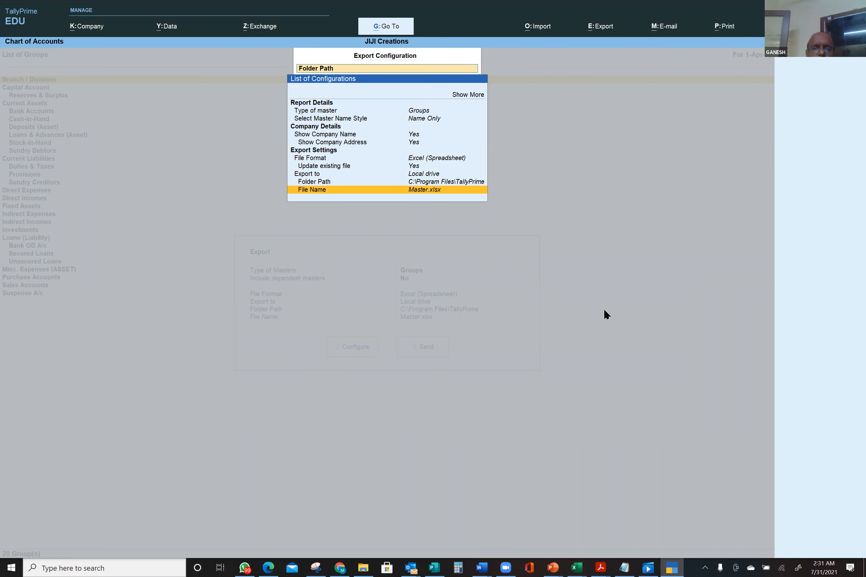
key(Return)
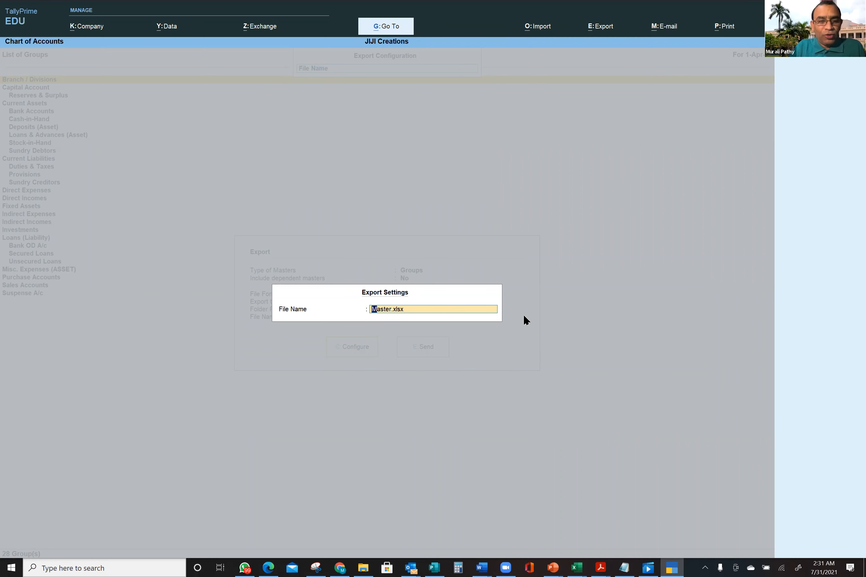
text(My)
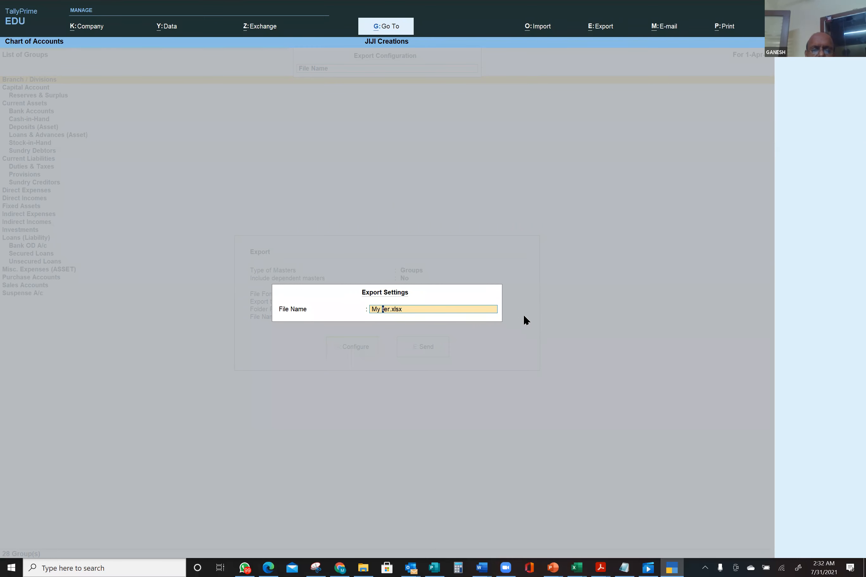
key(Delete)
key(Delete)
key(Delete)
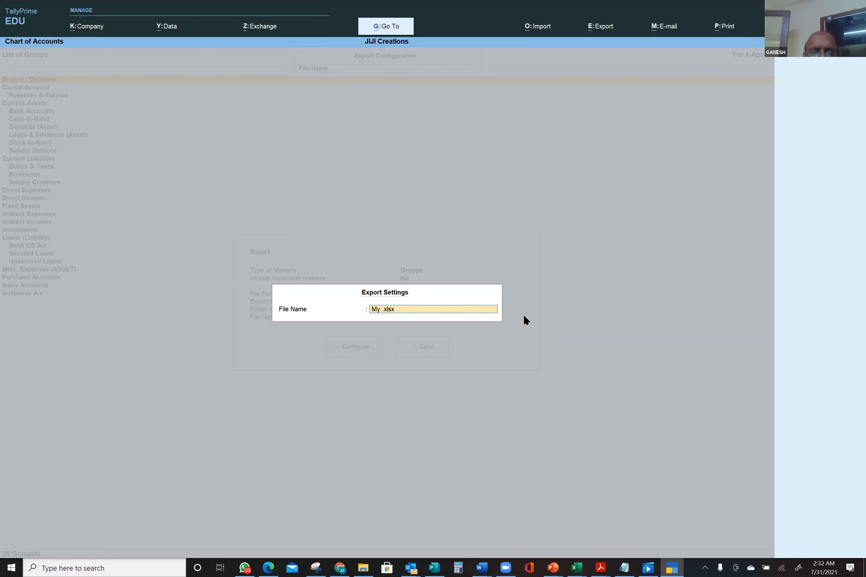
text(Group)
key(Return)
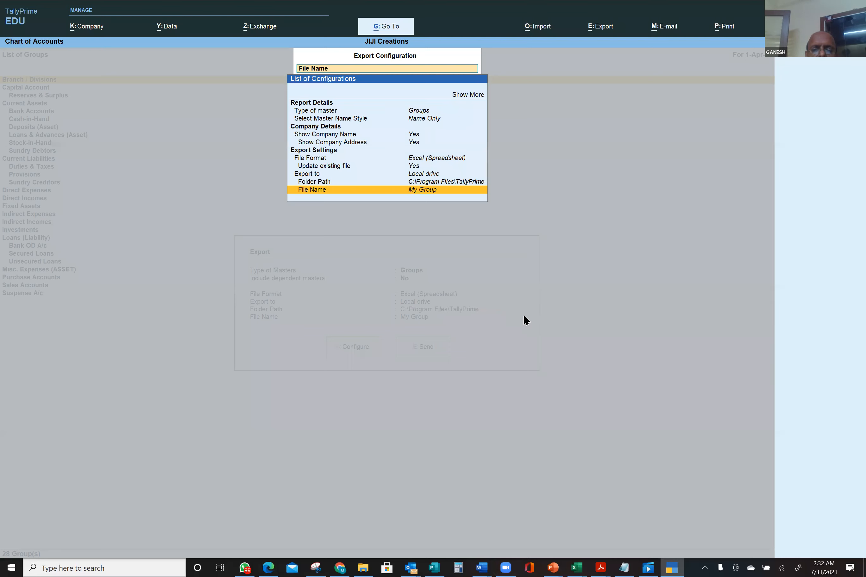
key(Return)
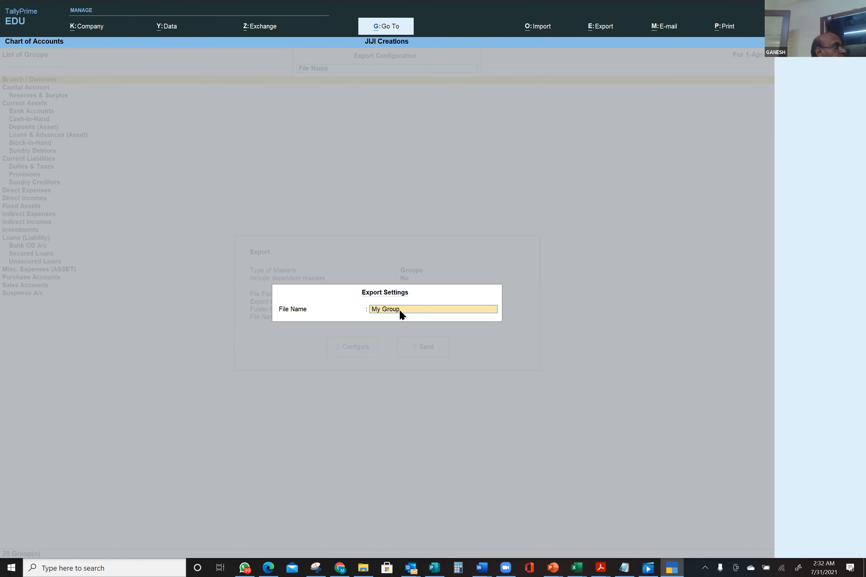
text(.x)
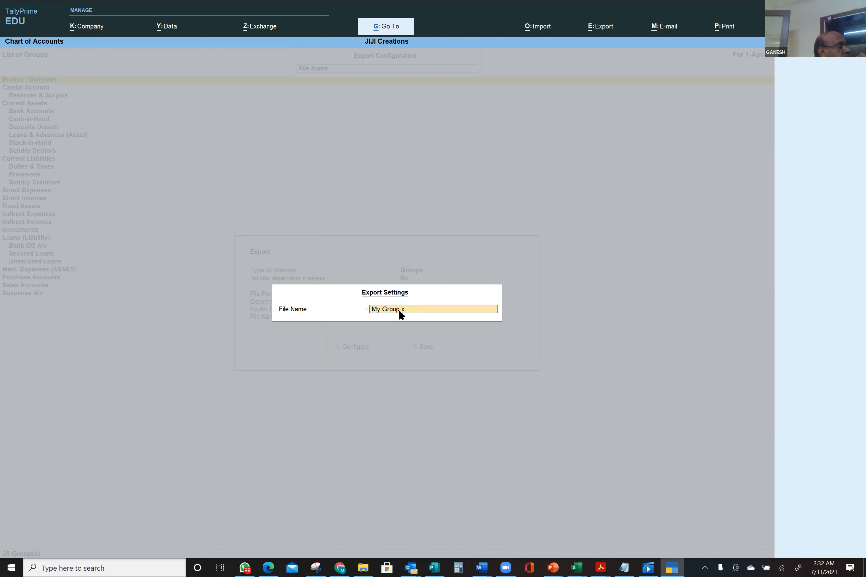
text(lsx)
key(Return)
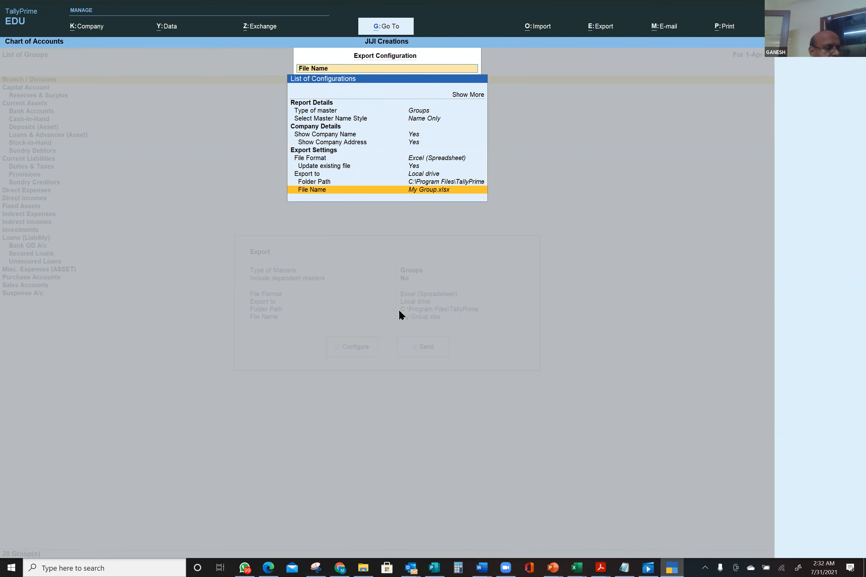
key(Return)
key(Return)
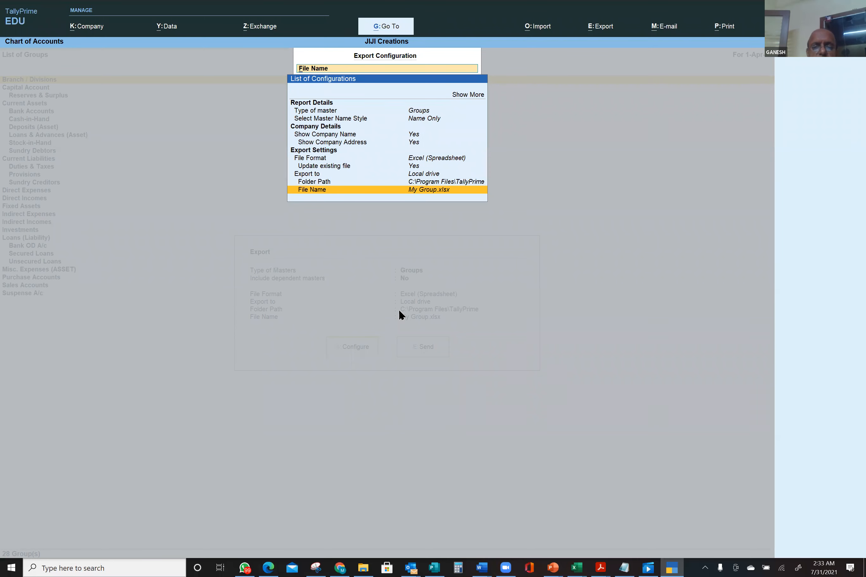
key(Return)
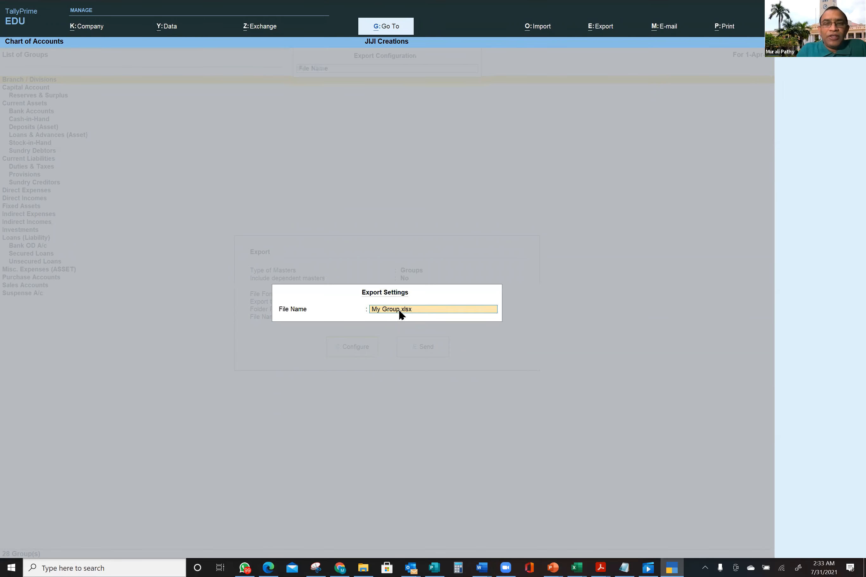
key(Return)
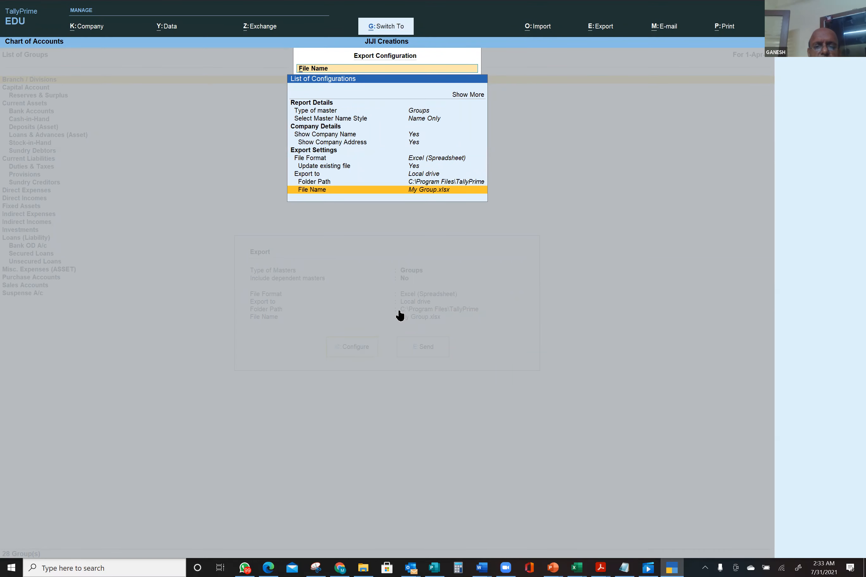
key(Escape)
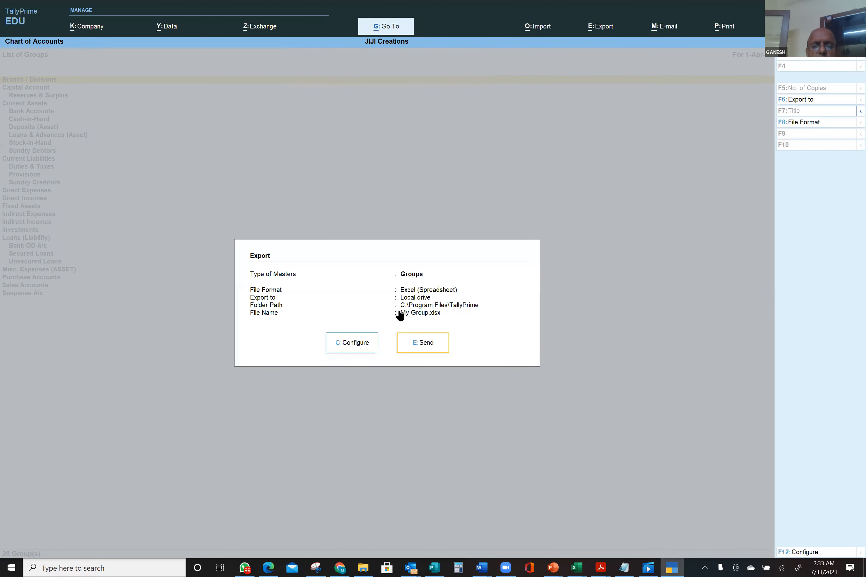
- Send the group list to Excel, select A1:C34 in My Group, and switch to Tally Configuration Data
click(437, 349)
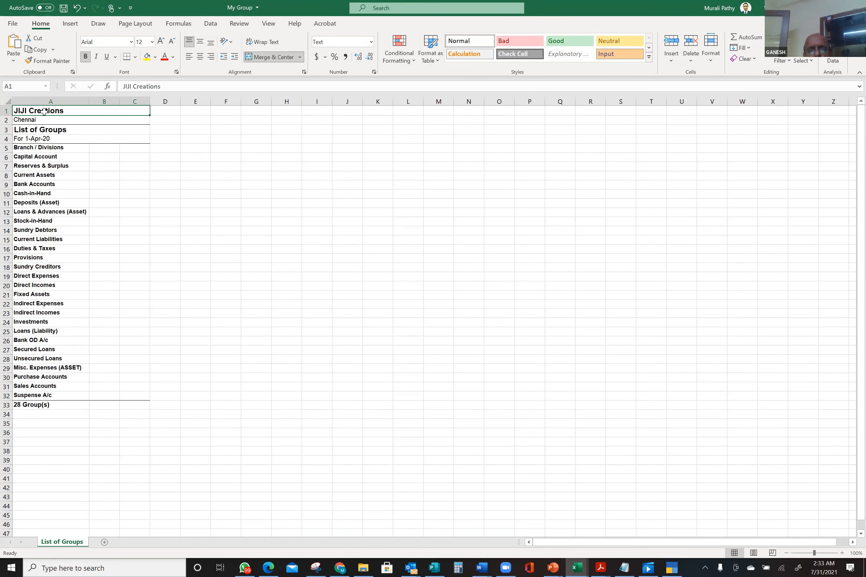
drag(44, 112, 23, 413)
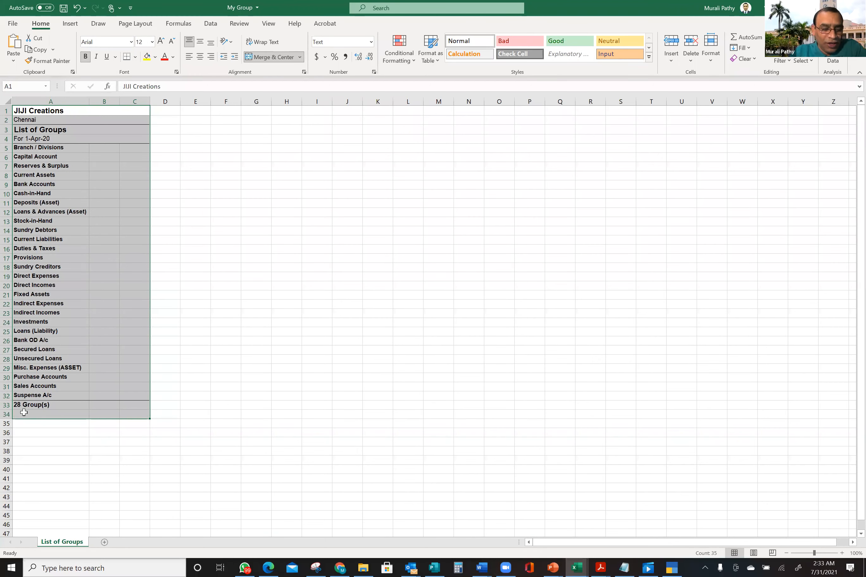
key(alt+Tab)
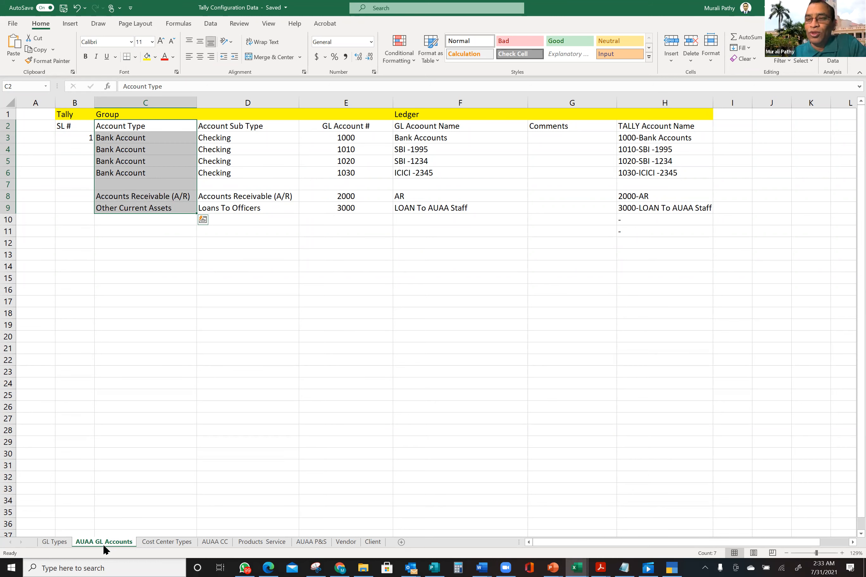
- View the AUAA GL Accounts sheet, then switch back to the My Group workbook
click(89, 542)
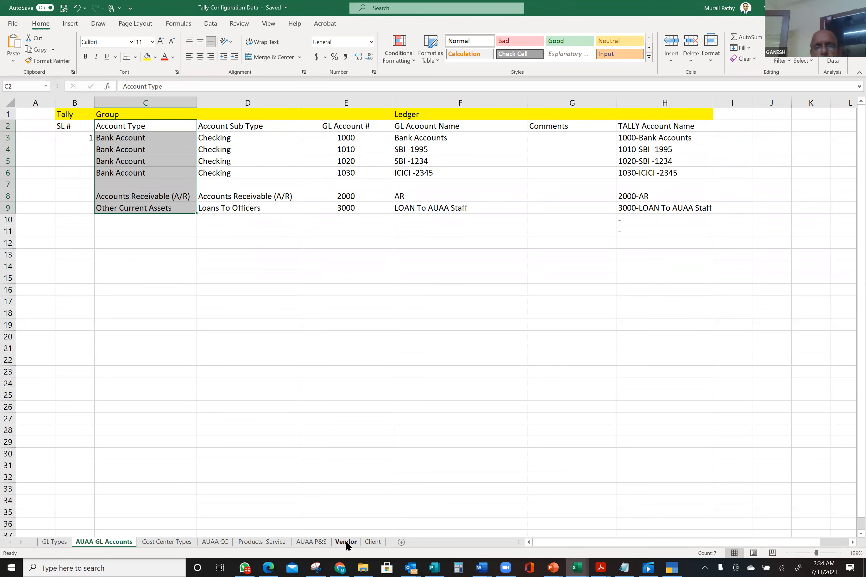
key(alt+Tab)
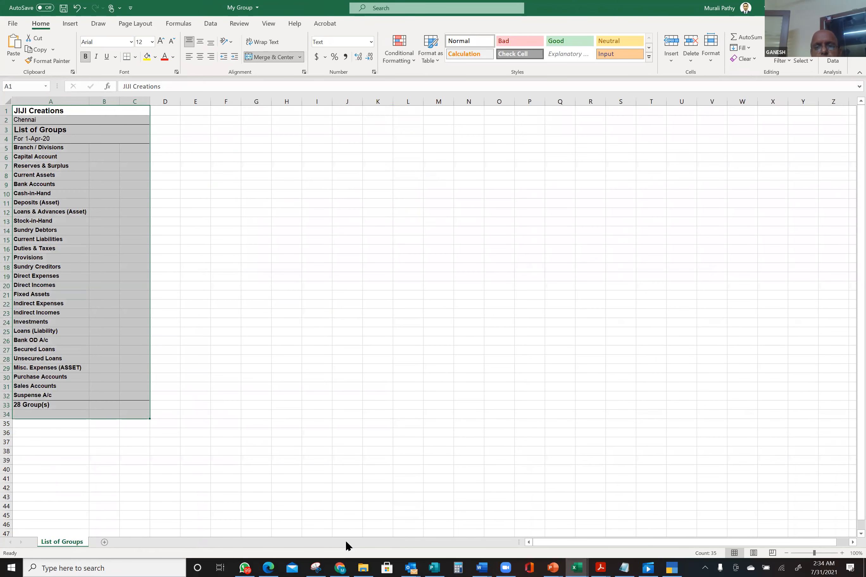
- Switch to TallyPrime and close List of Groups and List of Masters, back to Gateway of Tally
key(alt+Tab)
key(alt+Tab)
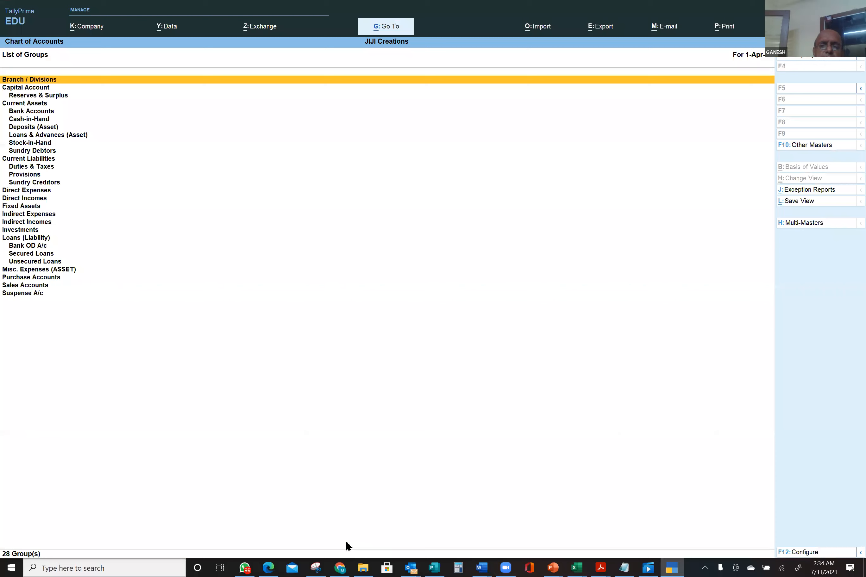
key(Escape)
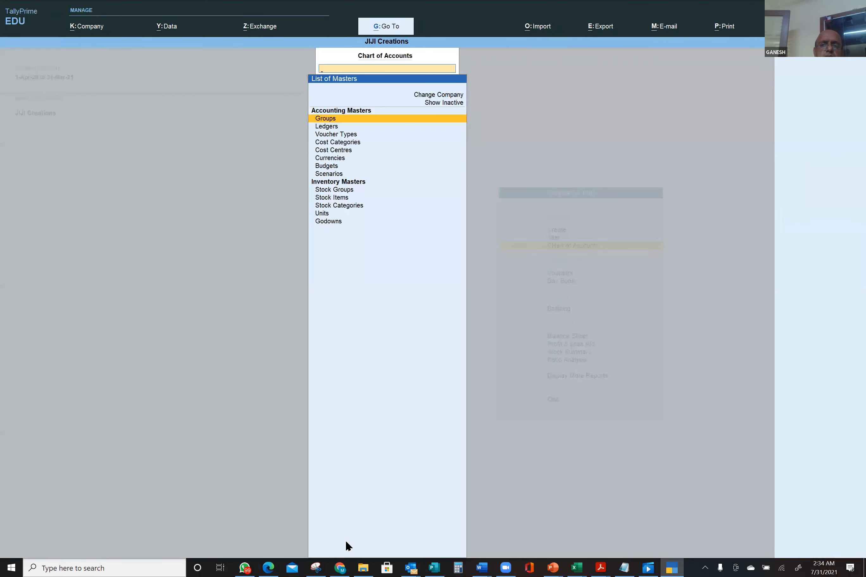
key(Escape)
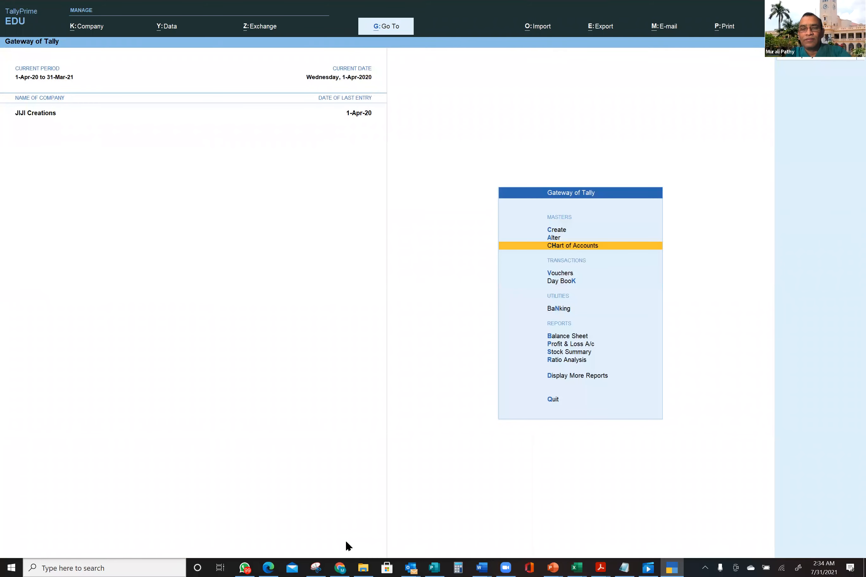
key(Escape)
key(Escape)
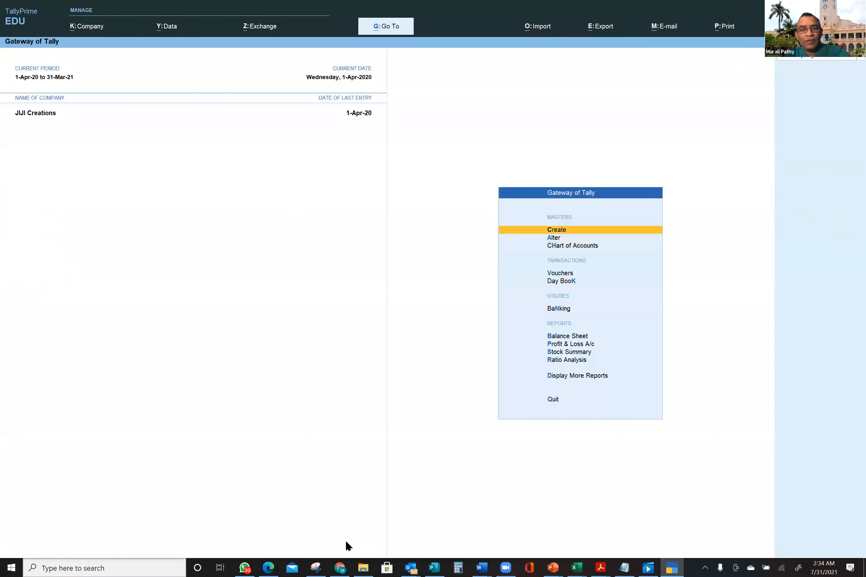
- Start a new Receipt voucher with SBI as the account
click(571, 275)
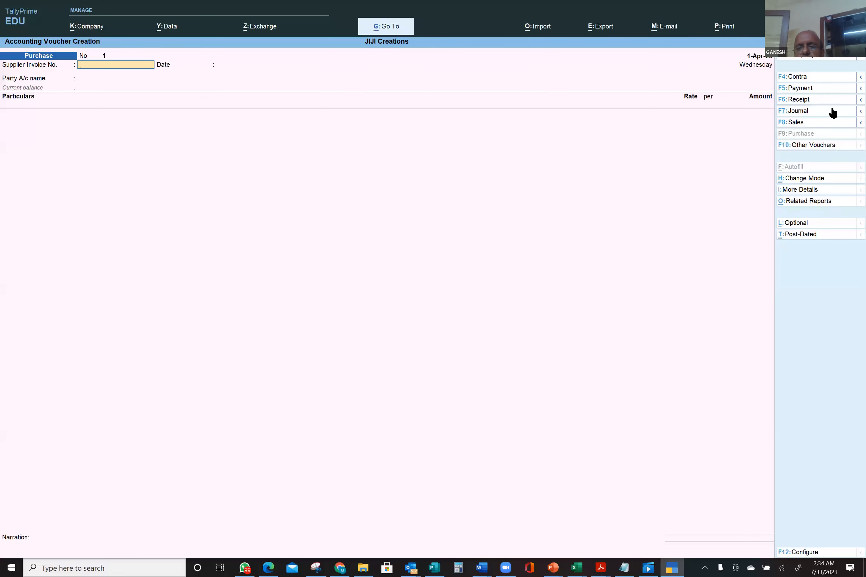
click(814, 100)
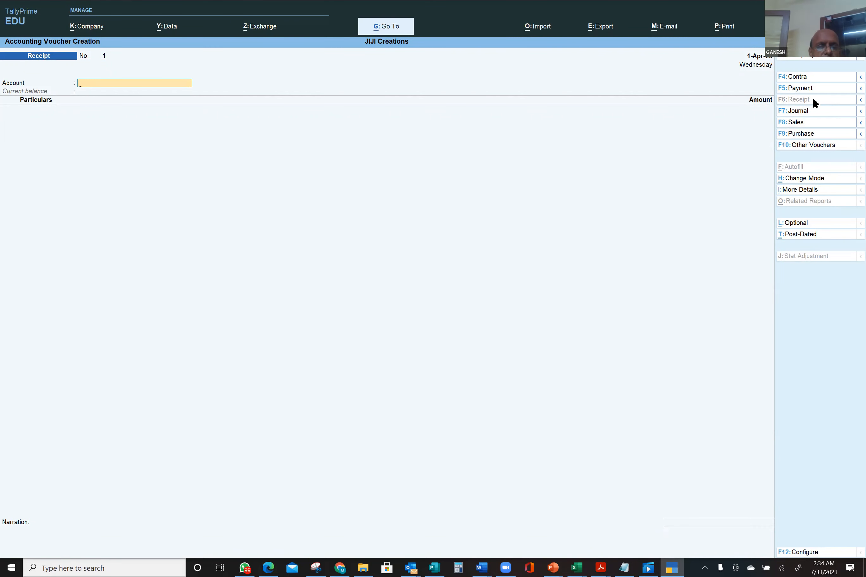
text(Sb)
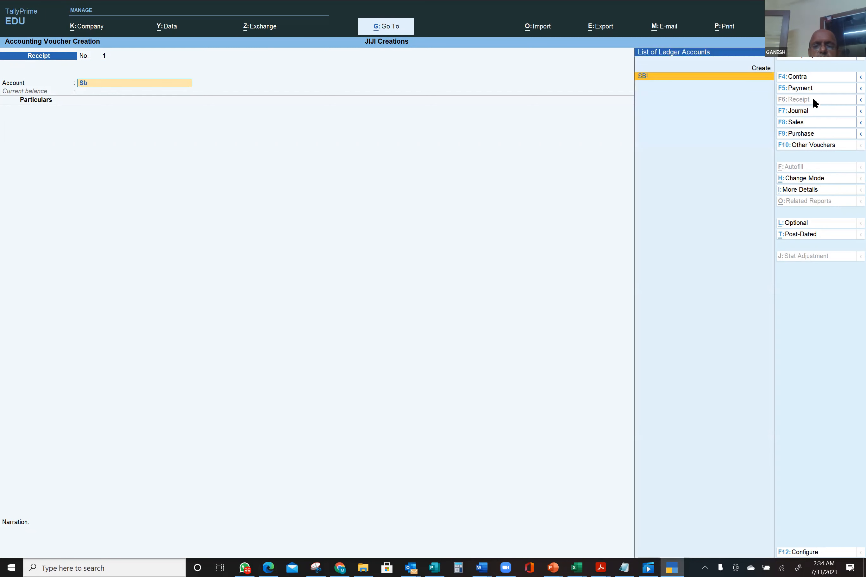
key(Return)
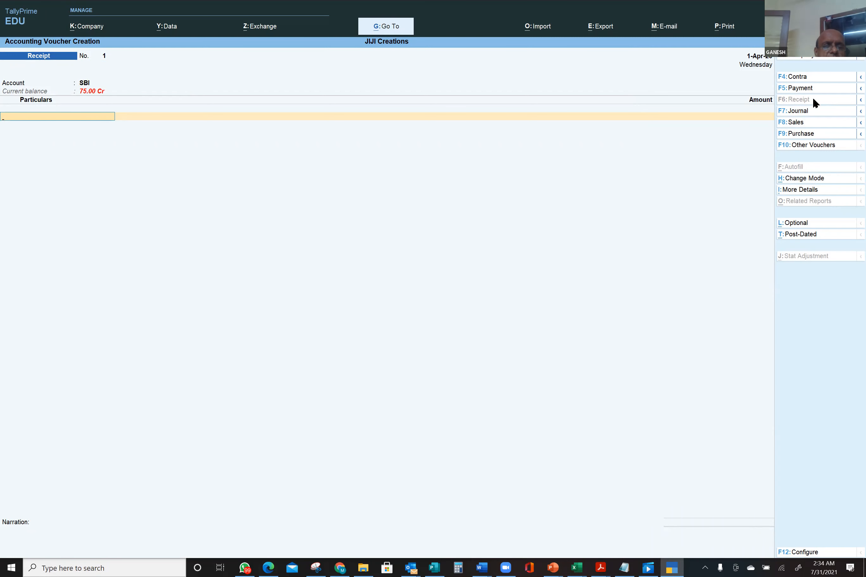
- Begin creating a new ledger from the empty Particulars line with Alt+C
text(D)
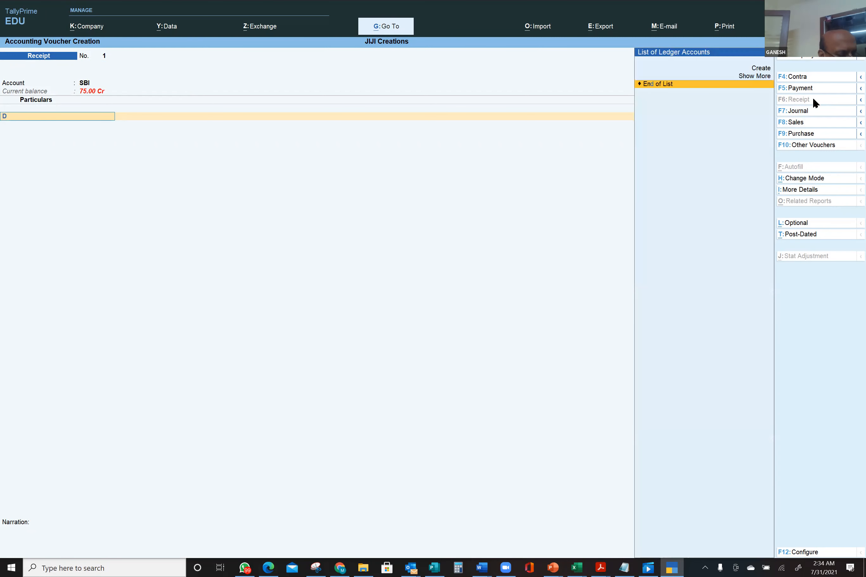
key(BackSpace)
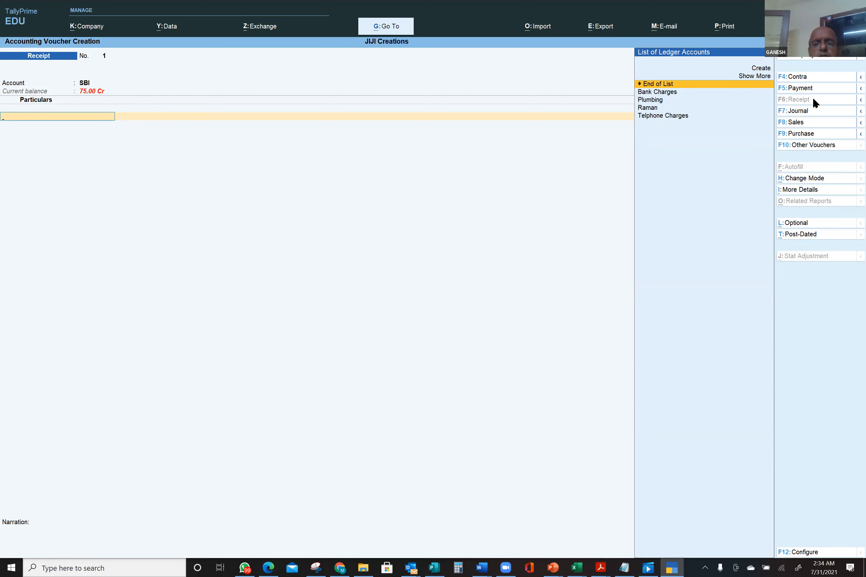
key(alt)
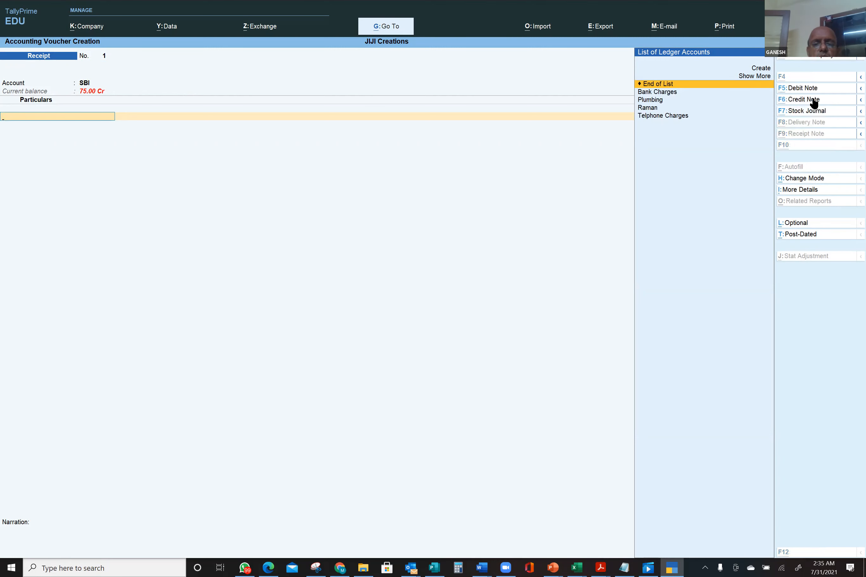
key(alt+c)
- Name the new ledger Donations\ and file it under Direct Incomes
text(Donations)
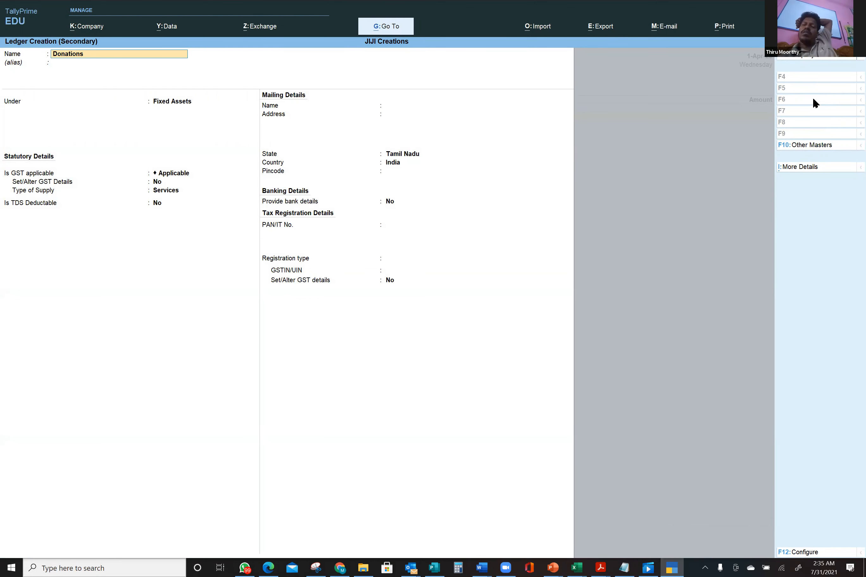
text(\)
key(Return)
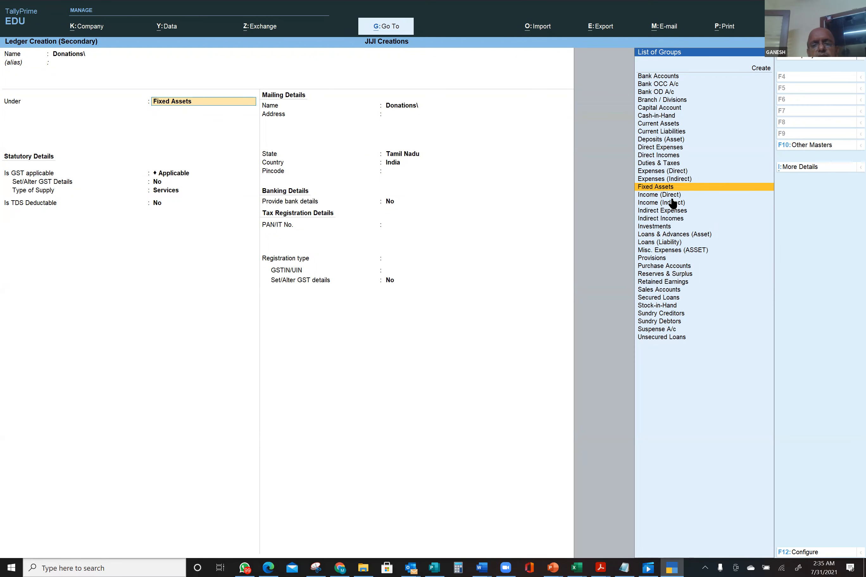
text(D)
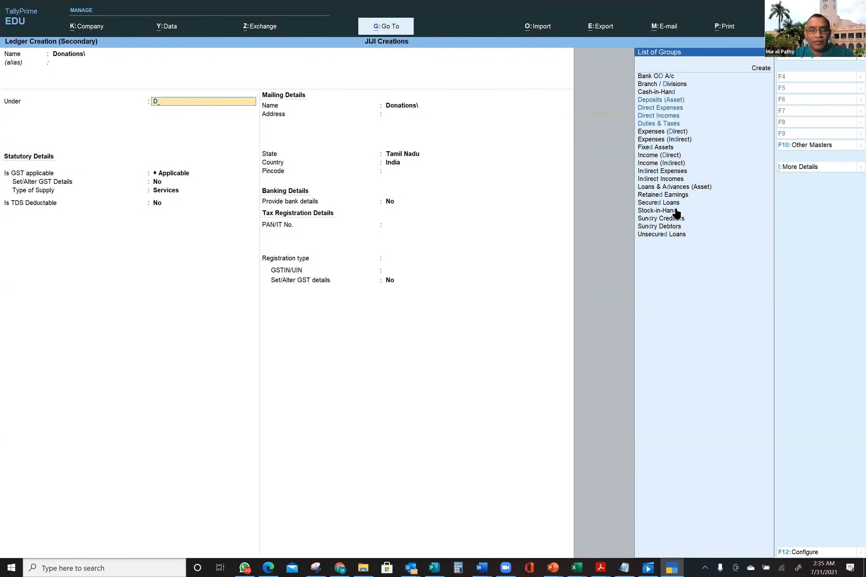
click(670, 118)
click(670, 117)
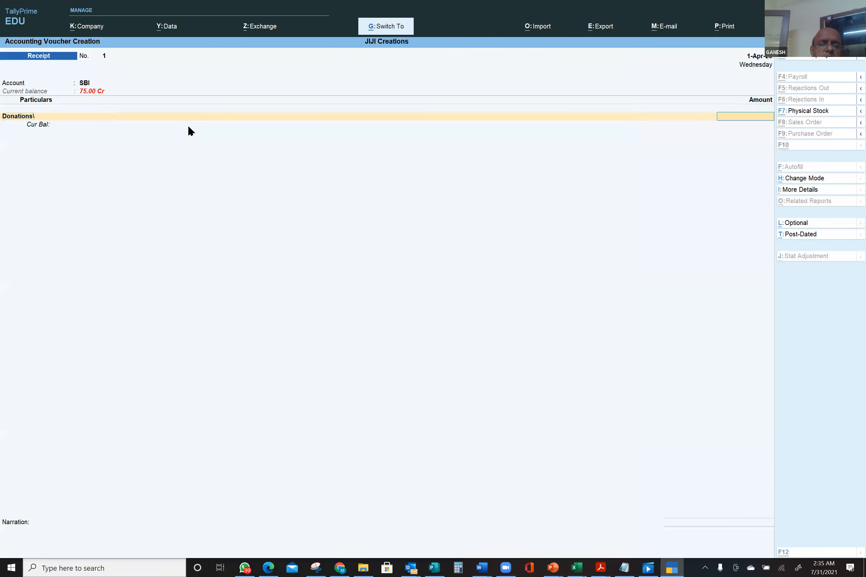
- Save the Donations\ ledger and credit it 50,000, skipping cost centre allocation
key(ctrl+a)
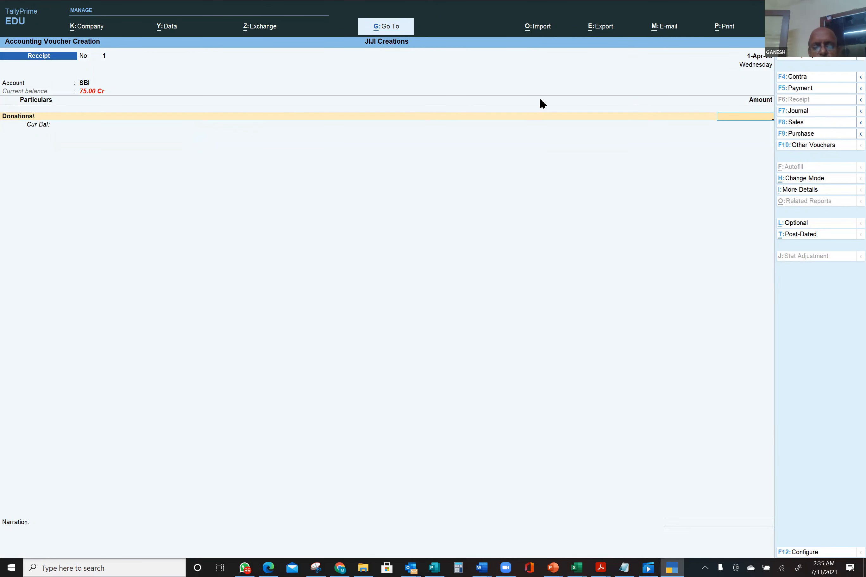
text(50000)
key(BackSpace)
key(Return)
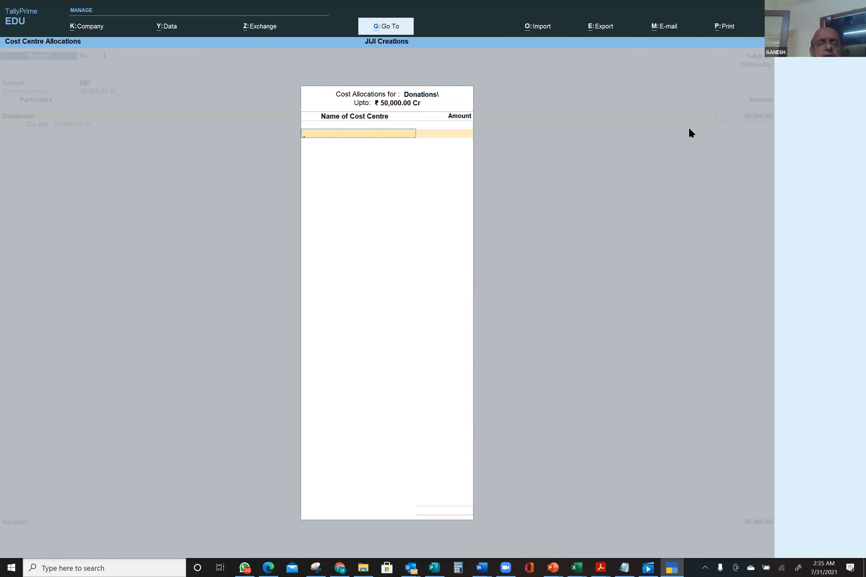
key(Escape)
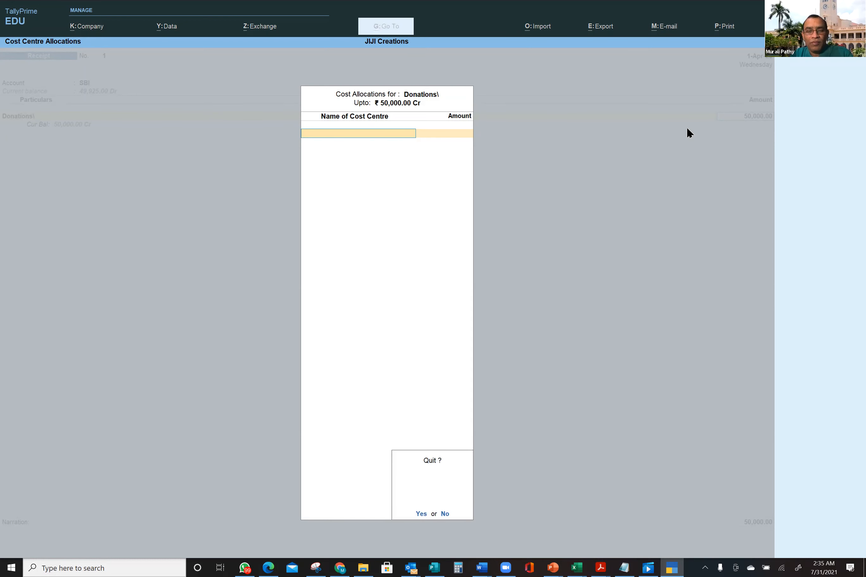
key(y)
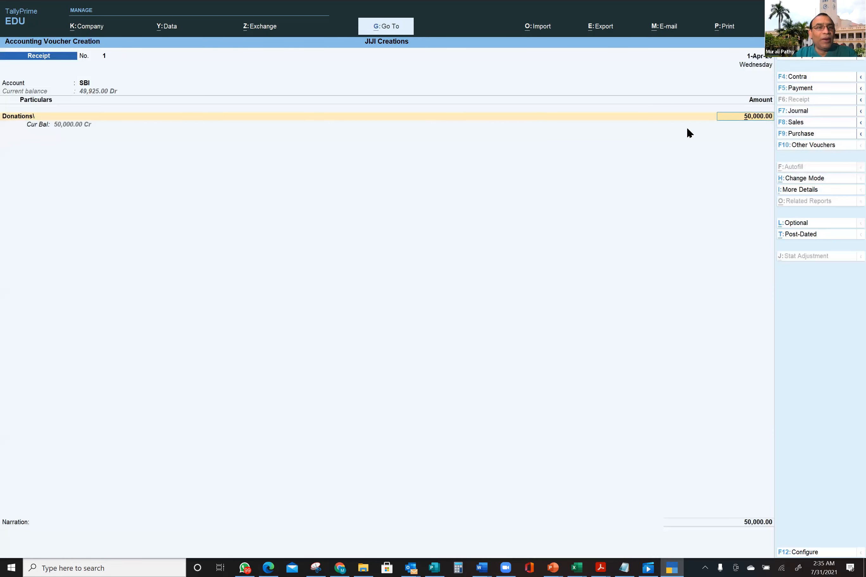
- Reselect Donations\ with 50,000 on the first line to bring back cost allocation
click(20, 118)
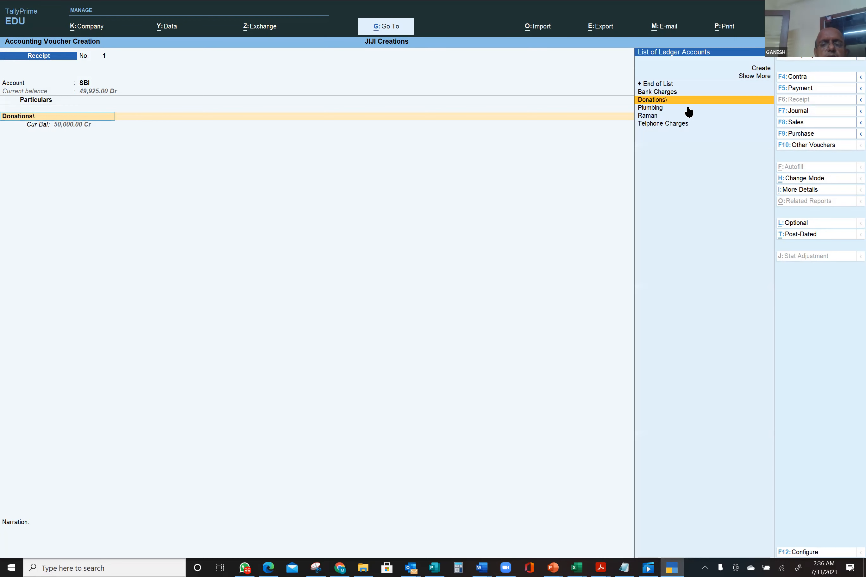
click(670, 99)
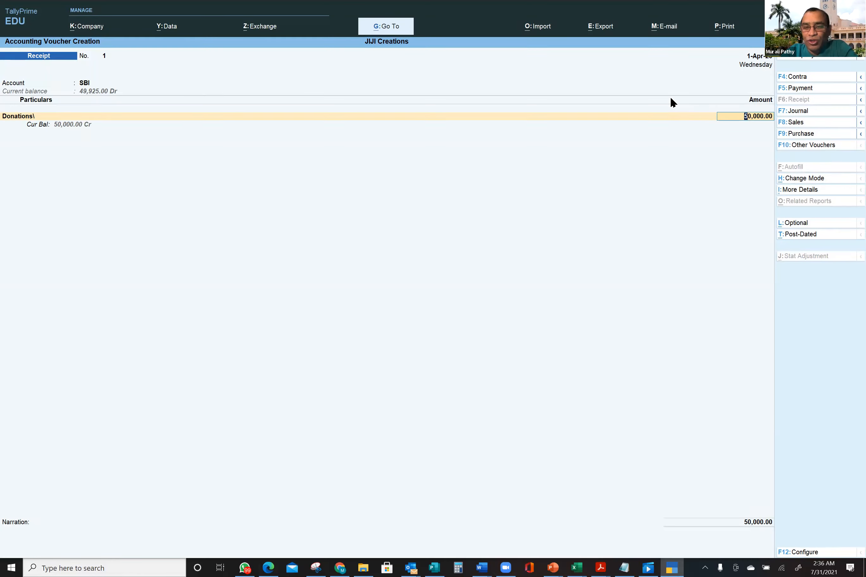
key(Return)
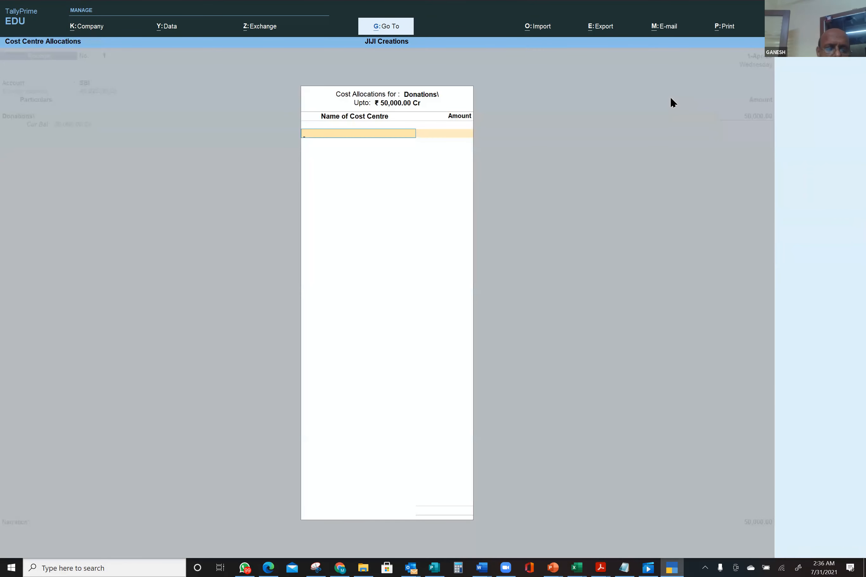
- Create cost centre CSIIR under Primary and allocate the full 50,000.00 to it
key(alt+c)
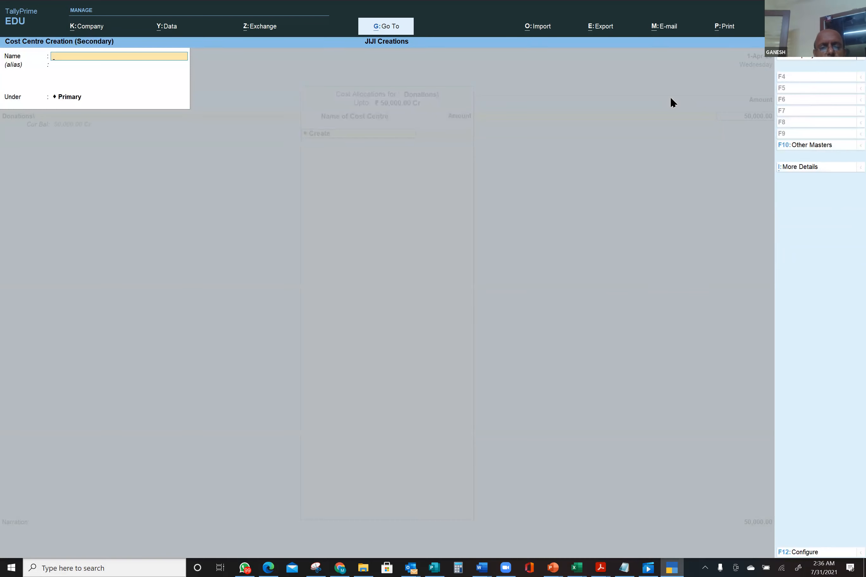
text(CSIIR)
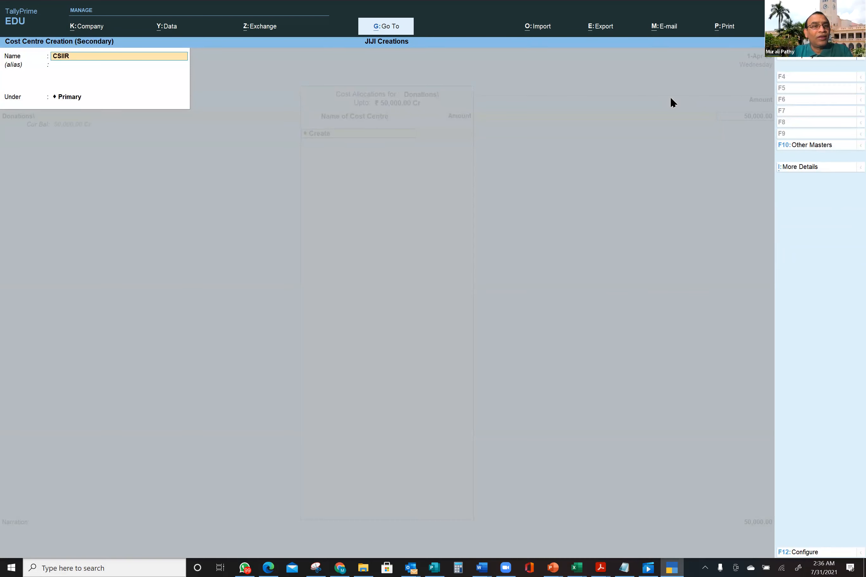
key(Return)
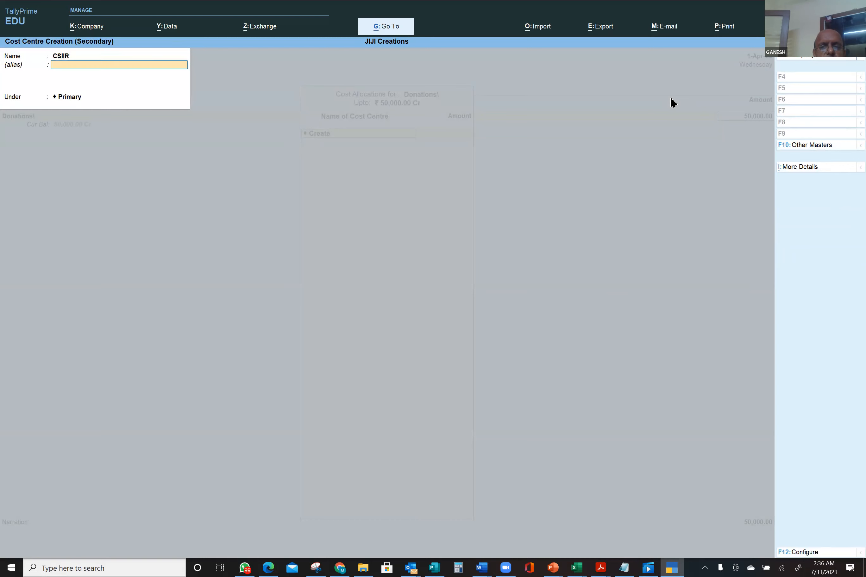
key(Return)
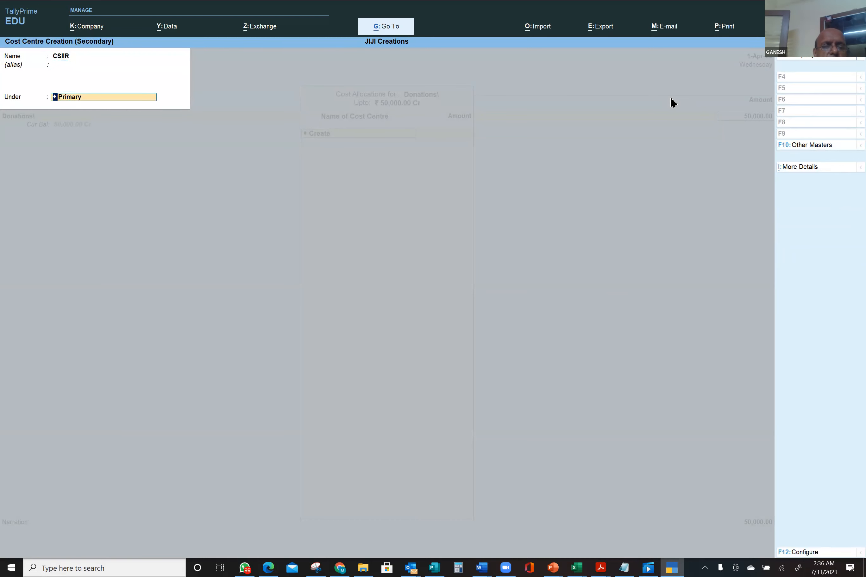
key(Return)
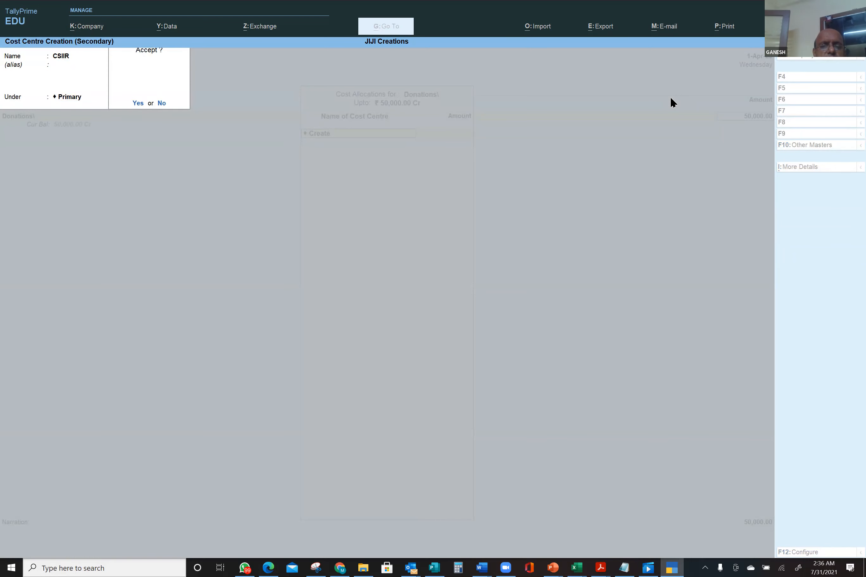
key(Return)
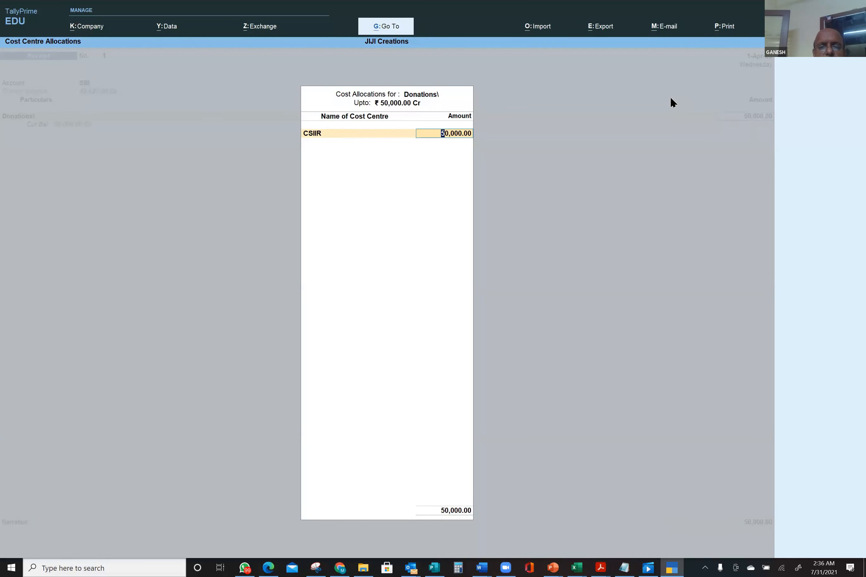
key(Return)
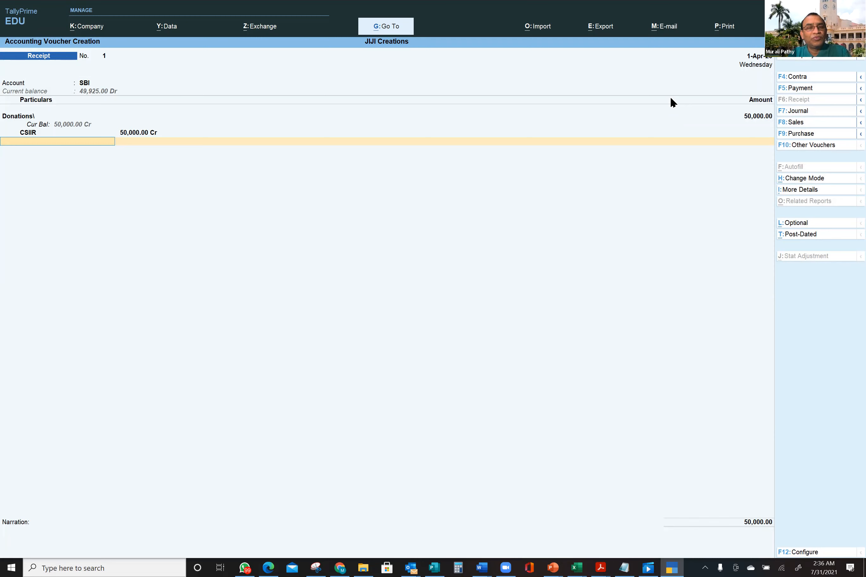
- Enter an SBI Cheque/DD allocation with instrument number 10000, then abandon it
key(Return)
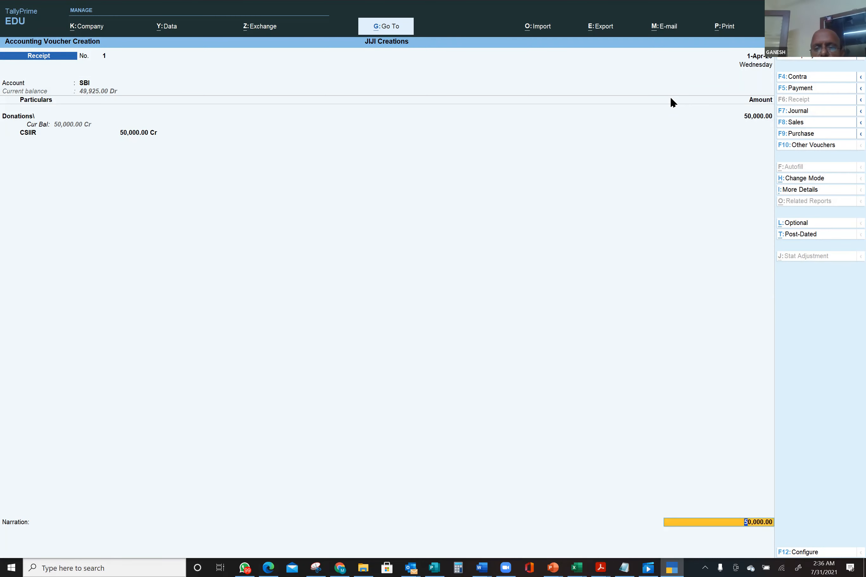
key(Return)
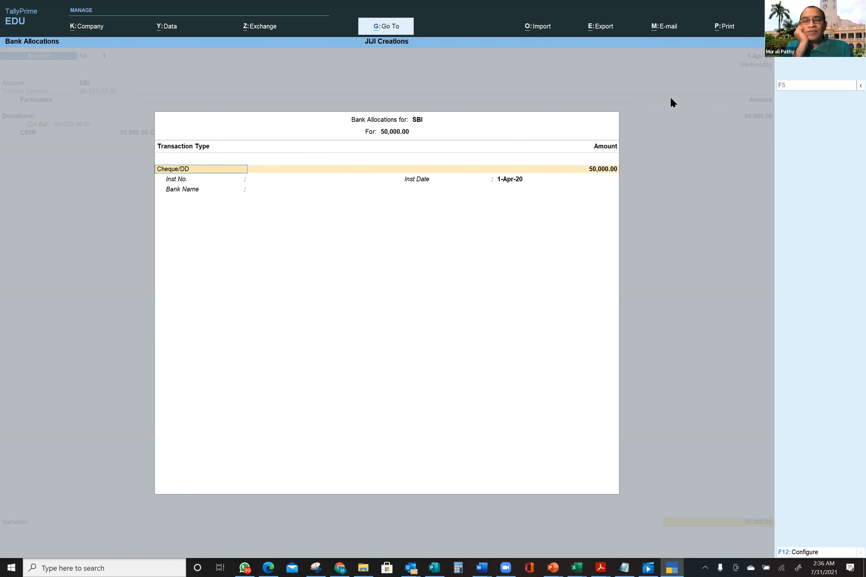
key(Return)
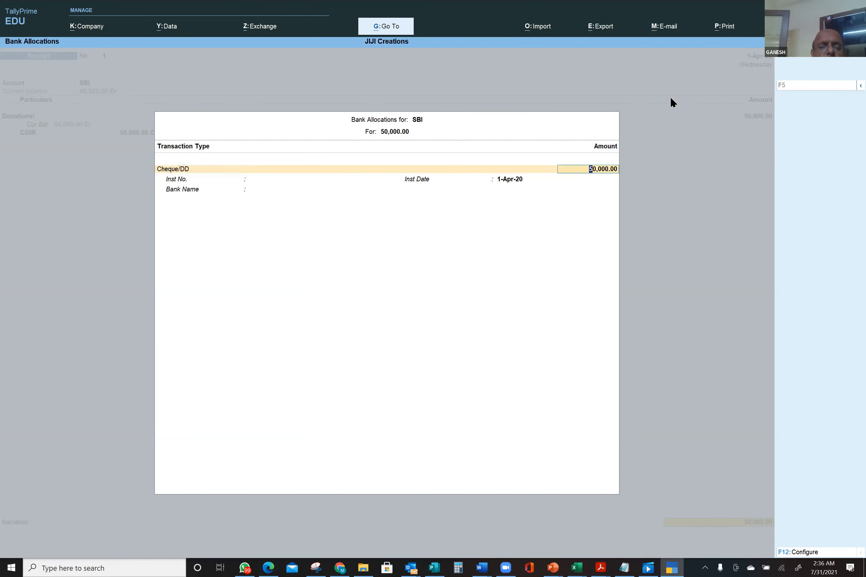
key(Return)
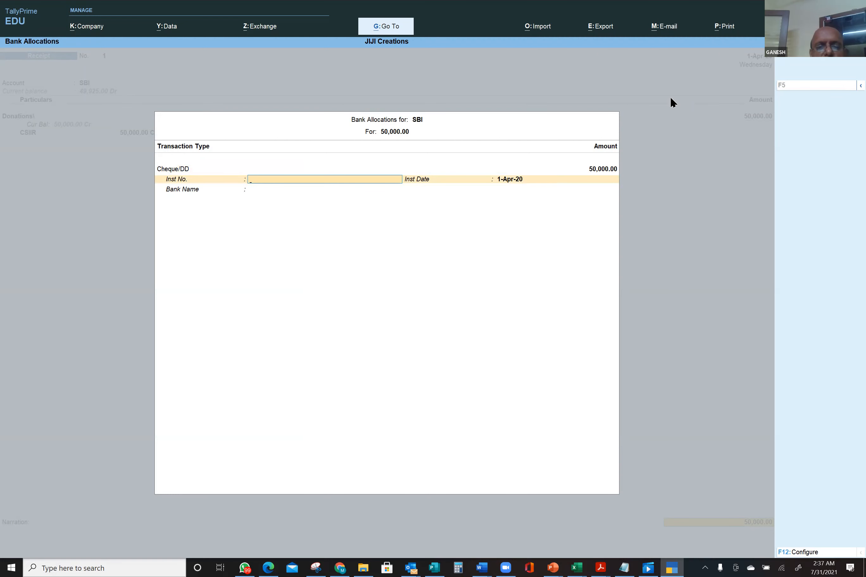
text(1)
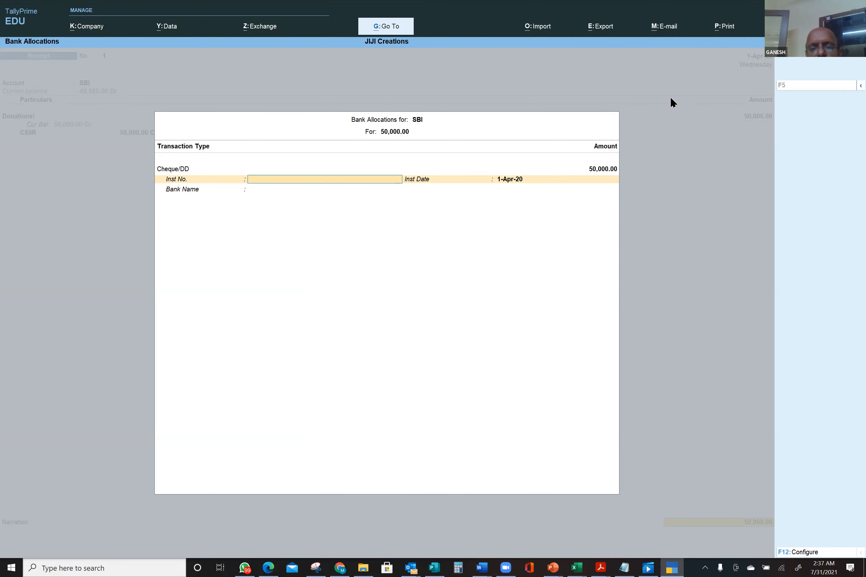
text(1)
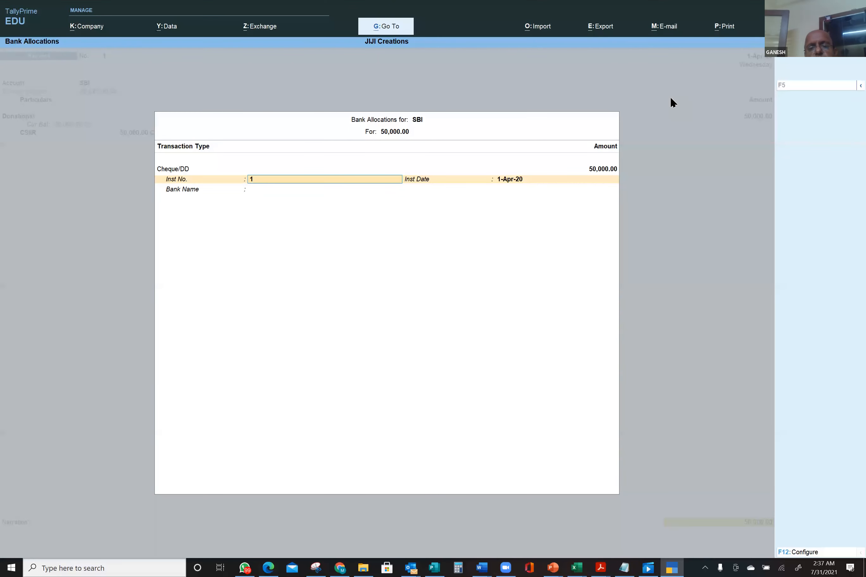
text(0000)
key(Return)
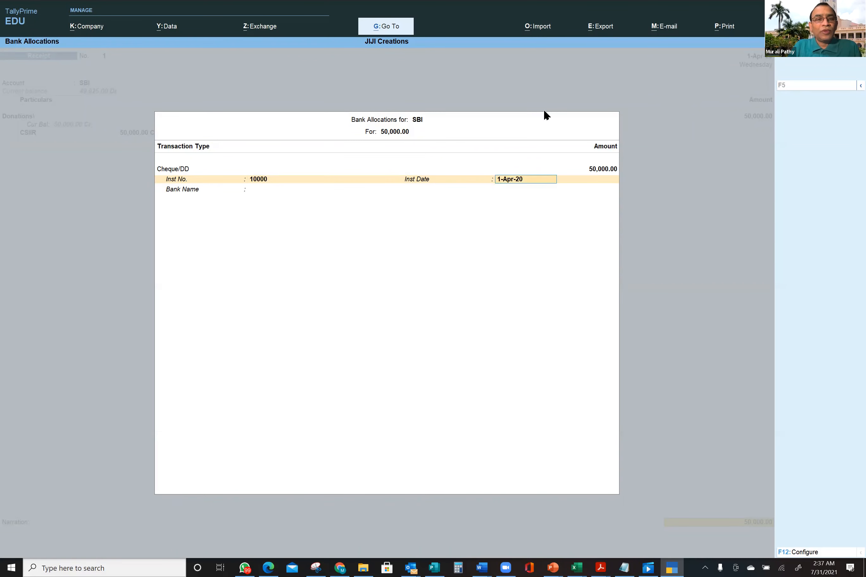
click(269, 178)
key(BackSpace)
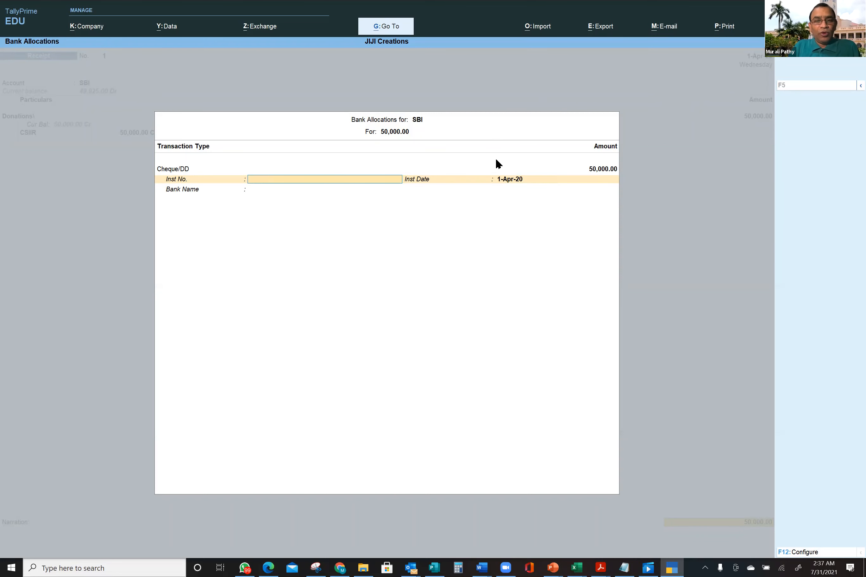
key(Escape)
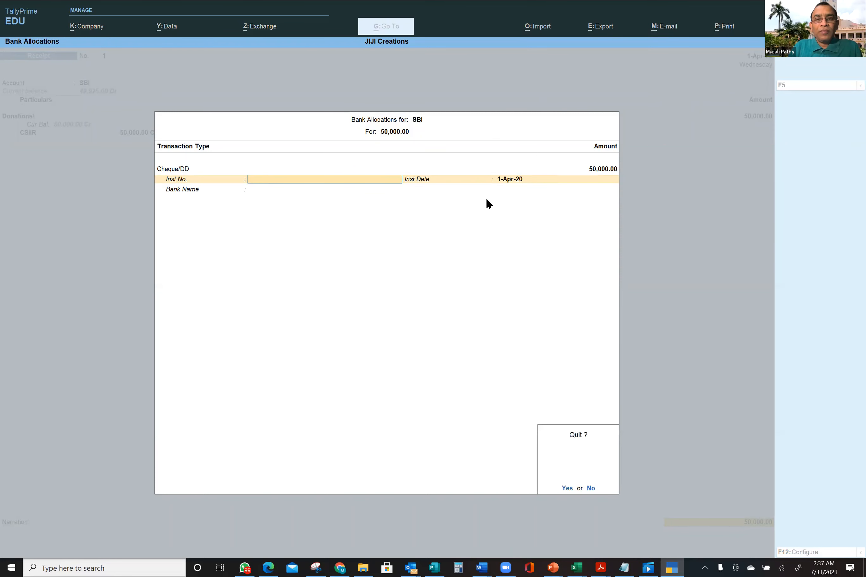
key(y)
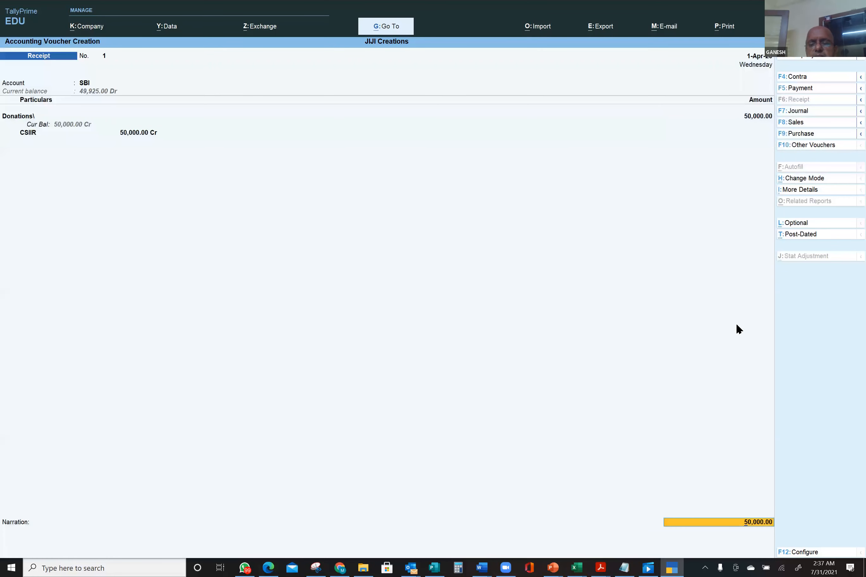
- Reopen SBI bank allocations, choose Cheque/DD, and enter 10000 as its amount
key(Return)
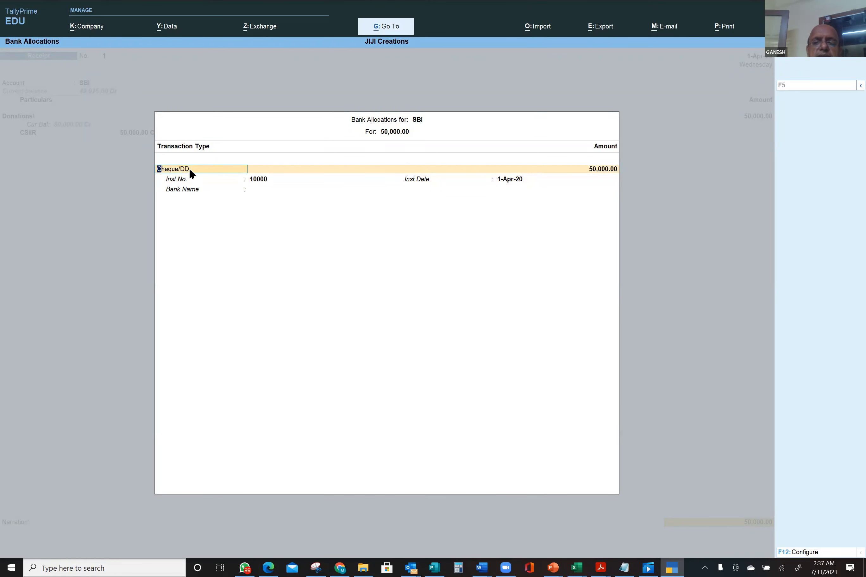
key(space)
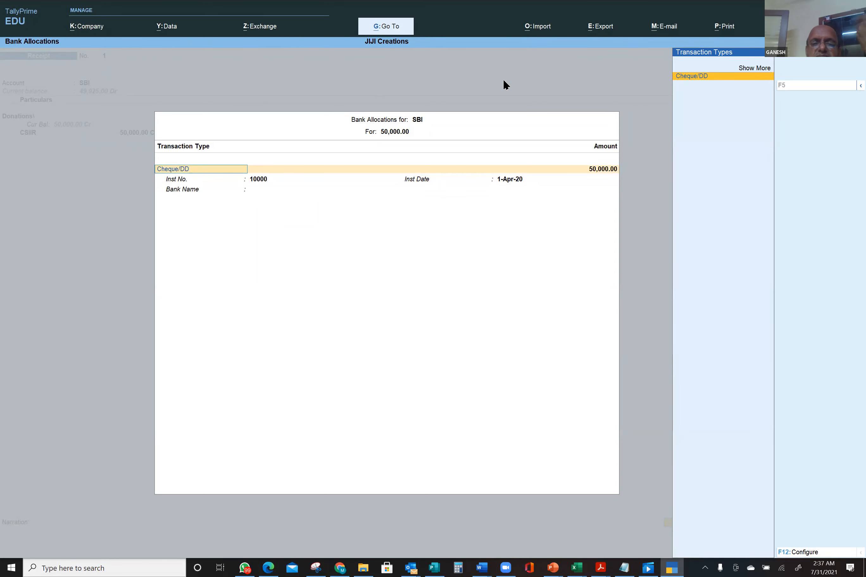
click(742, 66)
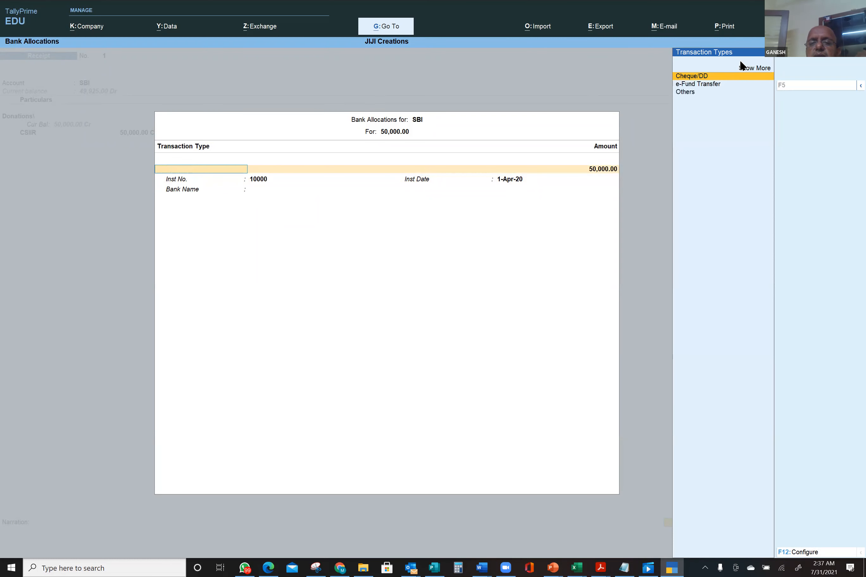
click(702, 76)
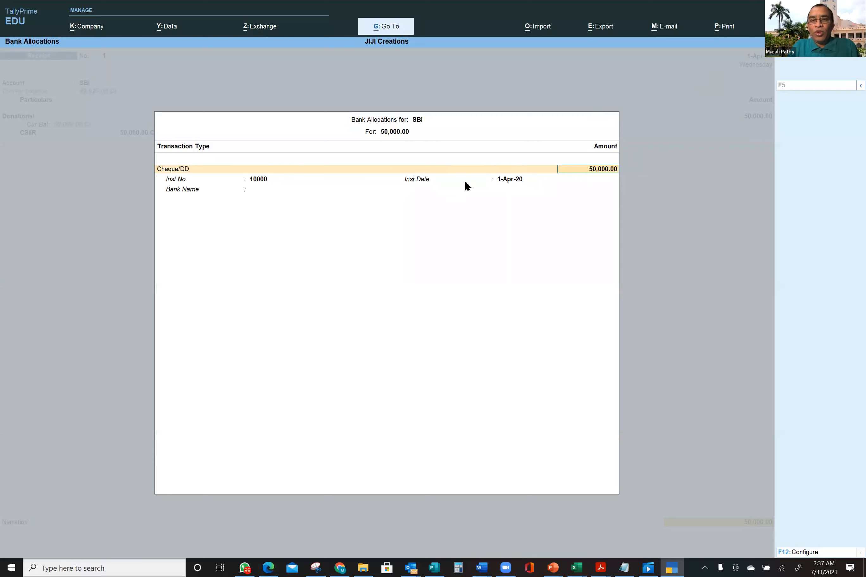
text(10000)
- Keep the 10,000 cheque amount with instrument number 1234 dated 1-Apr-20
key(Return)
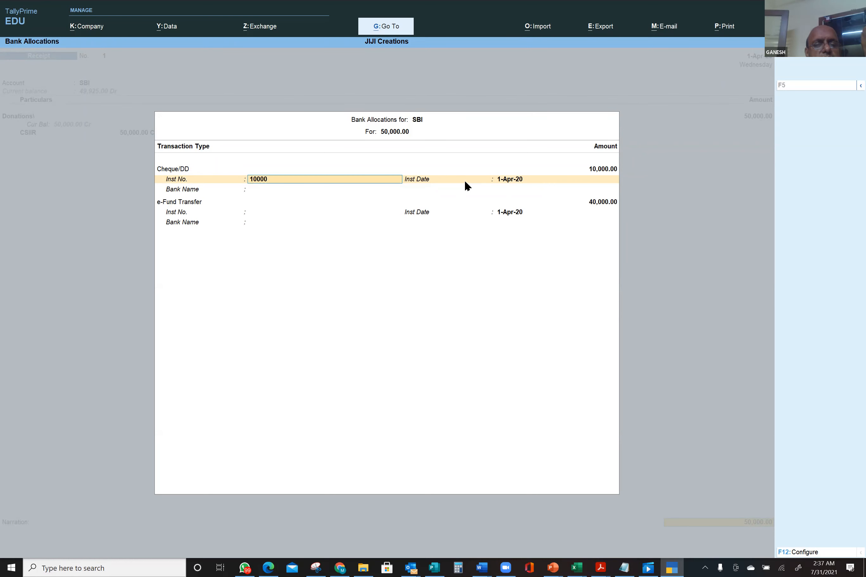
text(1234)
key(Return)
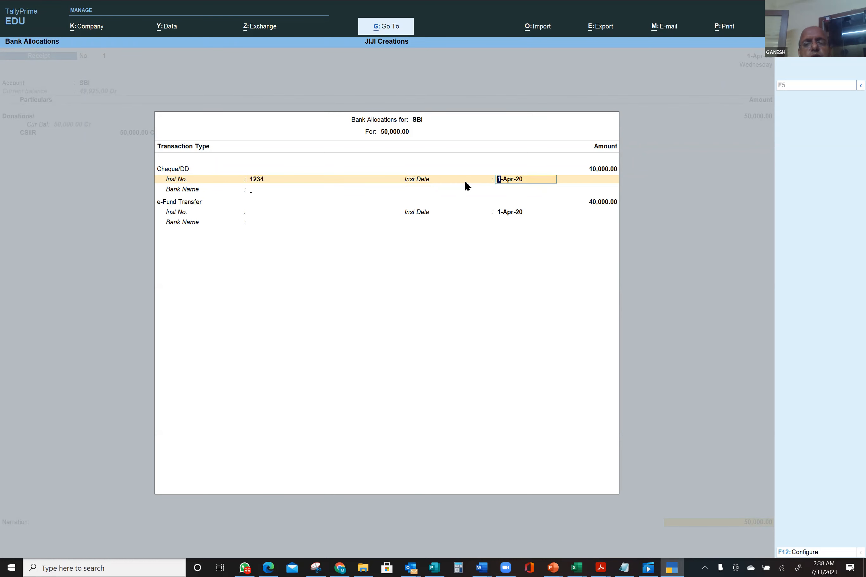
key(Return)
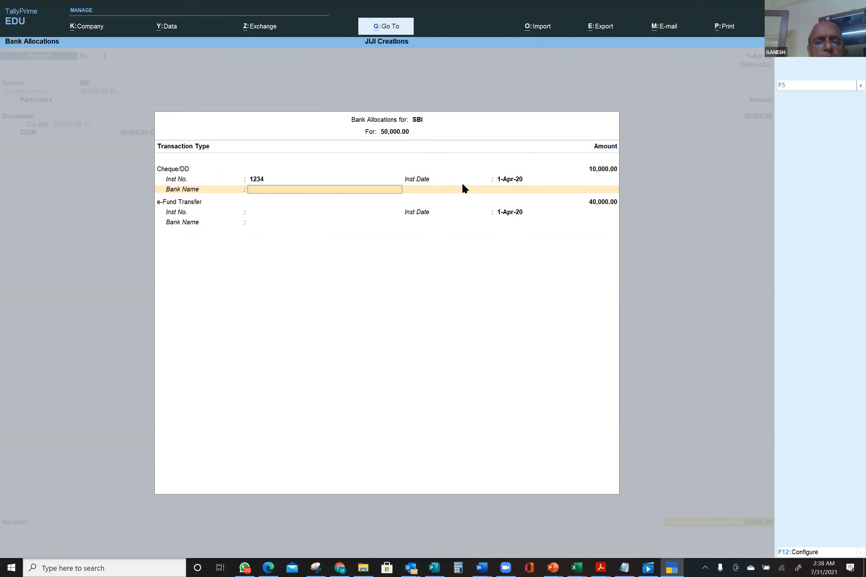
- Specify ICICI as the bank name for this cheque
text(IC)
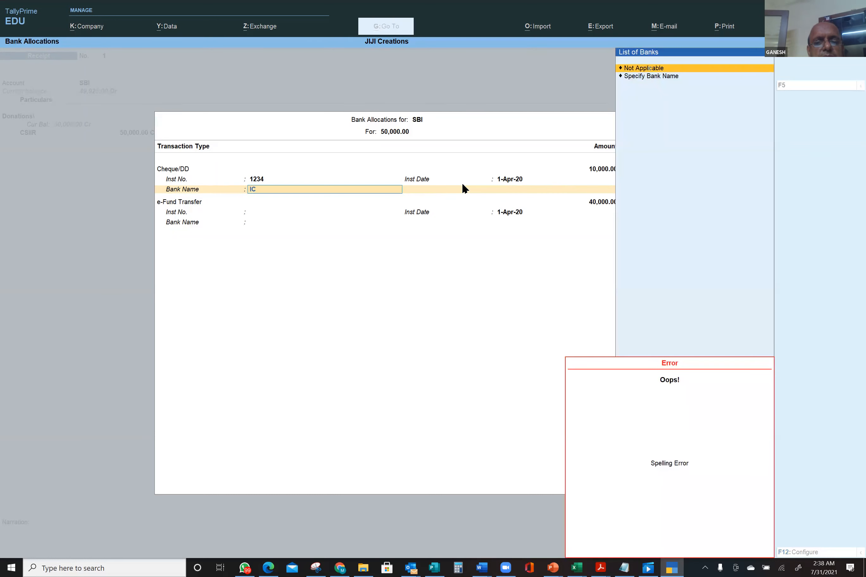
text(i)
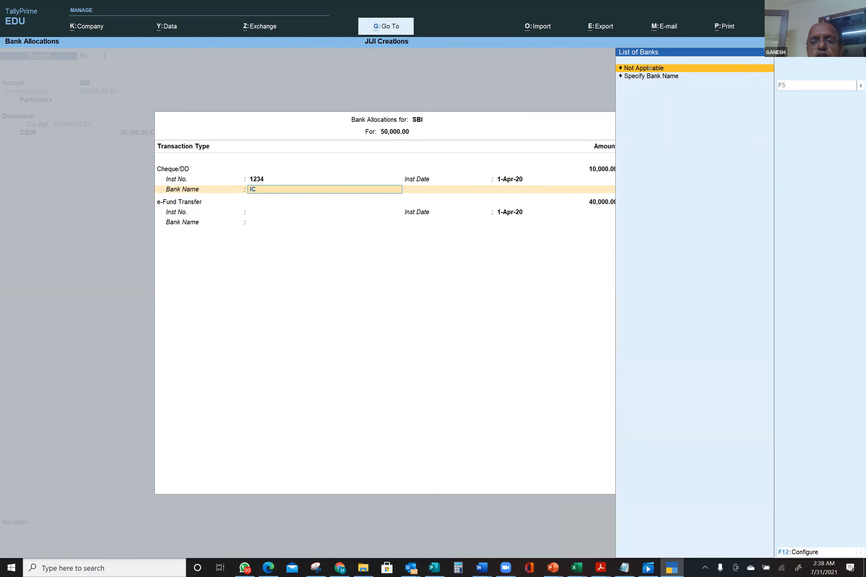
key(Escape)
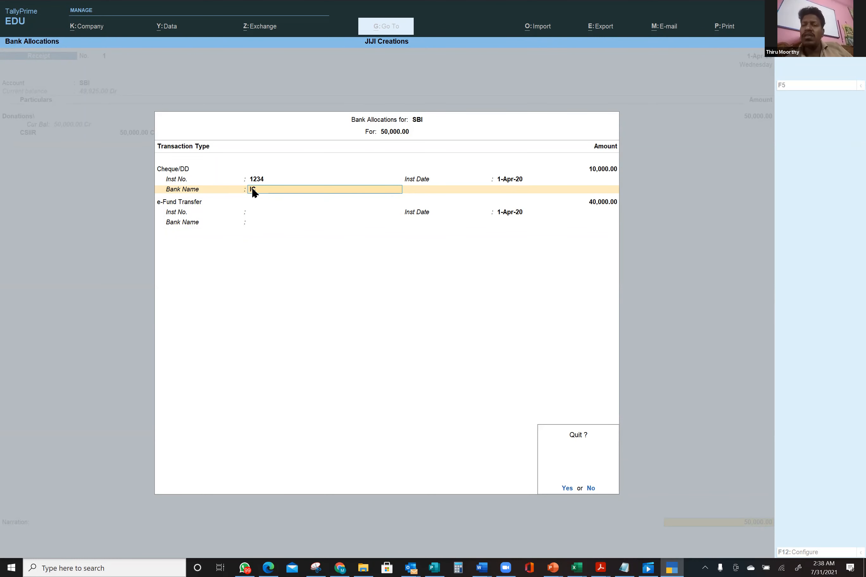
key(n)
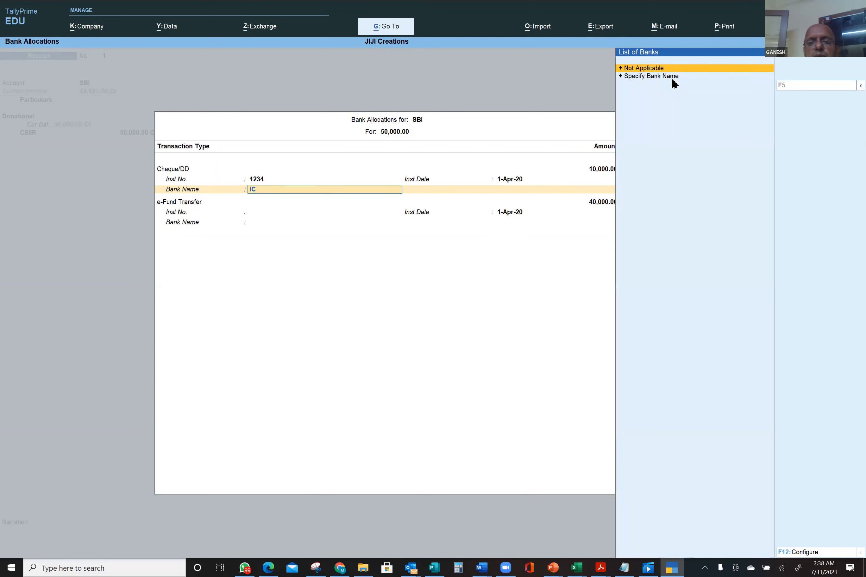
click(654, 76)
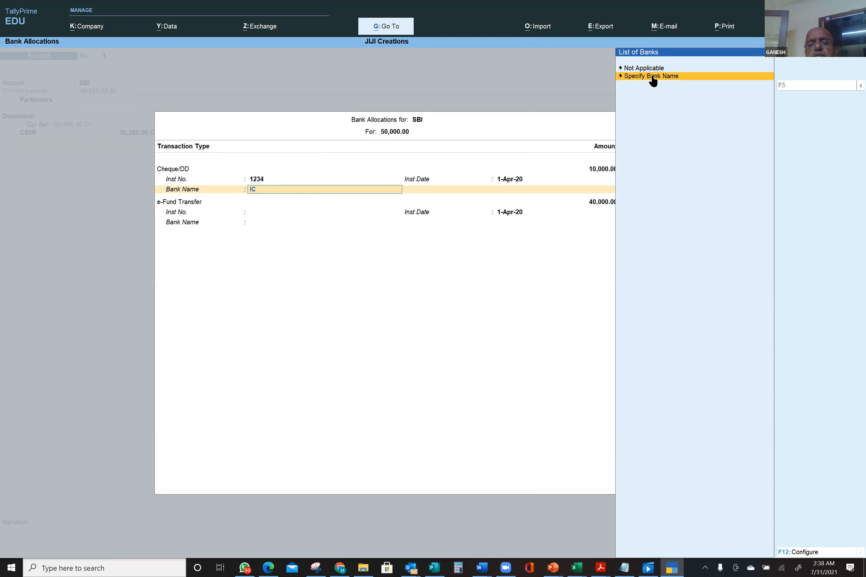
click(654, 76)
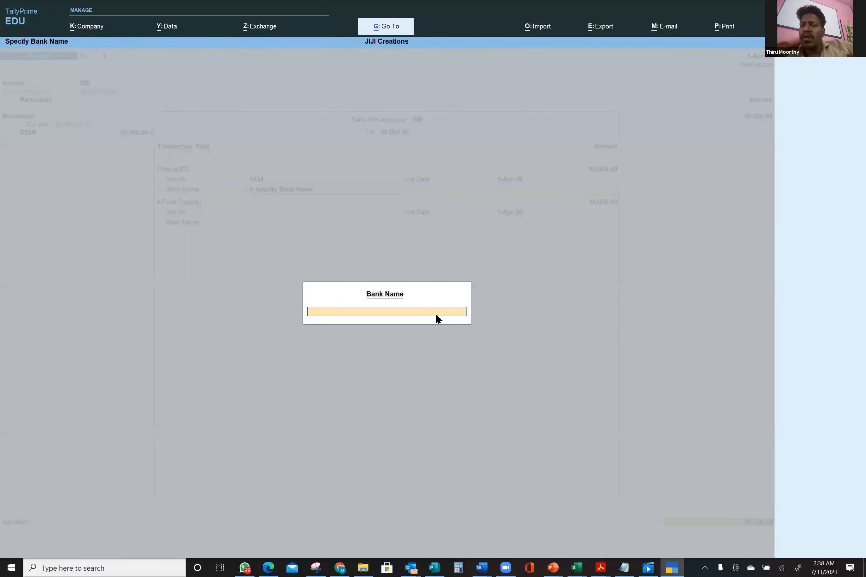
text(ICICI)
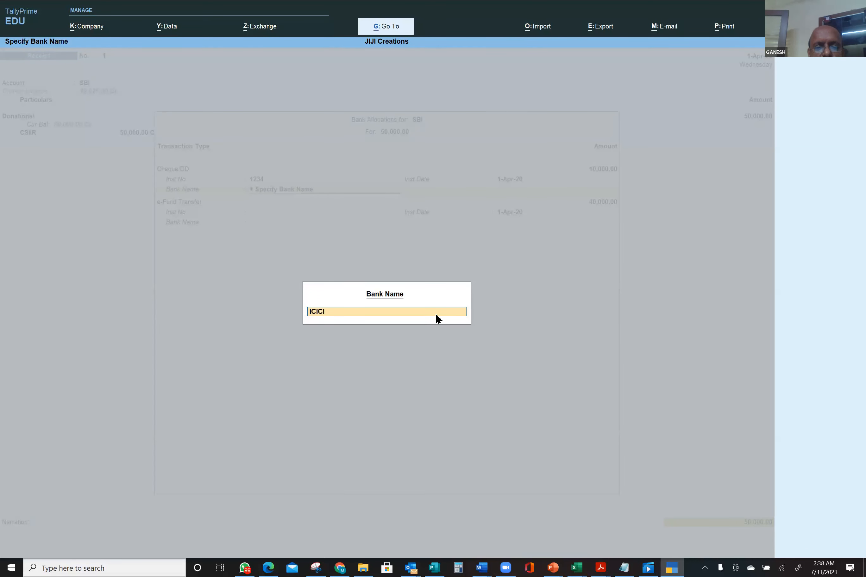
key(Return)
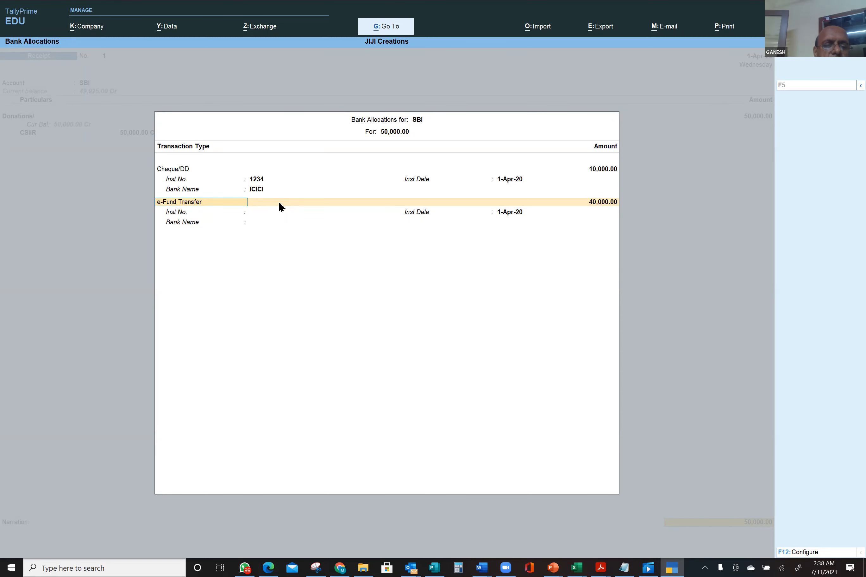
- Make the 40,000.00 allocation a Cheque/DD numbered 2344 dated 1-Apr-20
text(c)
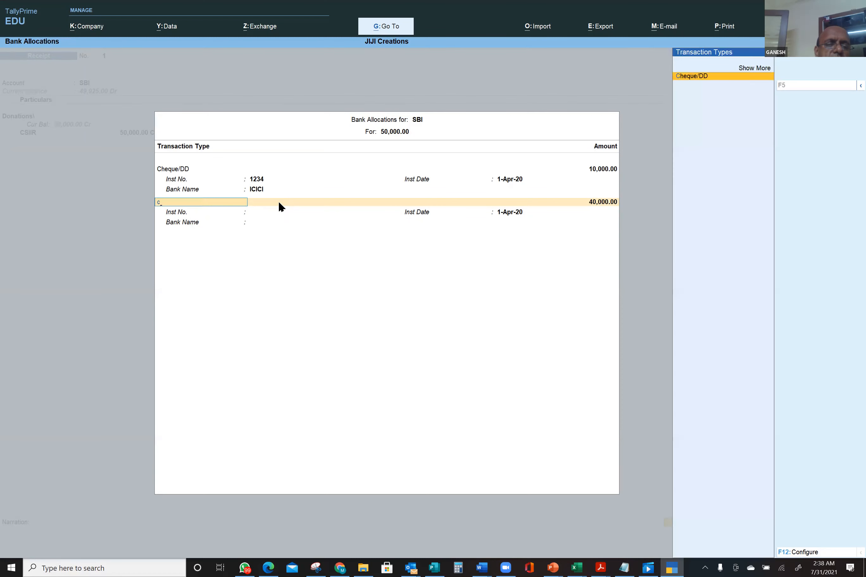
click(702, 76)
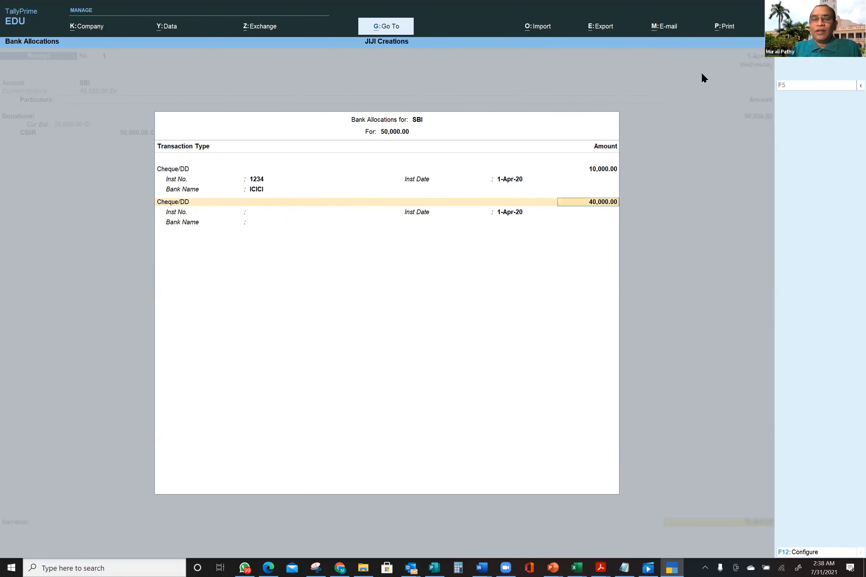
key(Return)
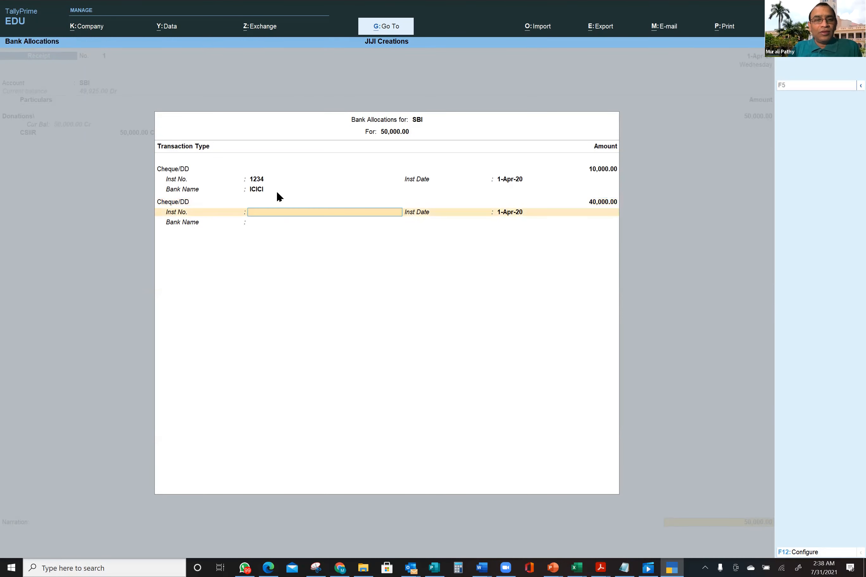
text(2344)
key(Return)
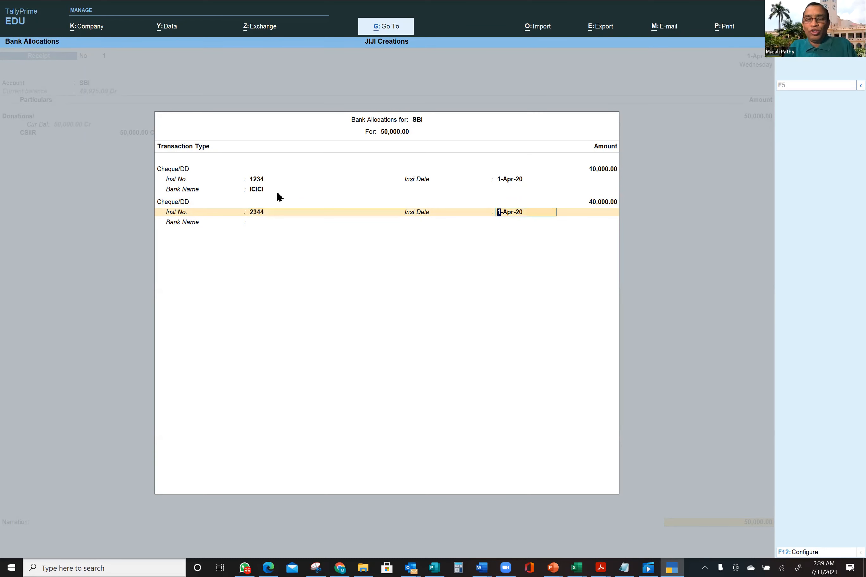
key(Return)
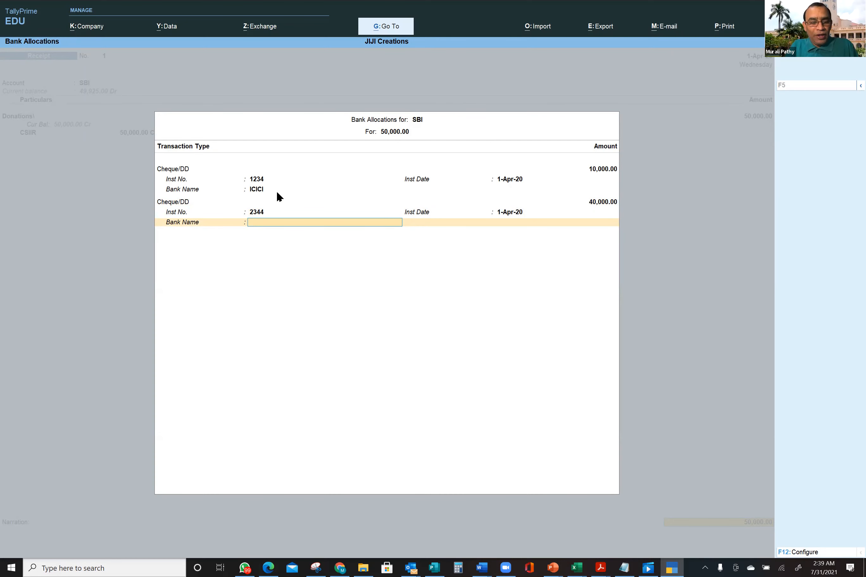
- Specify ICICI as the second cheque's bank and finish the bank allocations
text(IC)
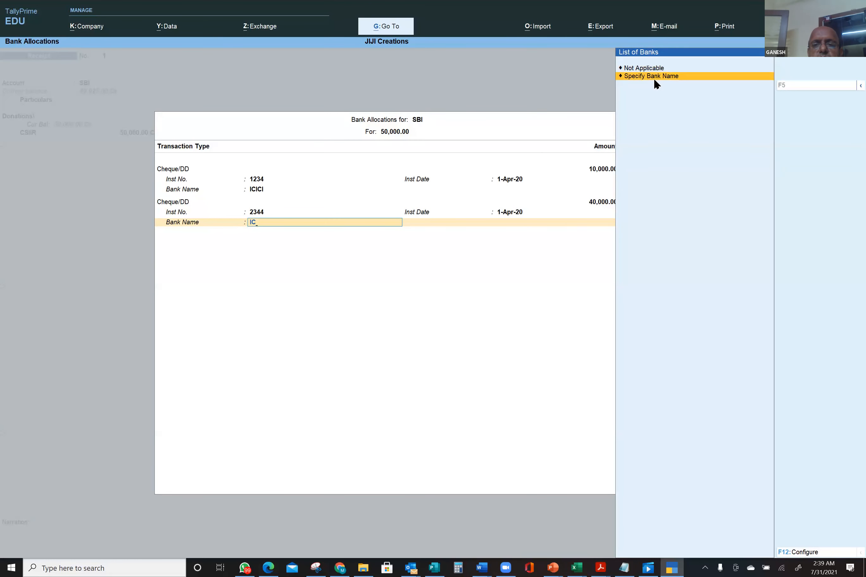
click(654, 79)
text(ICICI)
key(Return)
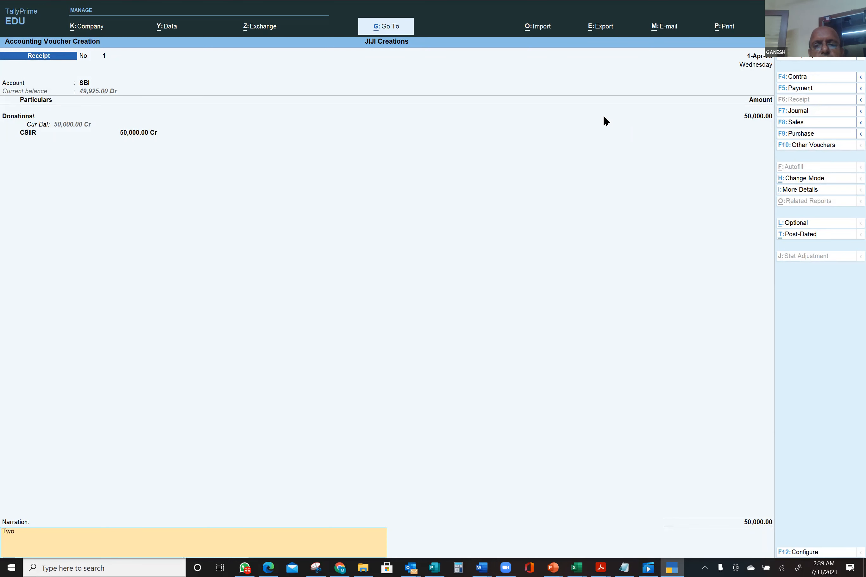
- Complete the narration as 'Two Donors', accept Receipt No. 1, and exit the blank Receipt No. 2
text(Donors)
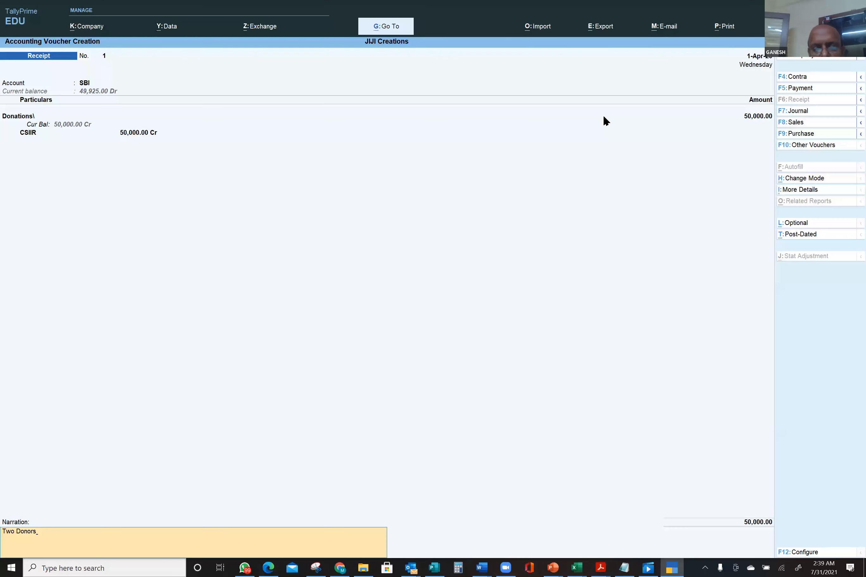
key(Return)
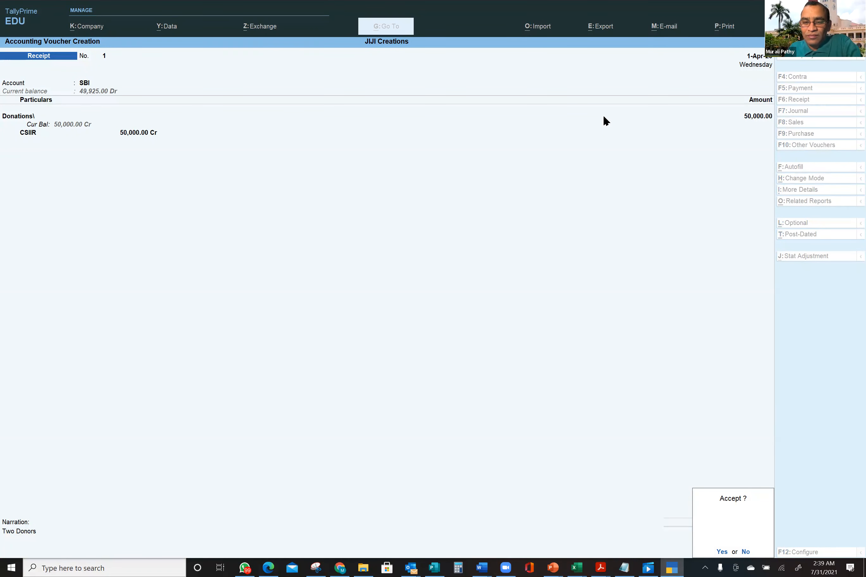
key(Return)
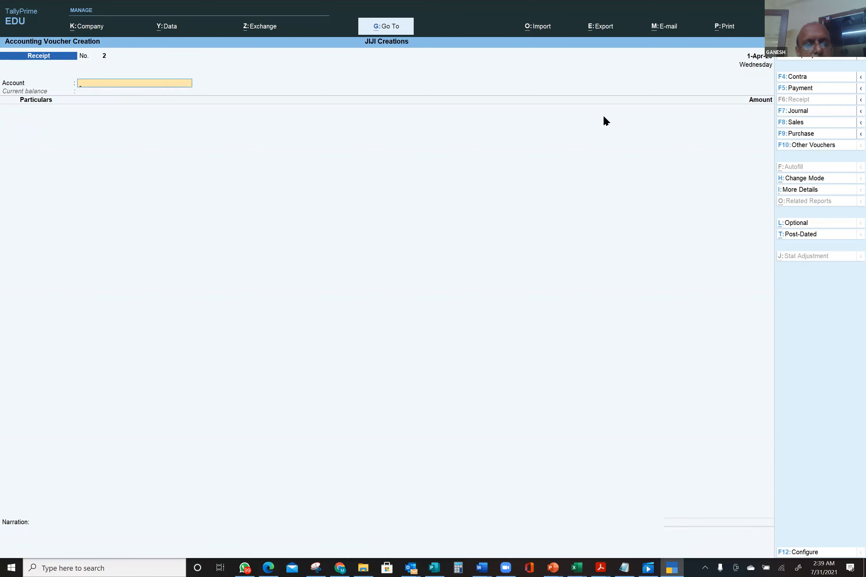
key(Escape)
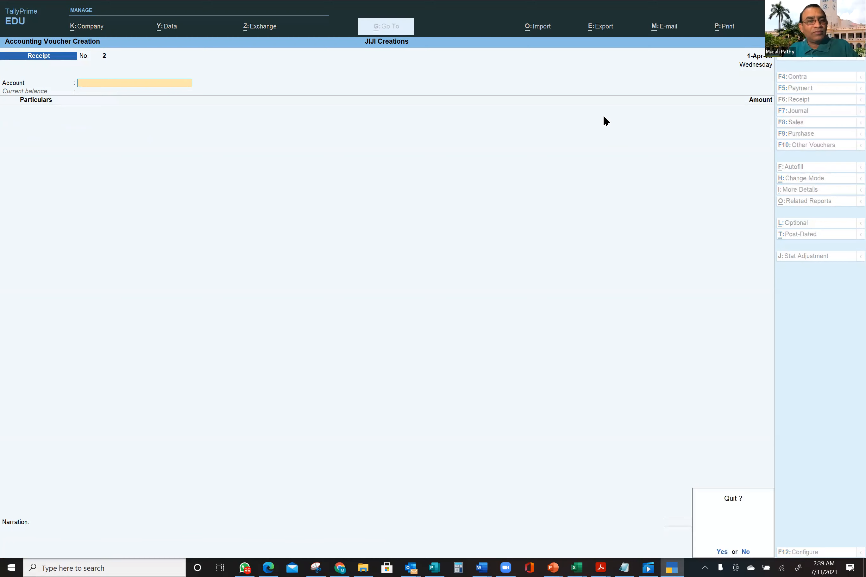
- Quit voucher entry and open the SBI Cheque Deposit Slip from Banking, totalling 50,000.00
key(Return)
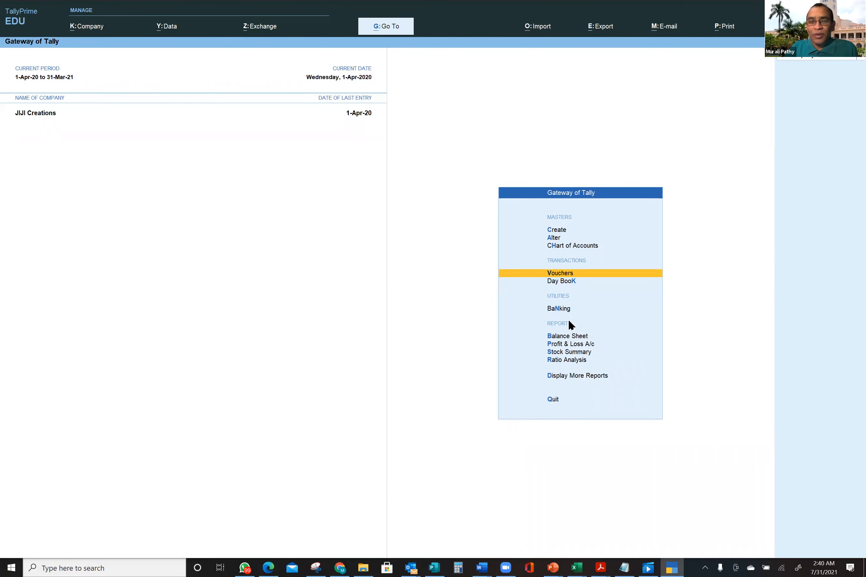
click(558, 308)
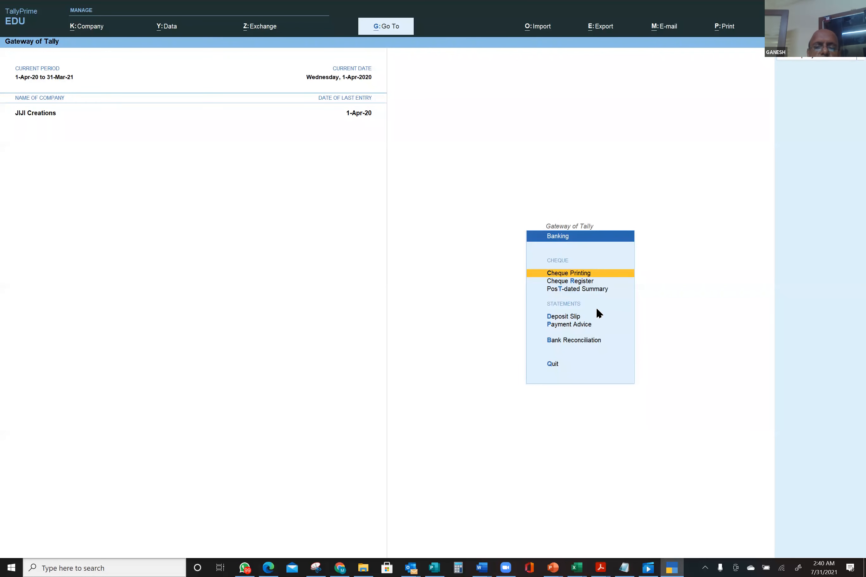
click(571, 316)
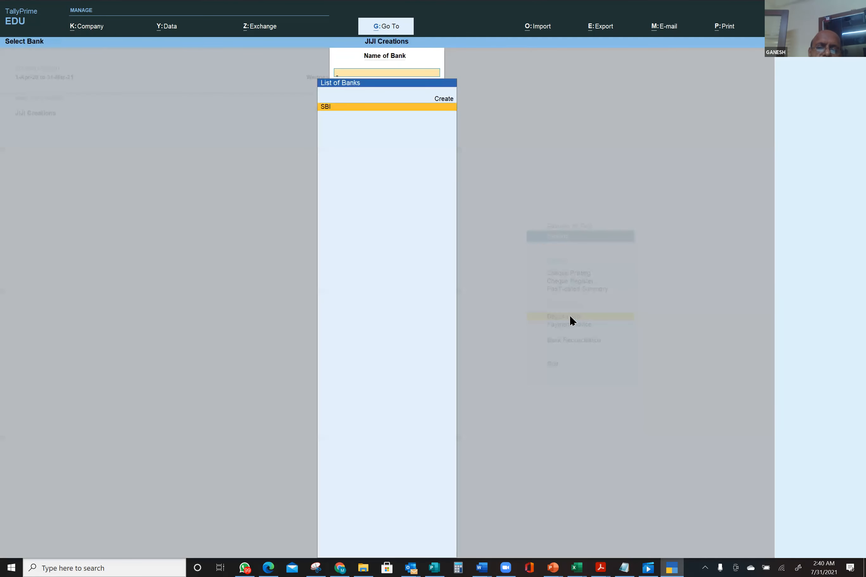
click(347, 108)
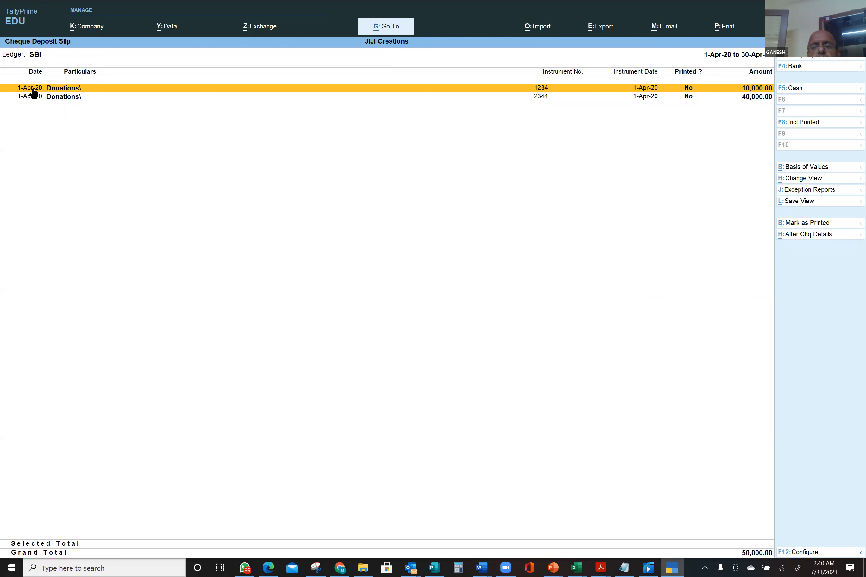
- Preview the current SBI Cheque Deposit Slip for printing, grand total ₹ 50,000.00
key(ctrl)
key(ctrl+p)
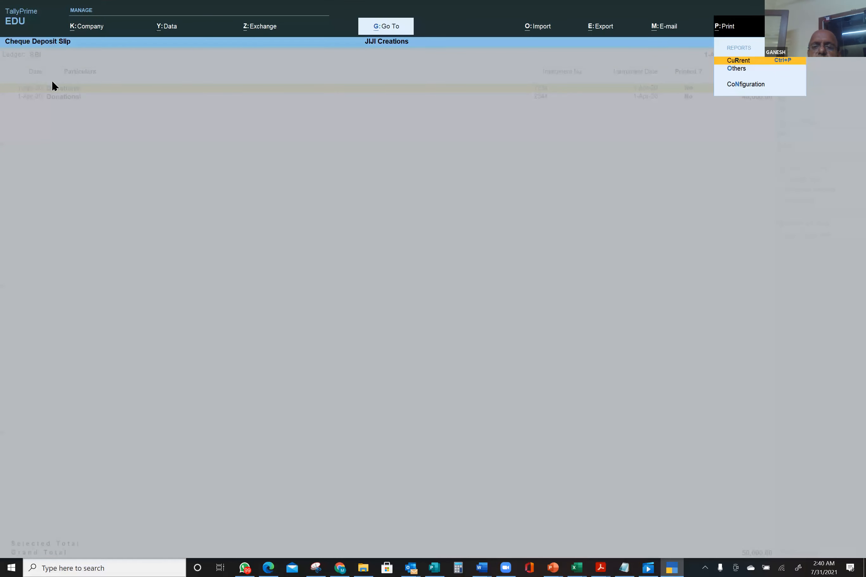
key(Return)
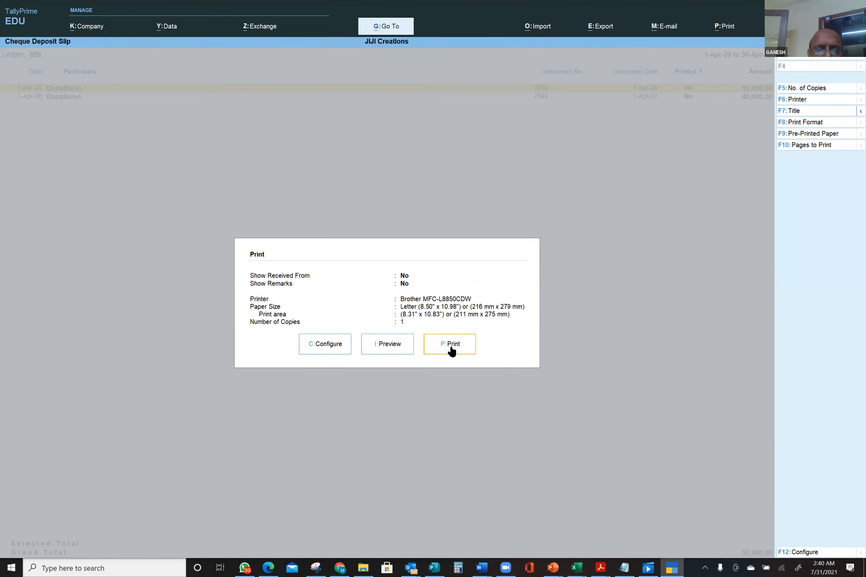
click(399, 348)
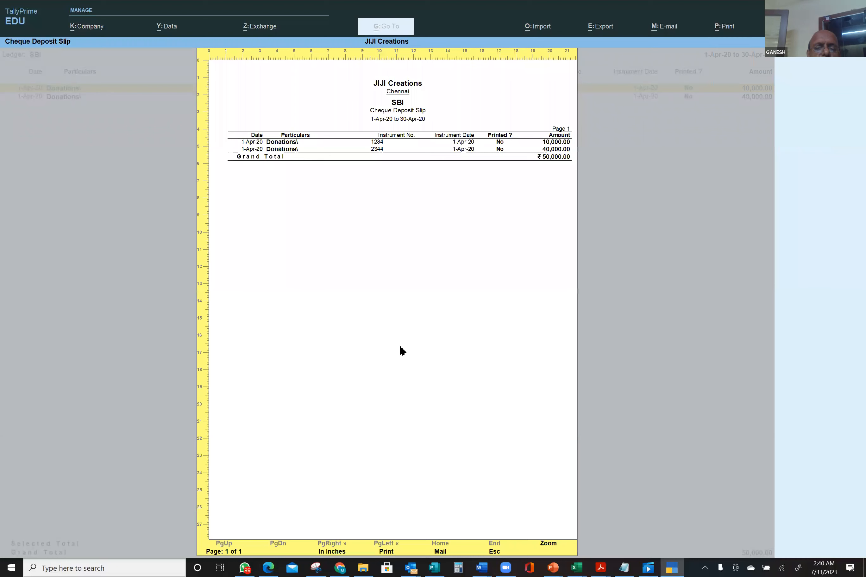
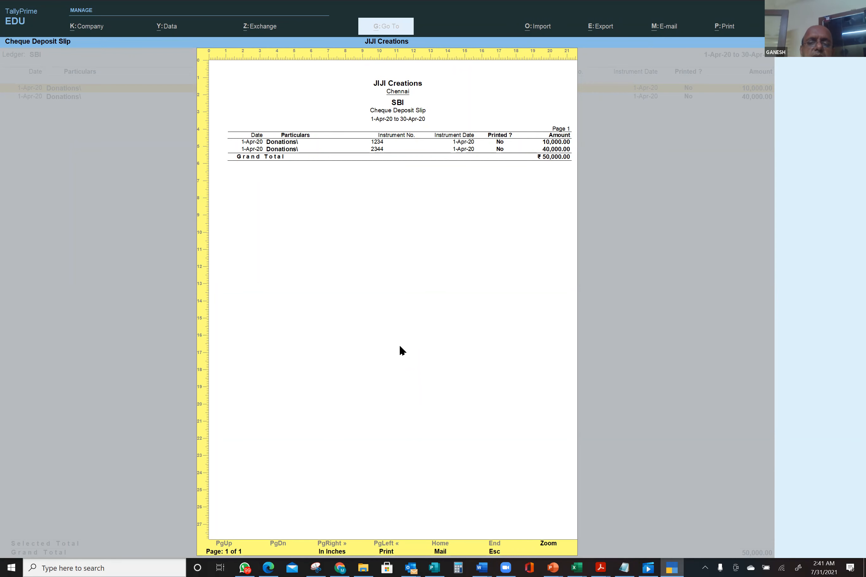
- Close the deposit slip print preview, the print settings and the bank selection, returning to Banking
key(Escape)
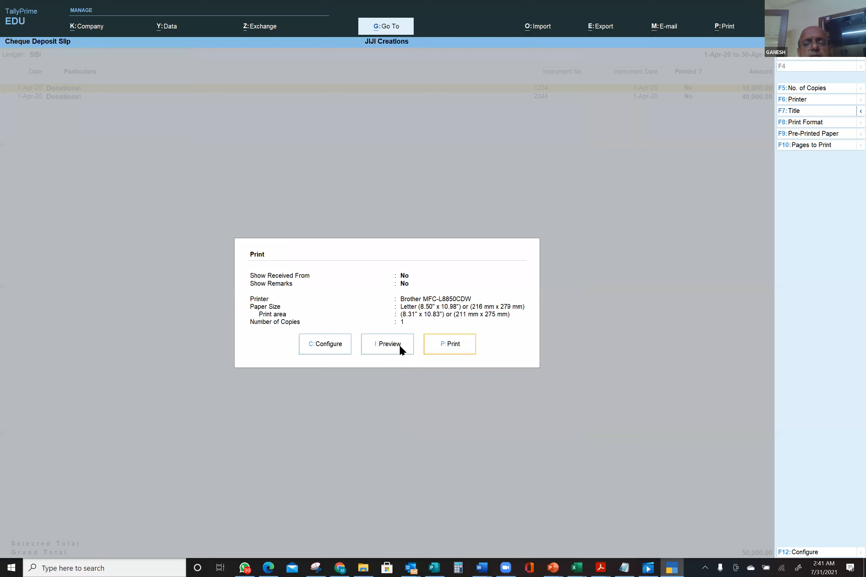
key(Escape)
key(Escape)
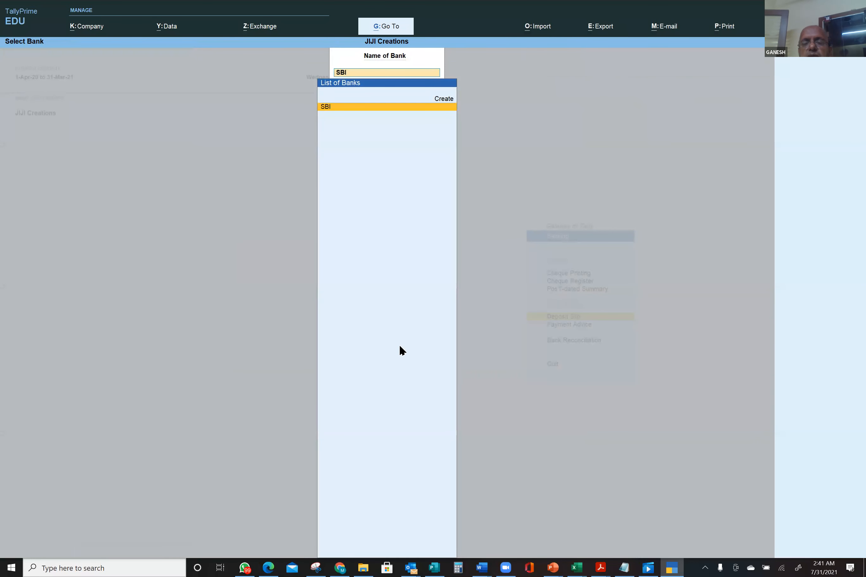
key(Escape)
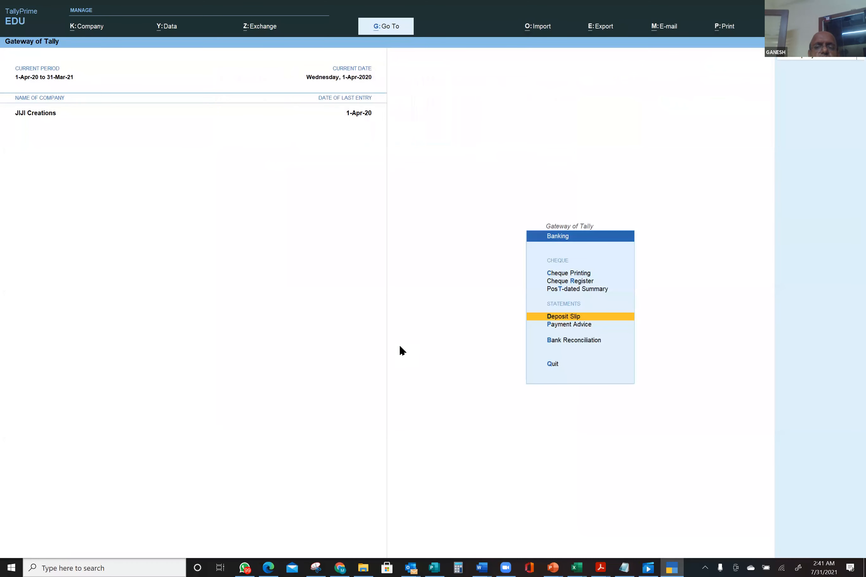
- Bring up Receipt No. 1 for alteration and step through its Donations 50,000.00 and CSIIR lines
key(Escape)
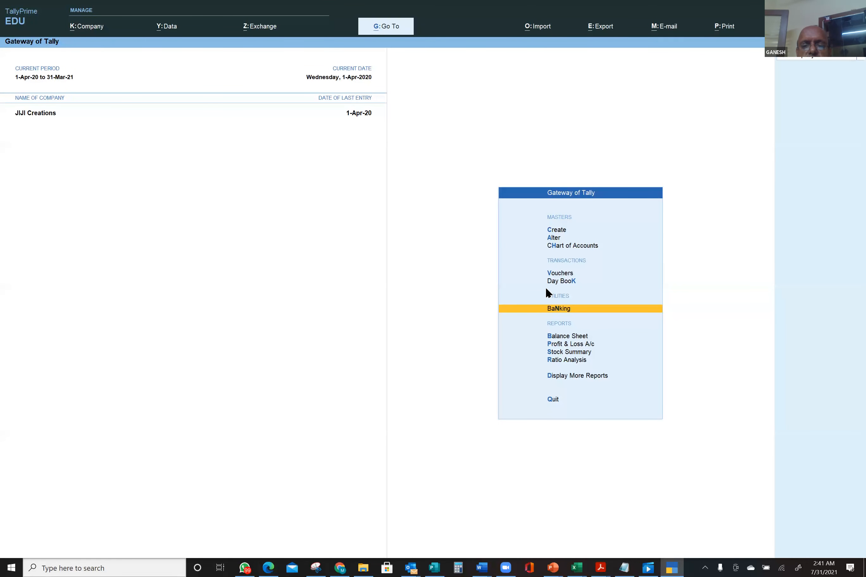
click(569, 274)
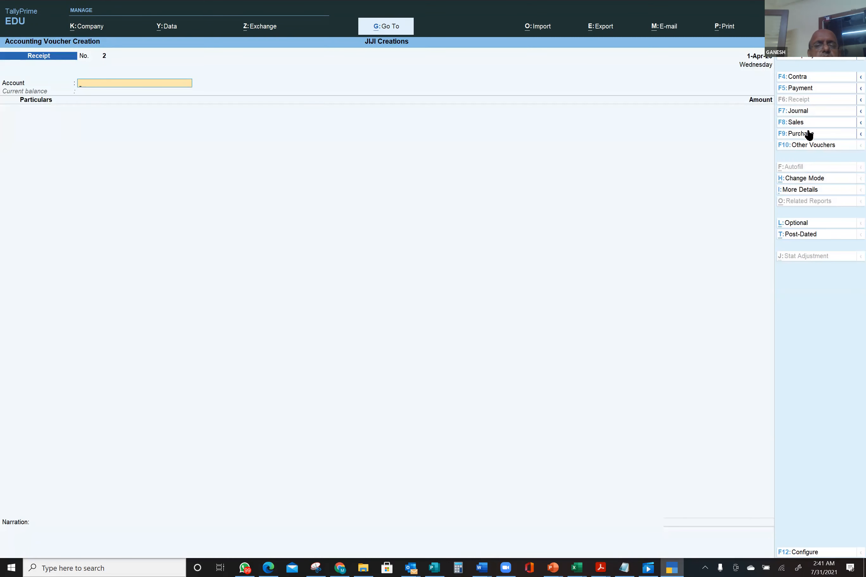
key(Page_Up)
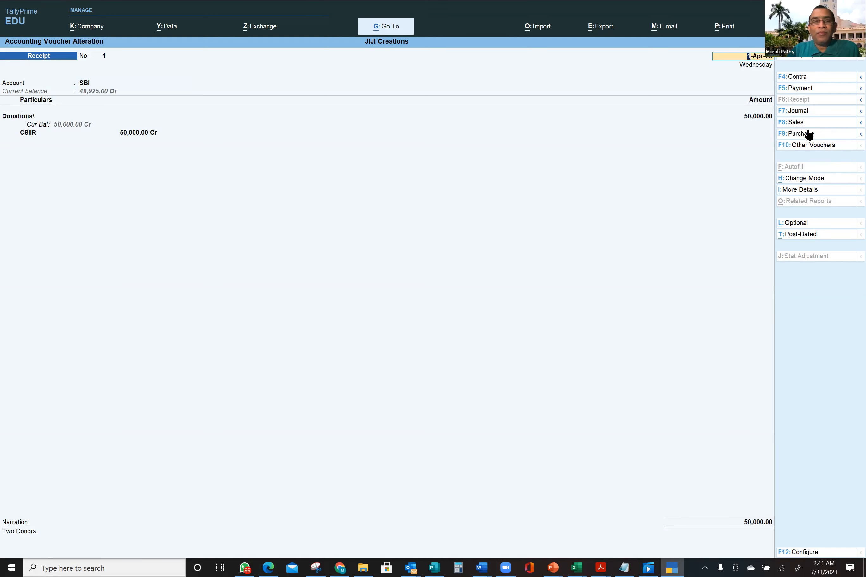
click(759, 118)
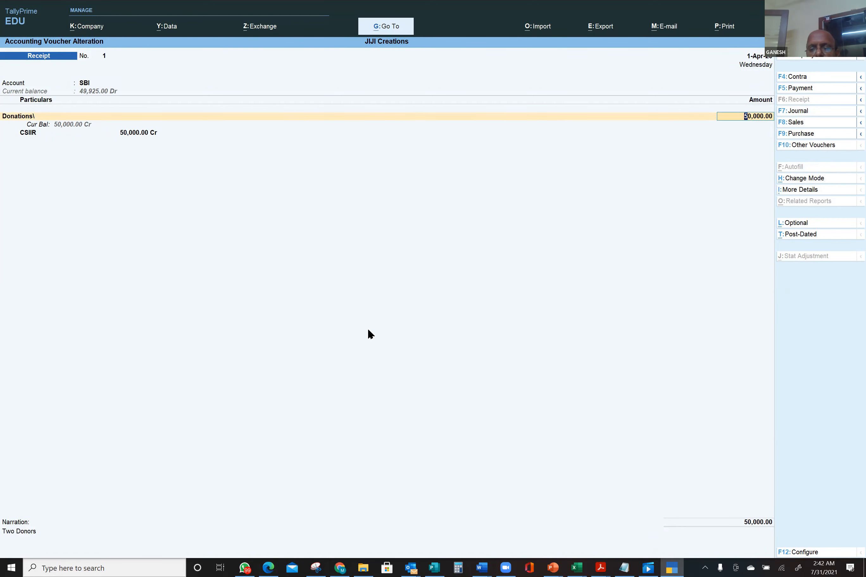
key(Return)
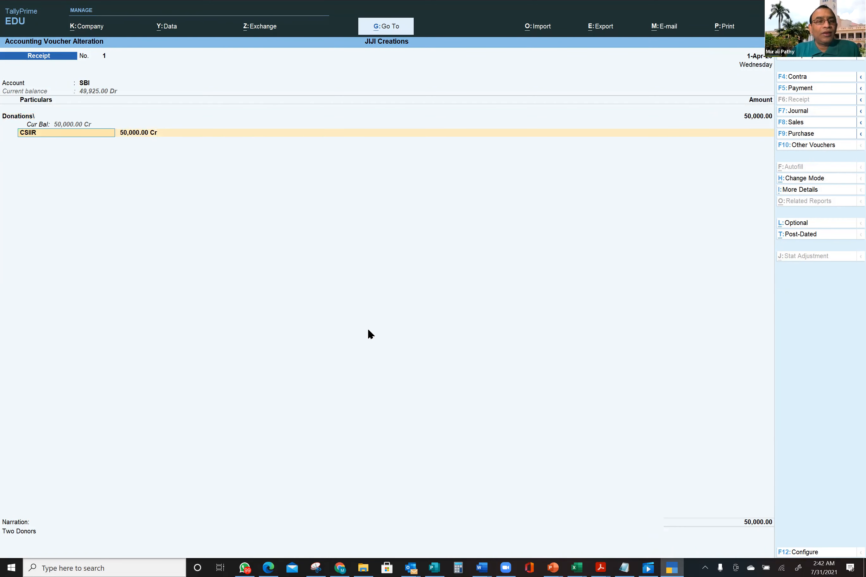
key(Return)
key(Return)
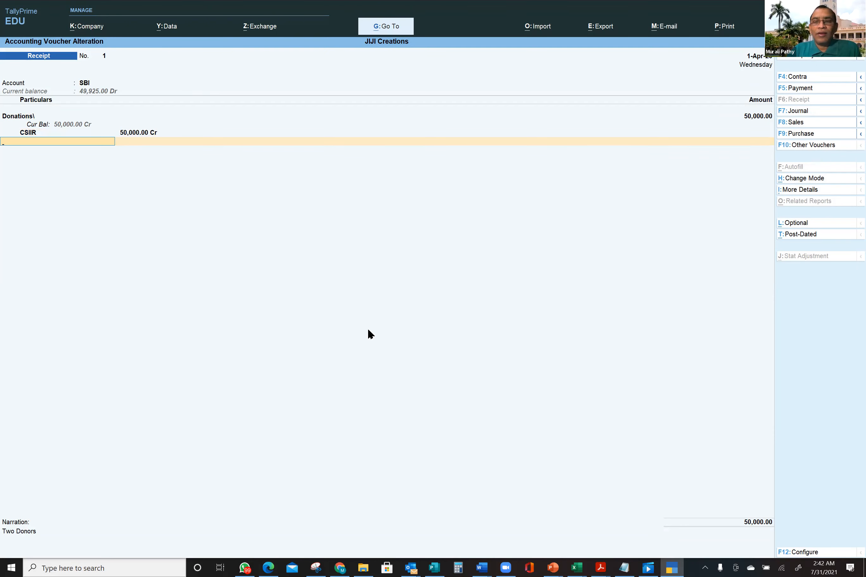
key(Return)
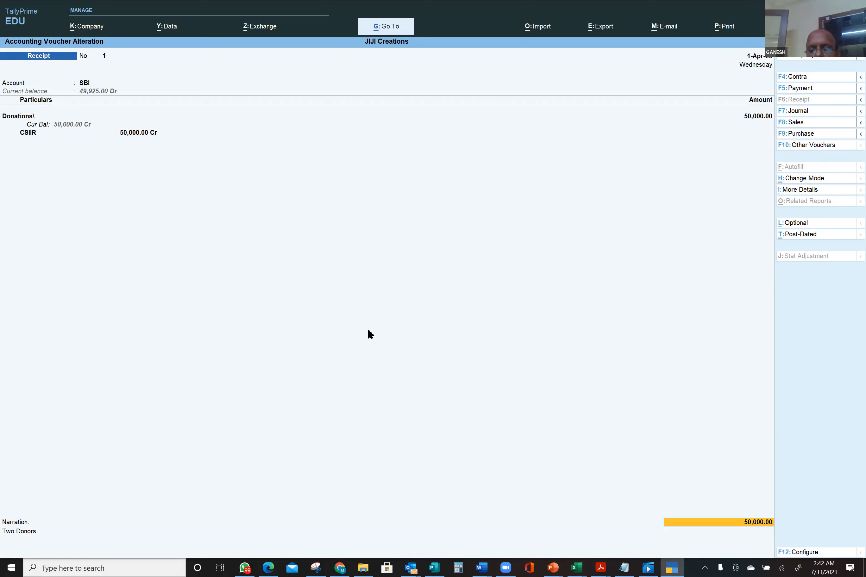
key(Return)
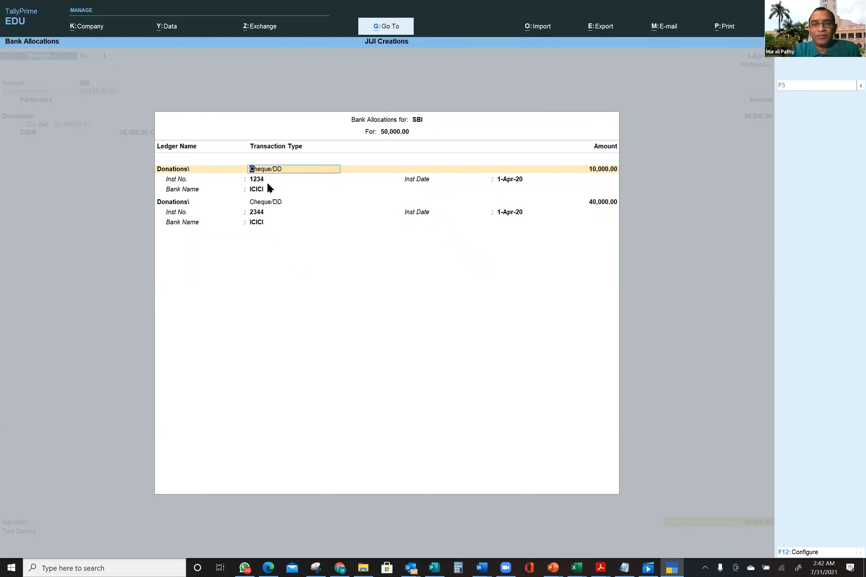
- Enter SBI's bank allocations (ICICI cheques of 10,000 and 40,000) and open their F12 configuration
key(Return)
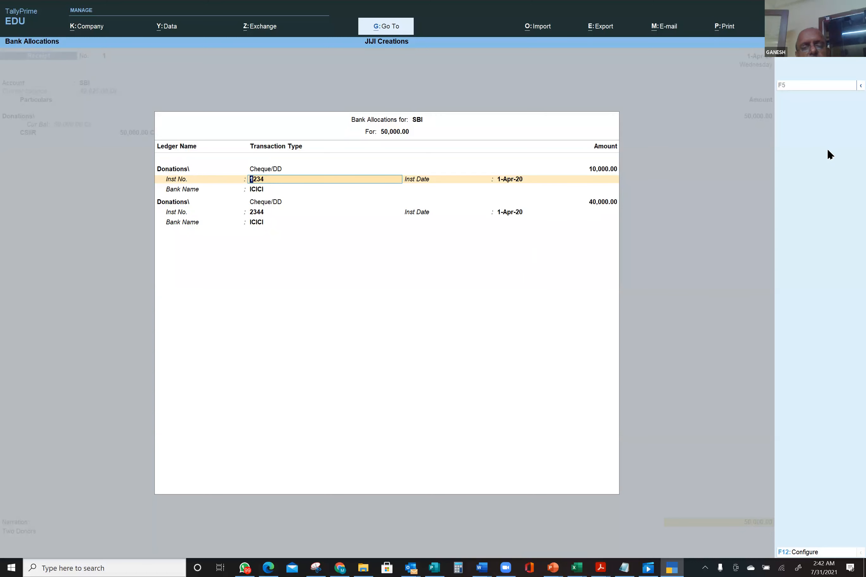
key(BackSpace)
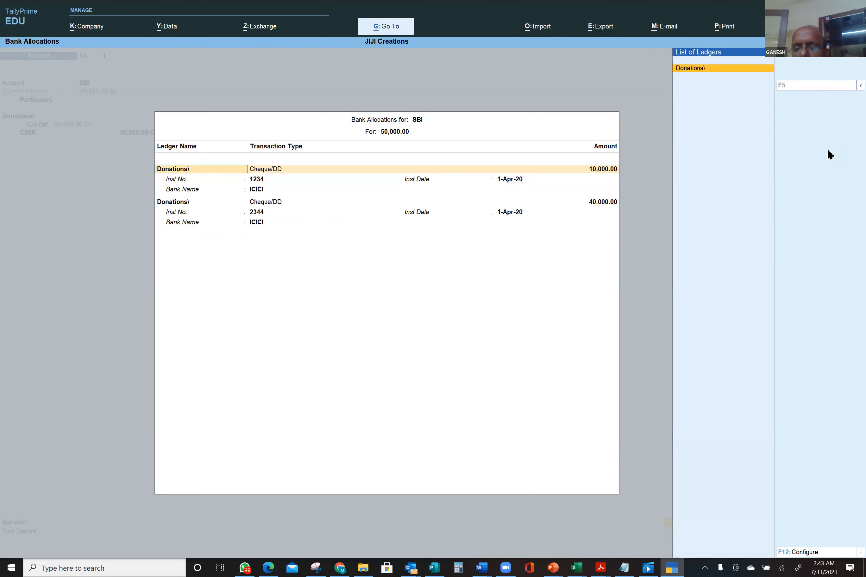
click(805, 553)
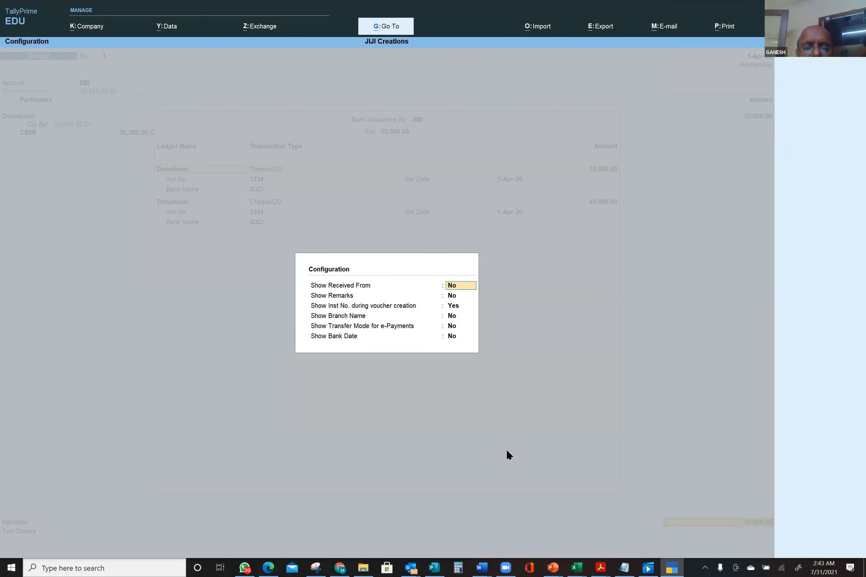
- Set Show Received From, Remarks, Branch Name and Transfer Mode to Yes in the allocation configuration
text(y)
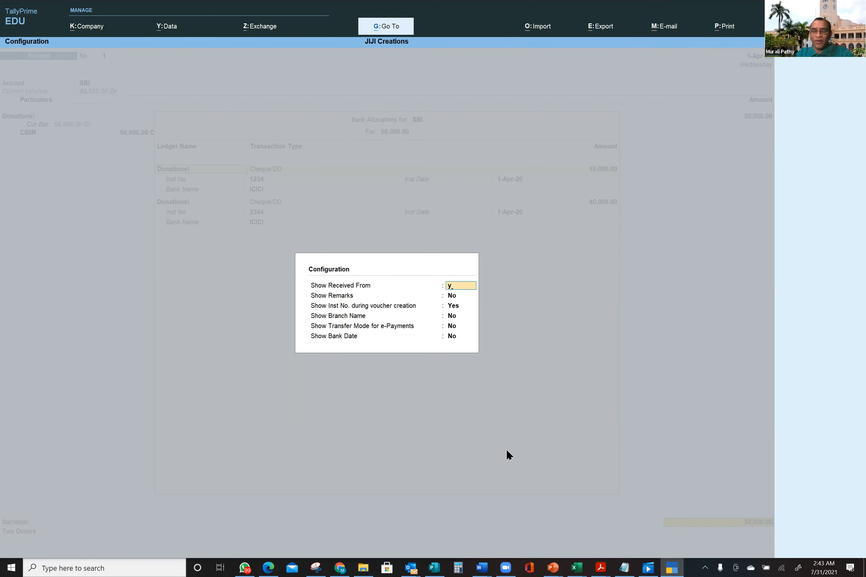
key(Return)
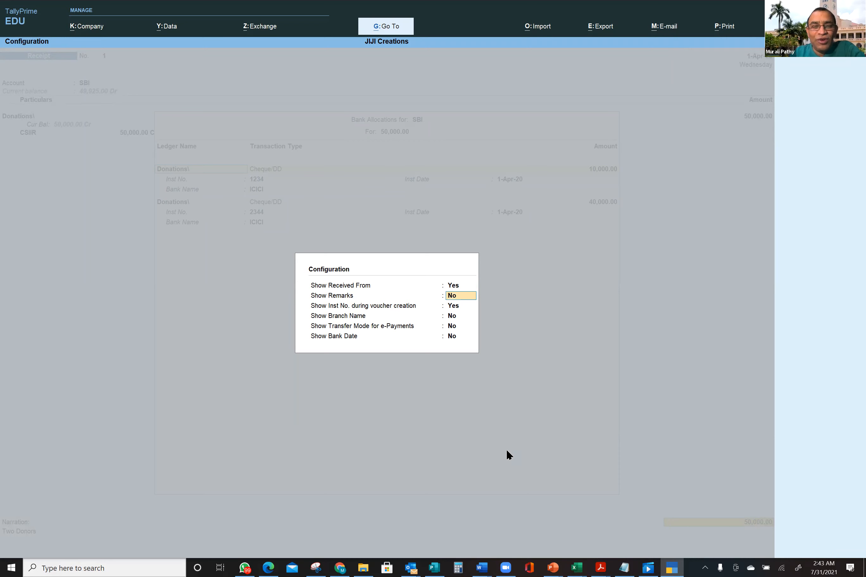
key(Return)
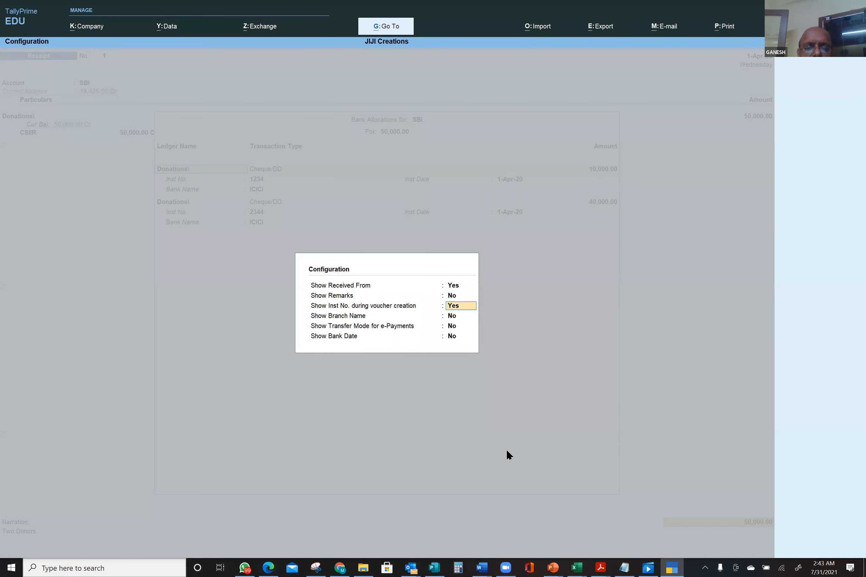
key(Up)
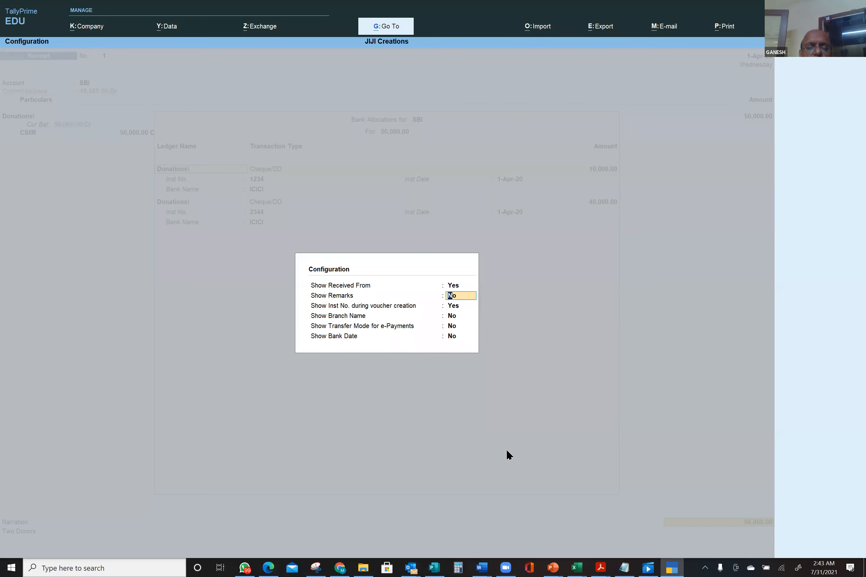
text(y)
key(Return)
key(Return)
text(y)
key(Return)
key(Return)
text(y)
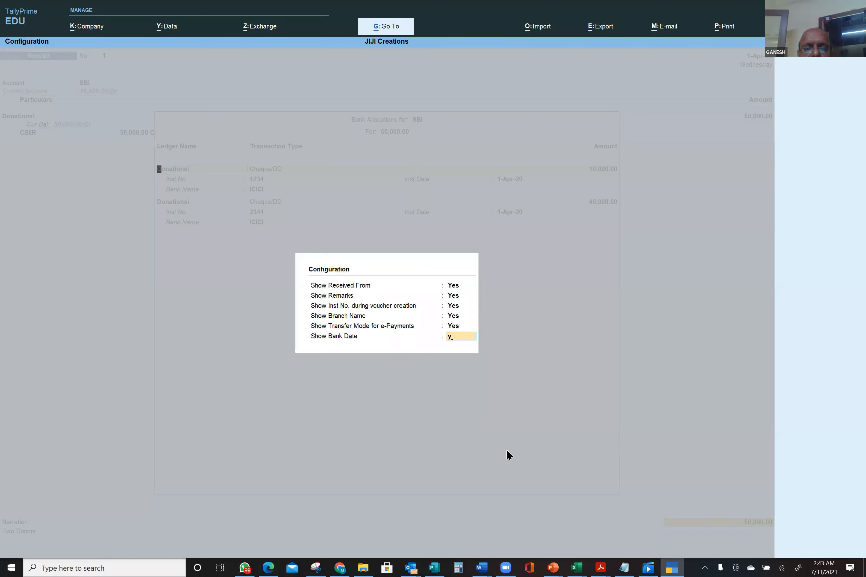
key(Return)
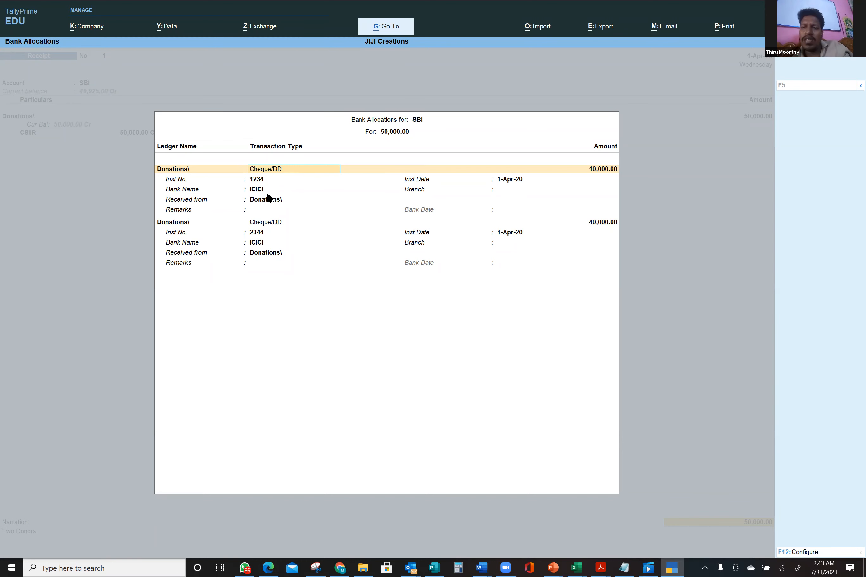
- Replace 'Donations\' with the donor's full name as Received from for cheque 1234 (₹10,000)
key(Return)
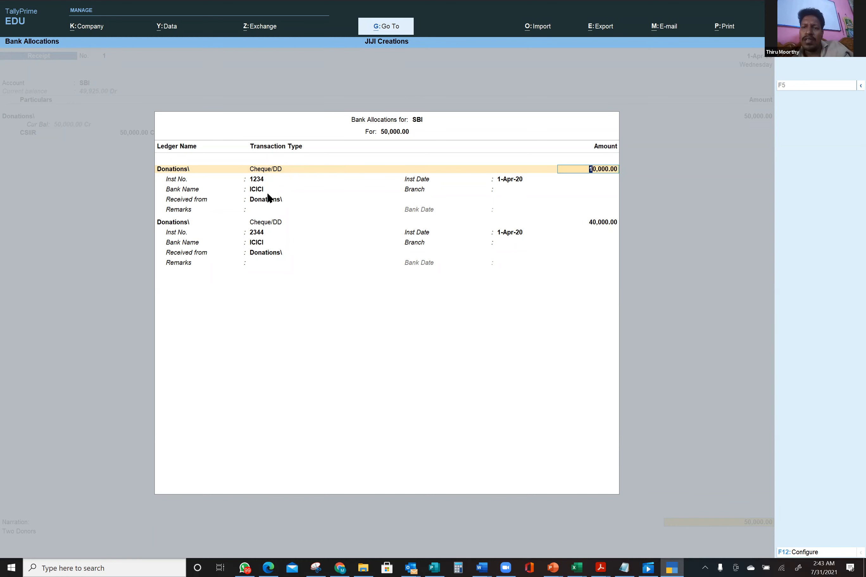
key(Return)
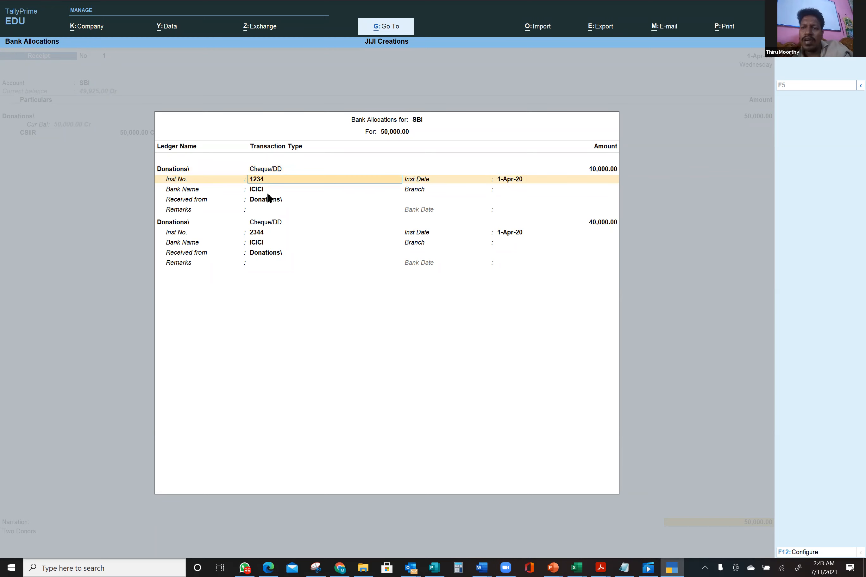
key(Return)
key(Return)
key(Return)
key(Return)
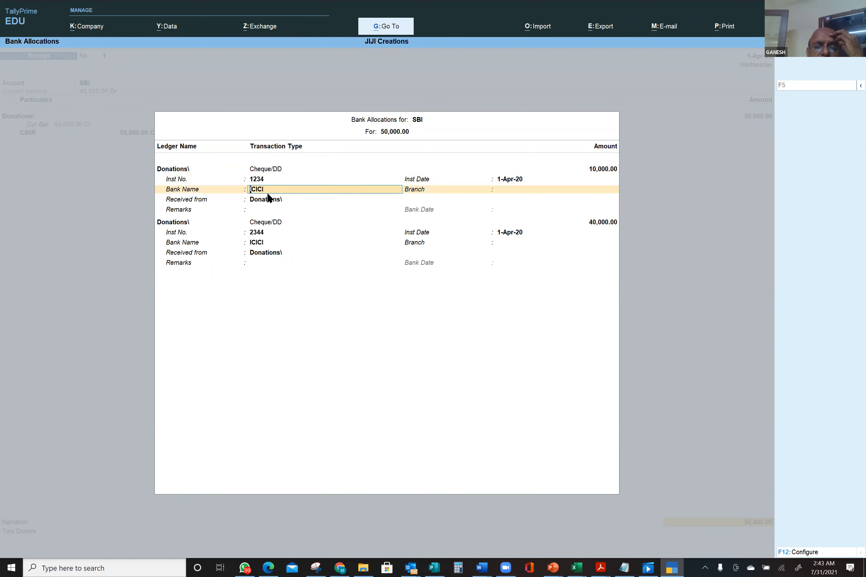
key(Return)
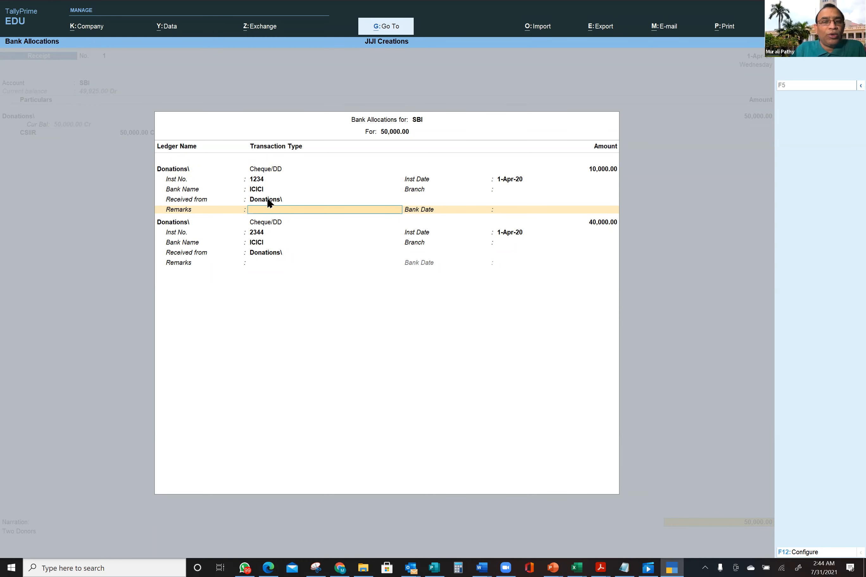
click(268, 200)
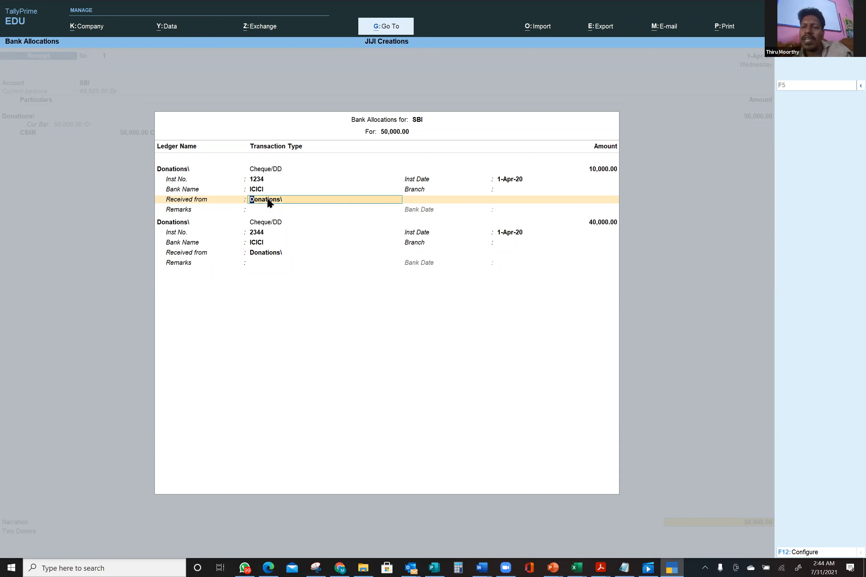
key(Delete)
key(Delete)
key(Delete)
key(Delete)
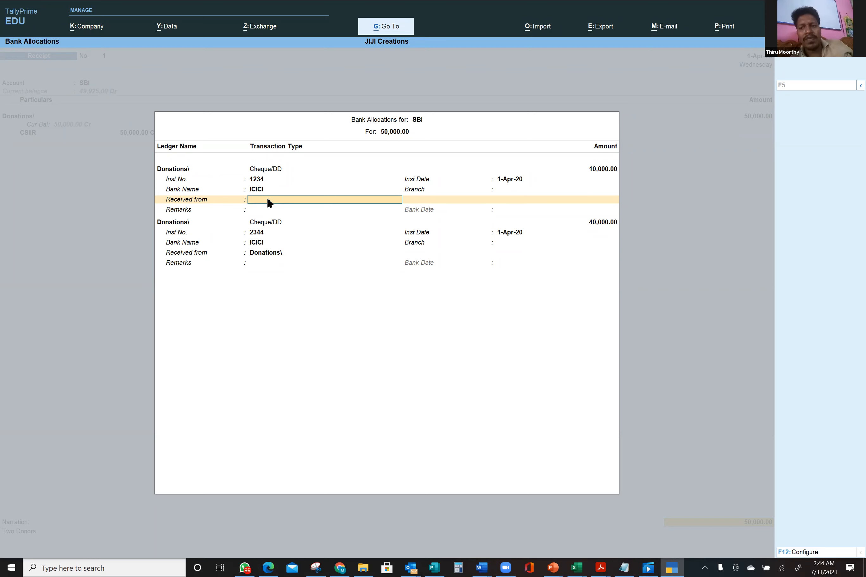
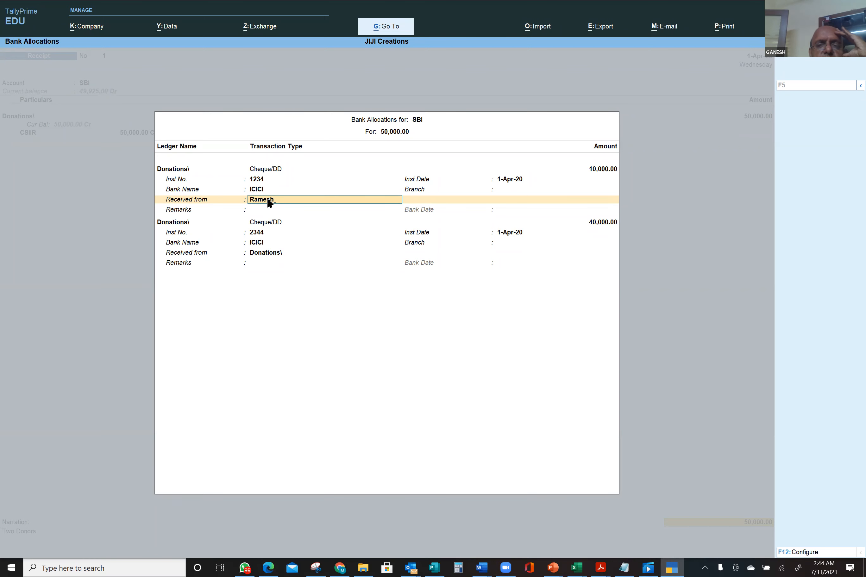
key(Return)
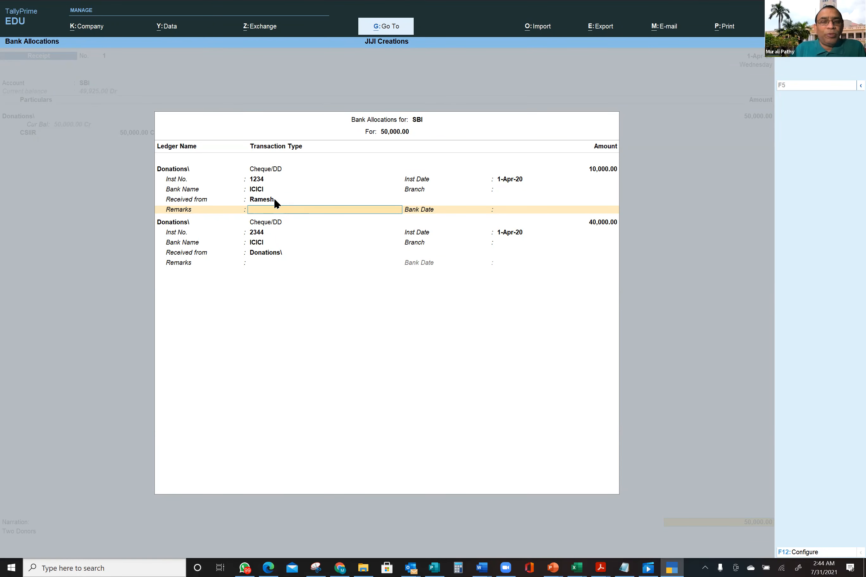
click(273, 200)
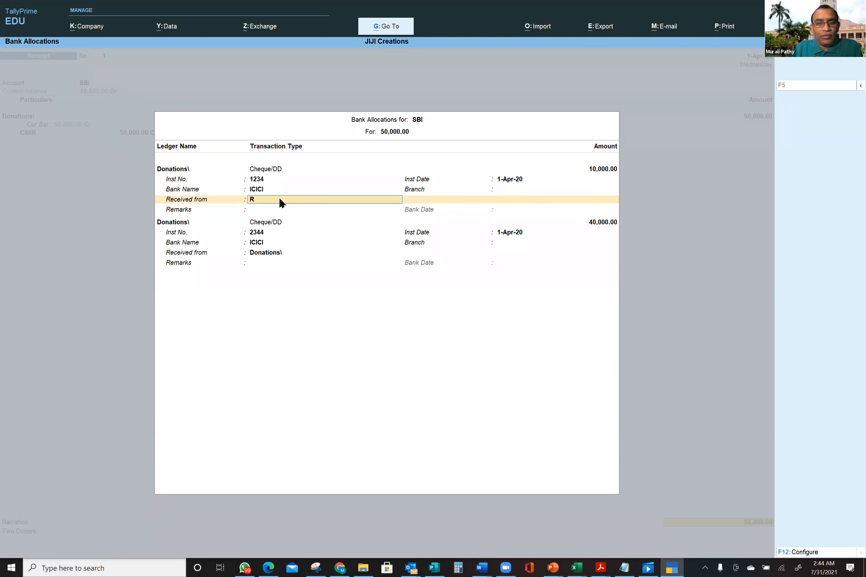
key(Return)
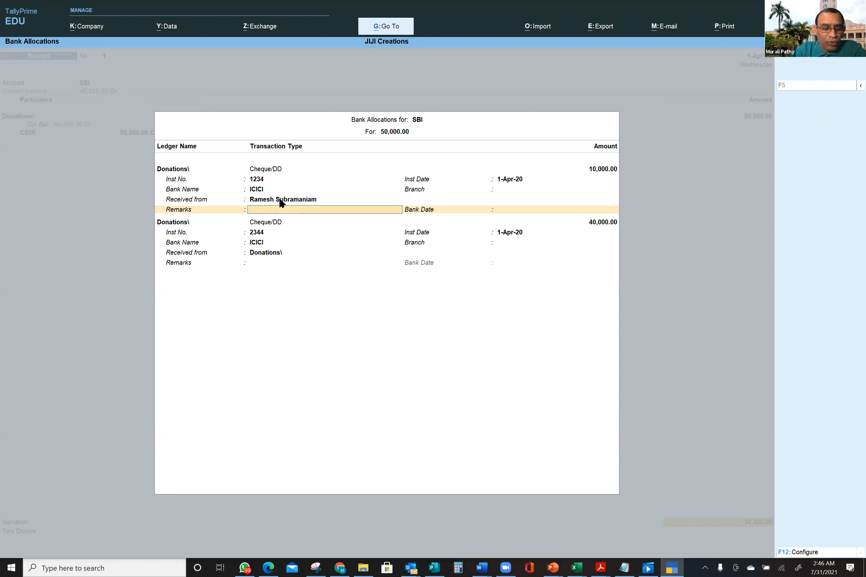
key(alt+Tab)
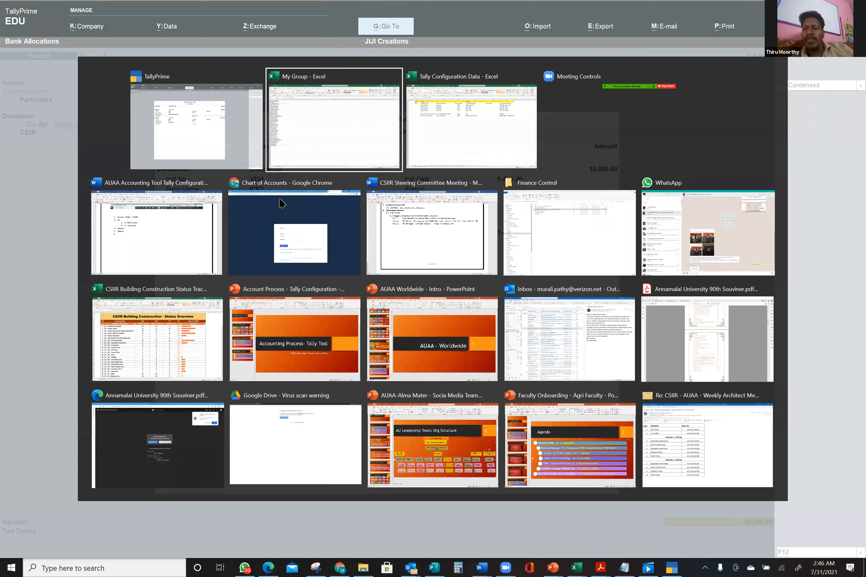
- Dismiss the window switcher and remain in TallyPrime
key(alt+Tab)
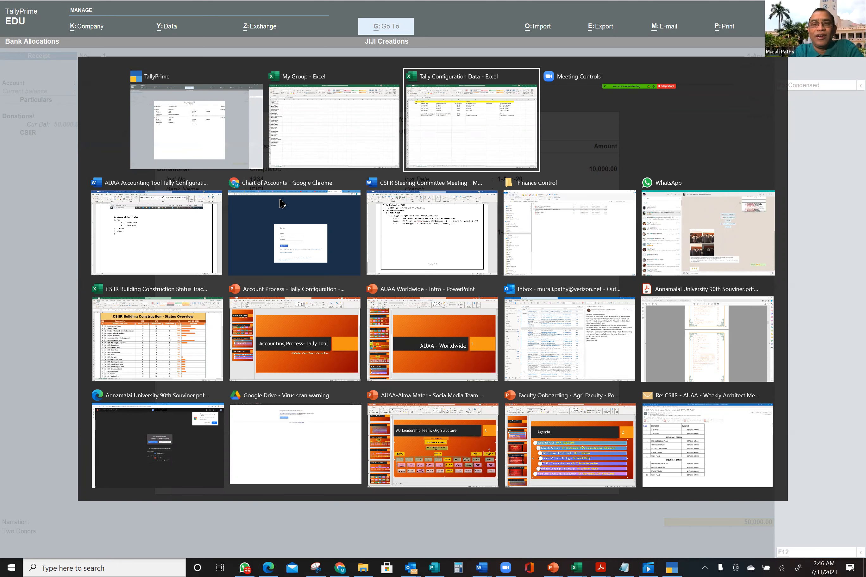
key(Escape)
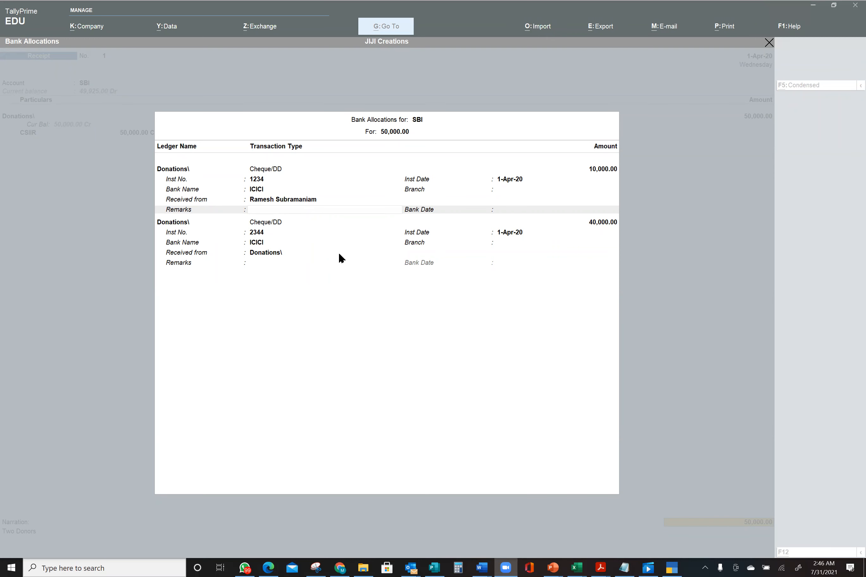
- Enter the donor's name as Received from for cheque 2344 (₹40,000) and save the receipt
click(349, 294)
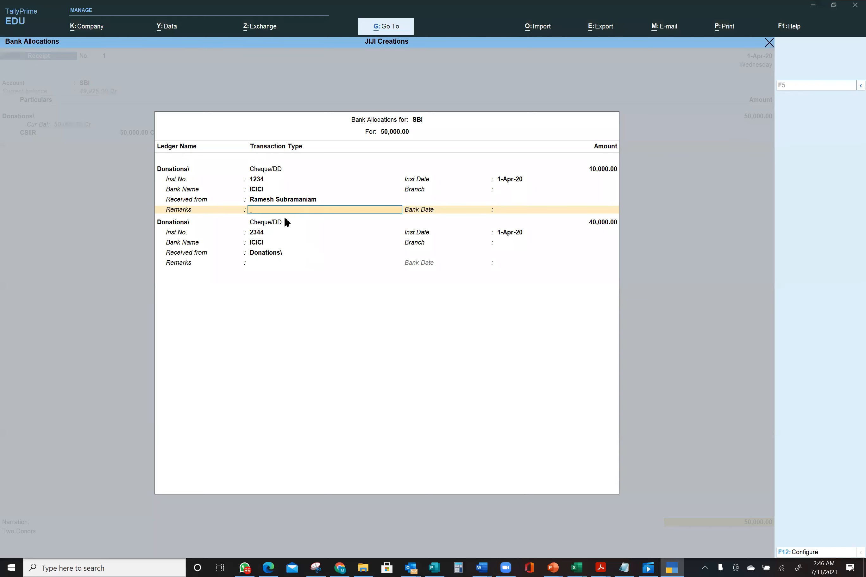
click(267, 252)
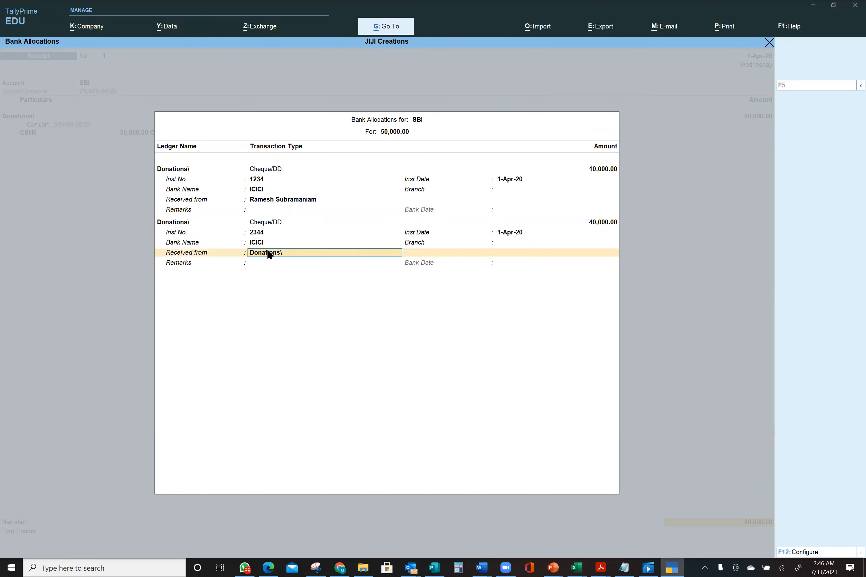
text(Krish)
key(Return)
key(Return)
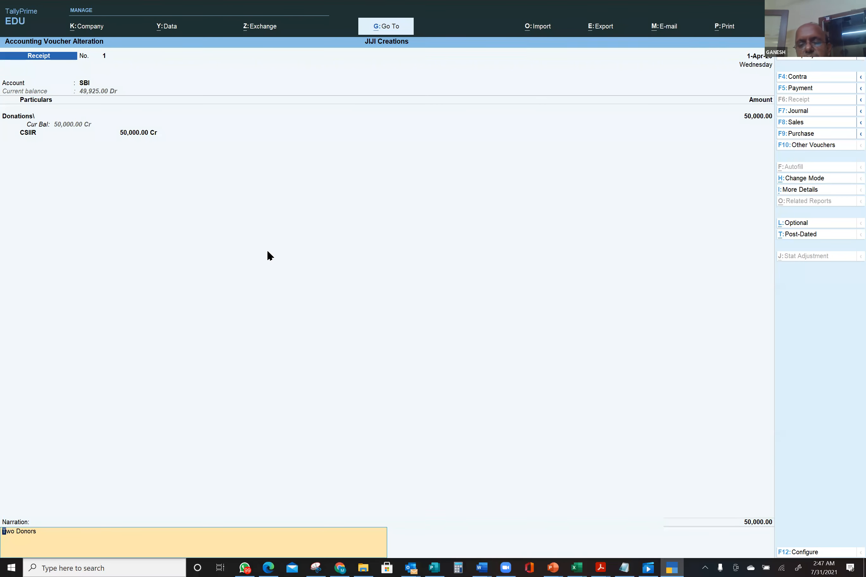
key(ctrl+a)
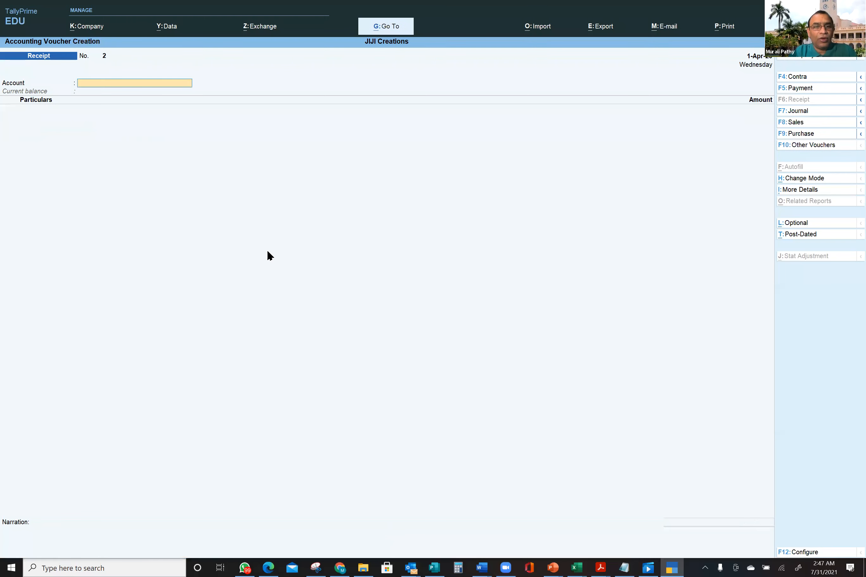
- Quit voucher entry and decline quitting TallyPrime, staying at the Gateway of Tally
key(Escape)
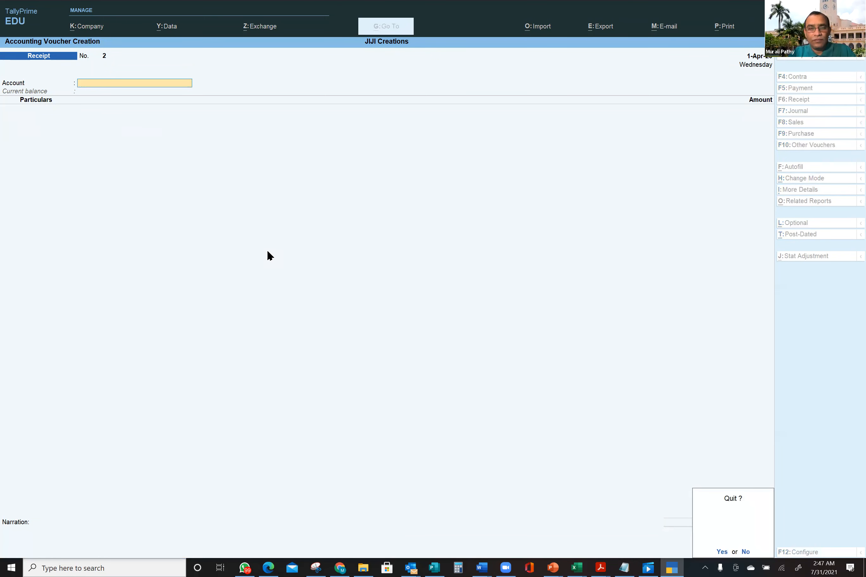
key(y)
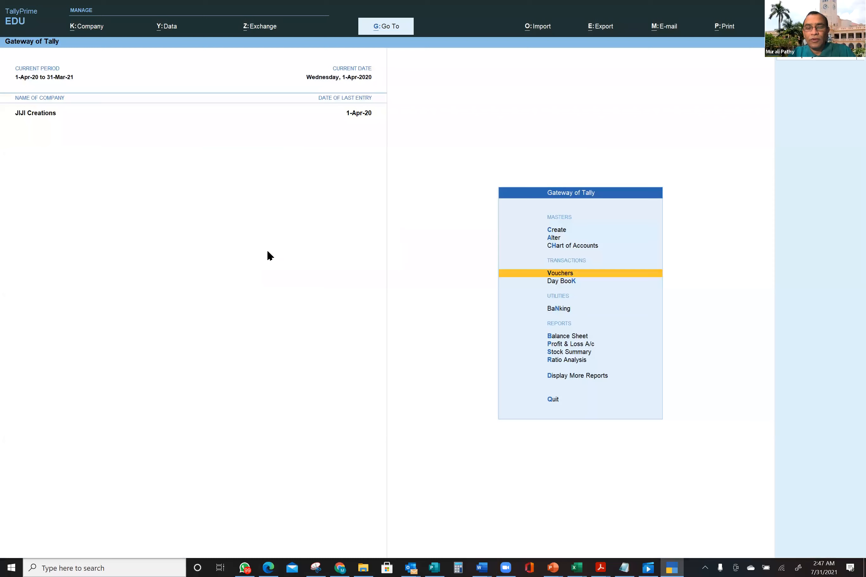
key(Escape)
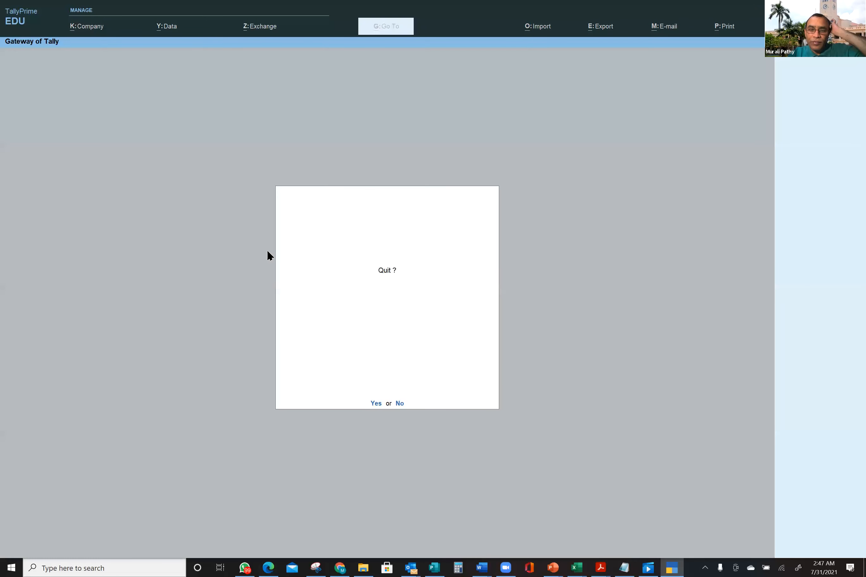
key(n)
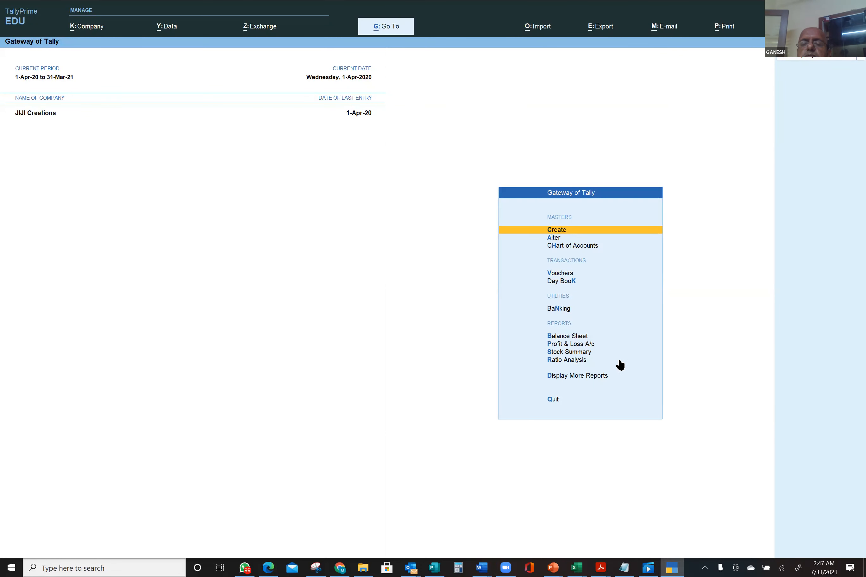
- In JIJI Creations' company features, show all features, set Maintain Inventory to No and save
click(92, 29)
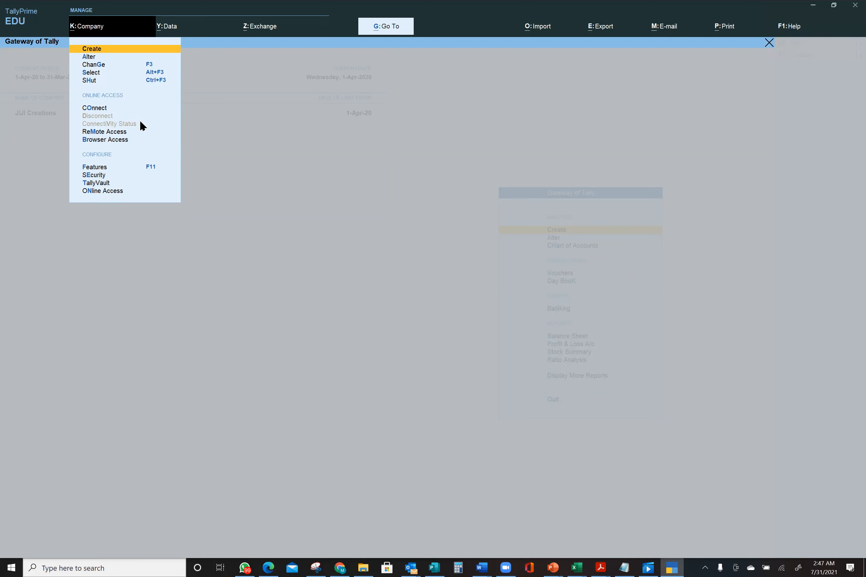
click(151, 168)
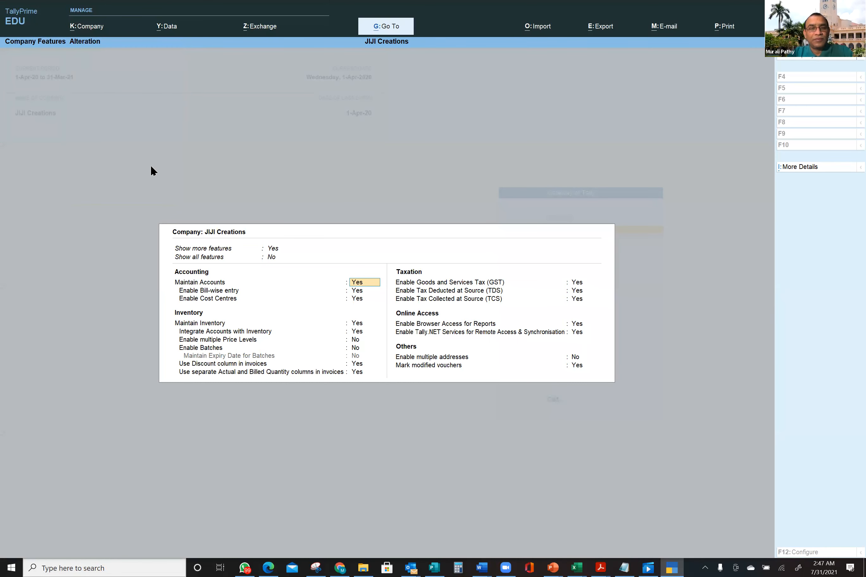
key(Return)
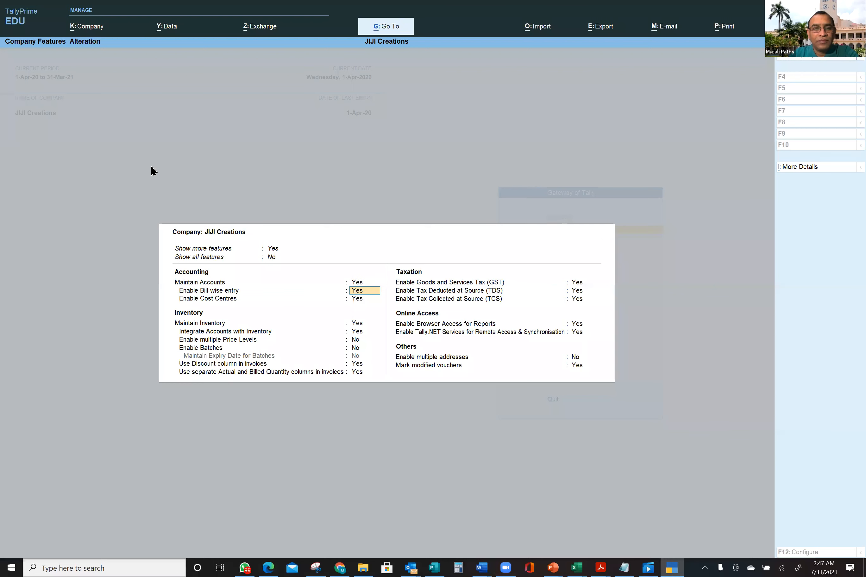
key(Return)
key(Return)
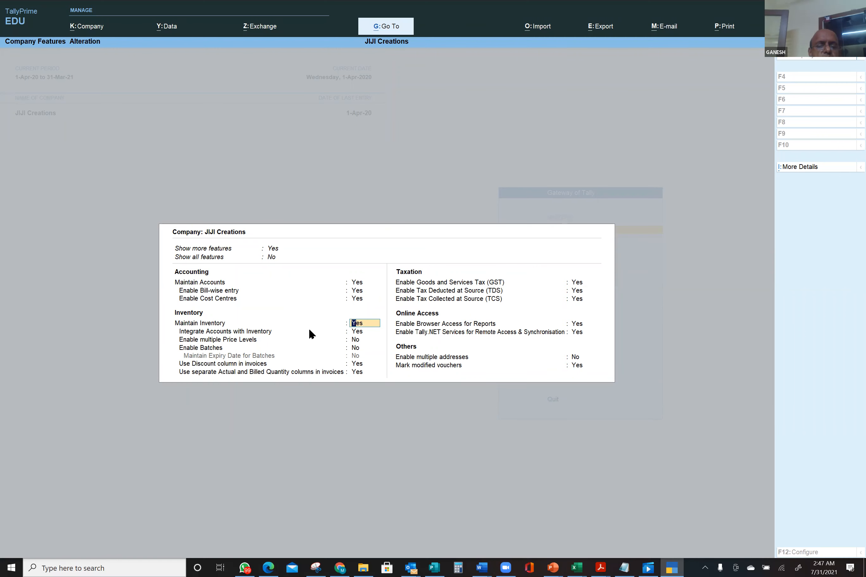
click(271, 258)
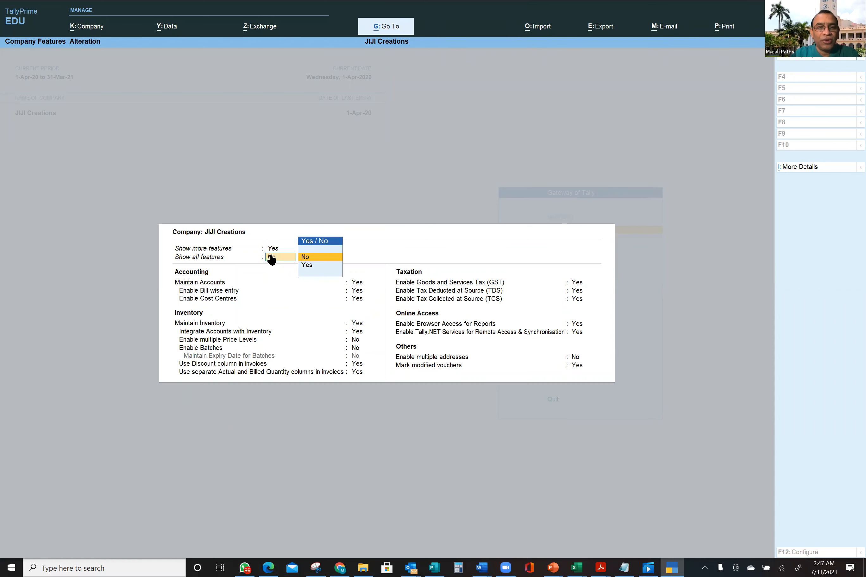
click(311, 266)
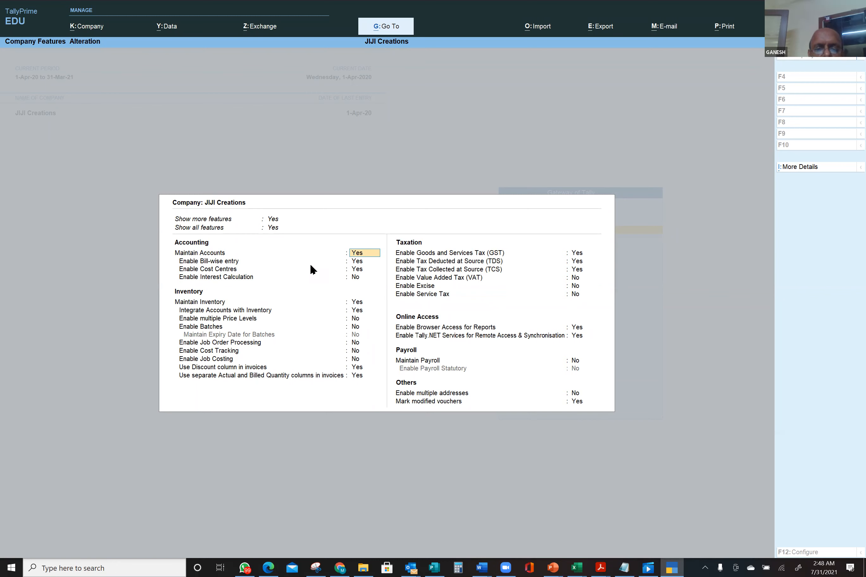
click(362, 303)
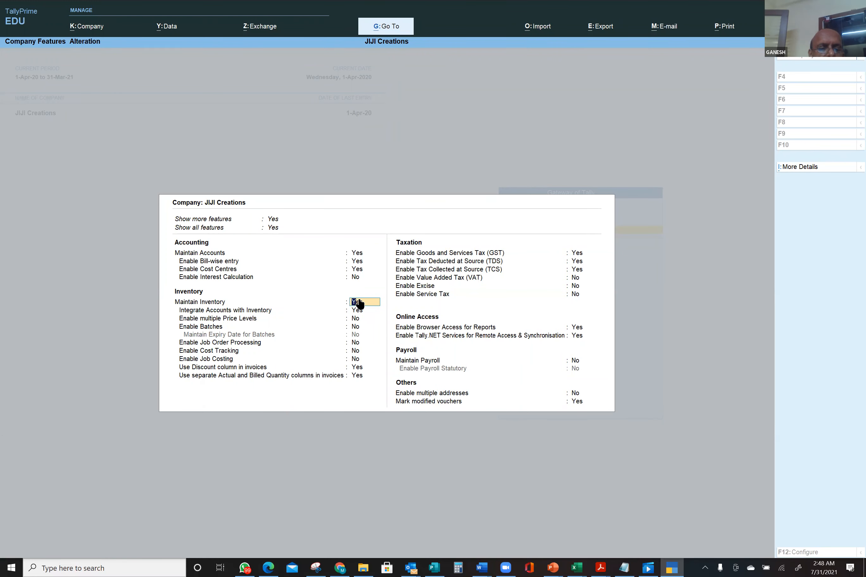
key(n)
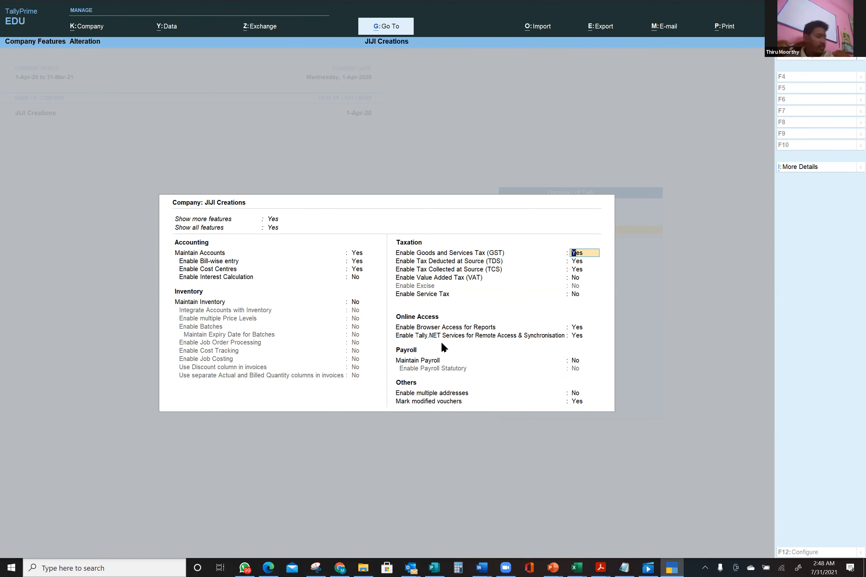
key(ctrl+a)
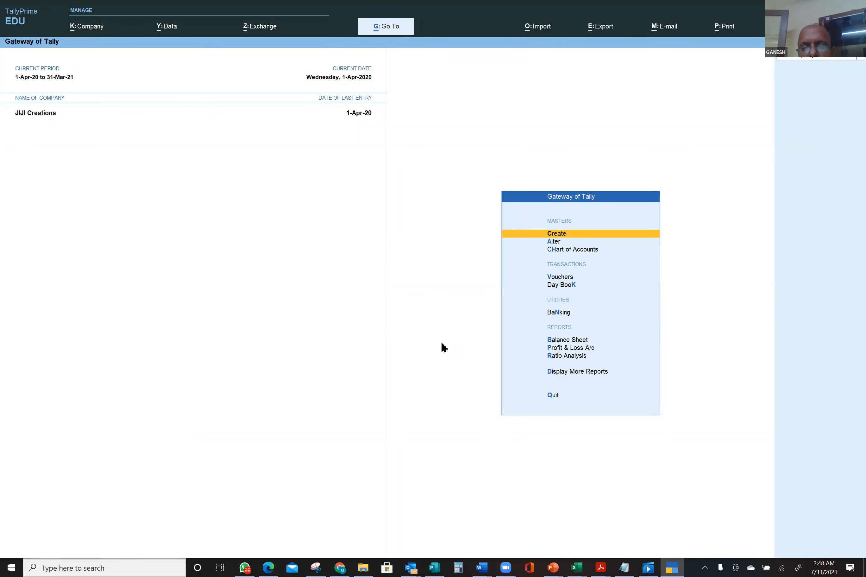
- Open the Profit & Loss A/c (Nett Profit 49,925.00) and its F12 configuration
click(590, 348)
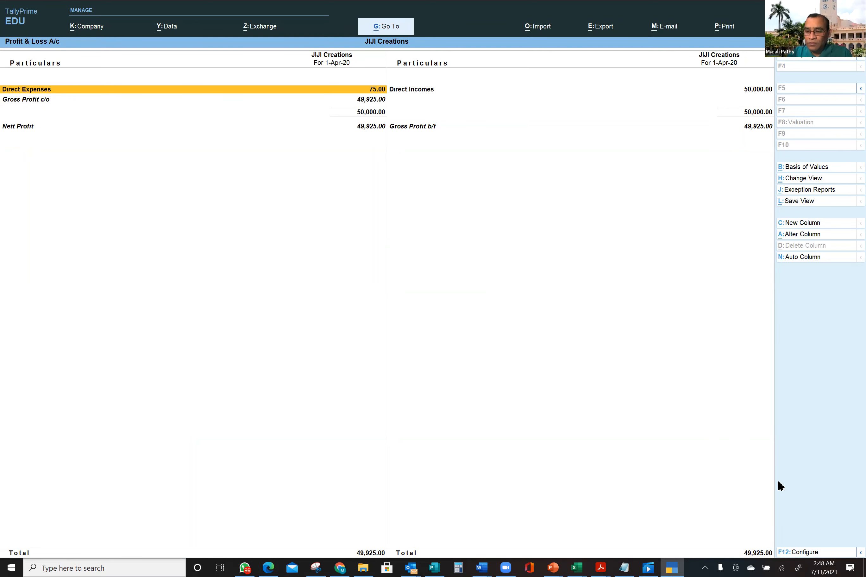
click(809, 553)
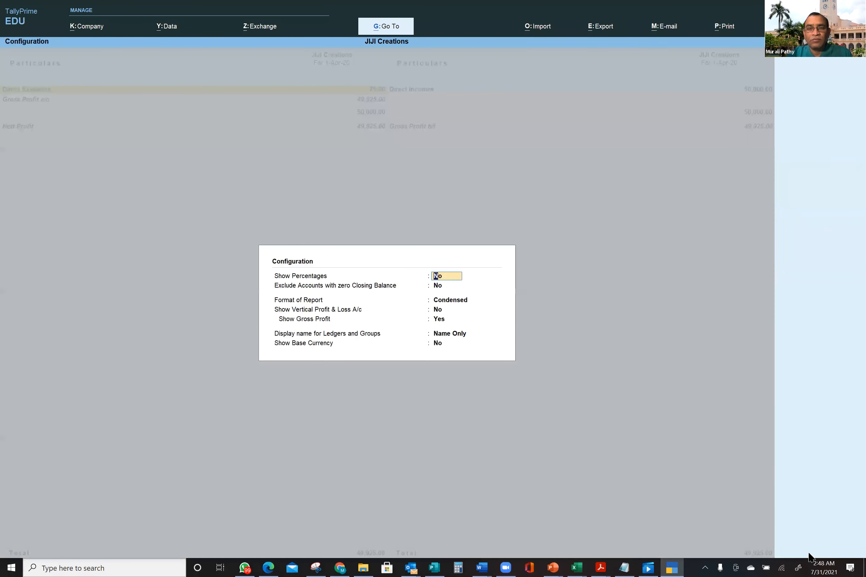